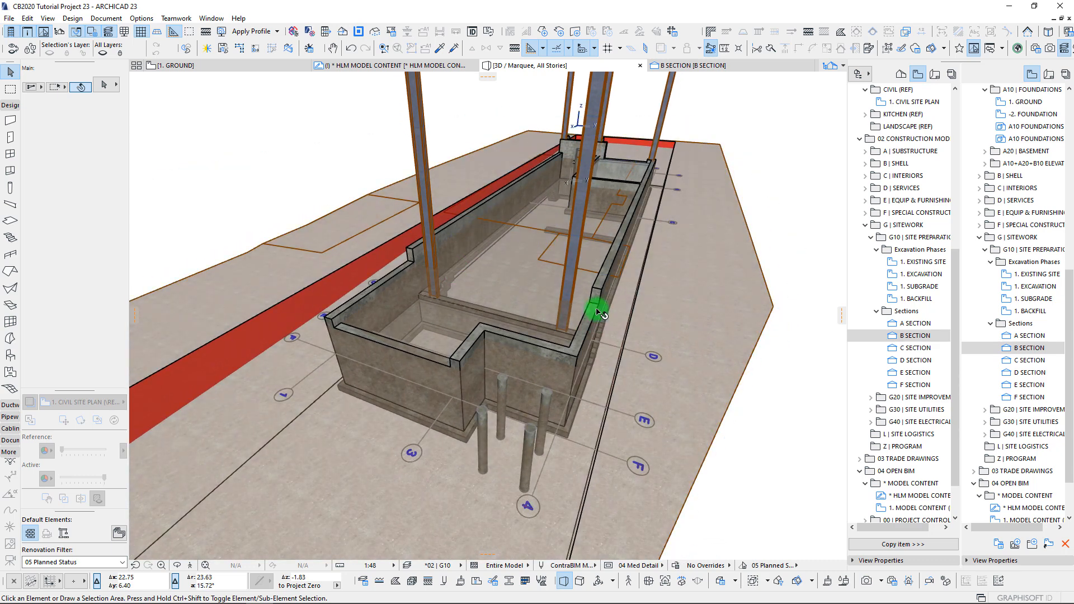
- Open the Ground floor plan and inspect the existing site mesh and its points
middle_click_drag(455, 333, 429, 336)
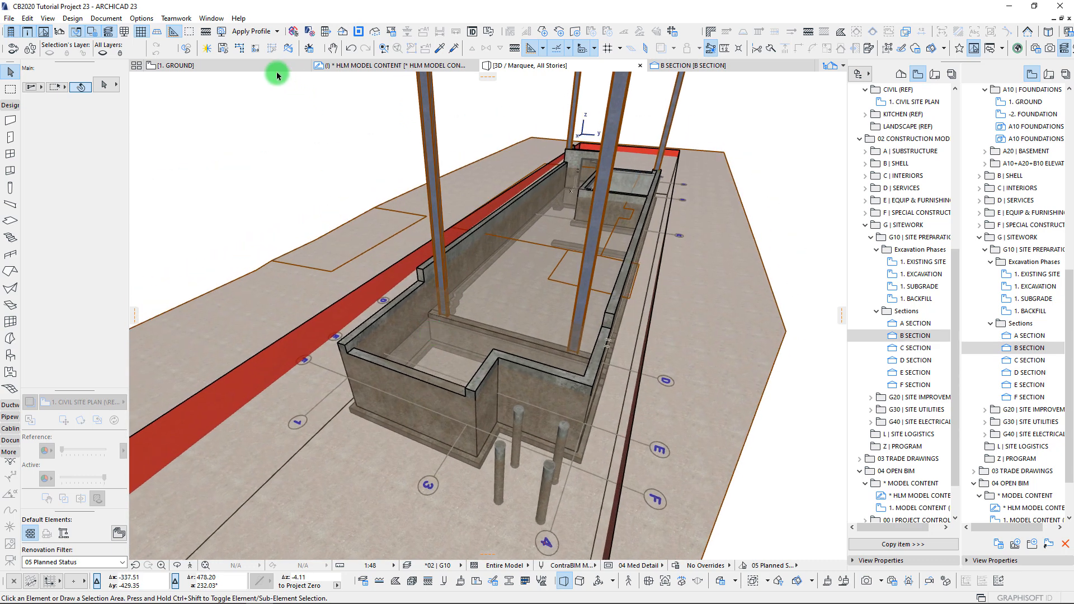
left_click(219, 66)
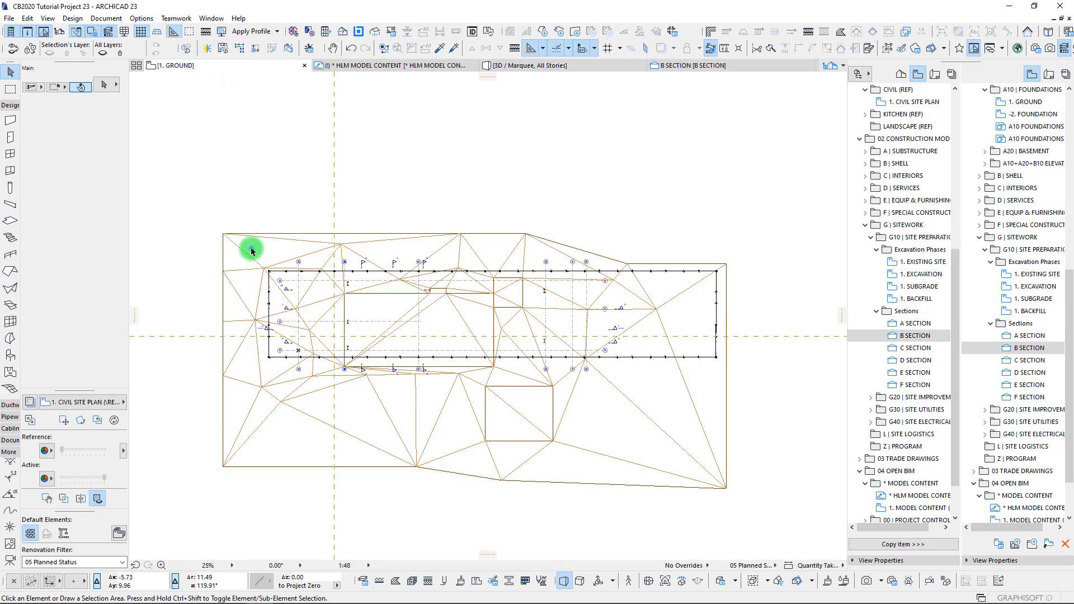
left_click(251, 250)
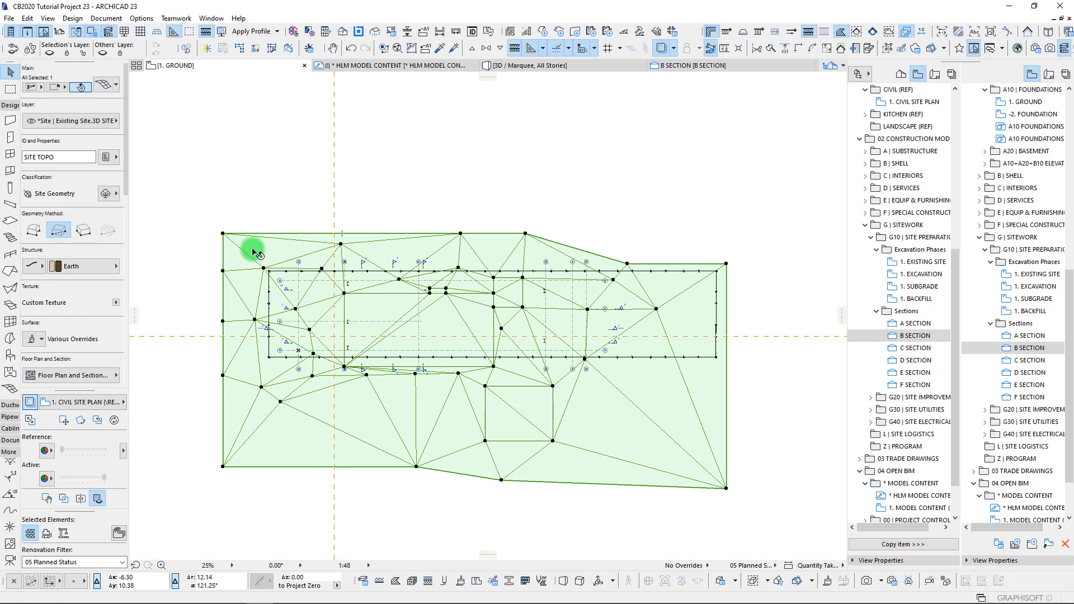
scroll(247, 252, "up", 5)
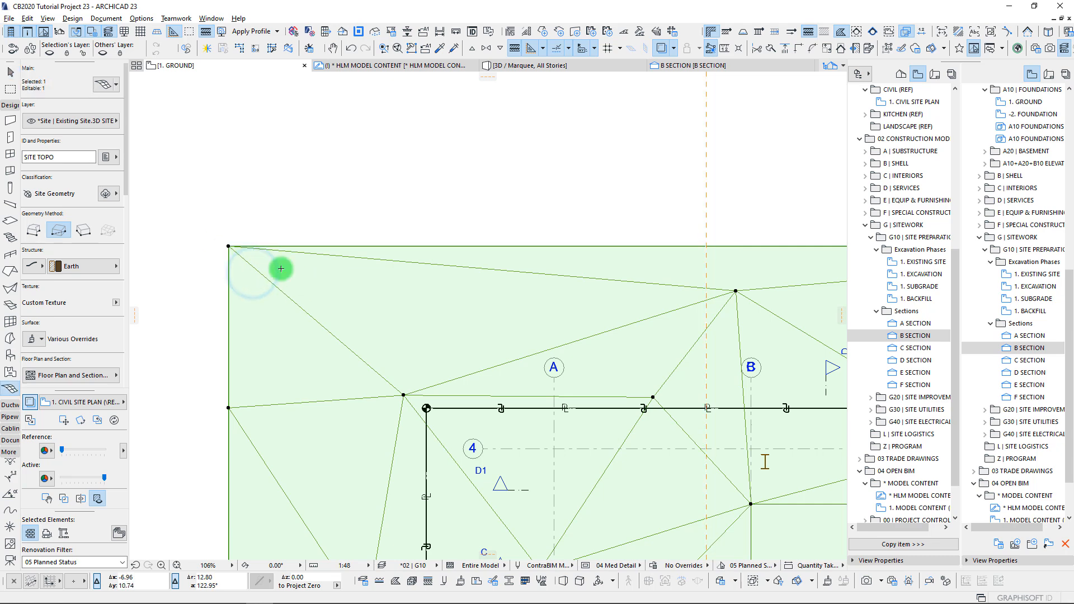
key("Escape")
scroll(460, 233, "down", 3)
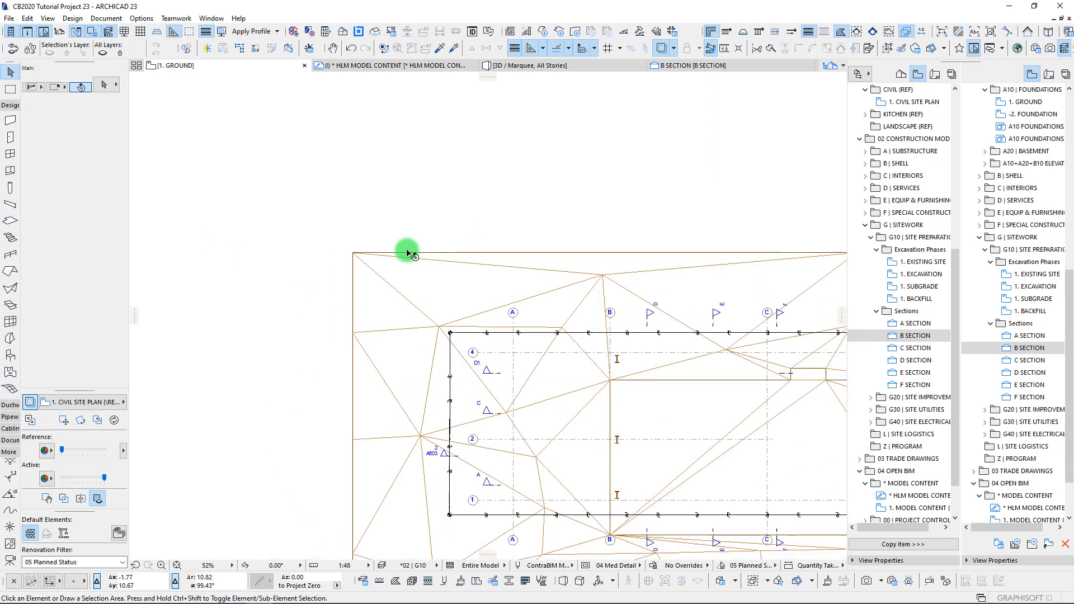
scroll(259, 173, "down", 3)
middle_click_drag(259, 173, 268, 391)
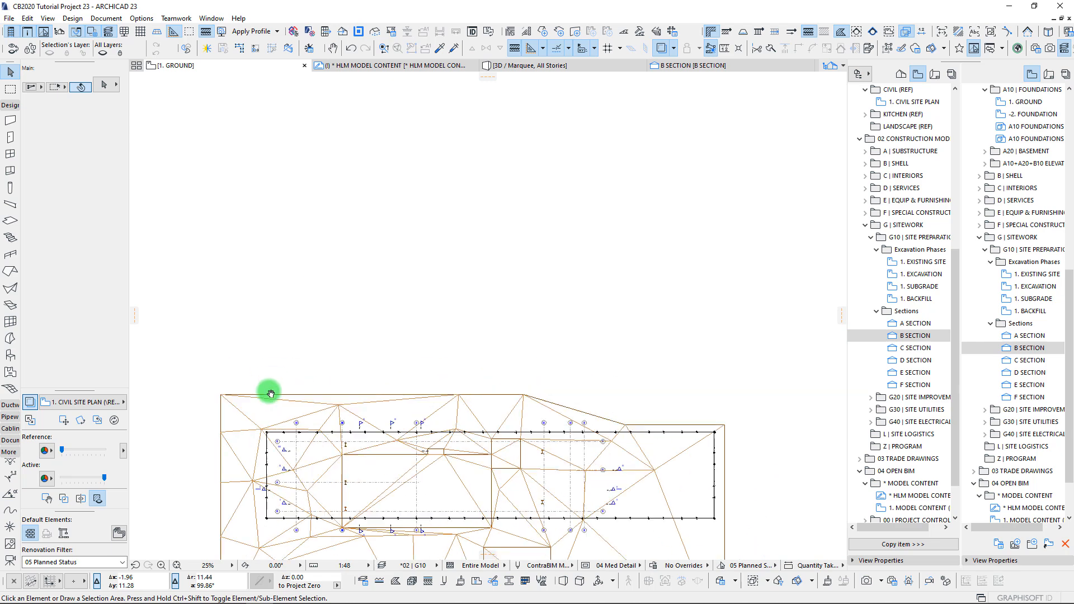
- Activate the Mesh tool and set the project's working length unit to decimal feet
left_click(11, 387)
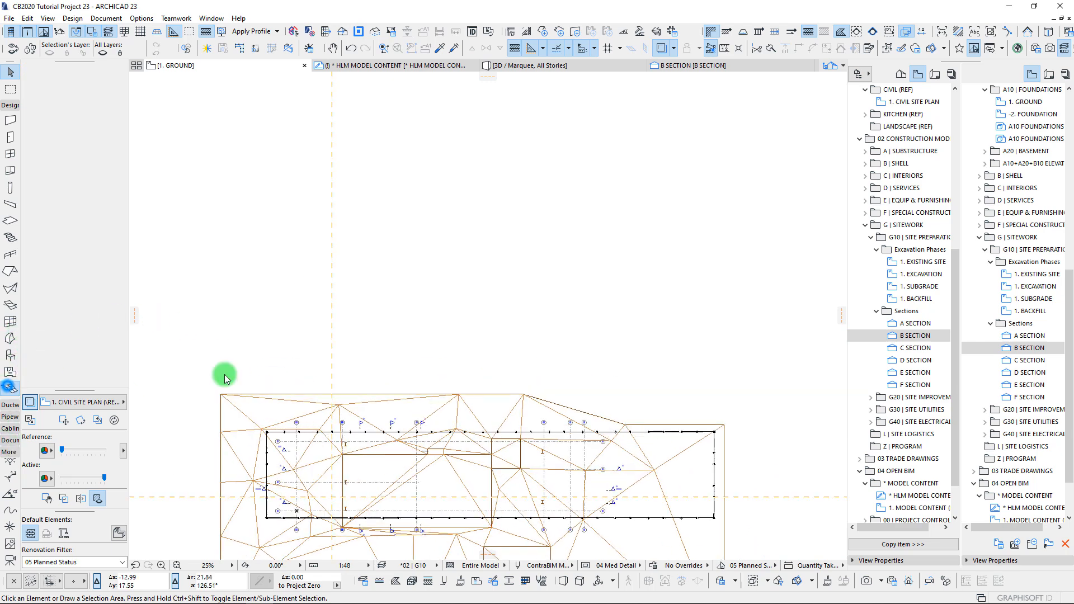
scroll(310, 317, "up", 3)
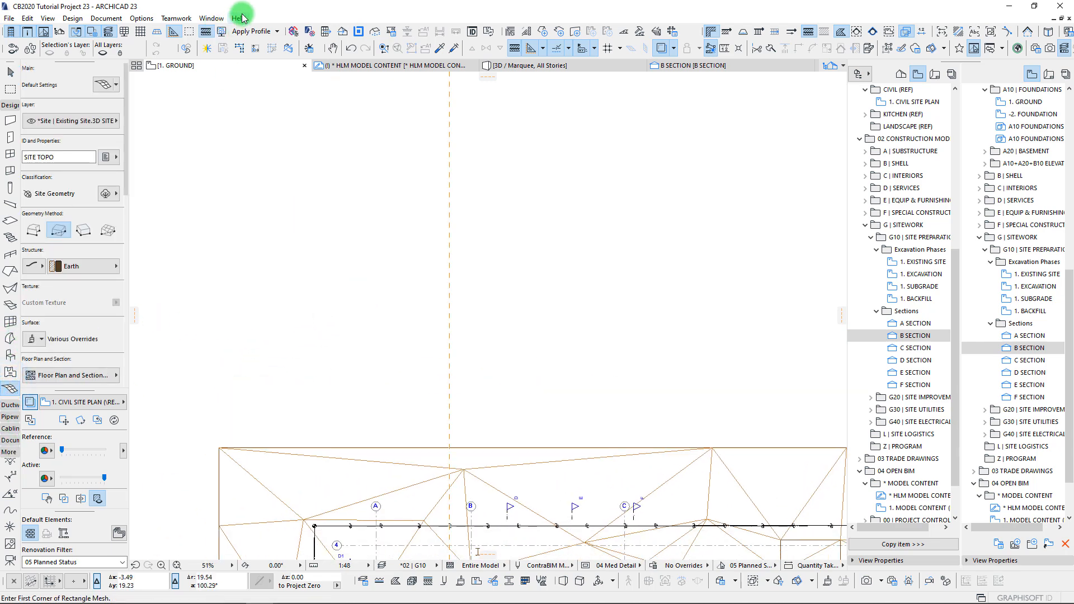
left_click(142, 18)
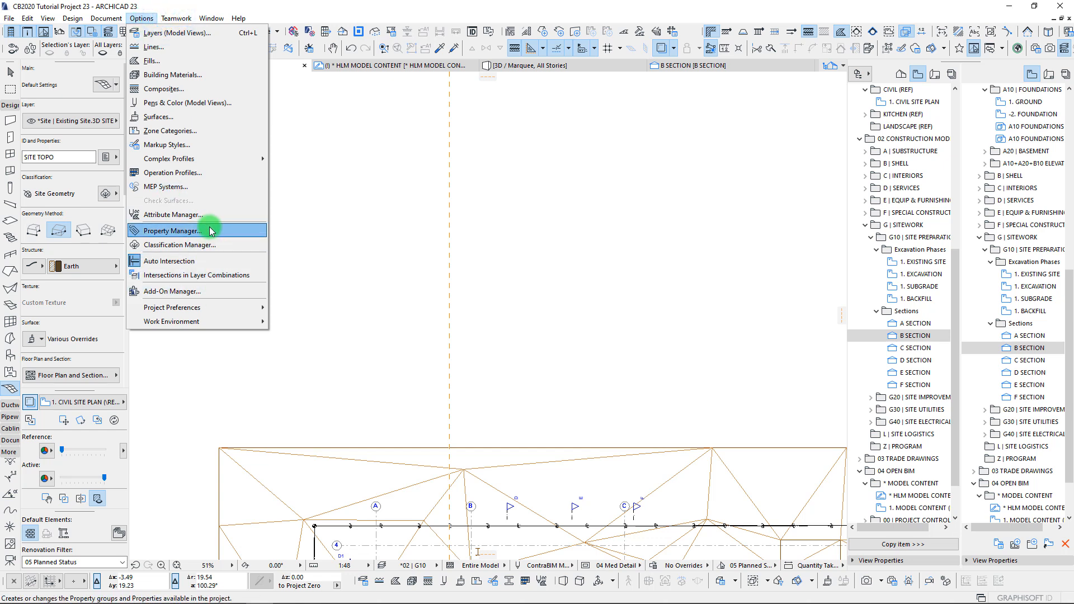
mouse_move(271, 307)
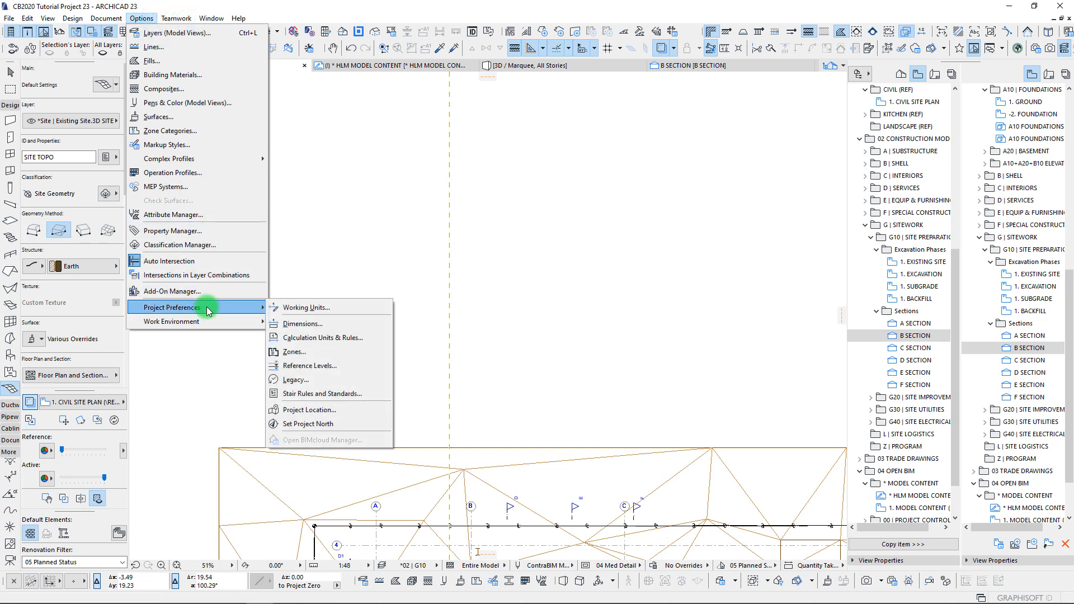
left_click(312, 304)
left_click(597, 200)
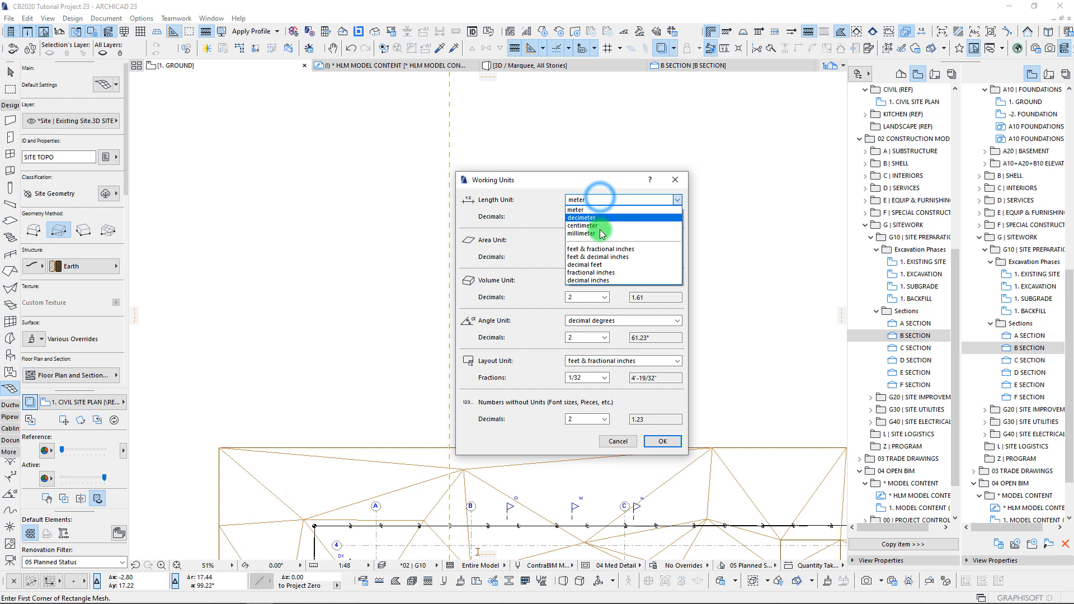
left_click(609, 258)
left_click(608, 200)
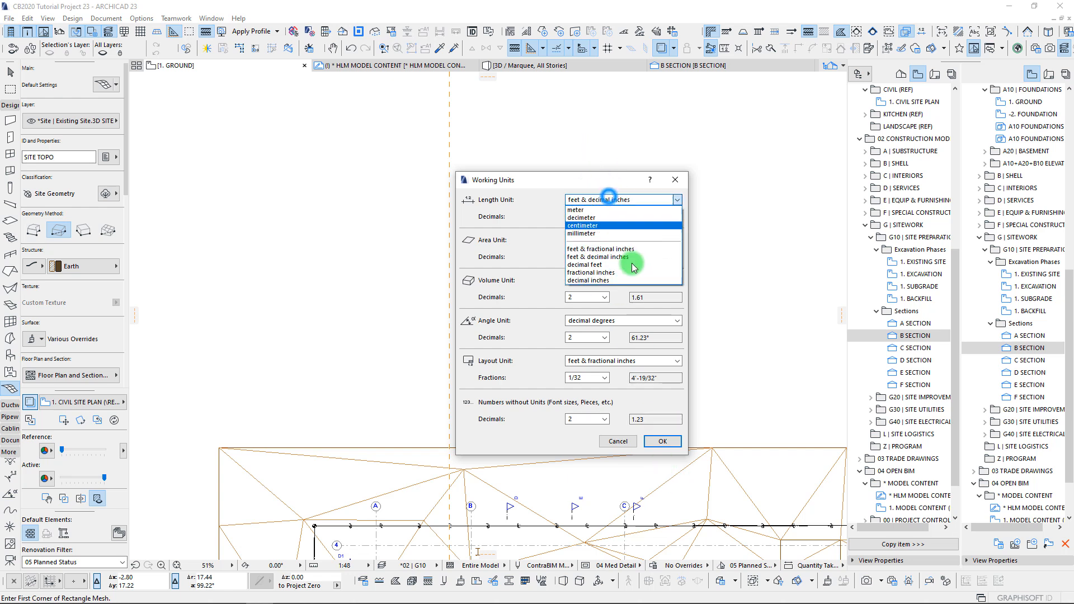
left_click(607, 264)
left_click(663, 442)
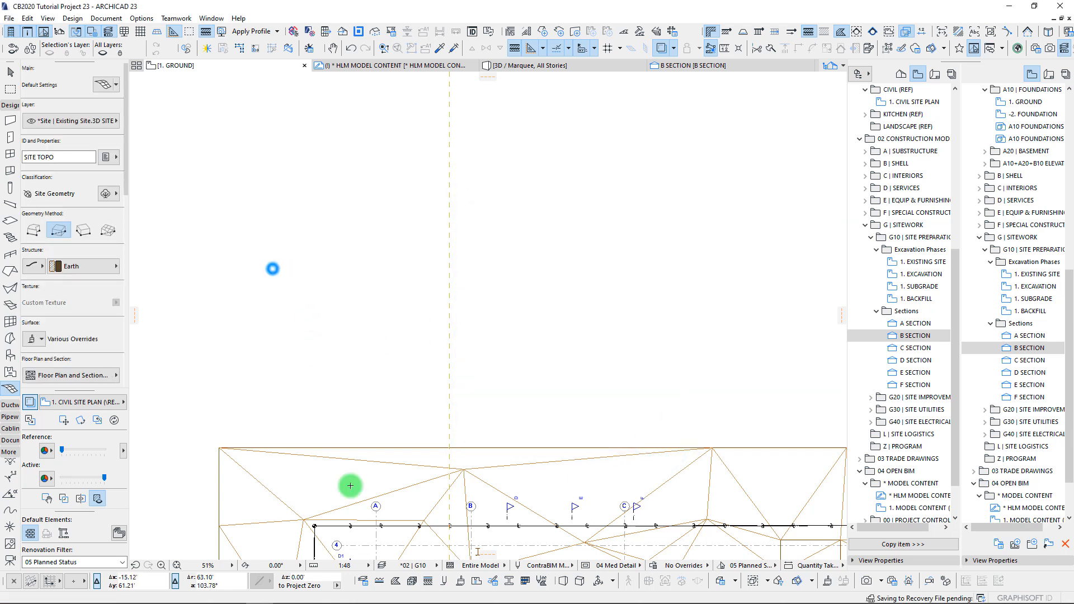
- Draw a square mesh about 14.4' per side in the empty area above the site and give it an Earth structure with depth
left_click(280, 275)
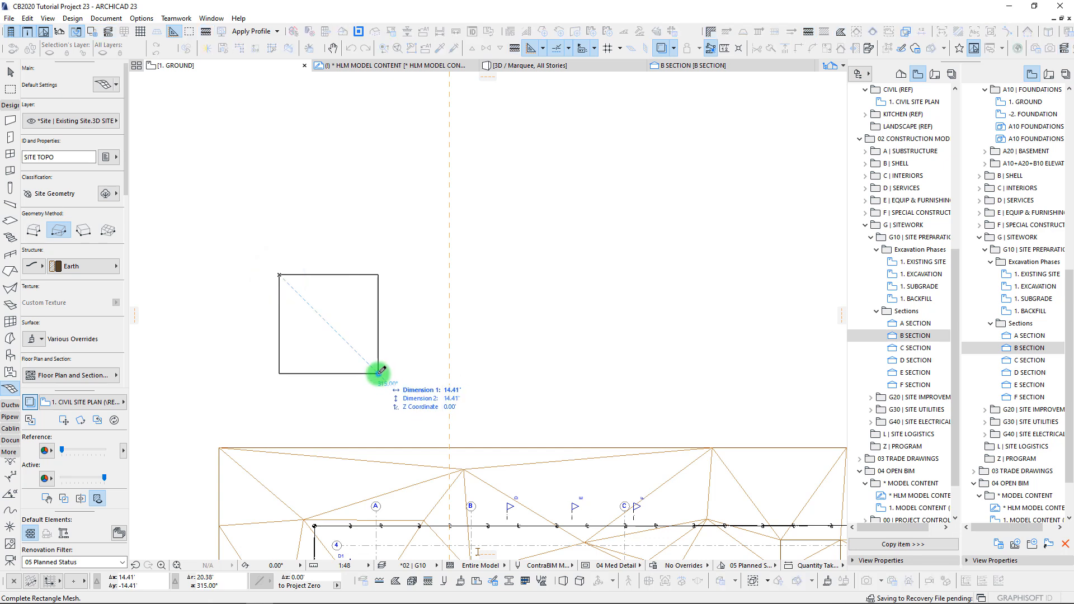
left_click(379, 373)
left_click(307, 320)
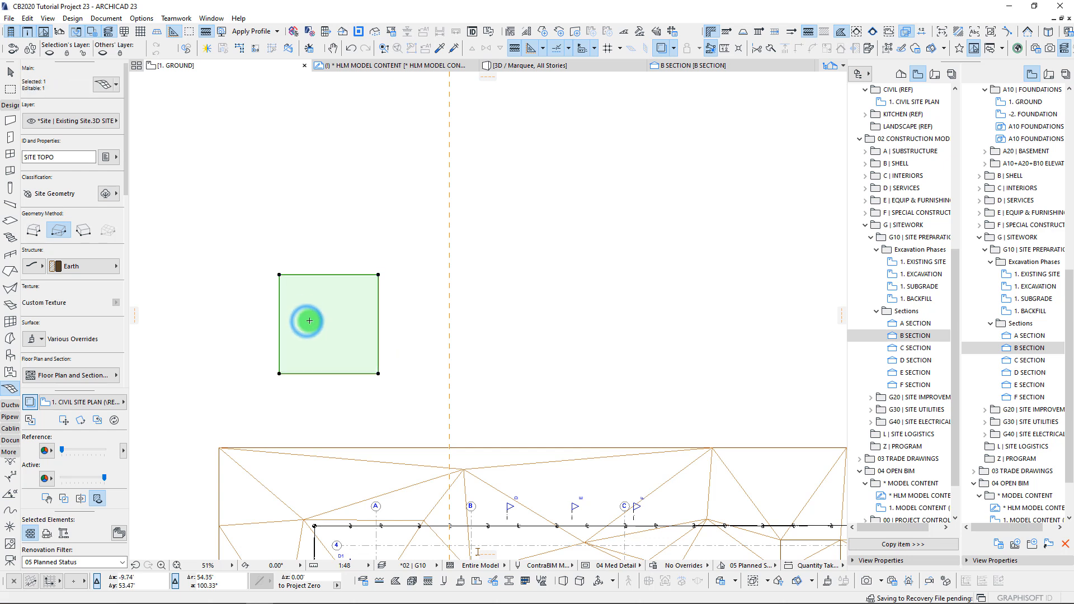
scroll(307, 319, "up", 3)
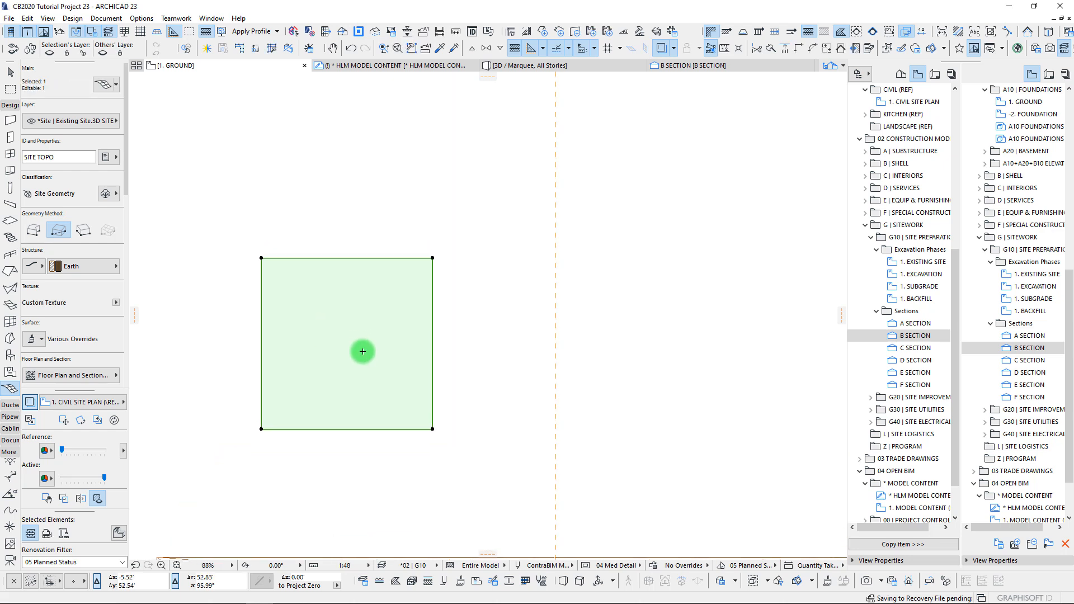
left_click(85, 265)
middle_click_drag(317, 378, 340, 351)
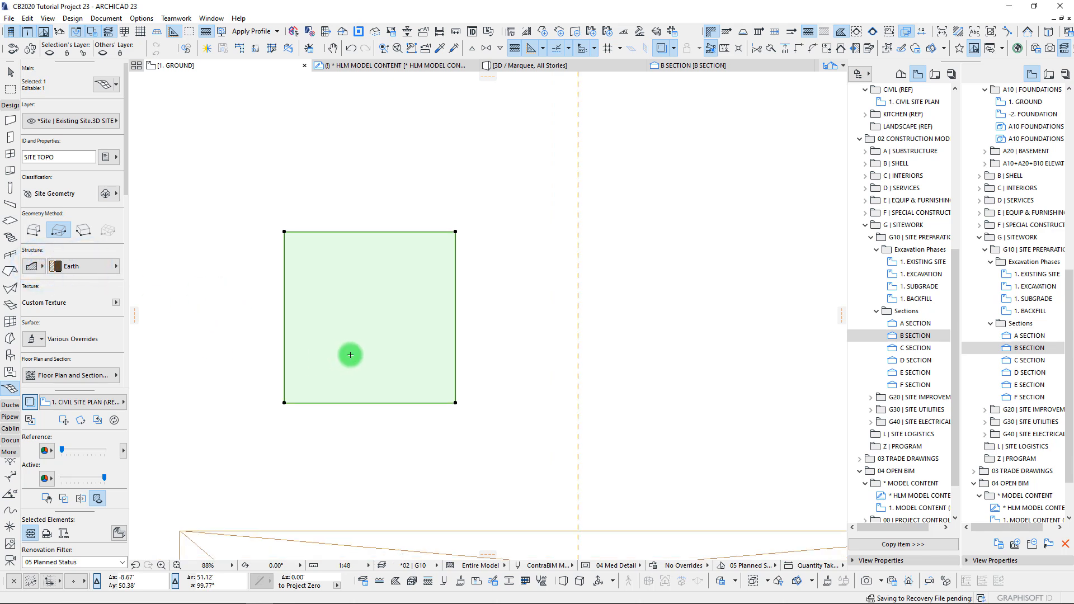
- Add a smaller rectangle of new points inside the square mesh, using Add New Points with Fit to User Ridges
scroll(324, 285, "up", 2)
left_click(318, 286)
left_click(449, 392)
left_click(573, 241)
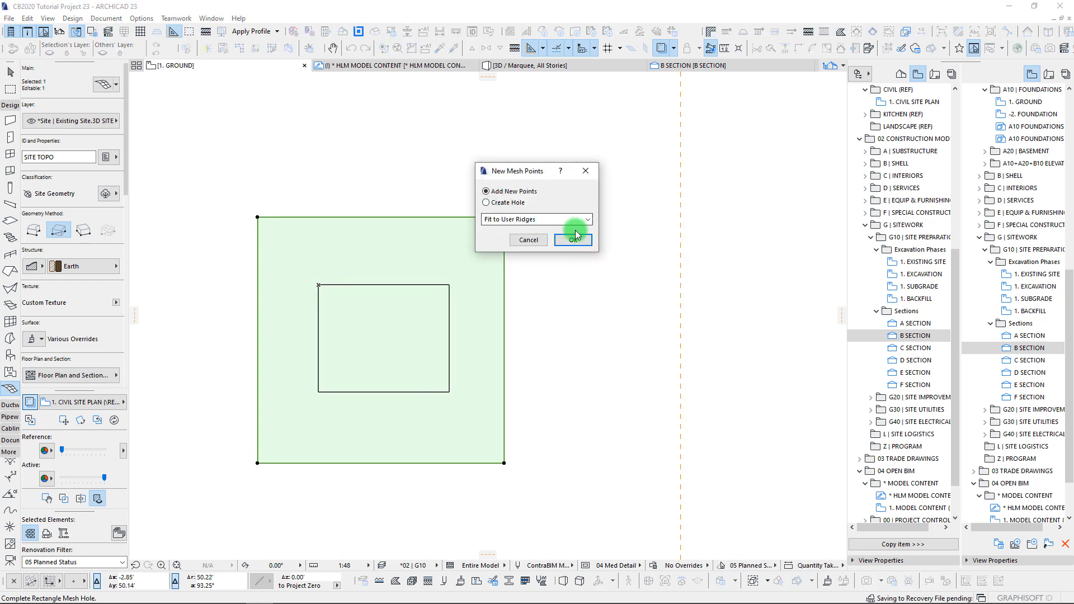
scroll(379, 259, "down", 4)
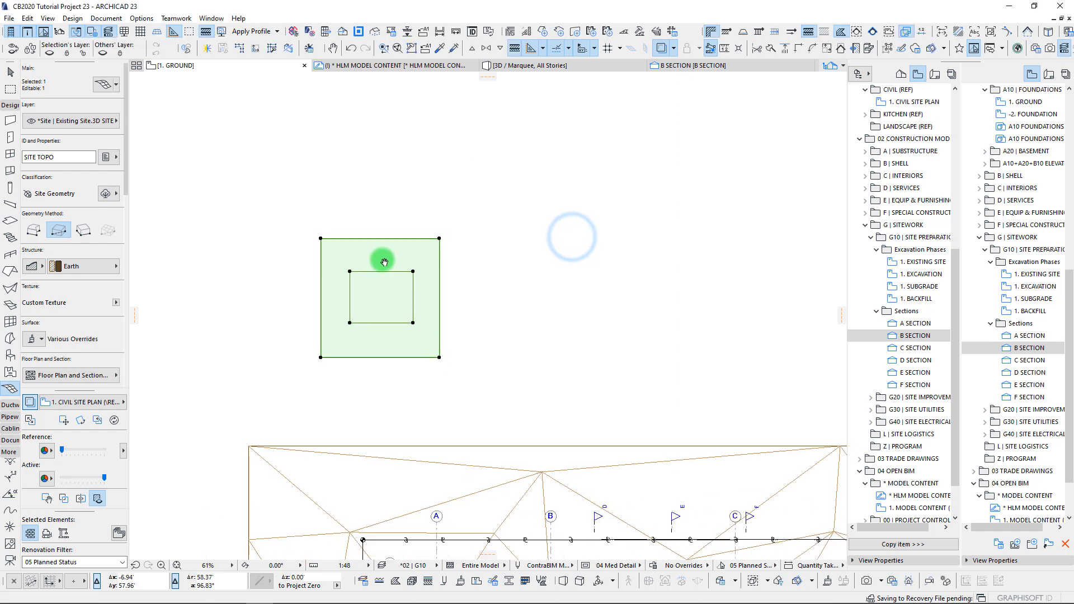
left_click(414, 273)
left_click(284, 355)
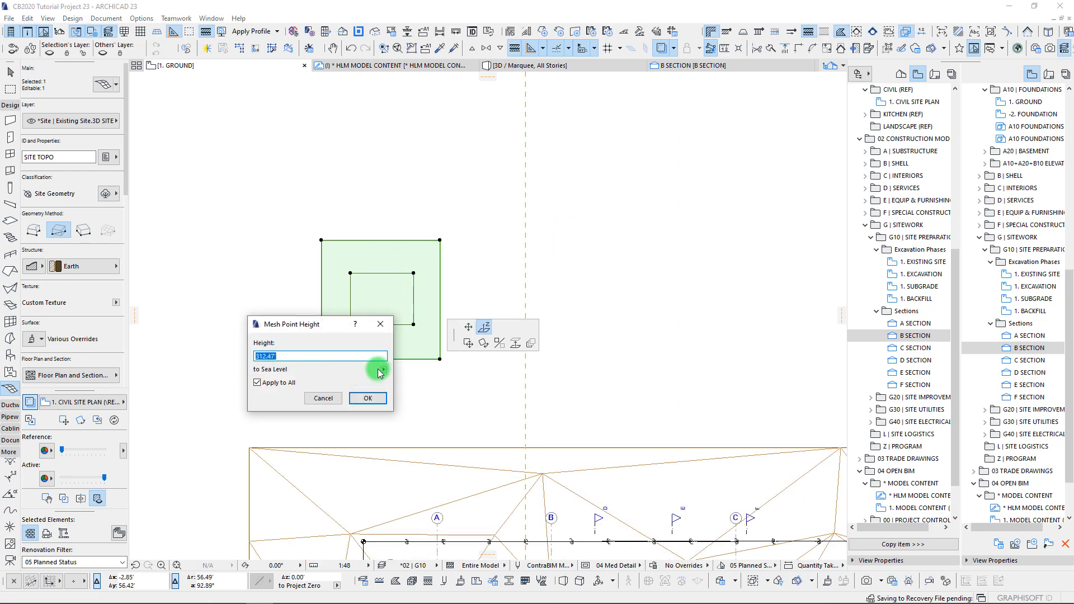
left_click(321, 400)
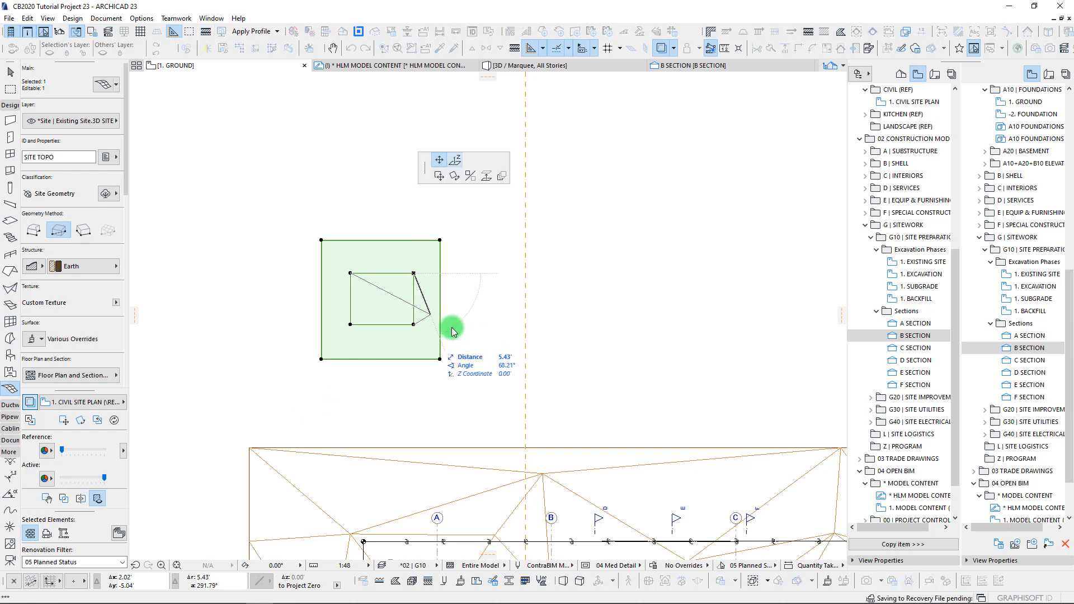
key("Escape")
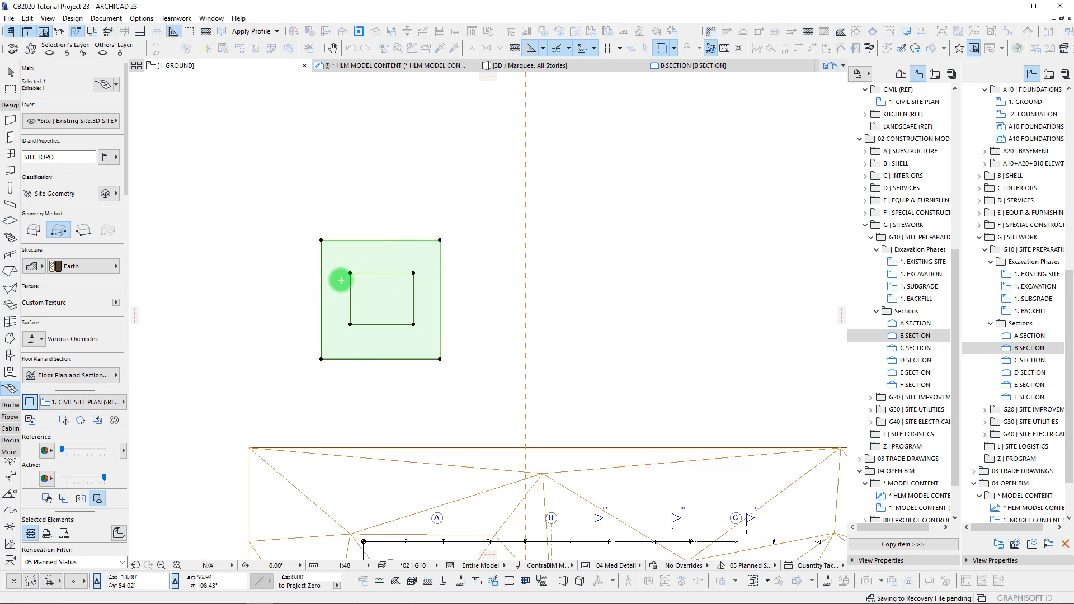
- Show the square mesh's bottom and top elevations relative to Project Zero instead of Sea Level
scroll(56, 304, "down", 3)
scroll(63, 301, "down", 2)
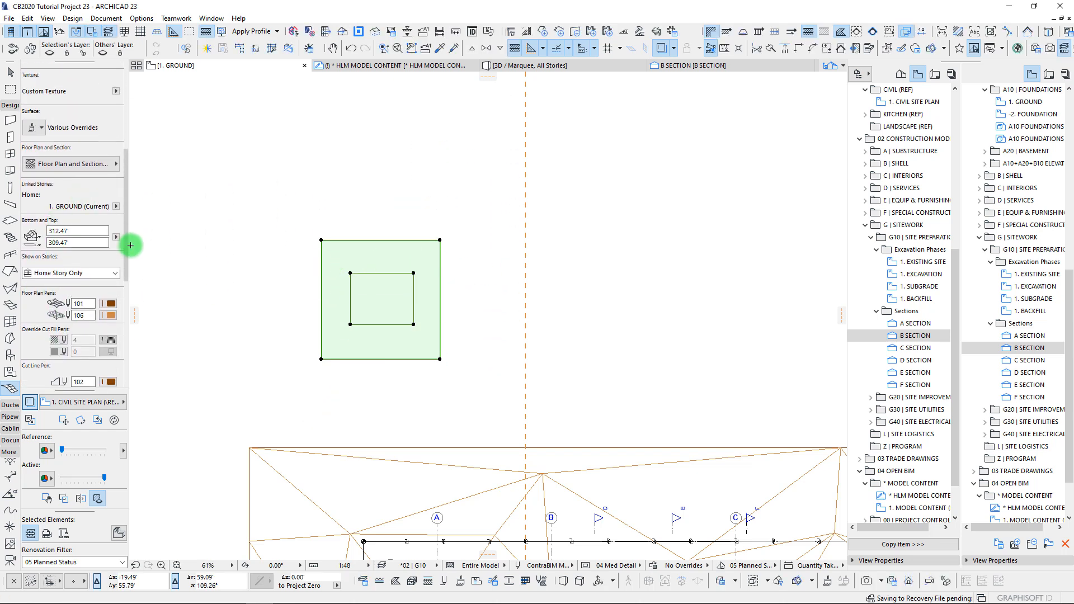
left_click(115, 239)
left_click(151, 253)
left_click(73, 242)
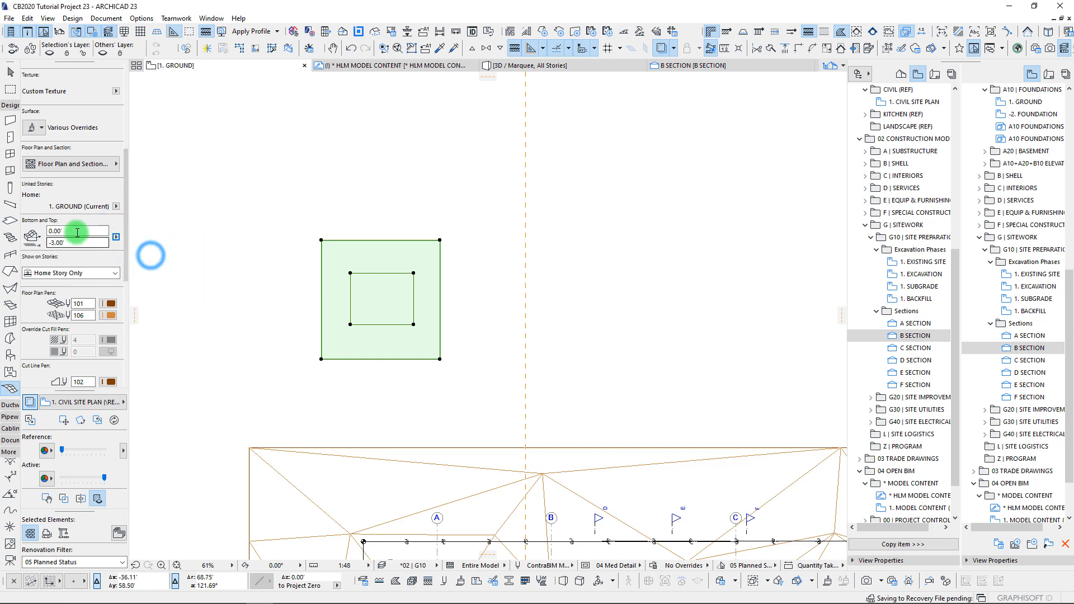
- Set the height of all inner rectangle points of the mesh to 2' relative to Project Zero
scroll(377, 283, "up", 3)
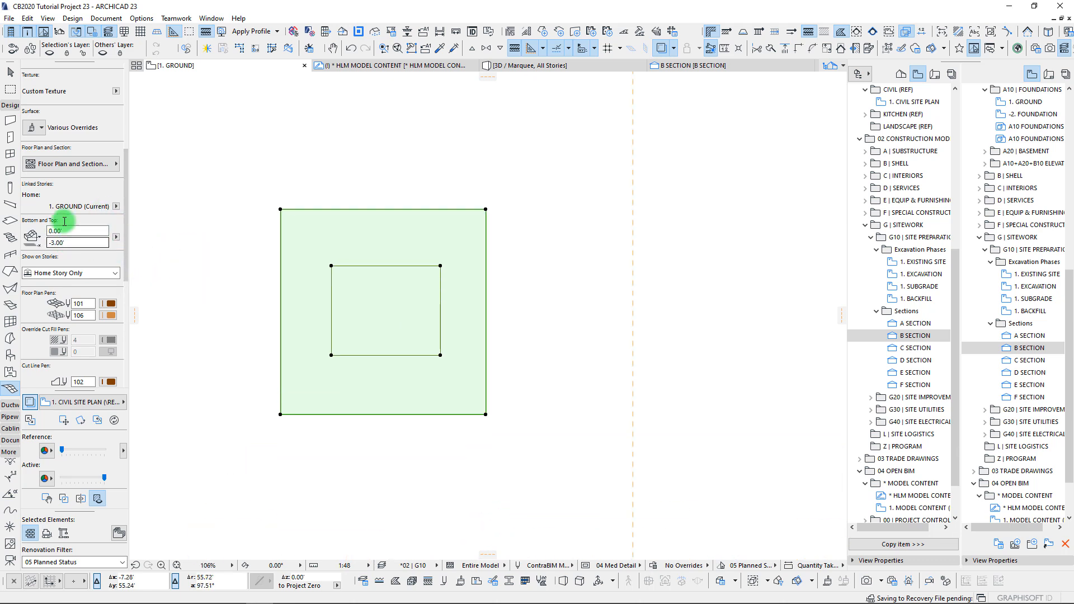
left_click(439, 266)
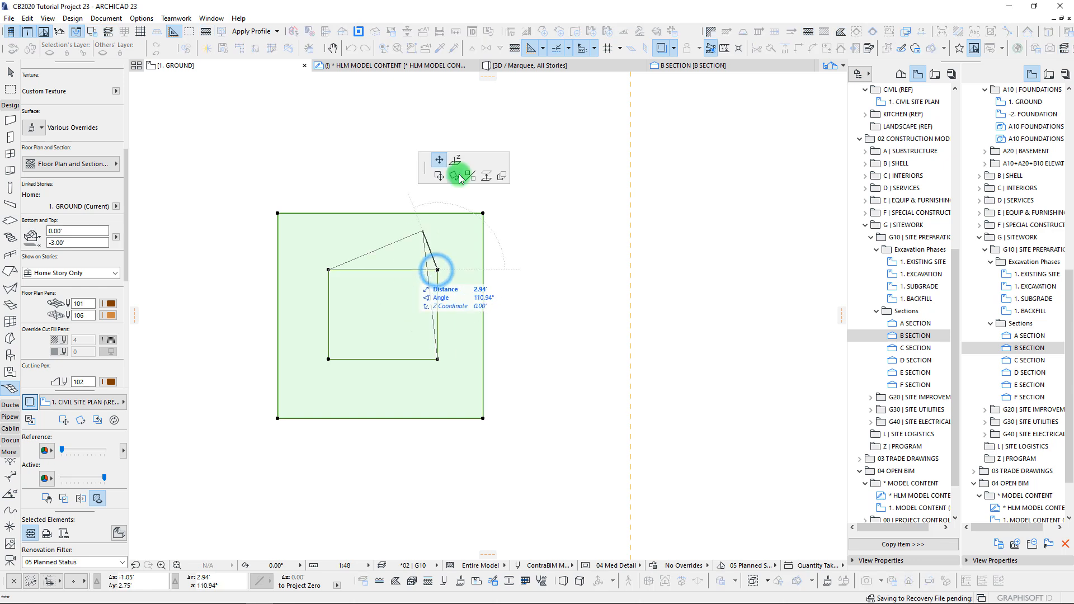
left_click(457, 158)
left_click(383, 370)
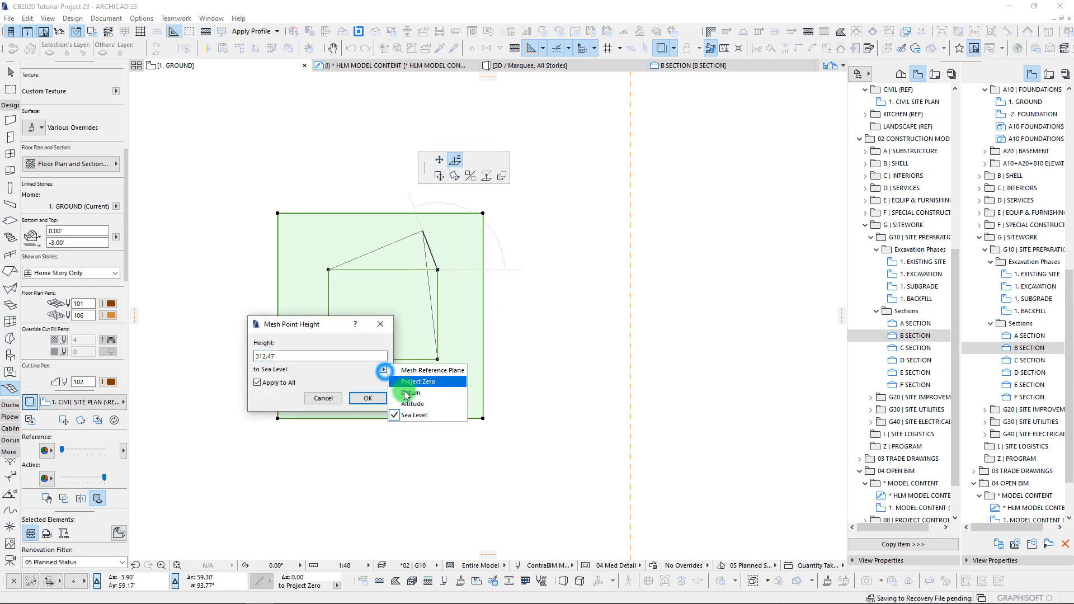
left_click(406, 386)
double_click(294, 356)
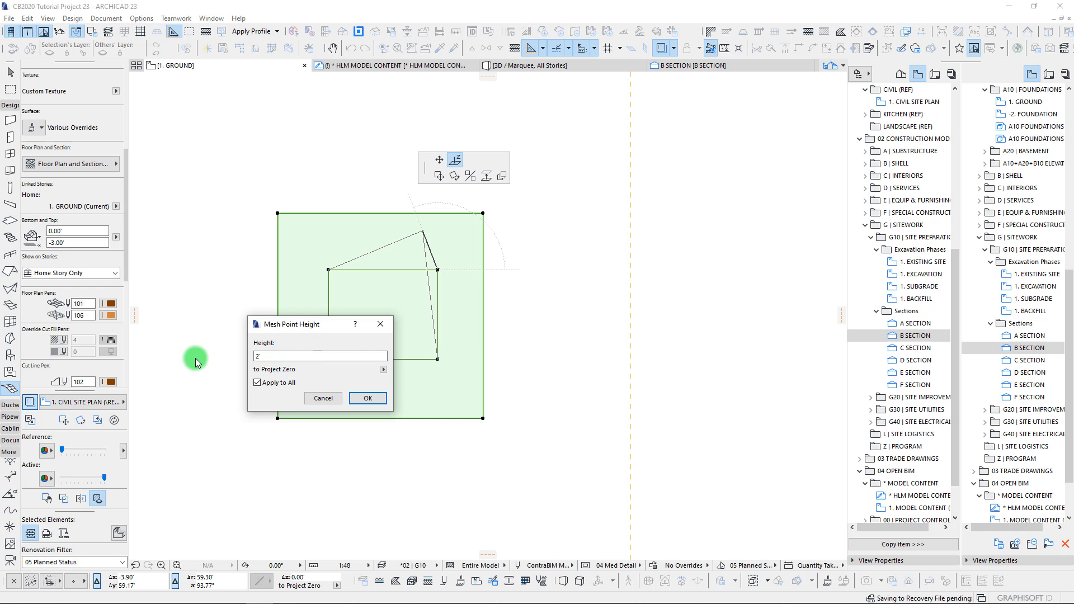
left_click(368, 399)
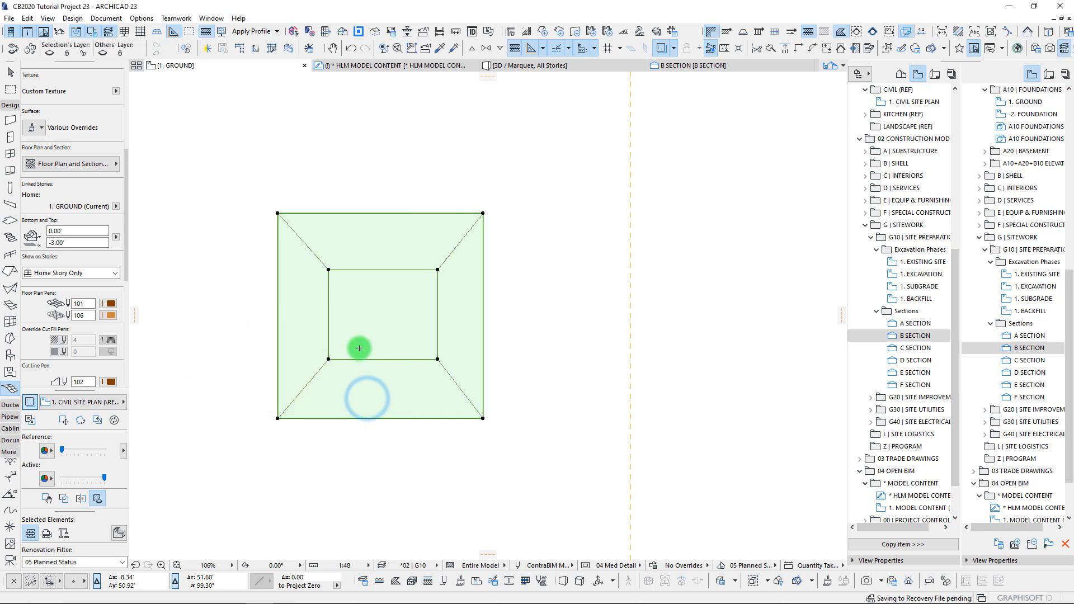
- Show the square mesh alone in 3D, select it and view its raised centre from the side
key("F3")
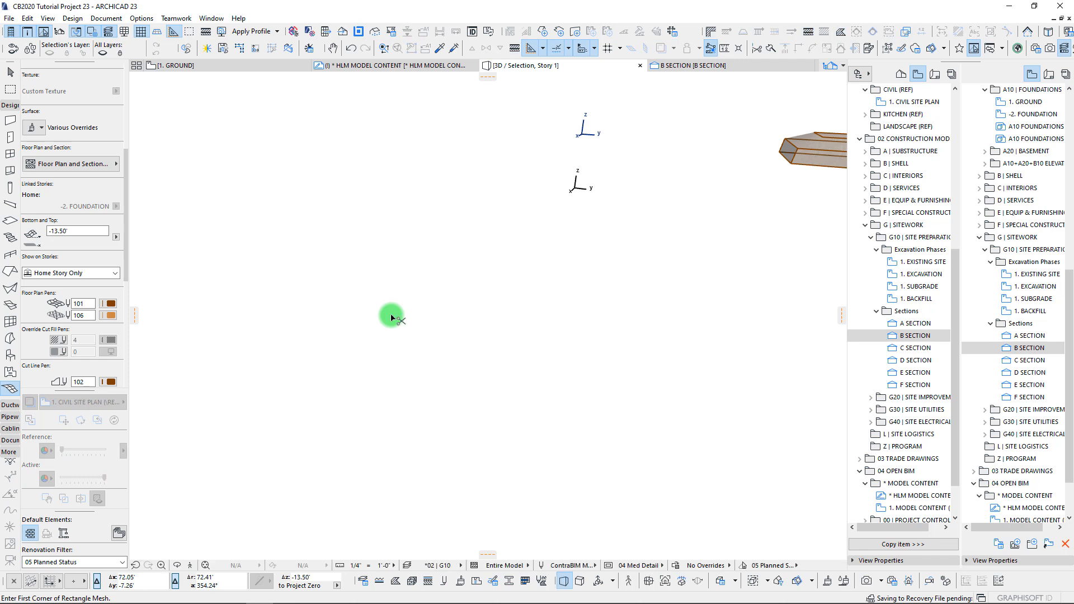
middle_click(390, 312)
middle_click_drag(525, 355, 498, 314, "shift")
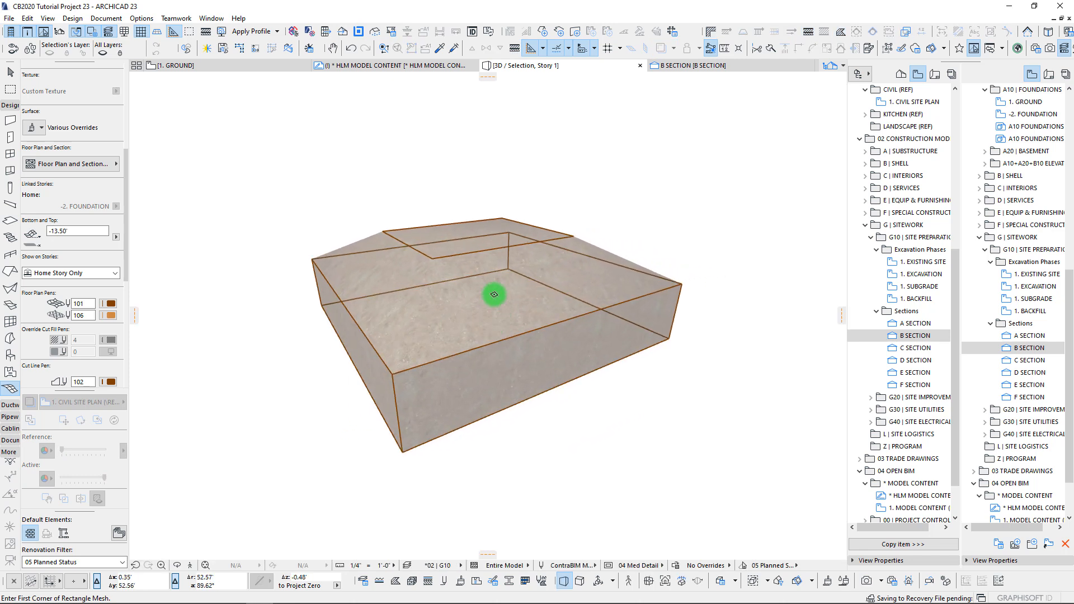
left_click(431, 264)
middle_click_drag(429, 270, 549, 300, "shift")
- Try changing the elevation of one inner corner point of the mesh in 3D and undo the change
left_click(506, 268)
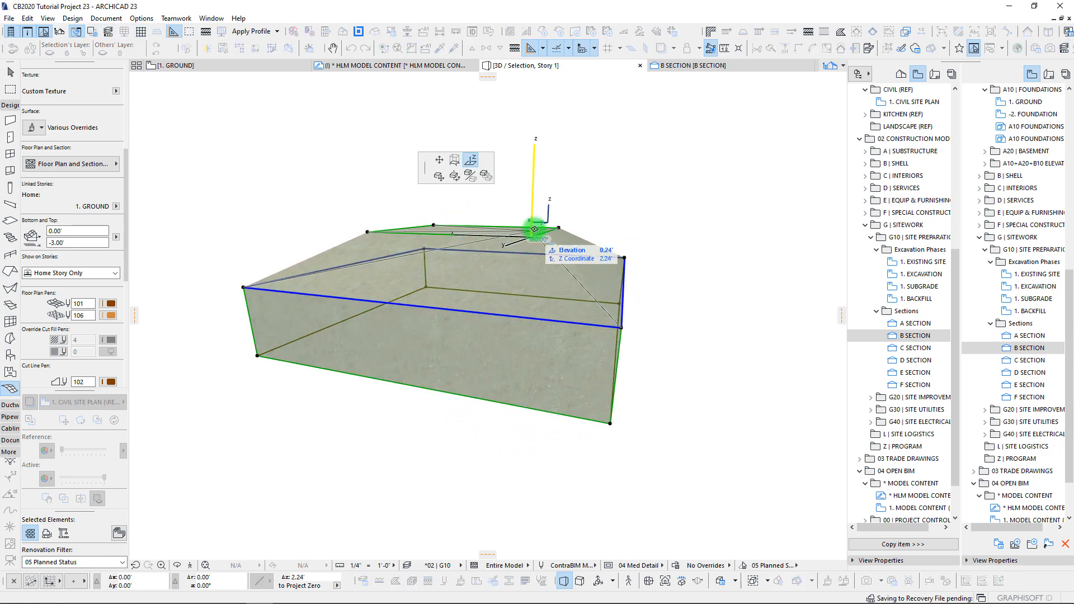
left_click(536, 259)
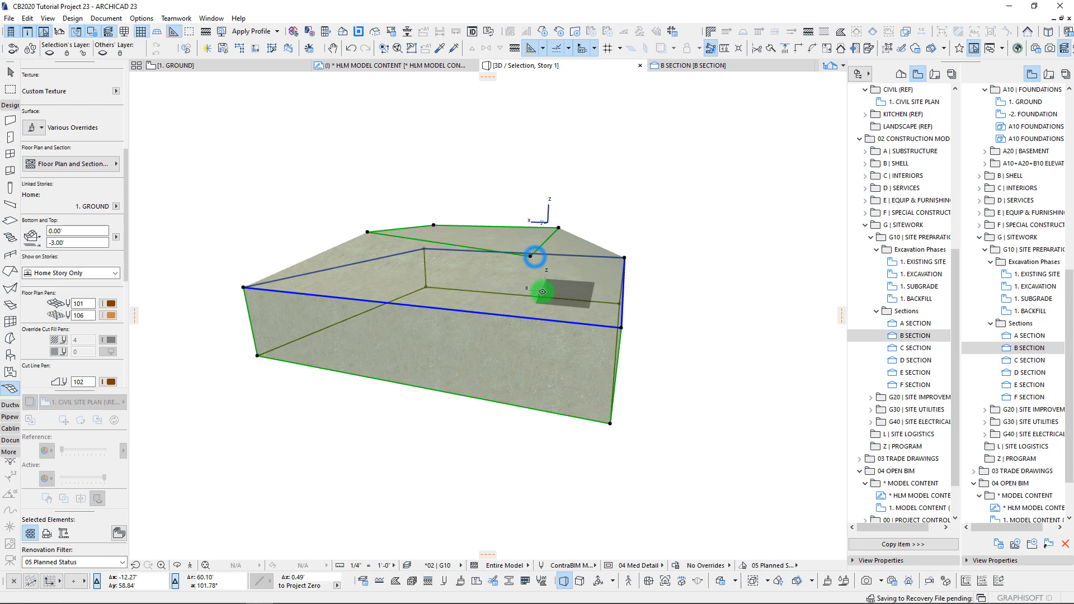
left_click(425, 281)
key("ctrl+z")
- Switch the mesh's elevation display from bottom and top levels to body thickness and offset
left_click(64, 243)
left_click(118, 238)
left_click(137, 238)
left_click(80, 242)
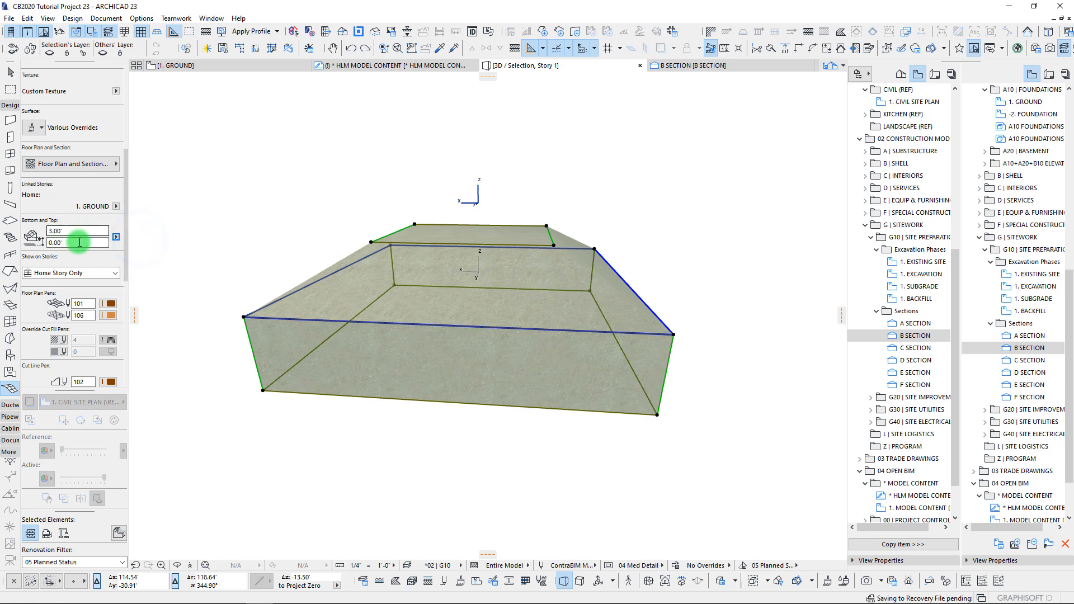
- Measure the vertical distance from the mesh's upper outer corner down to its base in 3D
middle_click_drag(406, 335, 584, 316, "shift")
key("m")
left_click(606, 294)
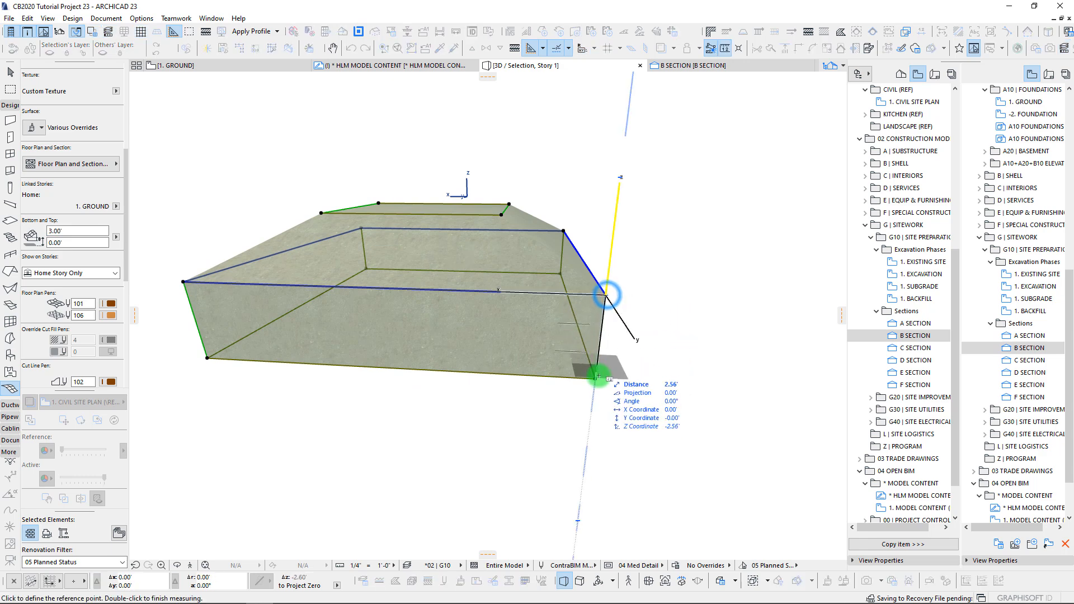
key("Escape")
- Set the mesh's body thickness to -3' in the 3D view
middle_click_drag(595, 379, 546, 341, "shift")
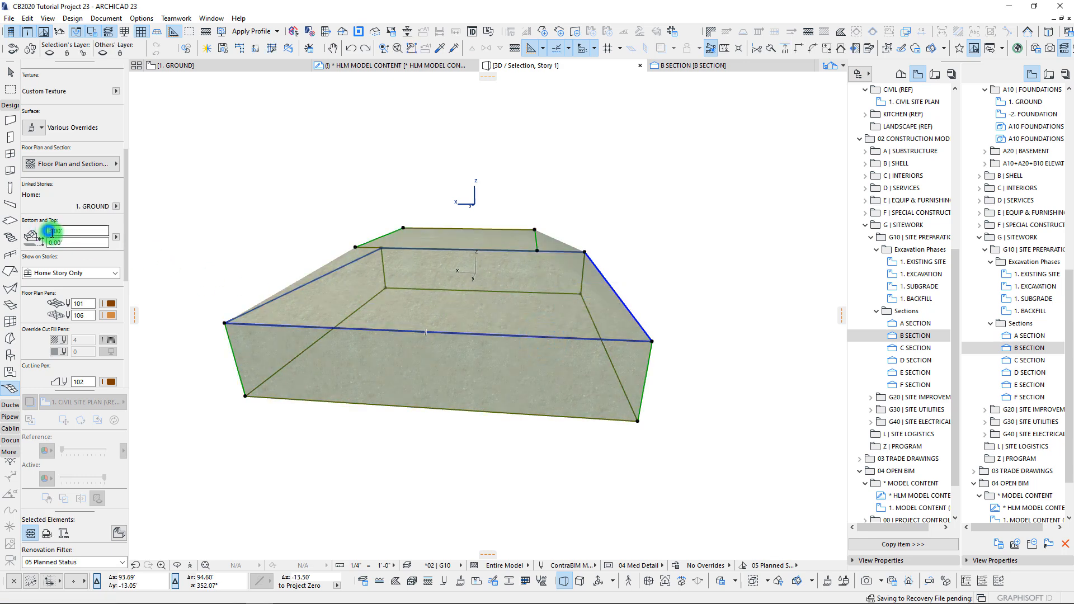
type("-")
key("Return")
middle_click_drag(540, 363, 482, 300, "shift")
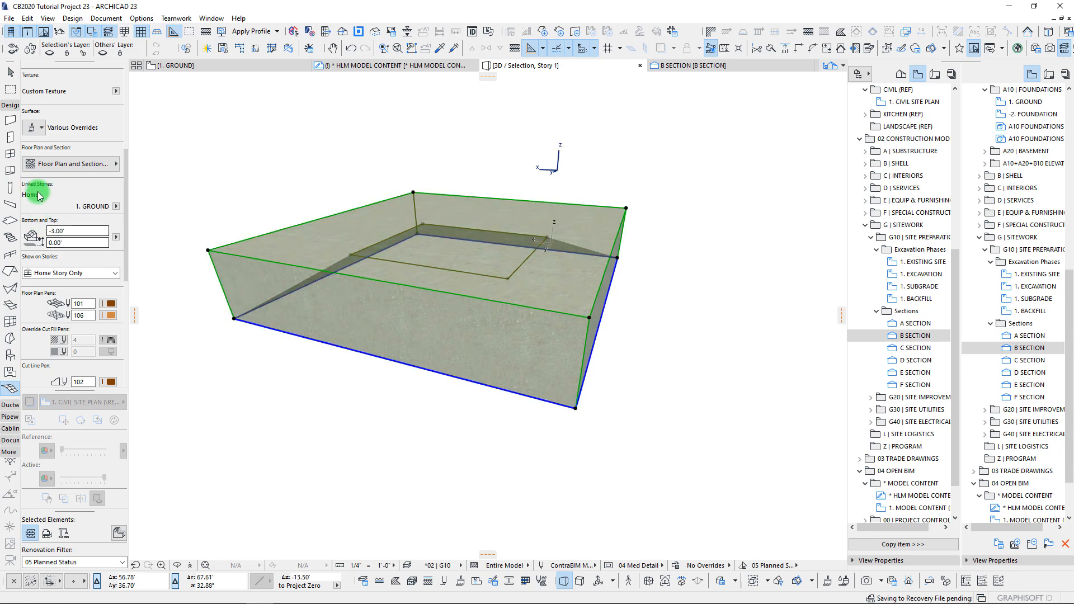
middle_click_drag(223, 300, 475, 293, "shift")
- Check the height of an inner corner point in the floor plan and view the mesh from the side in 3D
key("F2")
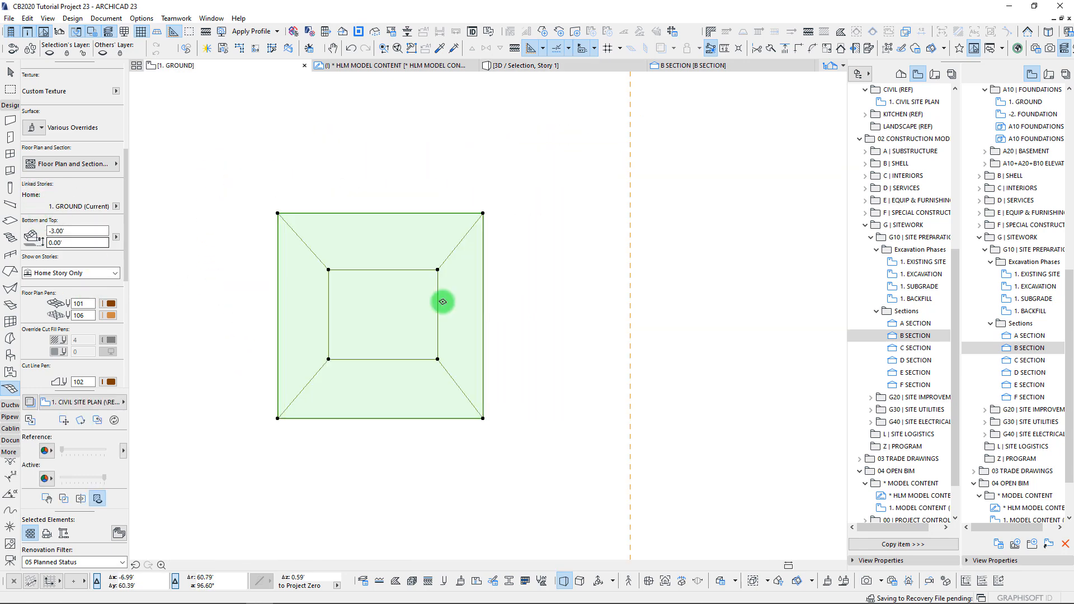
left_click(438, 269)
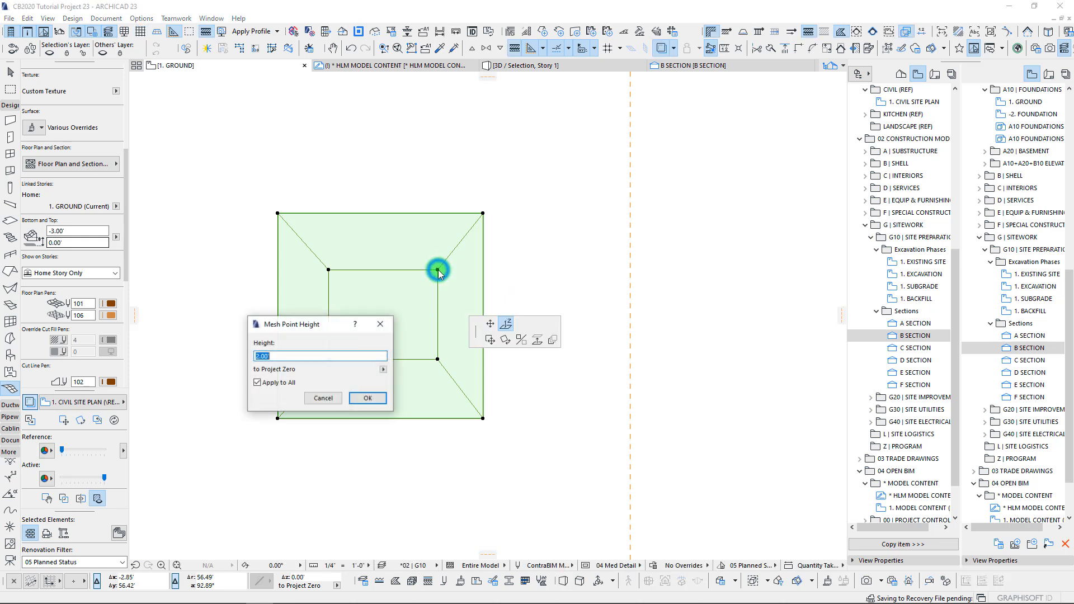
left_click(378, 399)
key("F3")
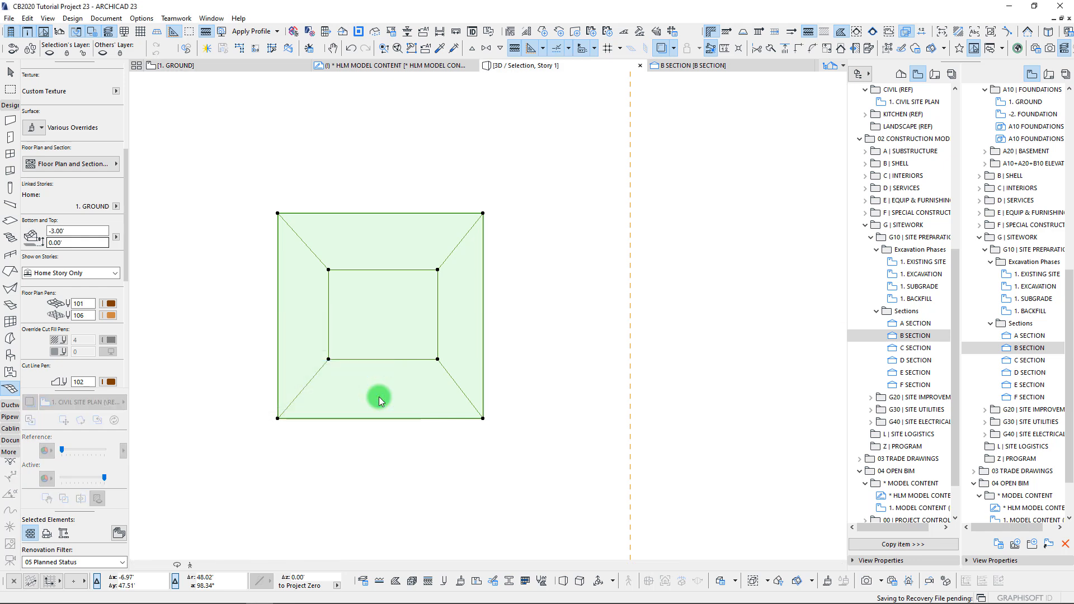
middle_click_drag(448, 372, 618, 302, "shift")
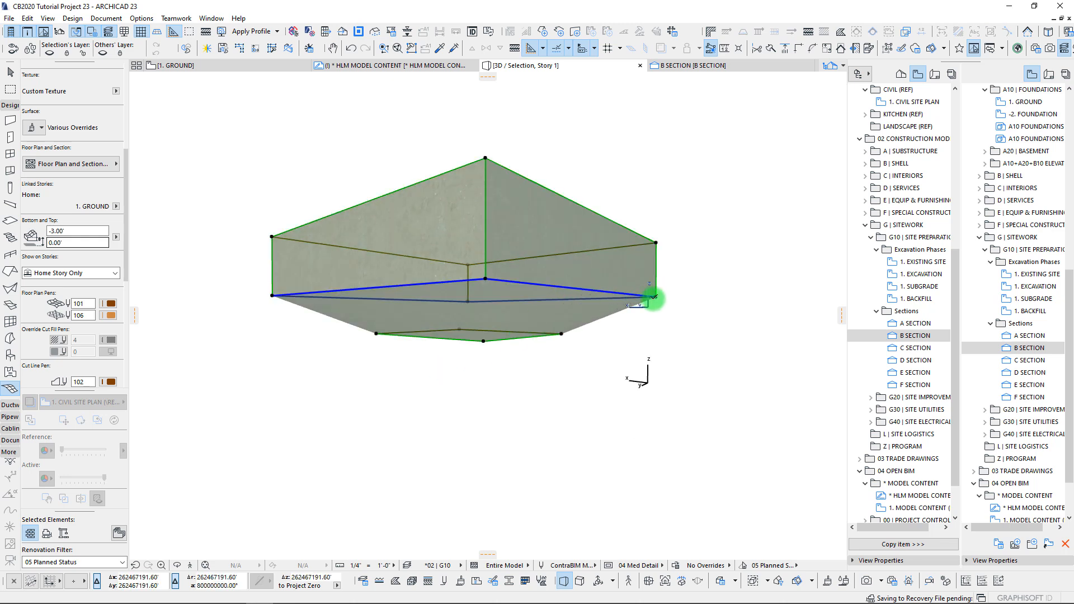
middle_click_drag(546, 345, 544, 359, "shift")
- Switch the mesh's structure to surface only and examine its surface and offset setting in 3D
scroll(50, 281, "down", 5)
scroll(55, 269, "up", 9)
scroll(47, 262, "up", 3)
middle_click_drag(492, 348, 516, 354, "shift")
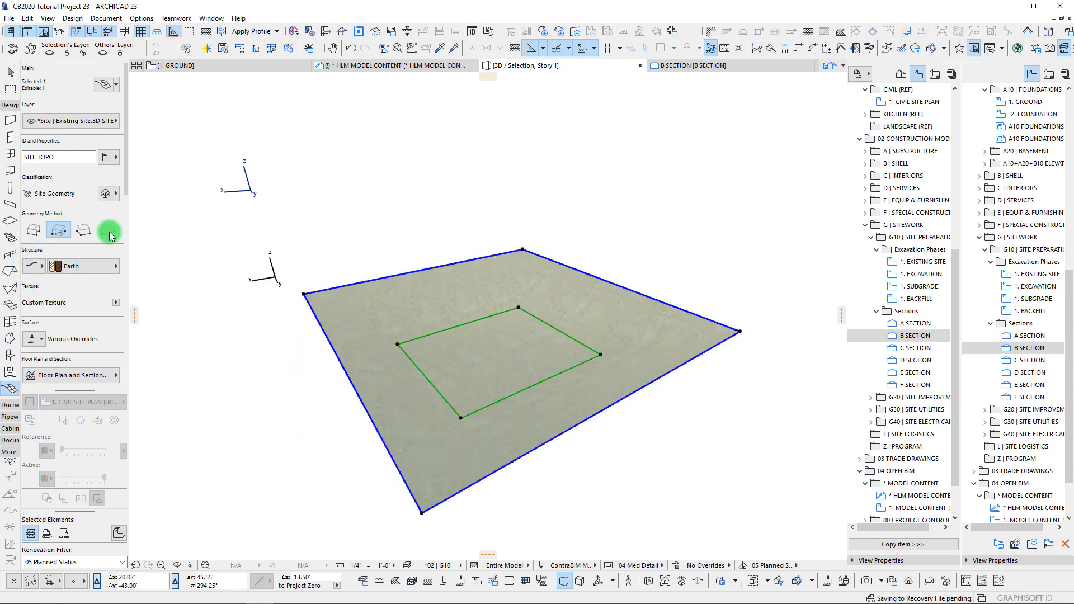
scroll(51, 263, "down", 5)
middle_click_drag(559, 392, 498, 408, "shift")
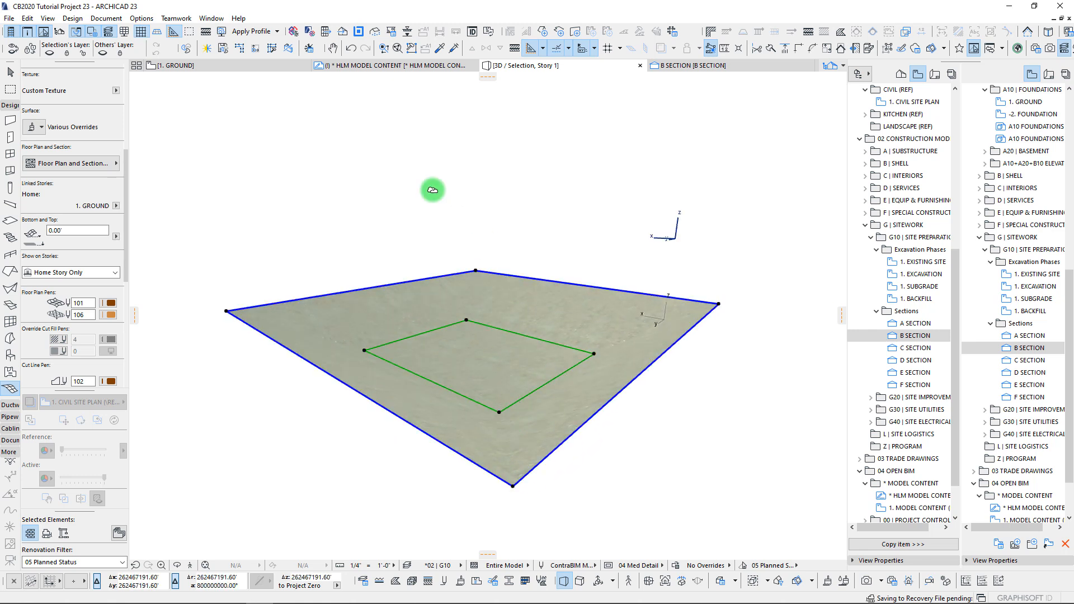
middle_click_drag(491, 278, 482, 400, "shift")
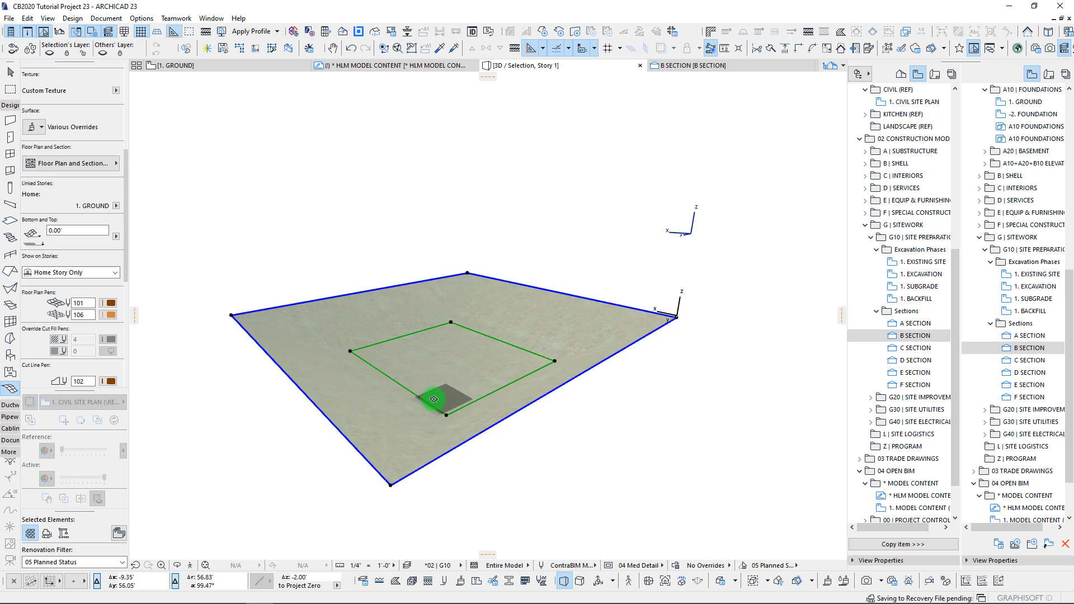
scroll(56, 230, "down", 1)
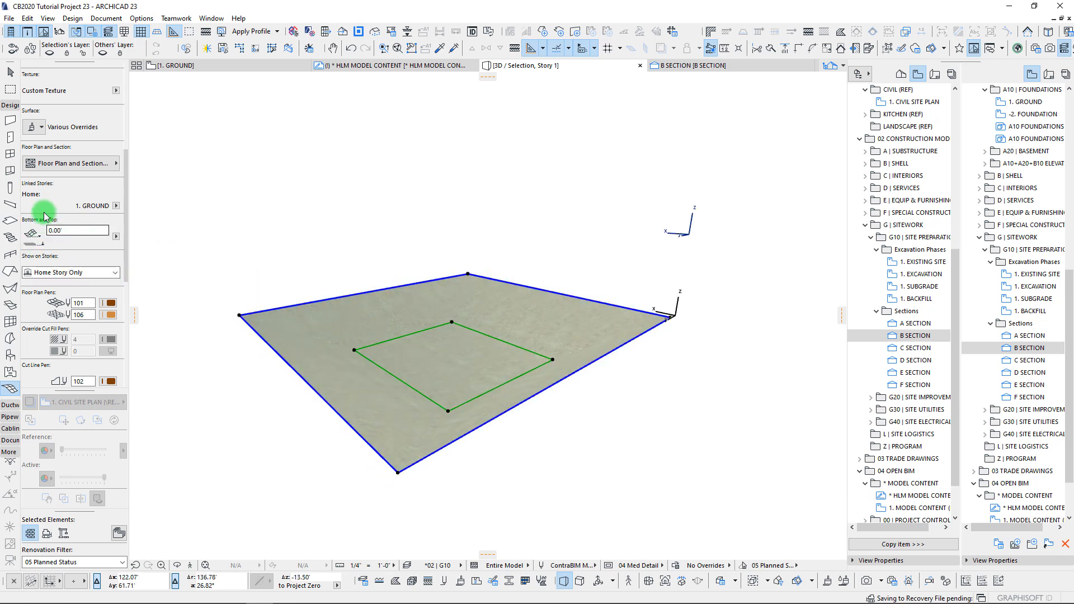
- Change the mesh's structure to a surface with skirt
scroll(37, 157, "up", 3)
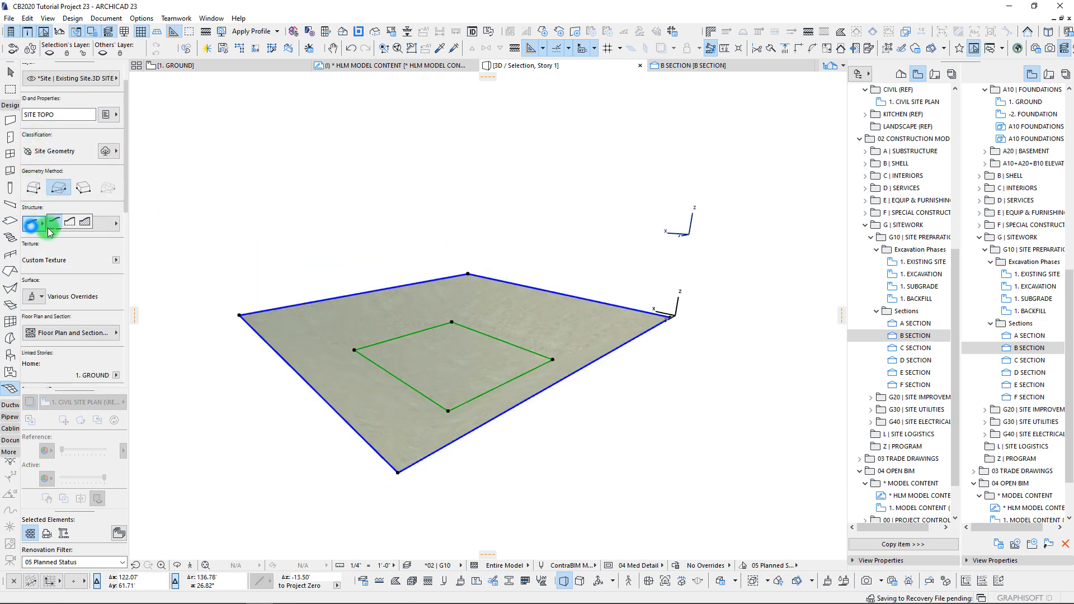
left_click(62, 223)
scroll(65, 218, "down", 5)
scroll(66, 212, "up", 3)
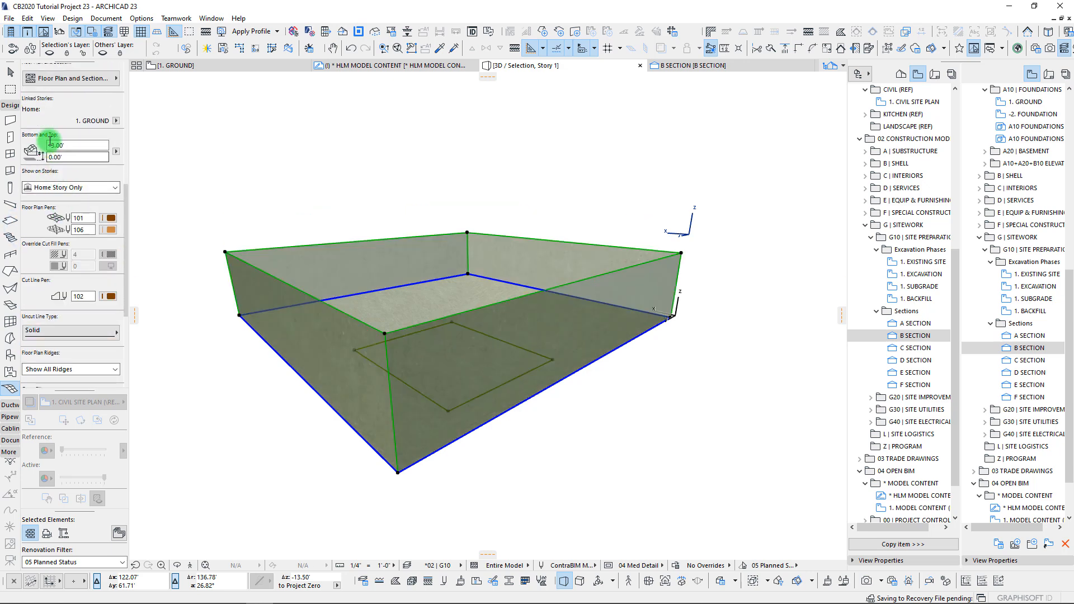
- Change the mesh's structure to a solid body
scroll(49, 144, "up", 7)
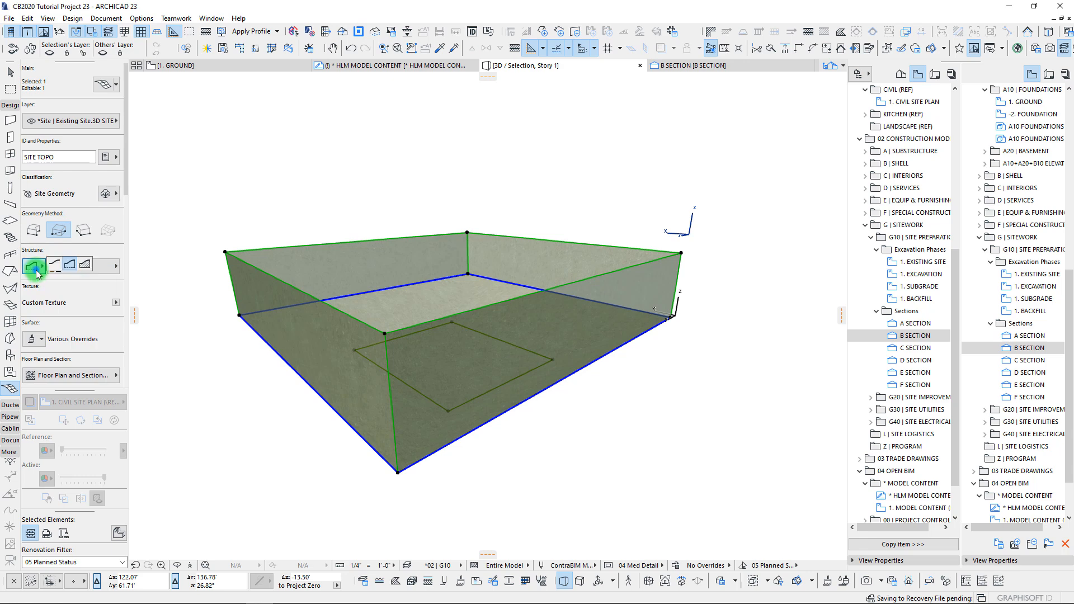
left_click(88, 268)
mouse_move(434, 322)
middle_mouse_down("shift")
mouse_move(429, 348)
mouse_move(443, 364)
mouse_move(474, 355)
middle_mouse_up("shift")
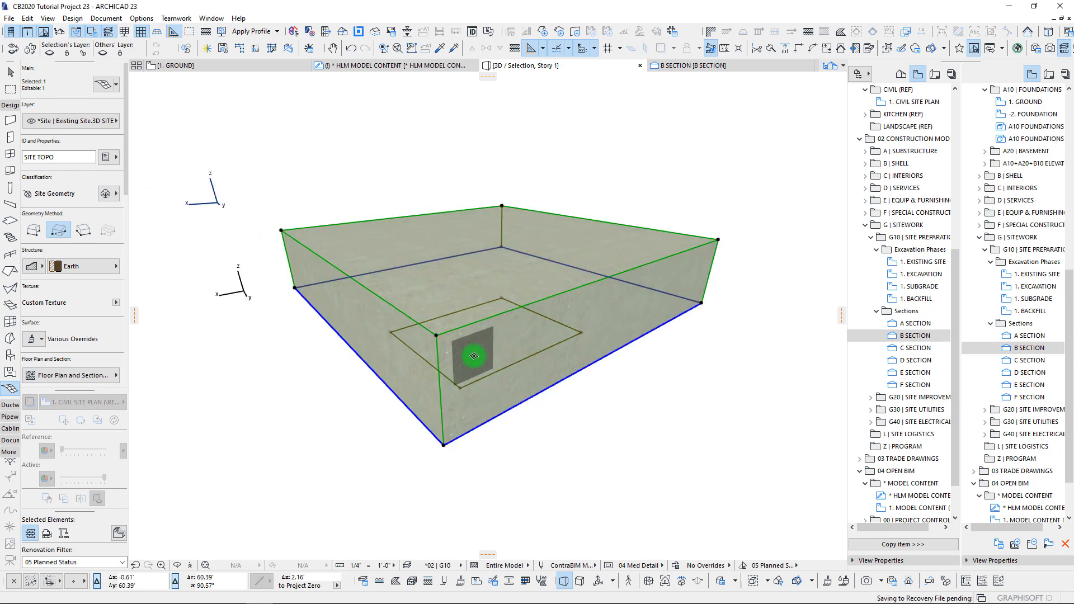
- Delete the square test mesh from the ground floor plan
key("F2")
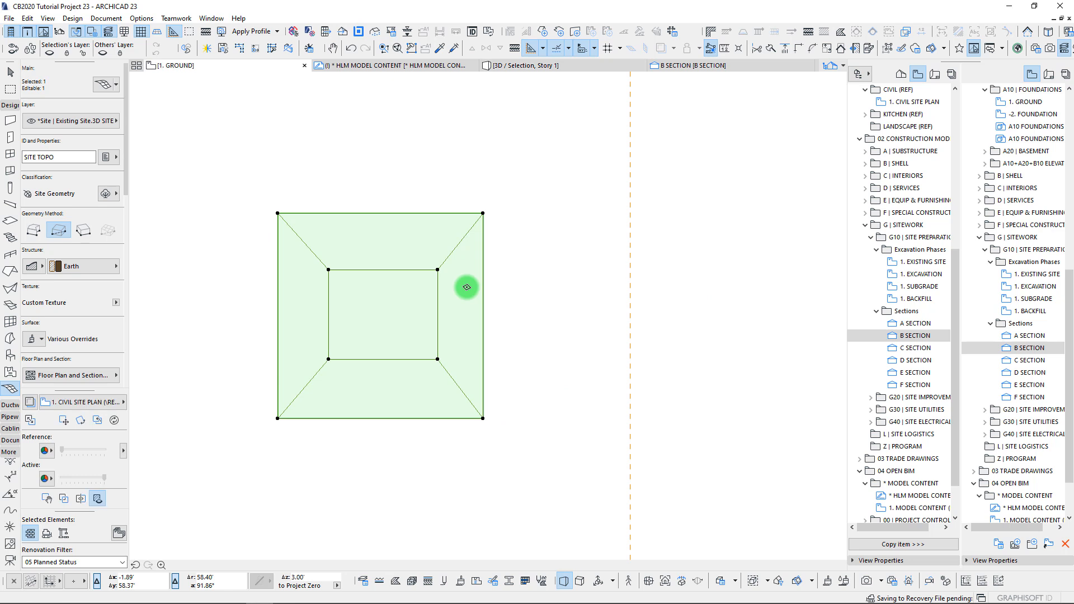
key("Escape")
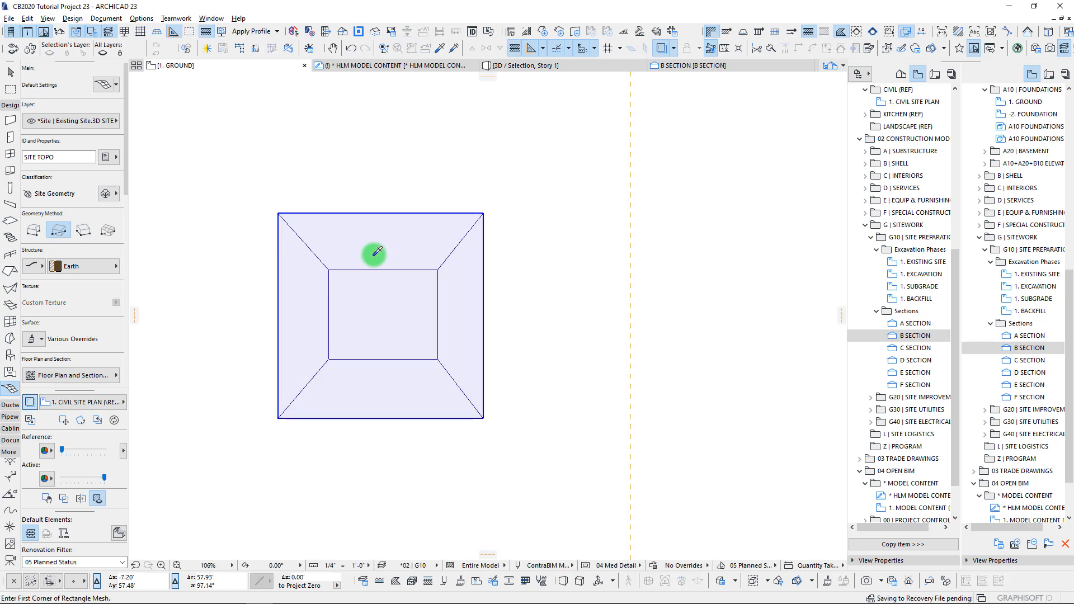
left_click(356, 228, "shift")
key("Delete")
- Pick up the settings of the EXCAVATION - GENERAL mesh from the HLM MODEL CONTENT worksheet
scroll(100, 266, "down", 1)
scroll(161, 284, "down", 3)
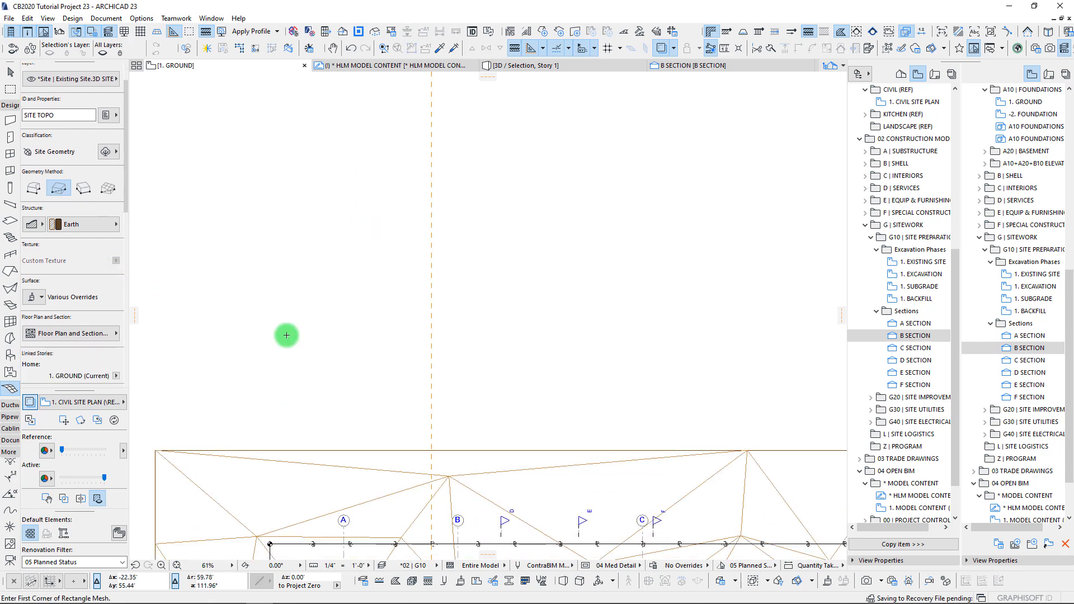
scroll(350, 363, "down", 3)
left_click(375, 65)
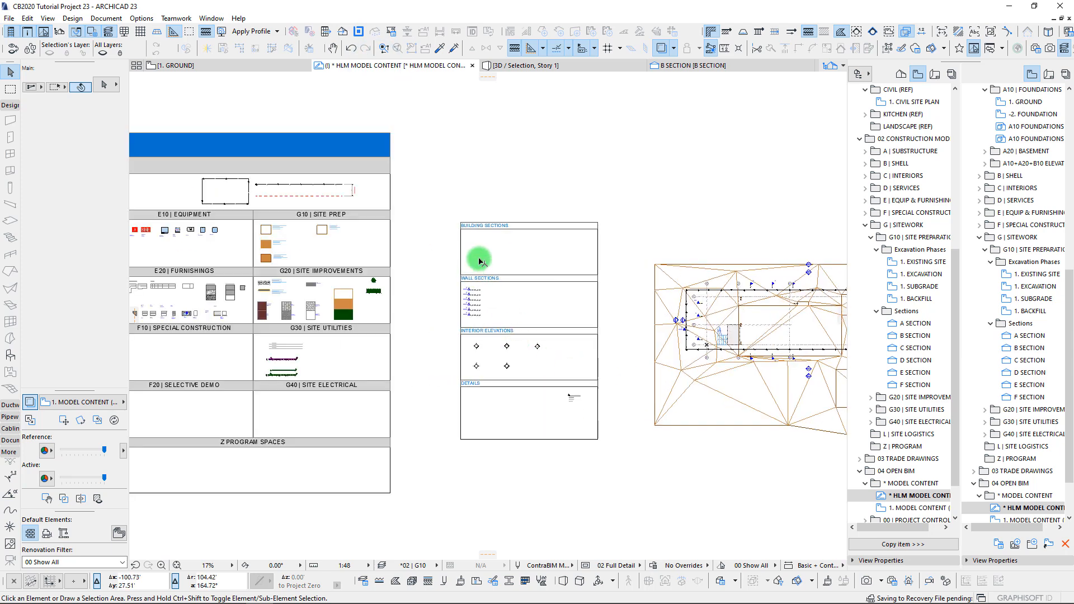
scroll(265, 245, "up", 8)
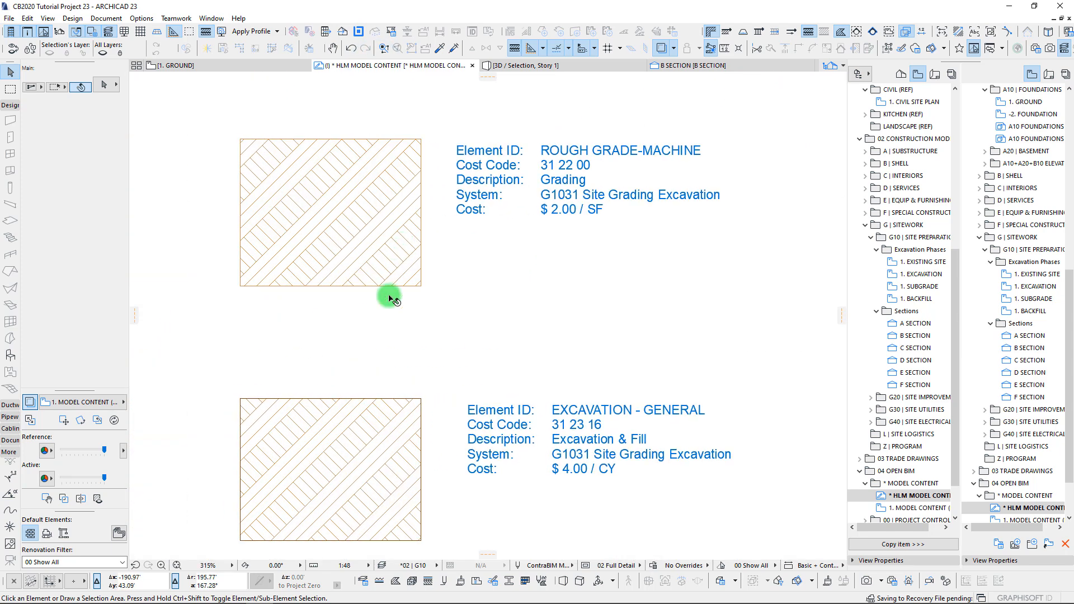
left_click(320, 396, "alt")
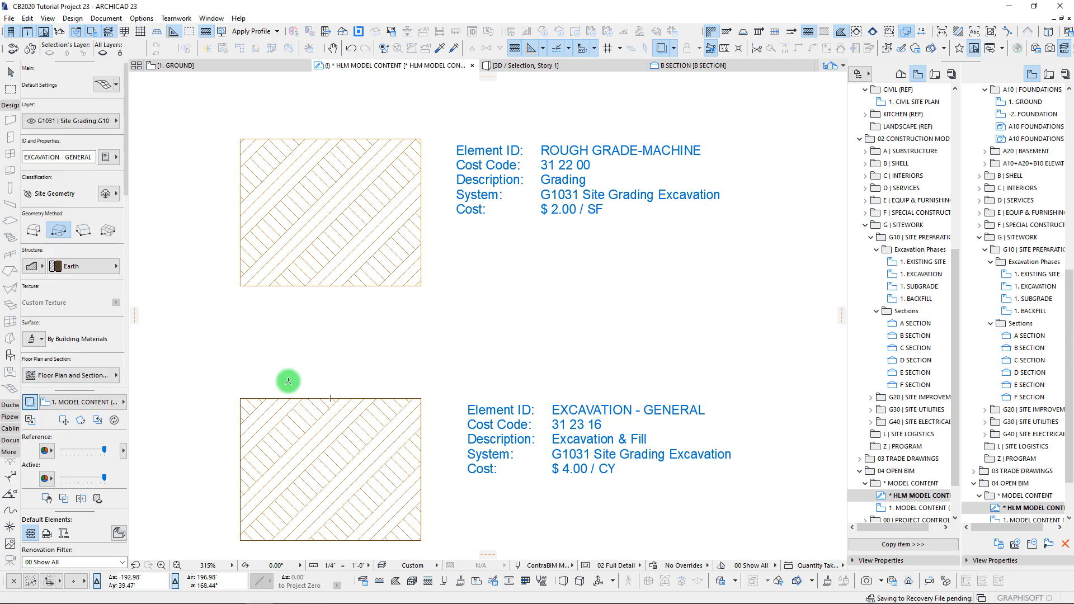
- Set the default mesh's offset to its home story to 0' and return to the 1. GROUND floor plan
scroll(41, 274, "down", 3)
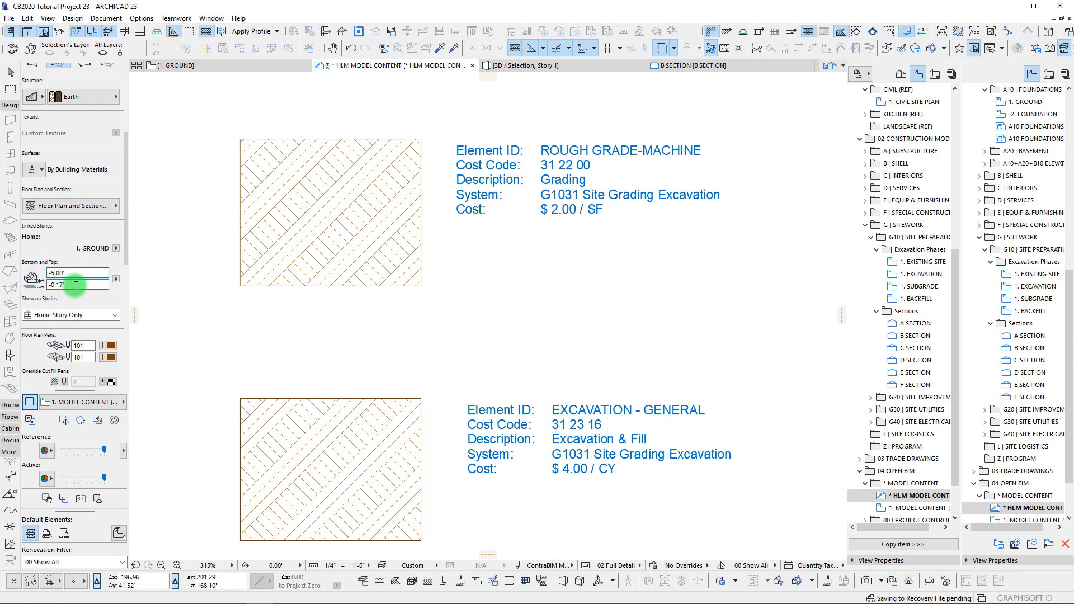
key("Return")
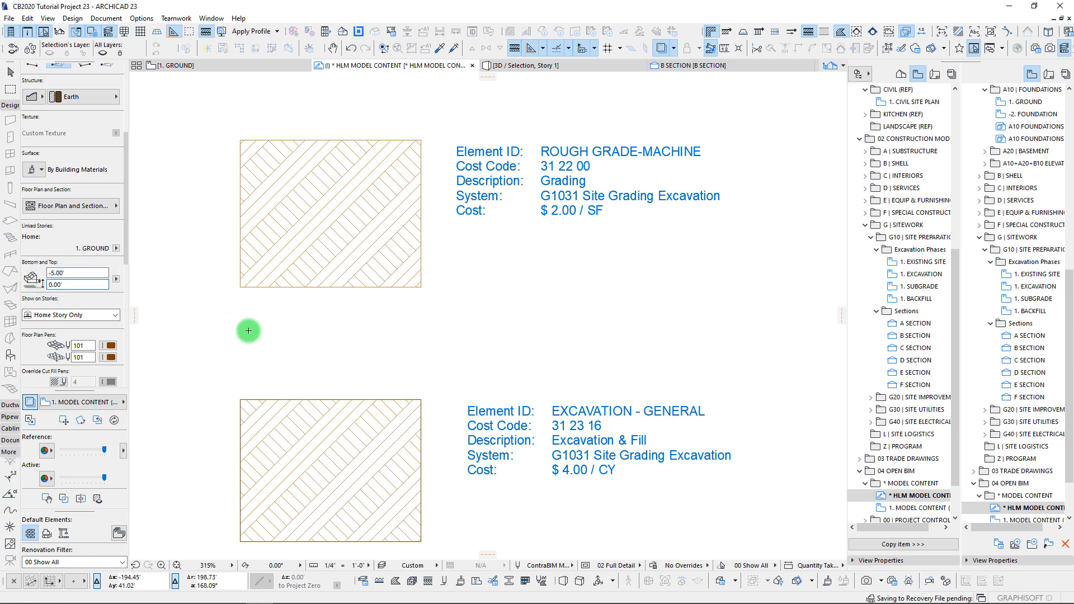
scroll(369, 369, "down", 4)
scroll(411, 400, "down", 3)
left_click(197, 65)
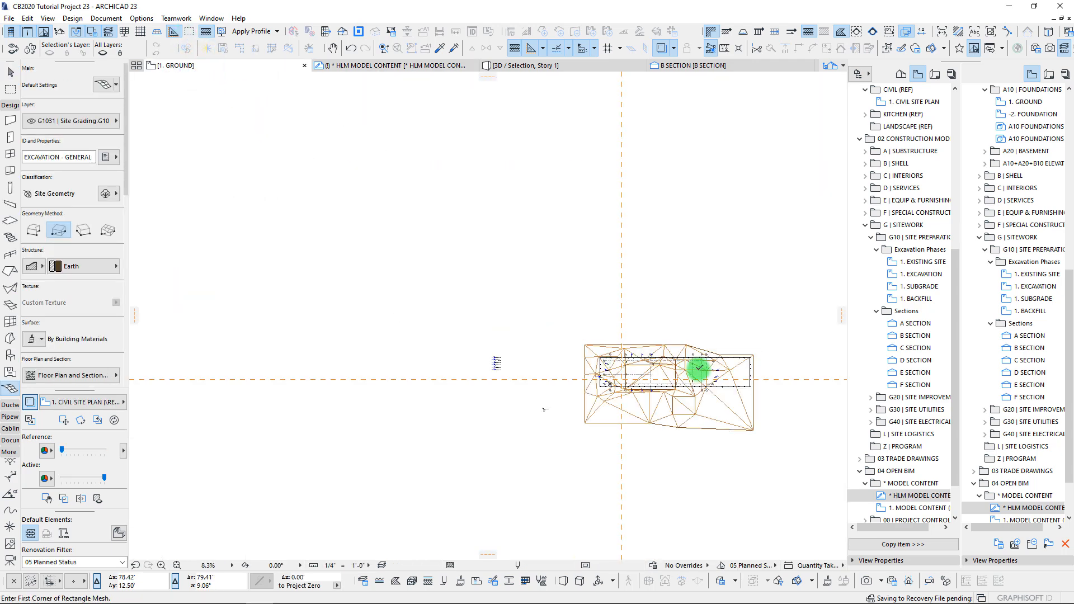
scroll(695, 367, "up", 5)
scroll(570, 322, "up", 2)
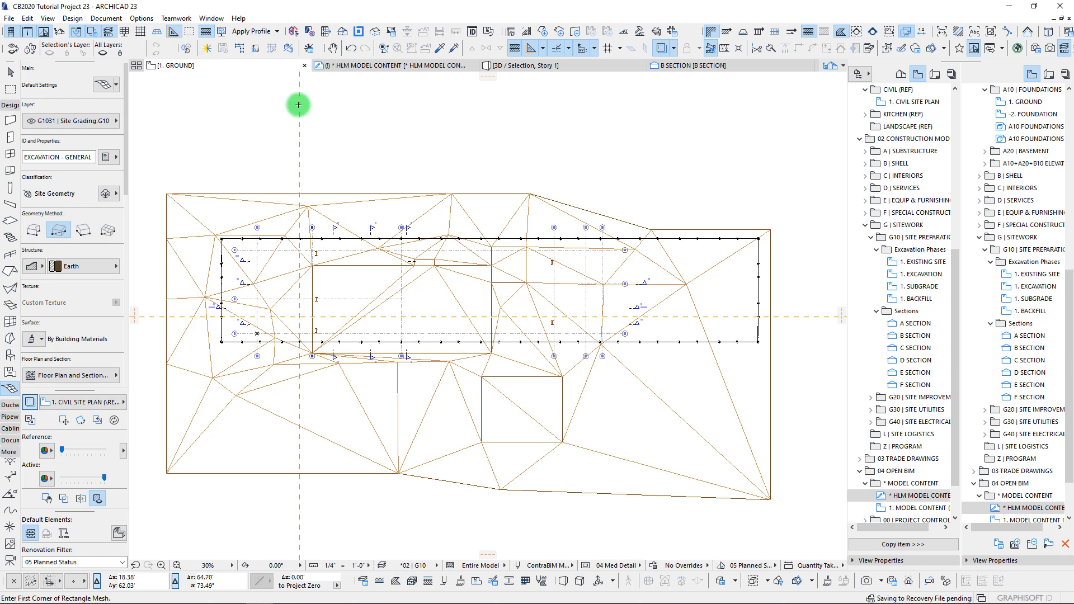
- Show the -2. FOUNDATION view from the A10 | FOUNDATIONS folder as the trace reference on the ground floor plan
scroll(923, 444, "up", 2)
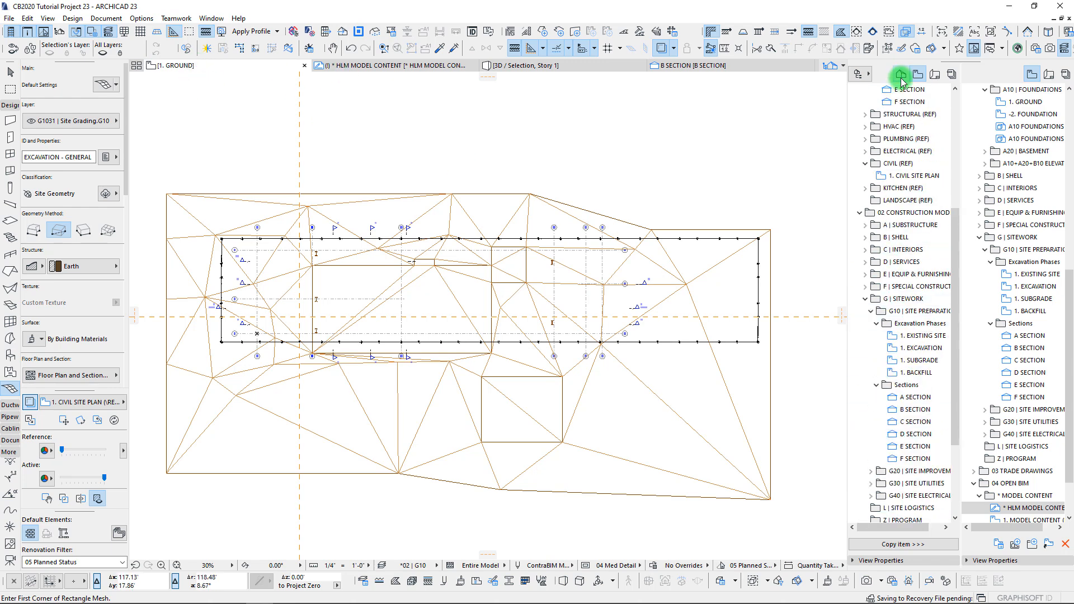
left_click(917, 78)
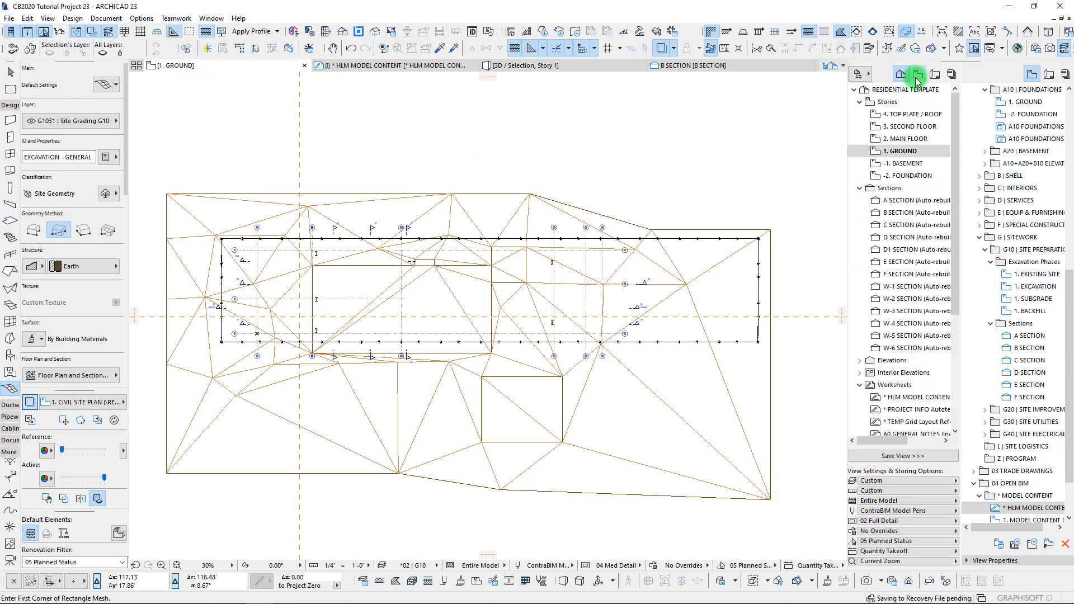
scroll(894, 434, "down", 5)
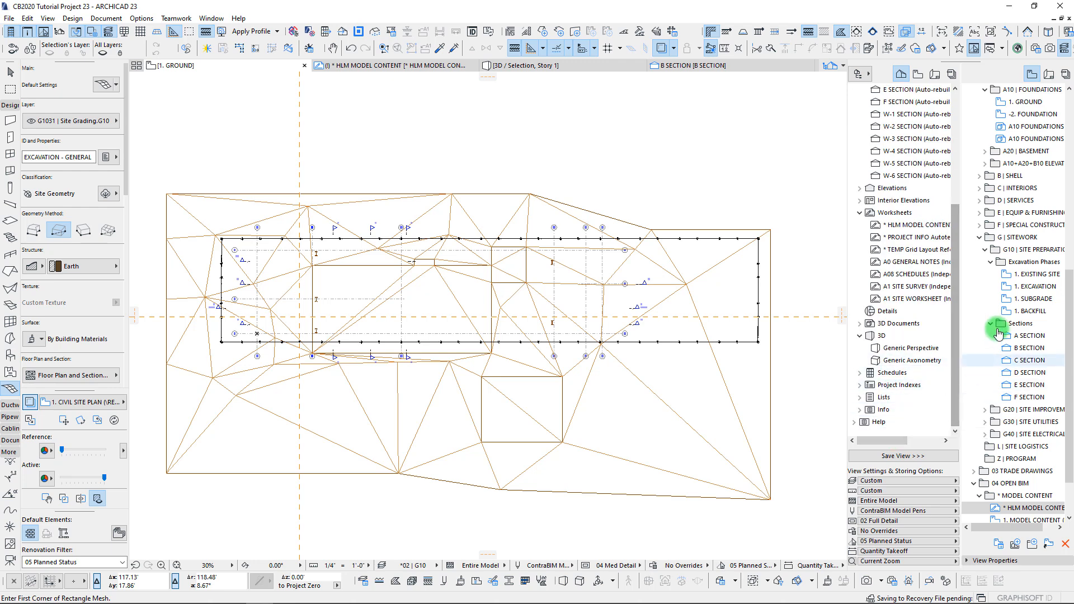
left_click(1021, 324)
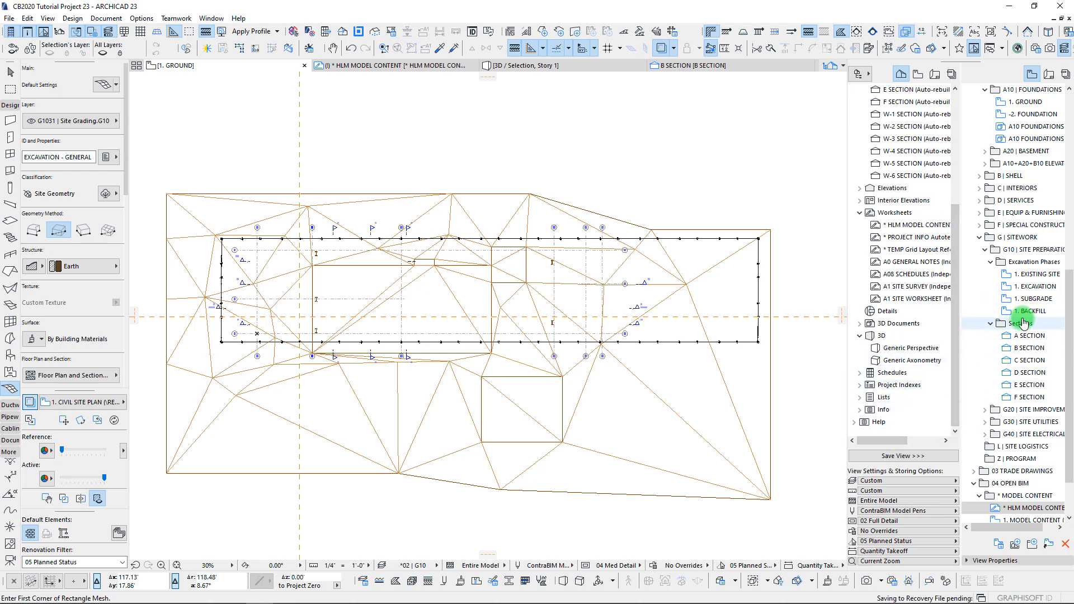
scroll(1026, 330, "up", 6)
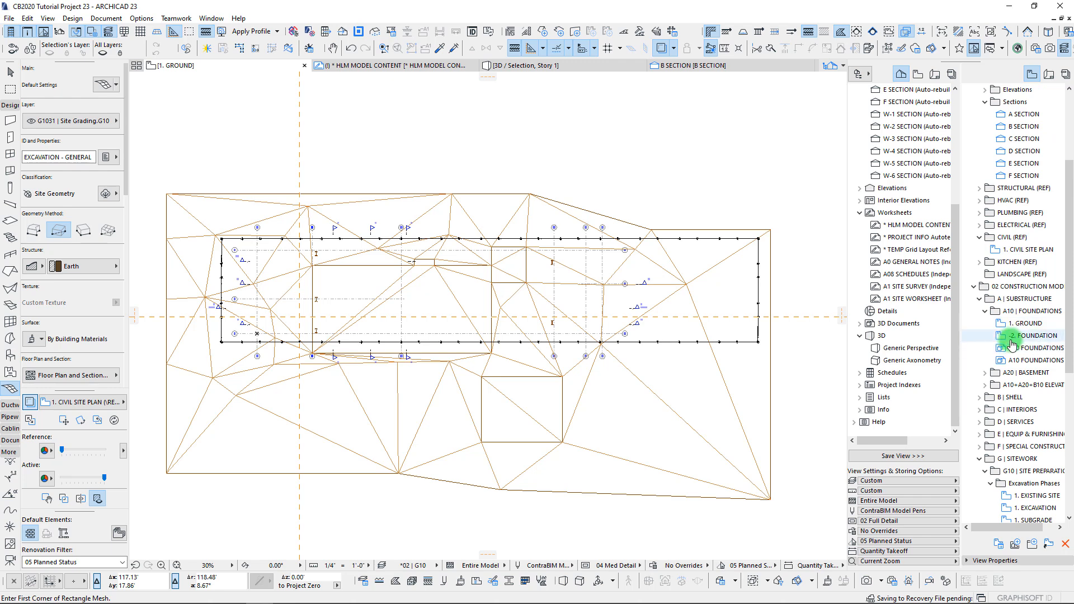
right_click(1014, 338)
left_click(987, 418)
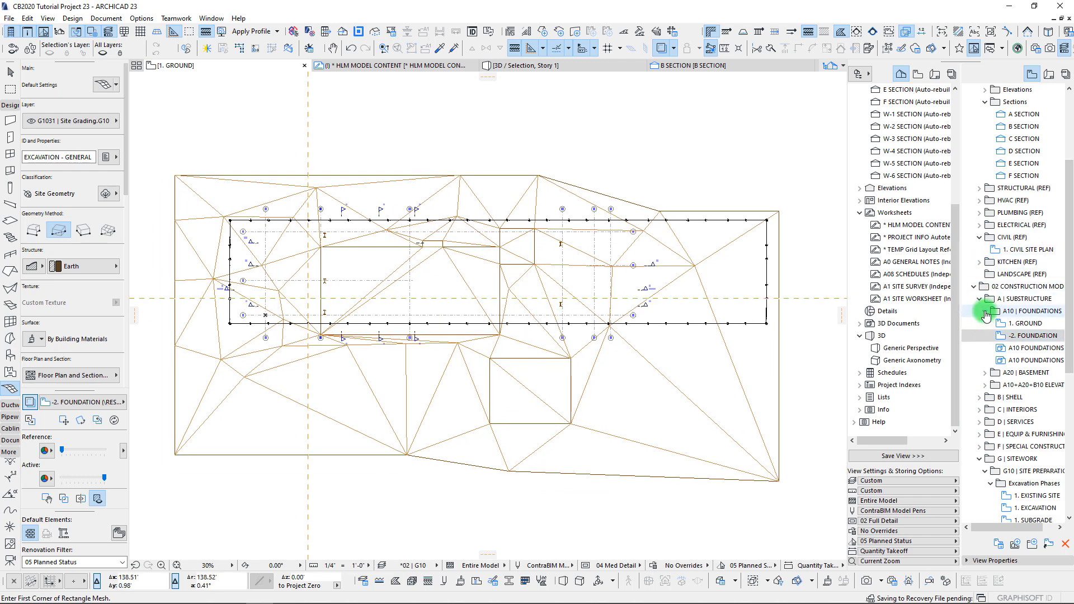
left_click(1020, 324)
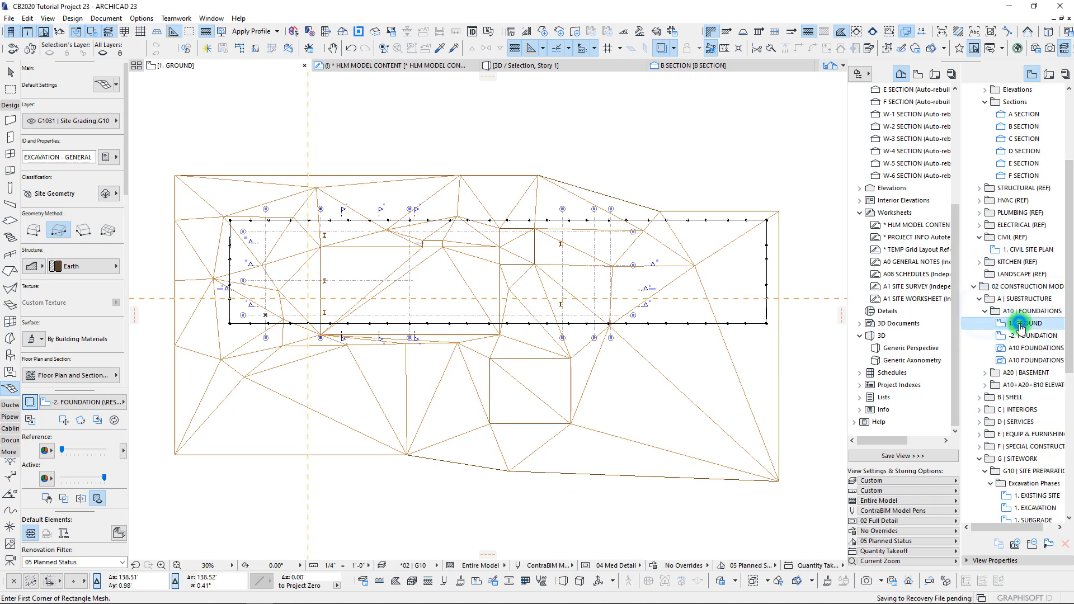
right_click(1020, 330)
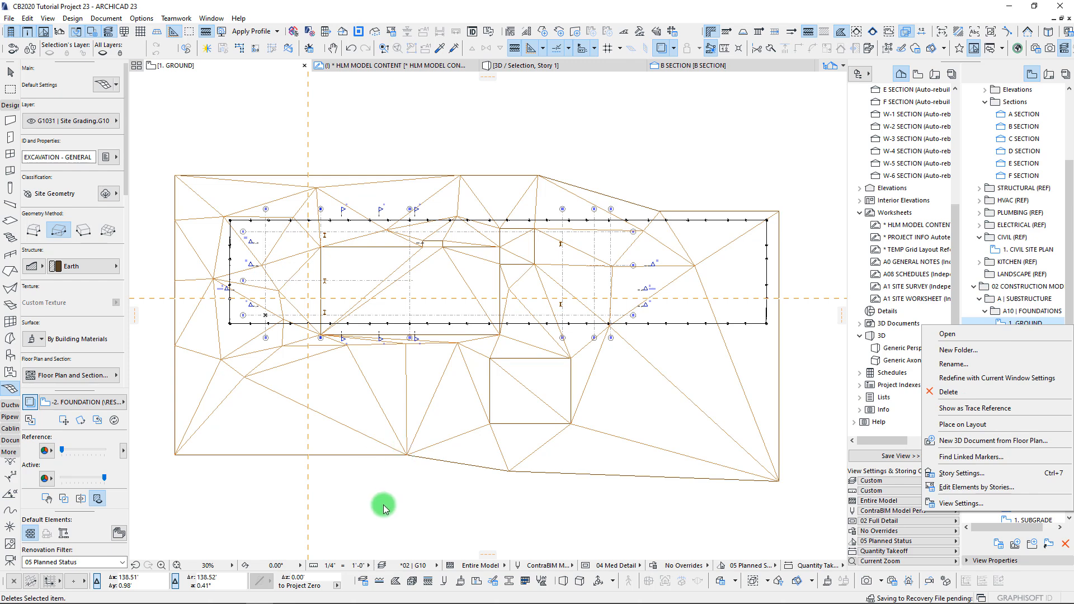
left_click(327, 494)
- Increase the intensity of the foundation trace reference over the ground floor plan
left_click_drag(63, 454, 101, 459)
middle_click_drag(487, 338, 488, 351)
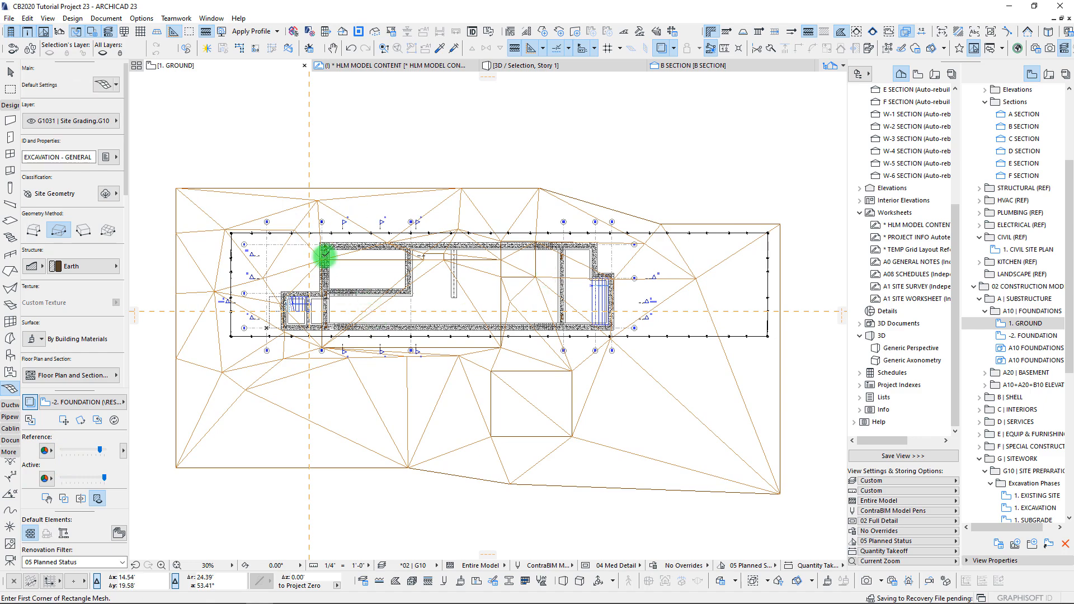
scroll(324, 255, "up", 5)
middle_click_drag(324, 251, 362, 232)
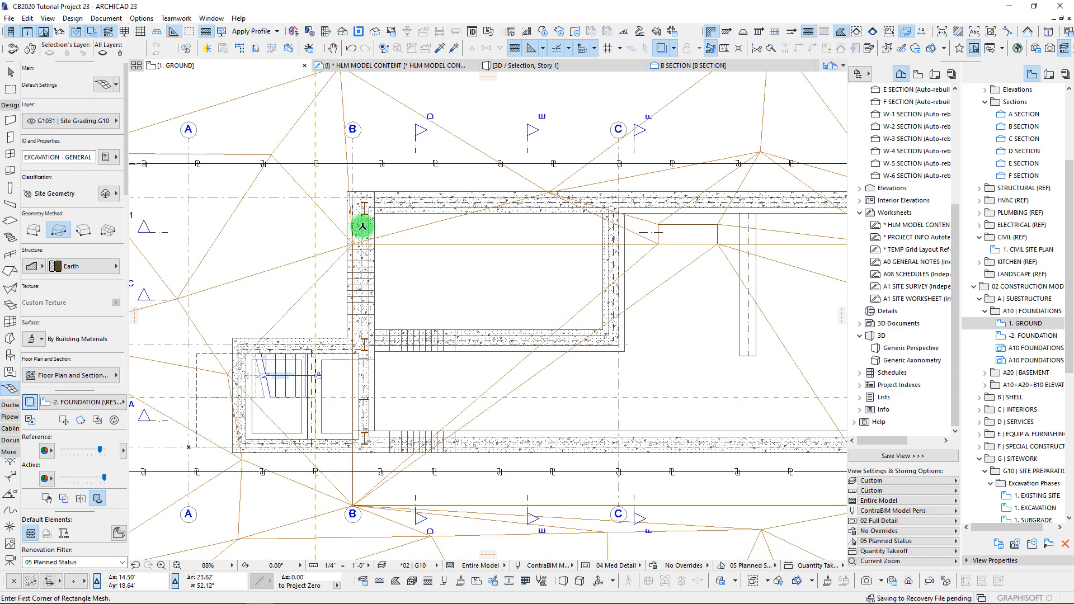
- Start the EXCAVATION - GENERAL mesh as a polygon at the foundation's B-4 corner and trace the footing's outer edge to the corner near grid 3
scroll(352, 191, "up", 5)
left_click(337, 192)
scroll(354, 302, "down", 8)
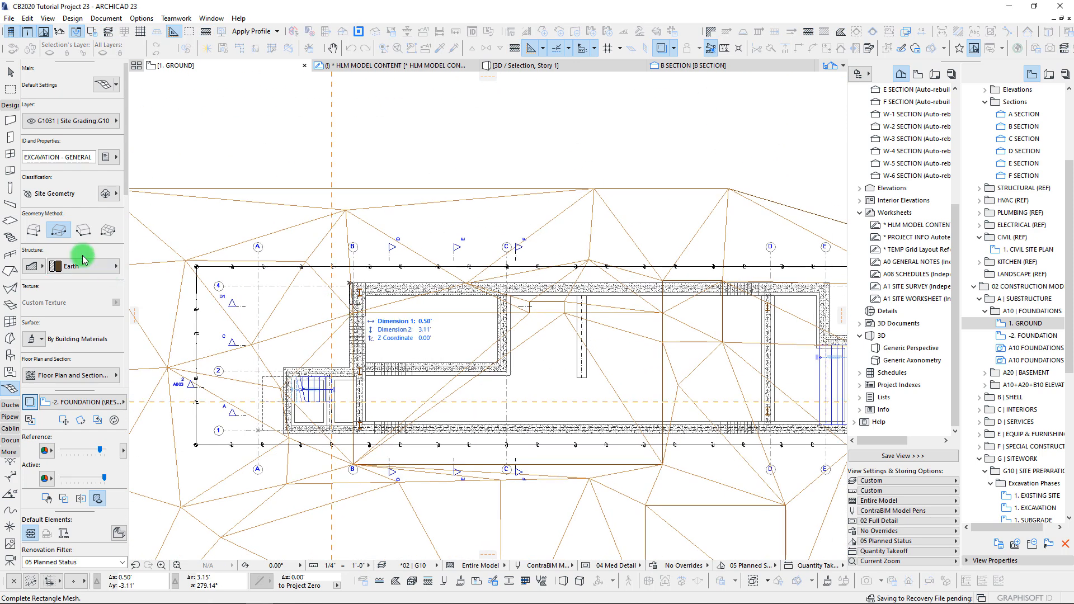
left_click(34, 231)
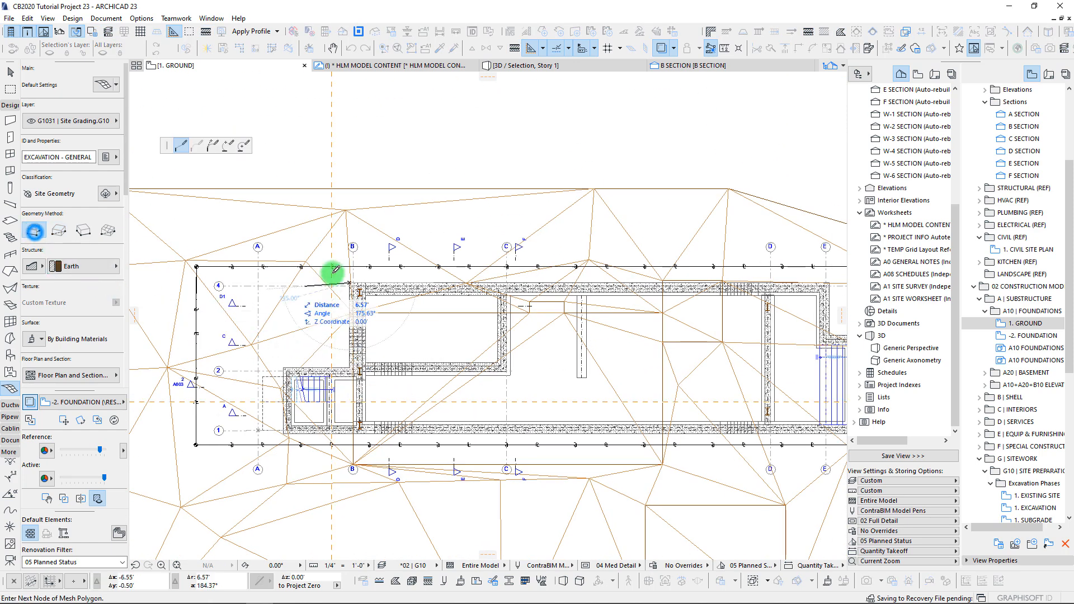
scroll(752, 291, "up", 6)
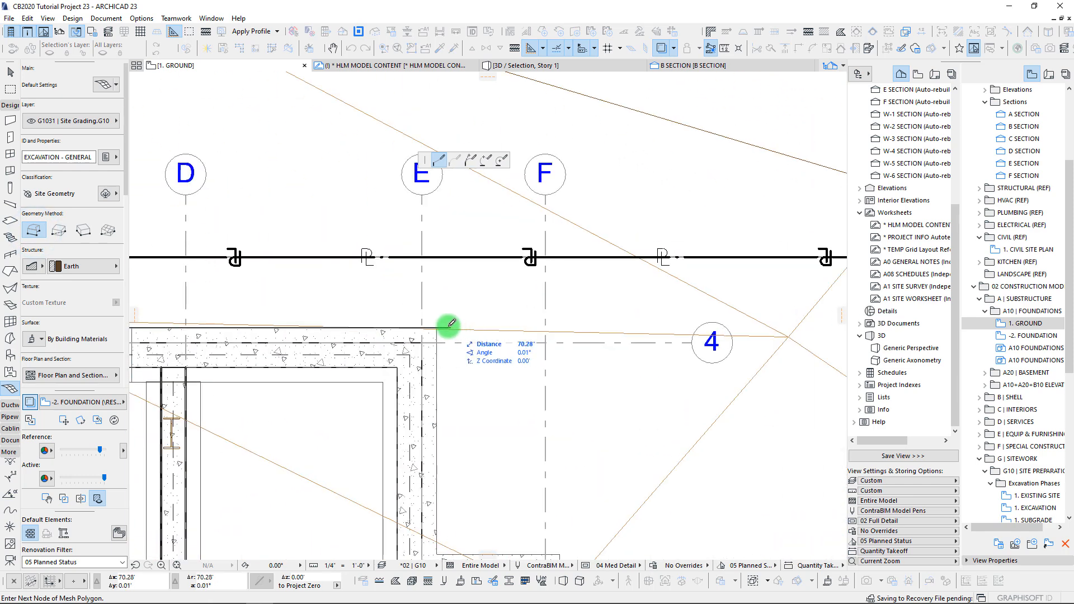
left_click(437, 328)
middle_click_drag(443, 480, 479, 219)
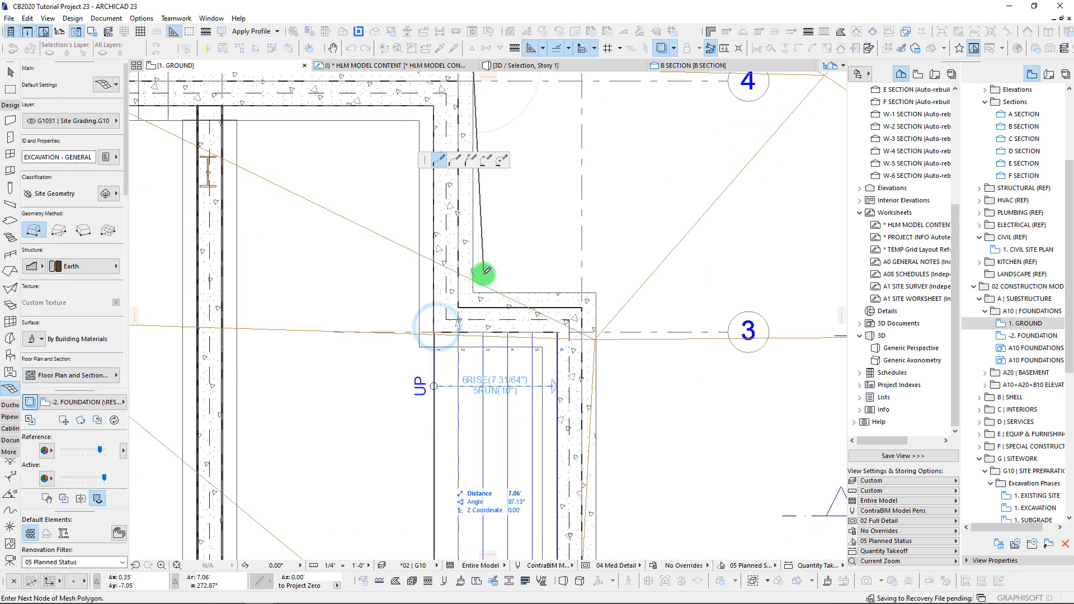
left_click(473, 291)
left_click(595, 293)
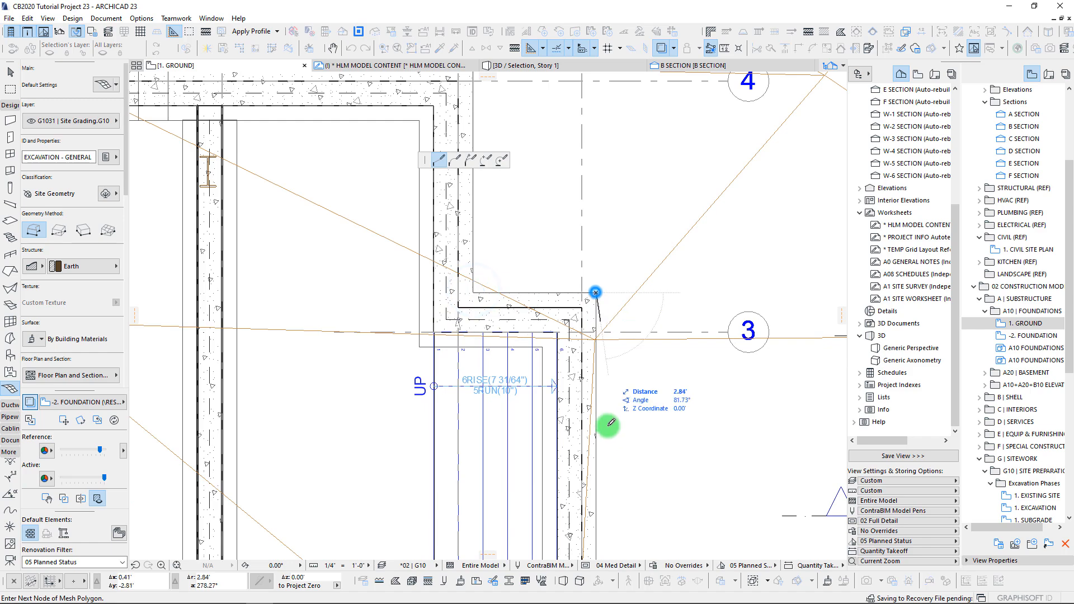
- Trace the rest of the footing outline along grid 1 and around the stair projection near grid A, closing the mesh polygon at grid B-4
scroll(610, 364, "down", 4)
left_click(609, 439)
scroll(355, 440, "down", 4)
middle_click_drag(355, 440, 873, 416)
scroll(354, 352, "up", 5)
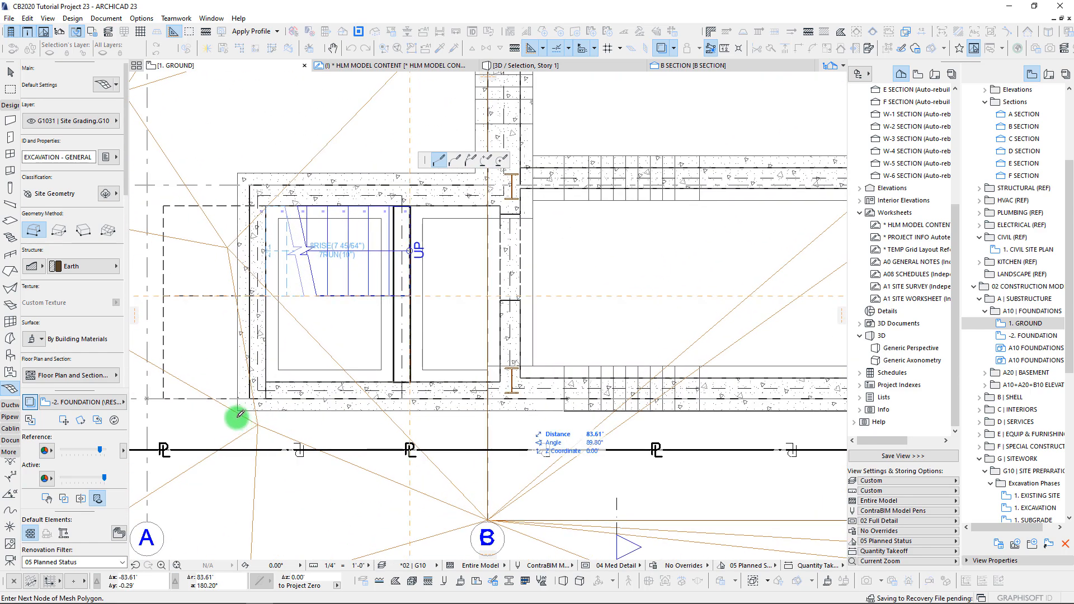
left_click(237, 411)
left_click(238, 174)
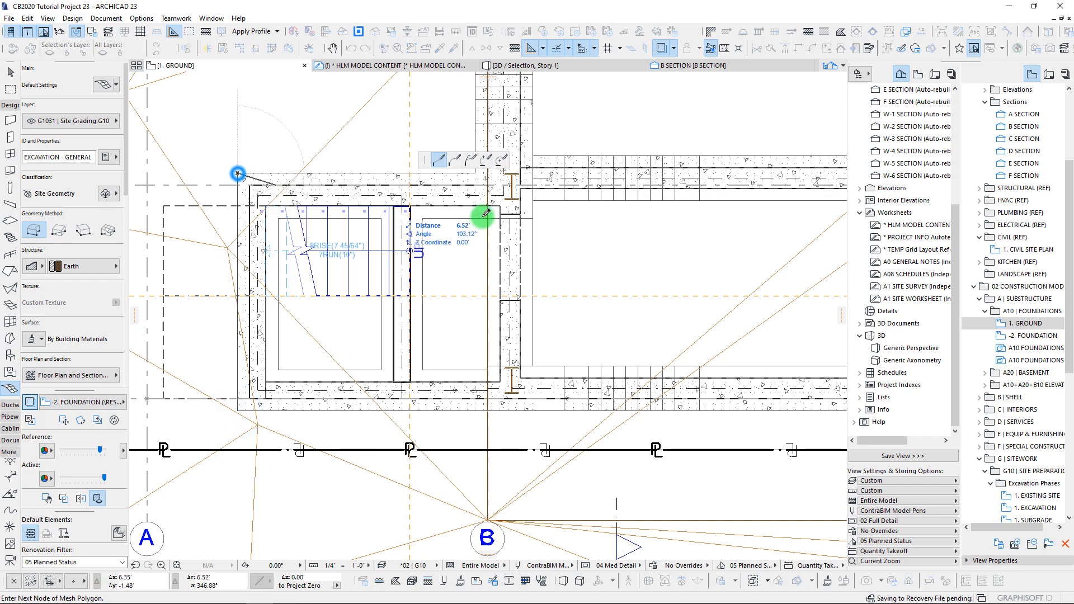
middle_click_drag(480, 211, 473, 336)
left_click(480, 321)
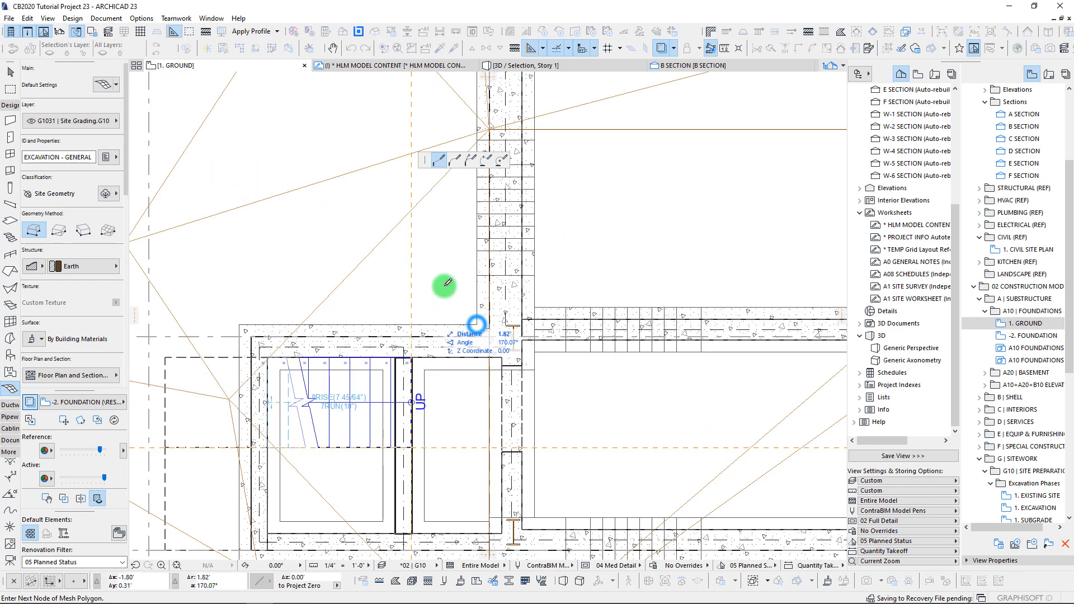
scroll(491, 412, "down", 3)
scroll(477, 352, "up", 4)
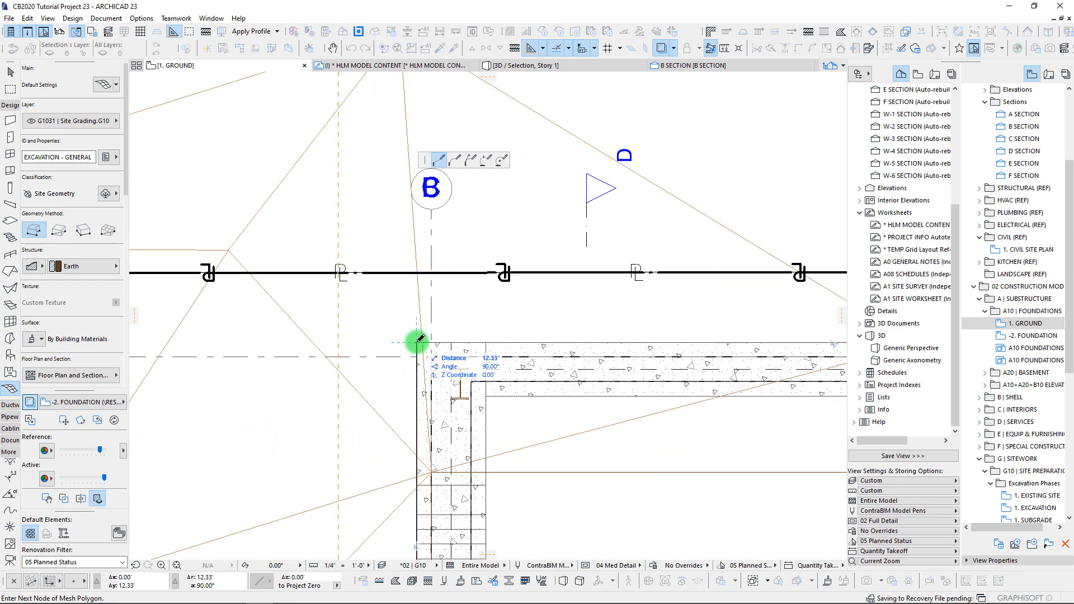
left_click(420, 338)
- Select the new excavation mesh, view it alone in 3D, and return to the ground floor plan
scroll(419, 364, "down", 5)
left_click(369, 251, "shift")
key("F5")
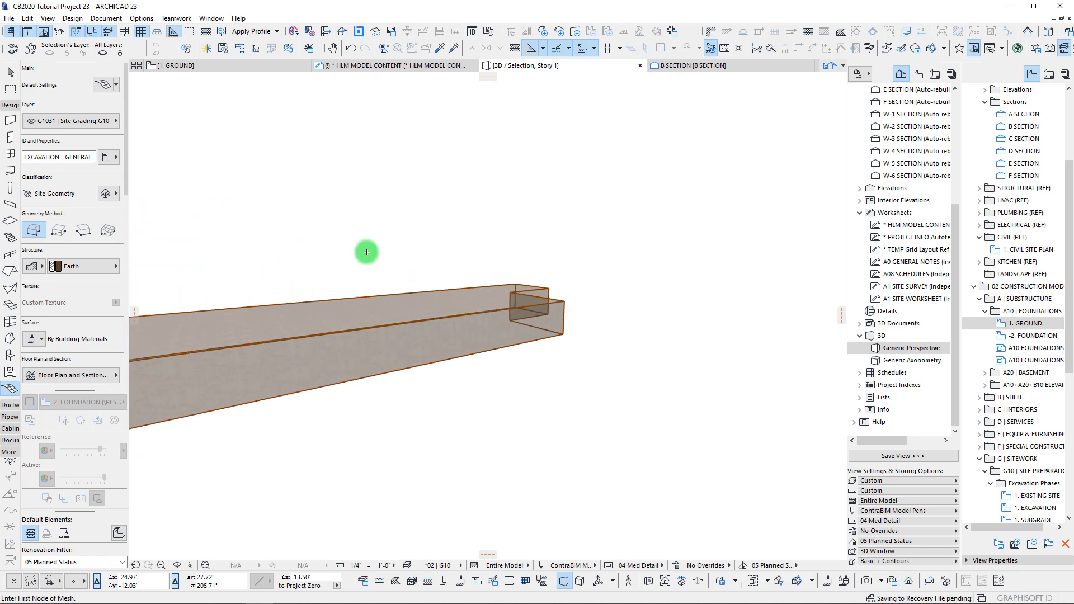
key("F2")
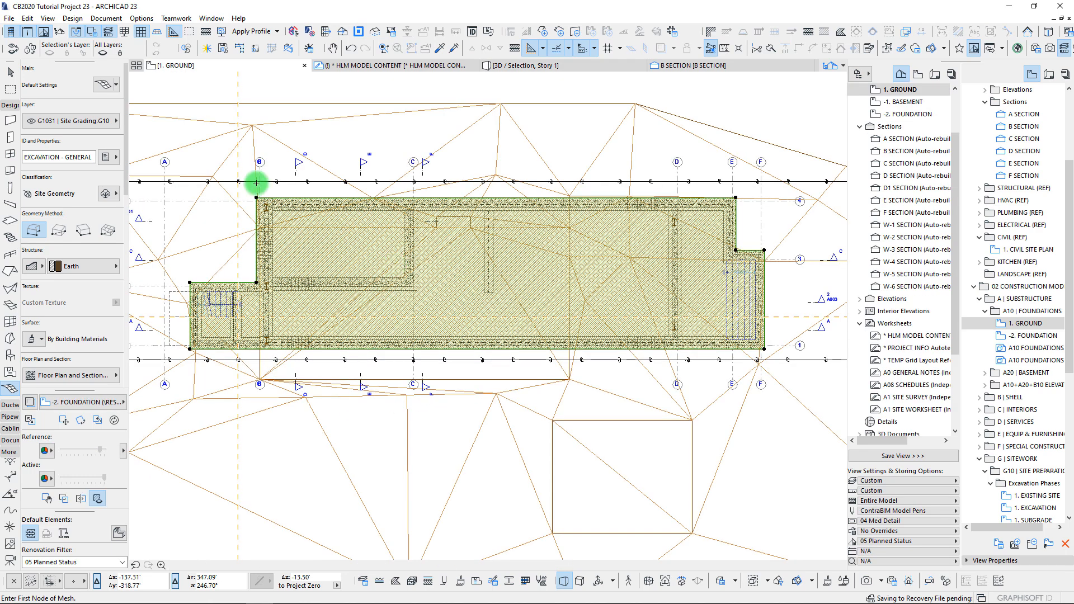
- Place an all-stories marquee around the entire foundation and show the enclosed area in 3D
left_click(10, 88)
left_click(148, 145)
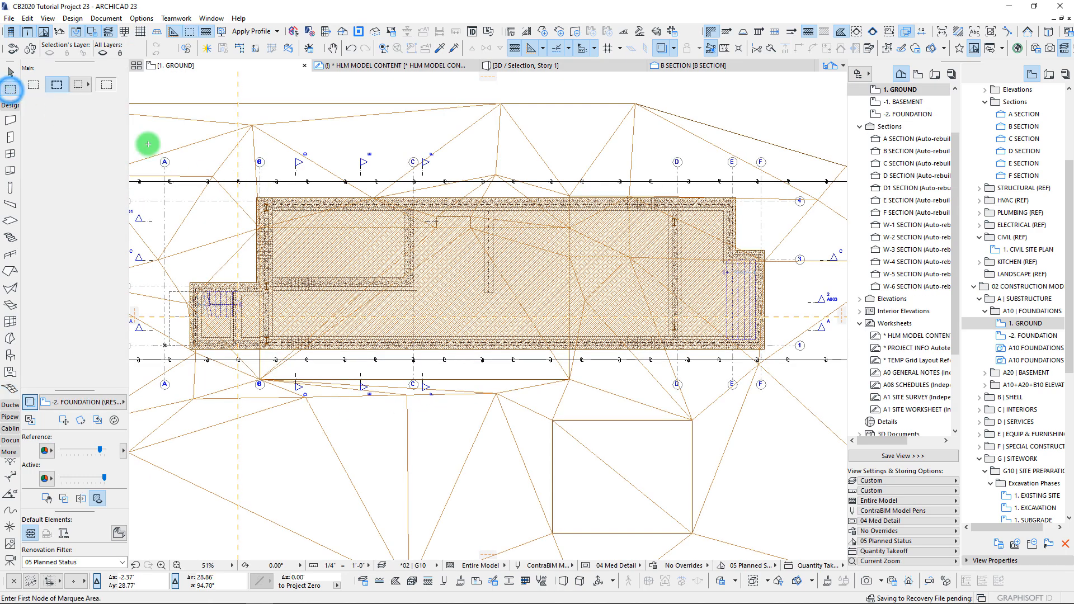
left_click(805, 403)
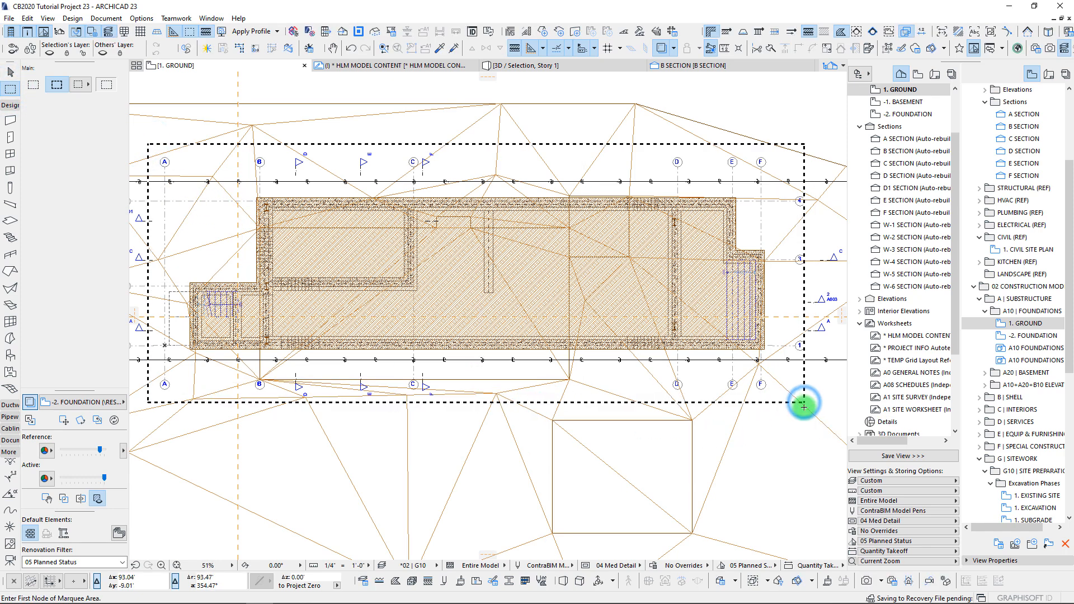
key("F5")
middle_click_drag(535, 323, 501, 421, "shift")
- Move the excavation mesh vertically down 9.58' so its top meets the ledge of the foundation wall
left_click(436, 307)
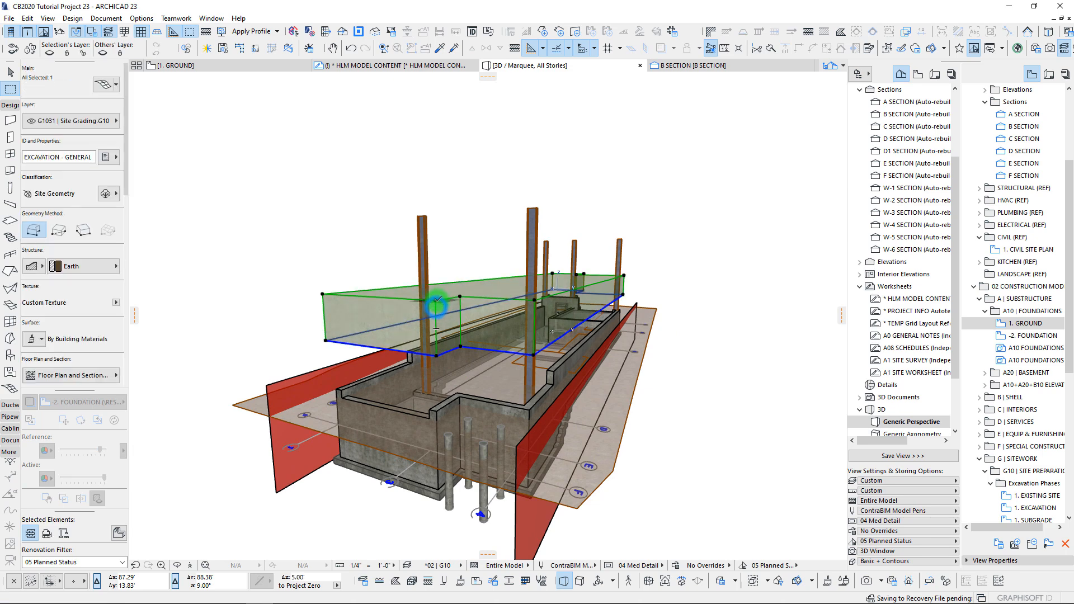
left_click(436, 307)
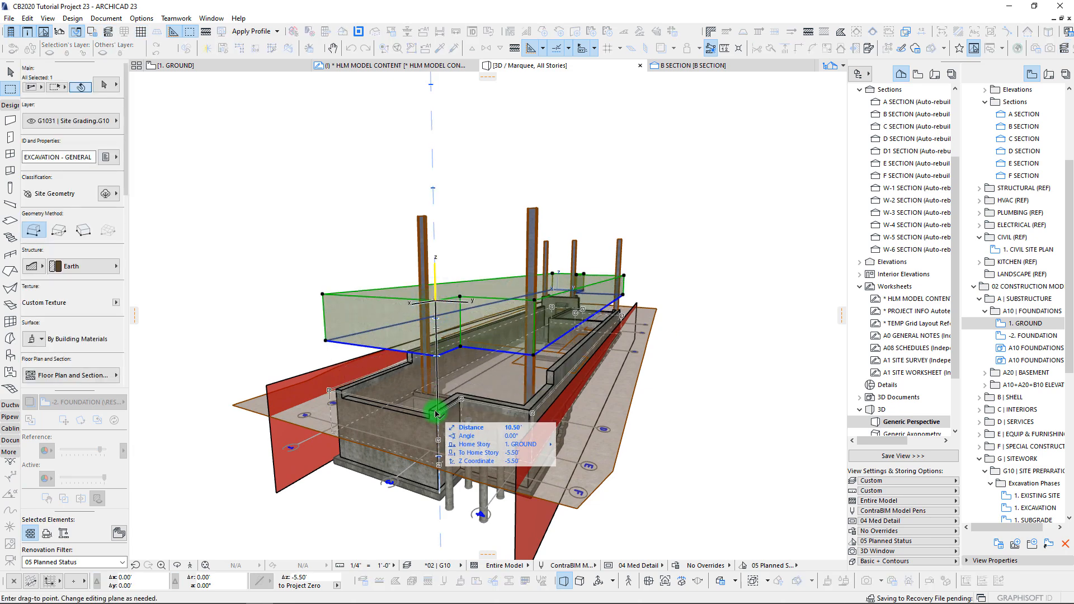
scroll(439, 409, "up", 5)
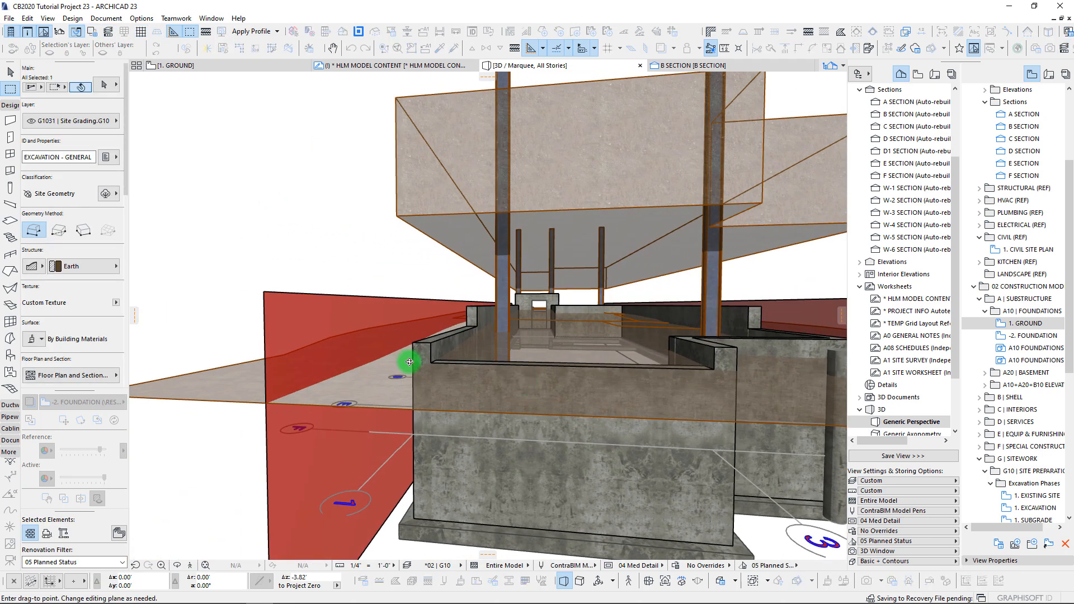
scroll(496, 367, "down", 5)
middle_click_drag(653, 350, 652, 399, "shift")
middle_click_drag(740, 400, 457, 367, "shift")
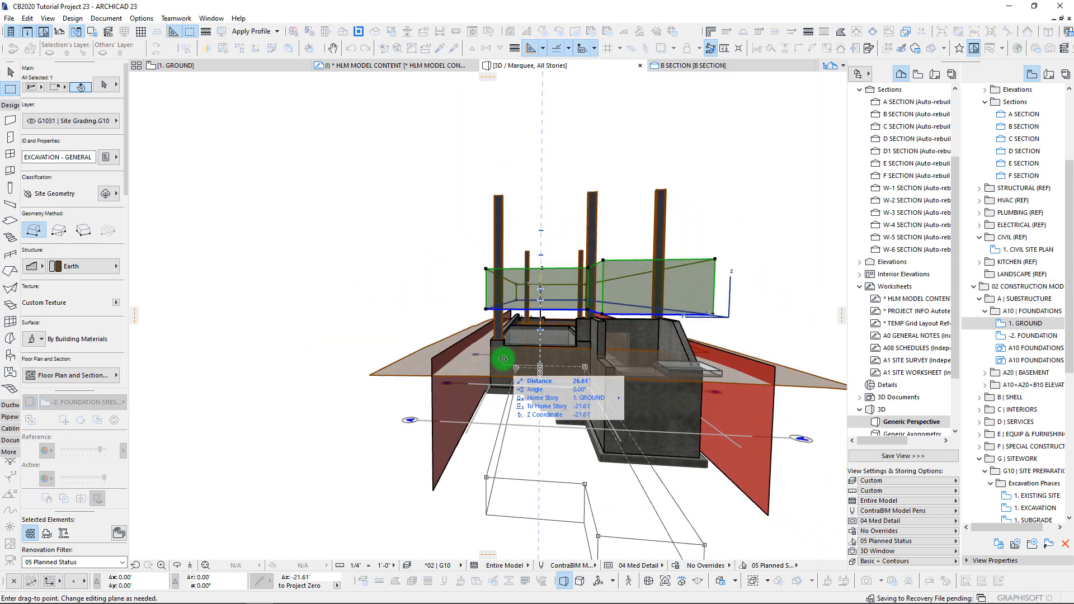
middle_click_drag(538, 361, 420, 364, "shift")
scroll(548, 366, "up", 5)
middle_click_drag(539, 336, 527, 329, "shift")
- Try to stretch the excavation mesh's height from its bottom corner down to the underside of the footing
left_click(531, 328)
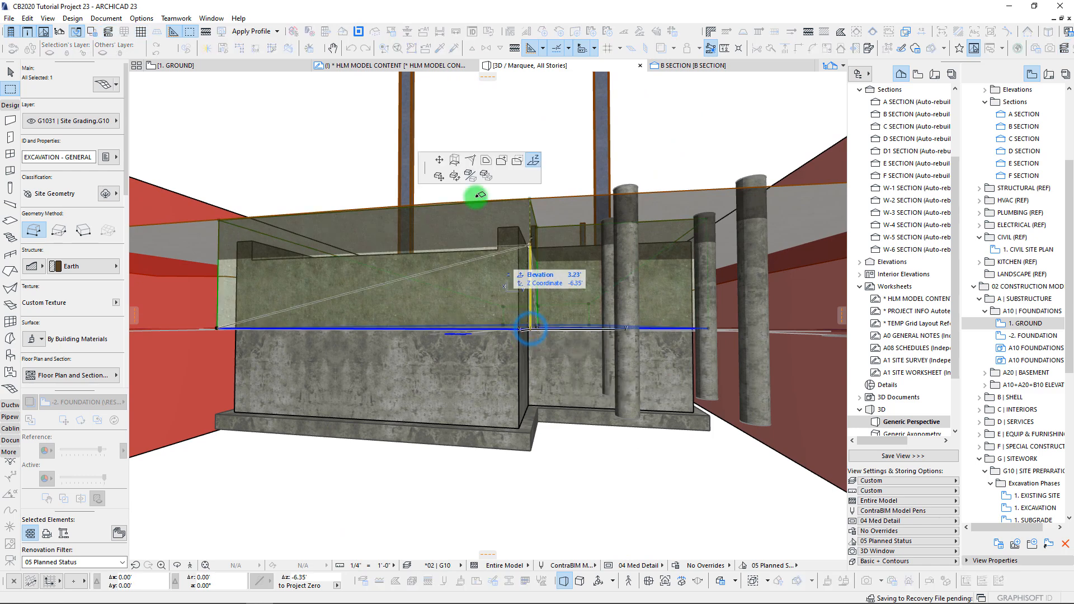
left_click(450, 159)
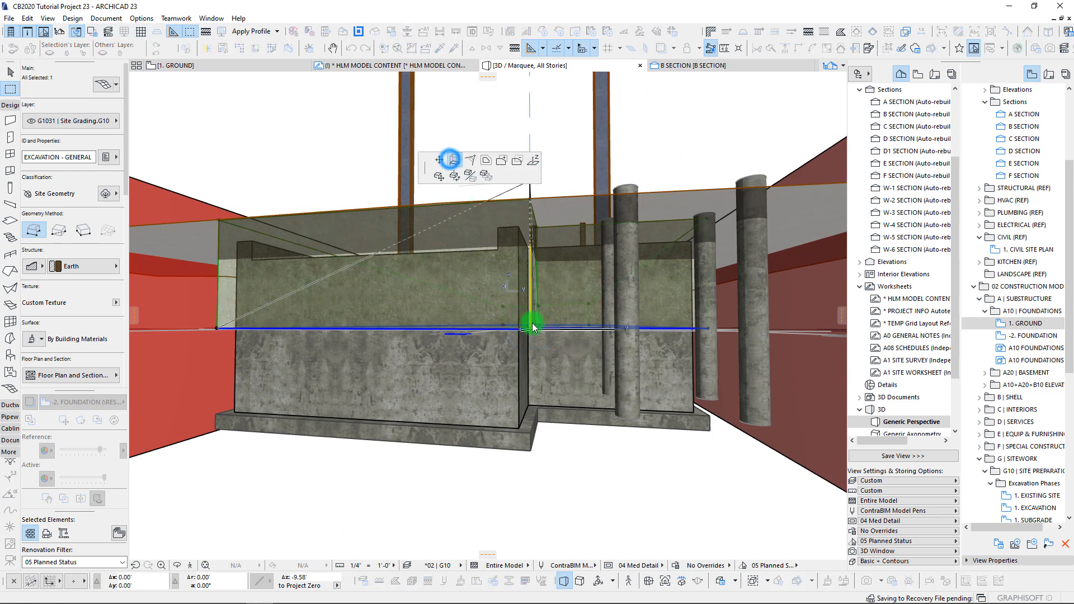
left_click(532, 449)
middle_click_drag(470, 340, 460, 305, "shift")
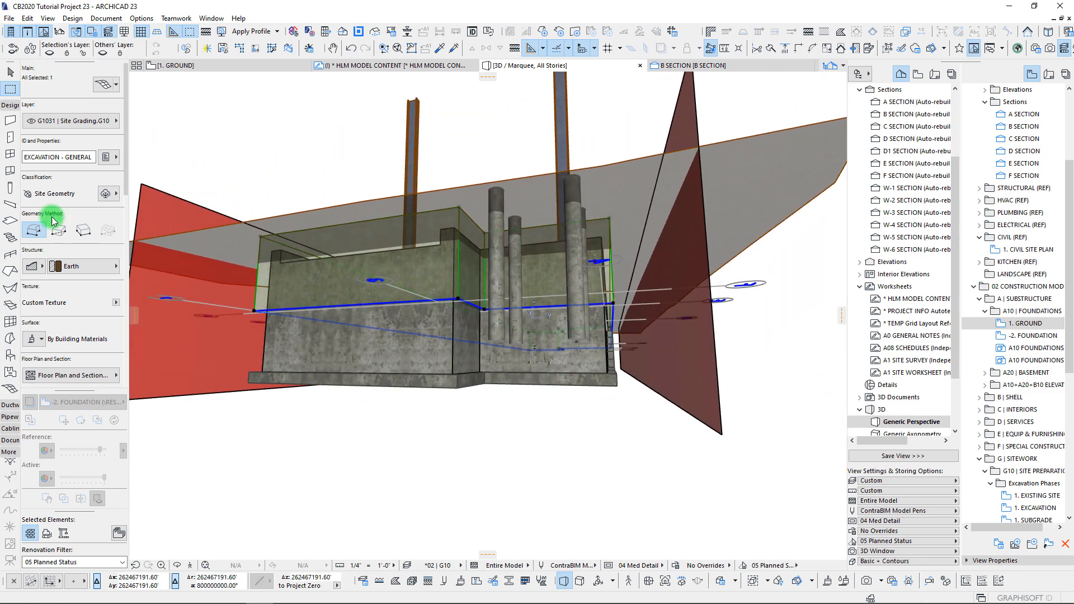
- Measure from the excavation mesh's top corner to the footing's underside and set the mesh height to -10.00'
key("m")
left_click(457, 206)
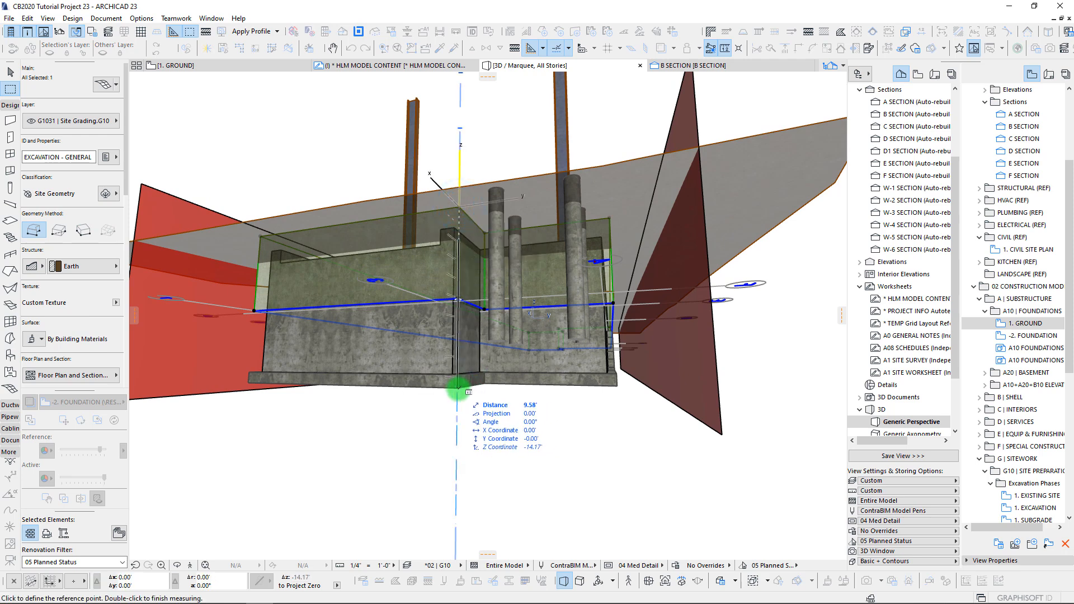
double_click(457, 389)
scroll(89, 267, "down", 3)
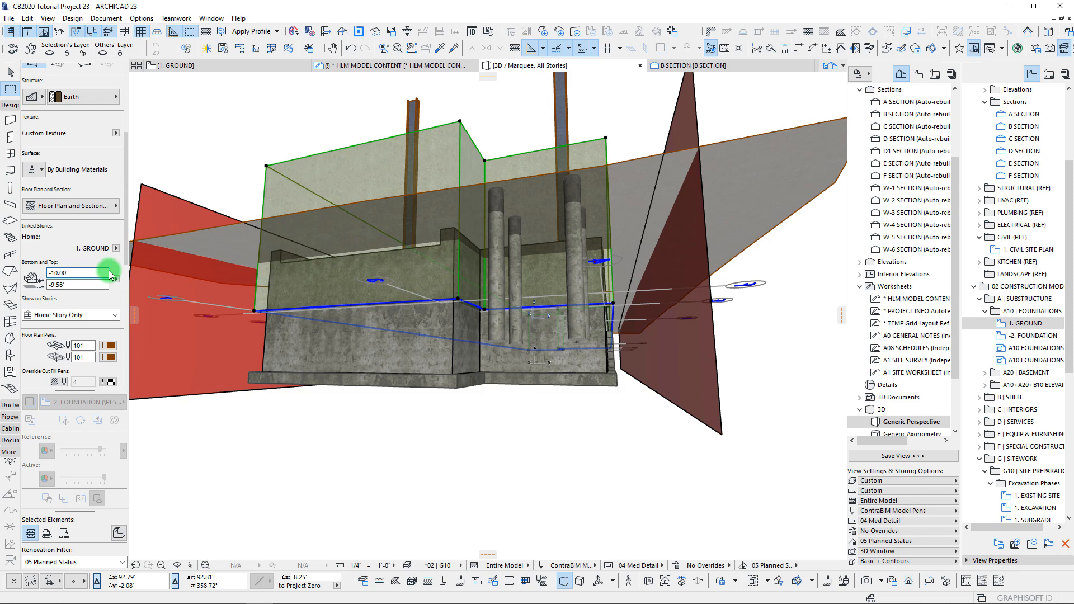
middle_click_drag(543, 281, 508, 283, "shift")
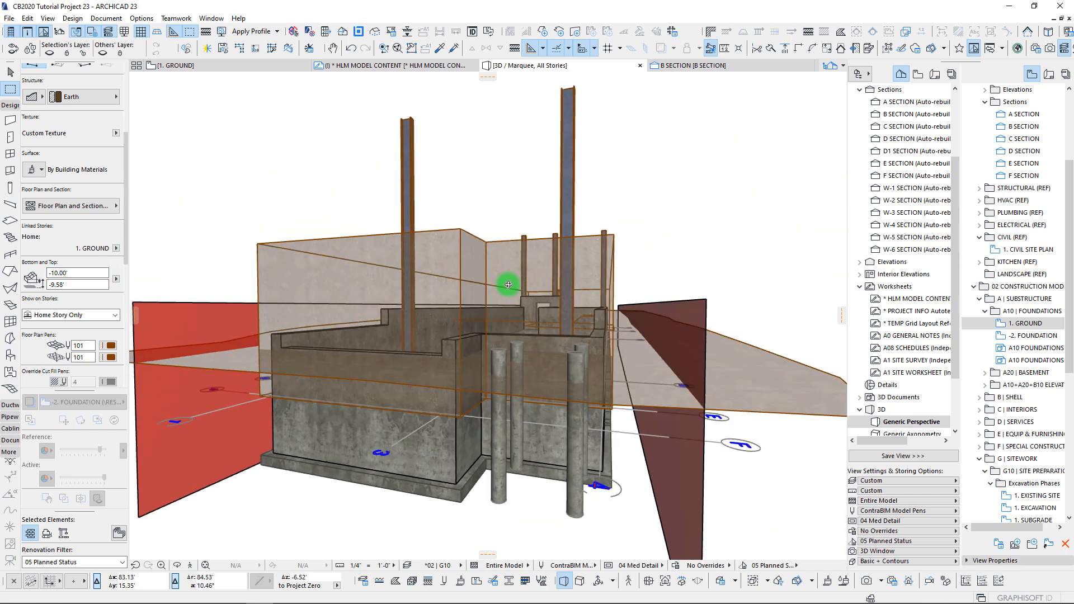
key("ctrl+d")
left_click(460, 229)
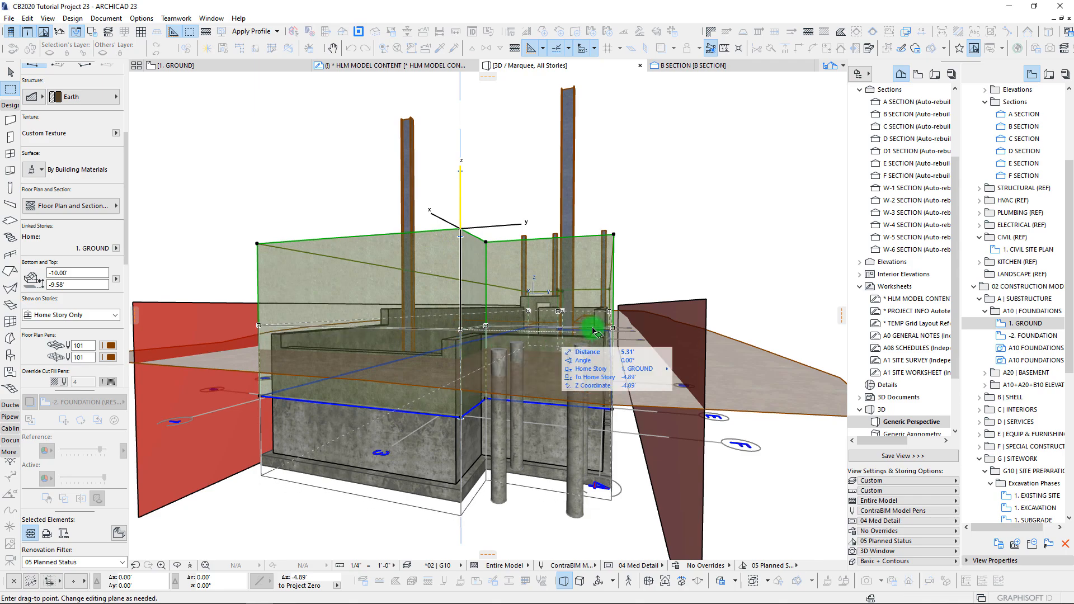
scroll(630, 302, "up", 5)
middle_click_drag(568, 330, 448, 335, "shift")
scroll(465, 331, "down", 10)
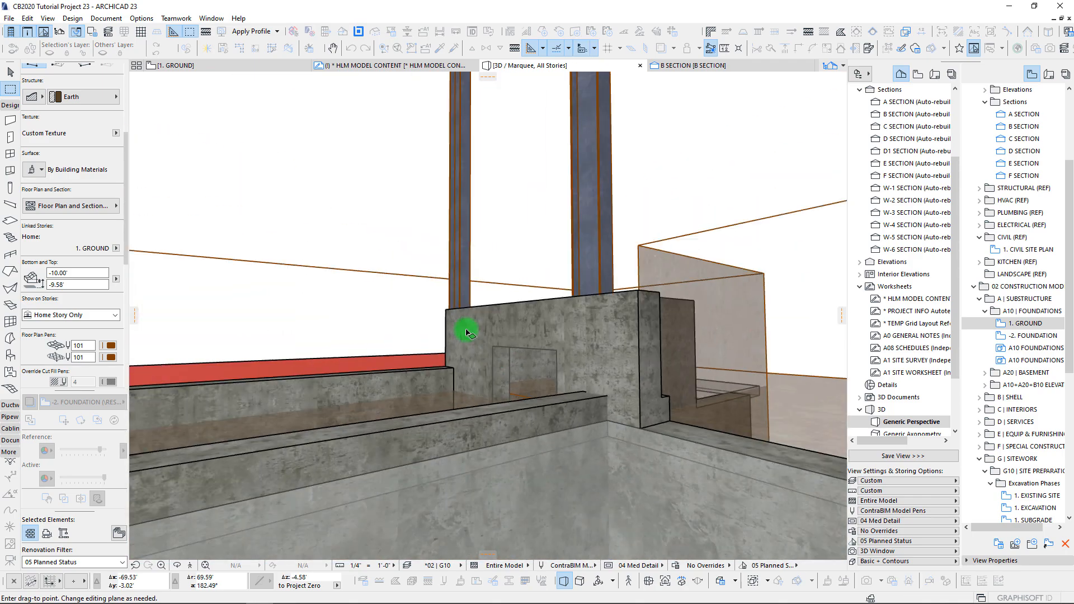
scroll(469, 332, "up", 10)
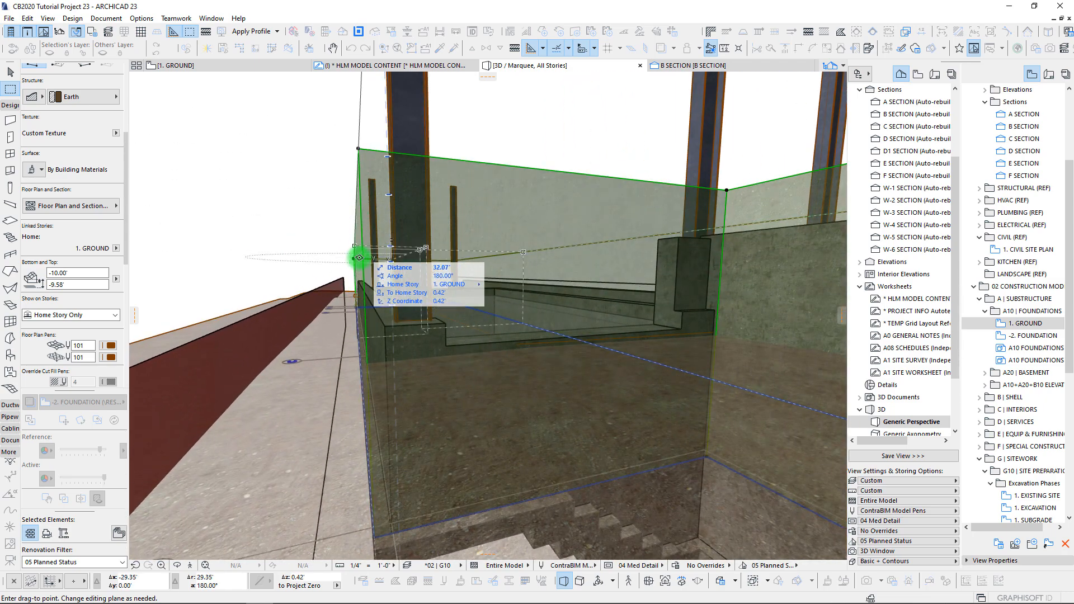
key("Escape")
- Move the excavation mesh down by its top corner to the foundation wall's ledge, refining the position to a -14.58' offset from the home story
key("ctrl+d")
left_click(358, 149)
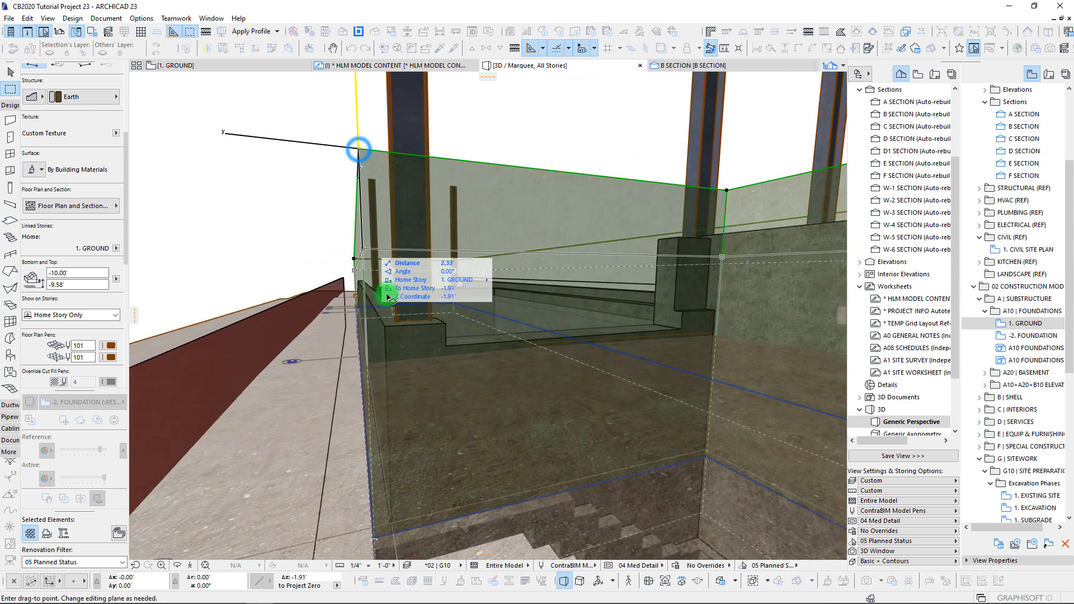
left_click(446, 352)
key("ctrl+d")
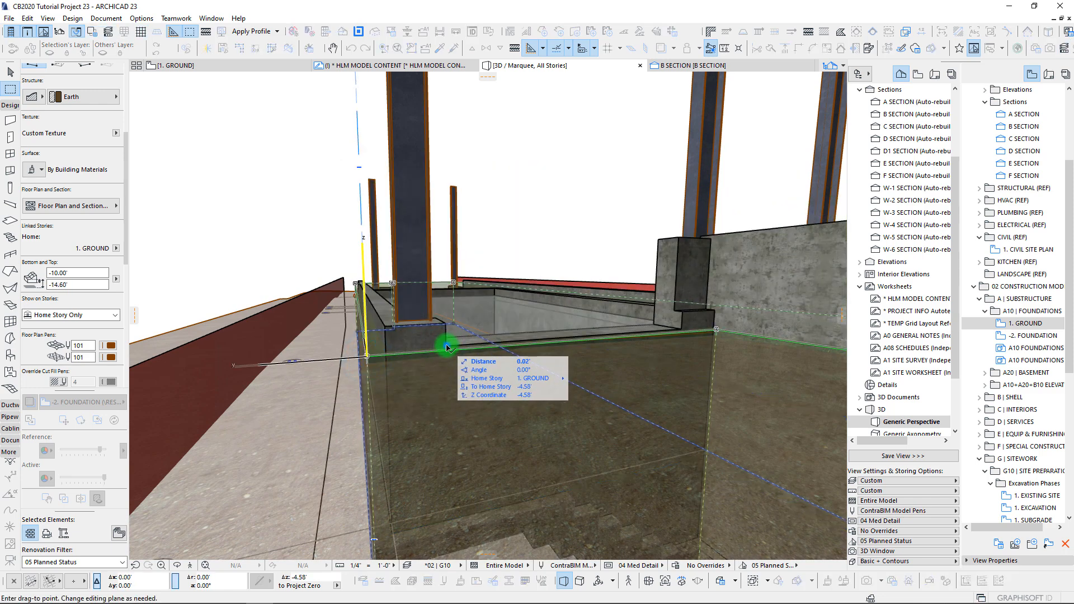
middle_click_drag(597, 341, 512, 401, "shift")
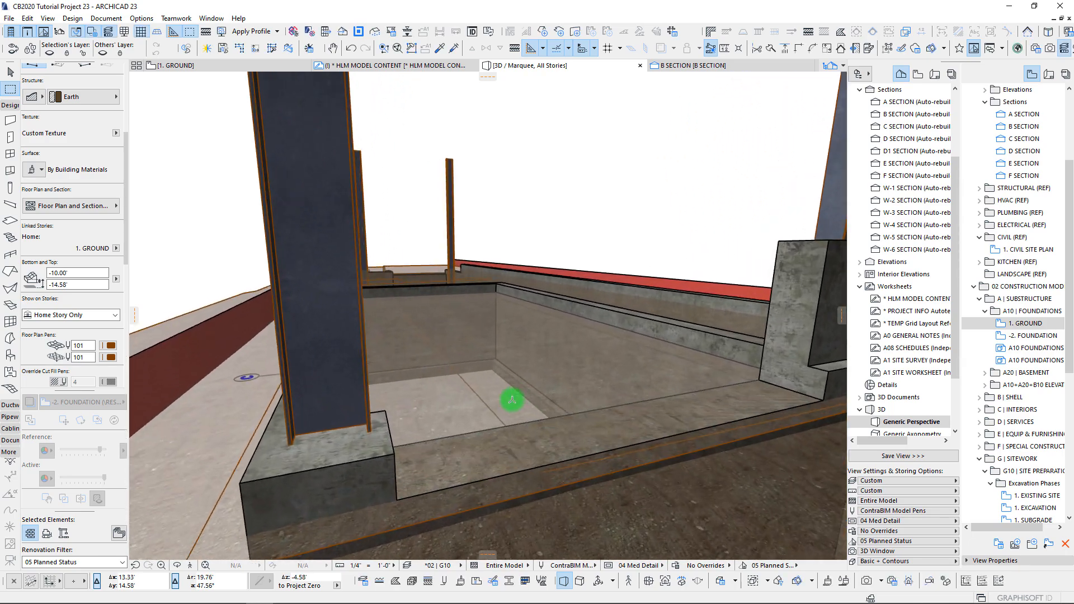
- Stretch the excavation mesh's height from its bottom corner to the footing's underside, at -14.17' to the home story
scroll(511, 399, "up", 3)
scroll(584, 401, "down", 10)
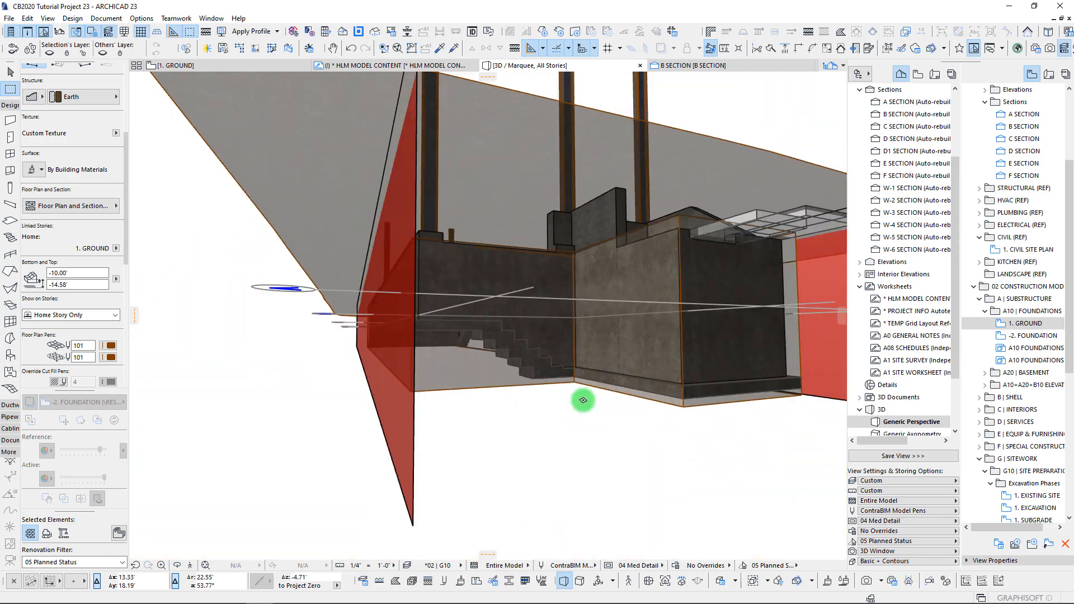
scroll(583, 400, "up", 10)
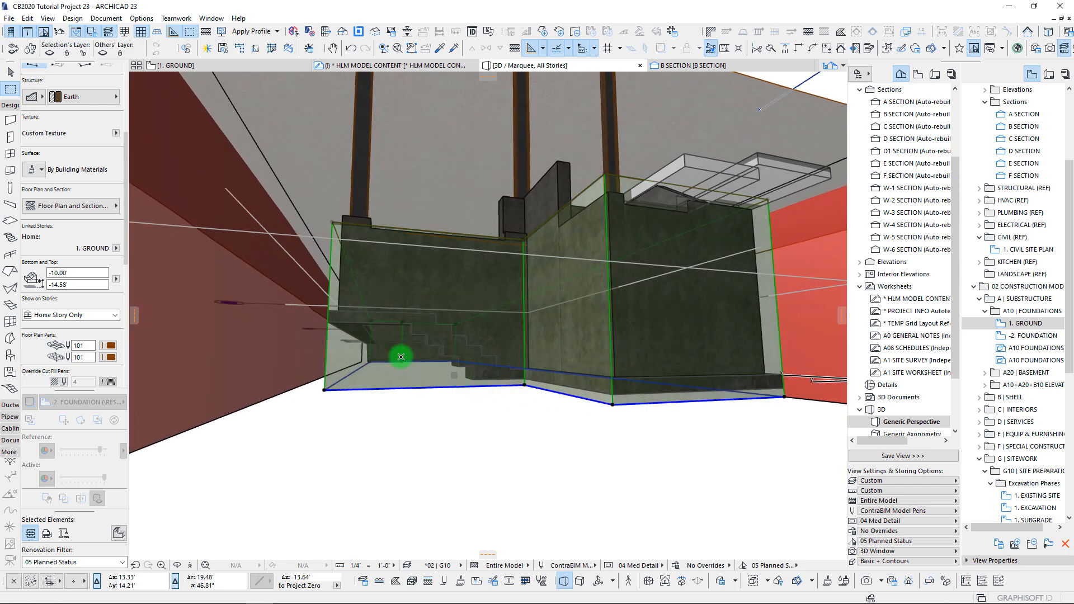
middle_click_drag(412, 356, 465, 359, "shift")
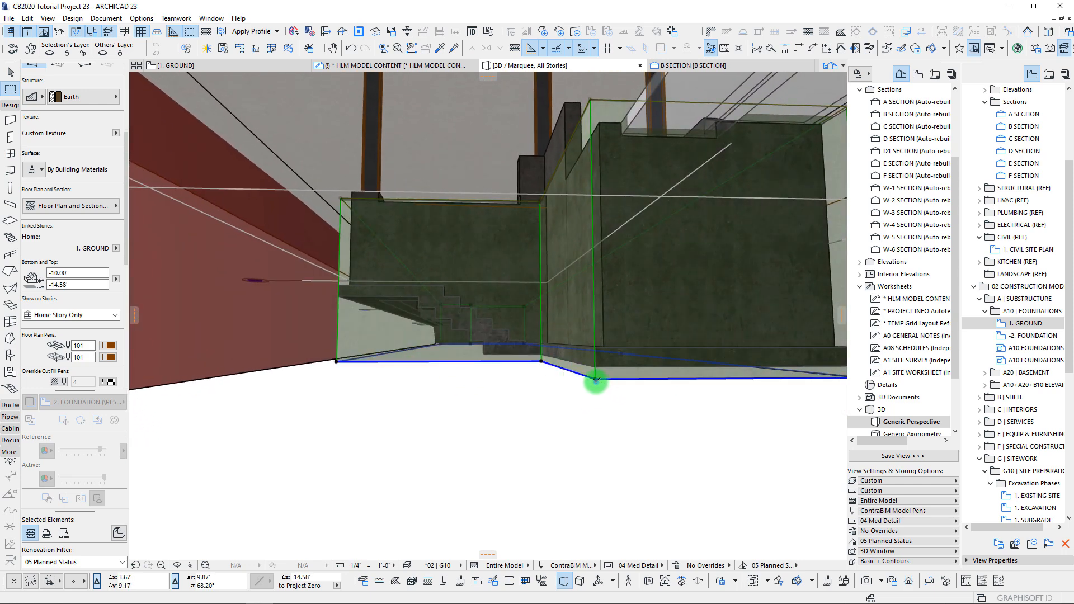
left_click(596, 380)
left_click(454, 161)
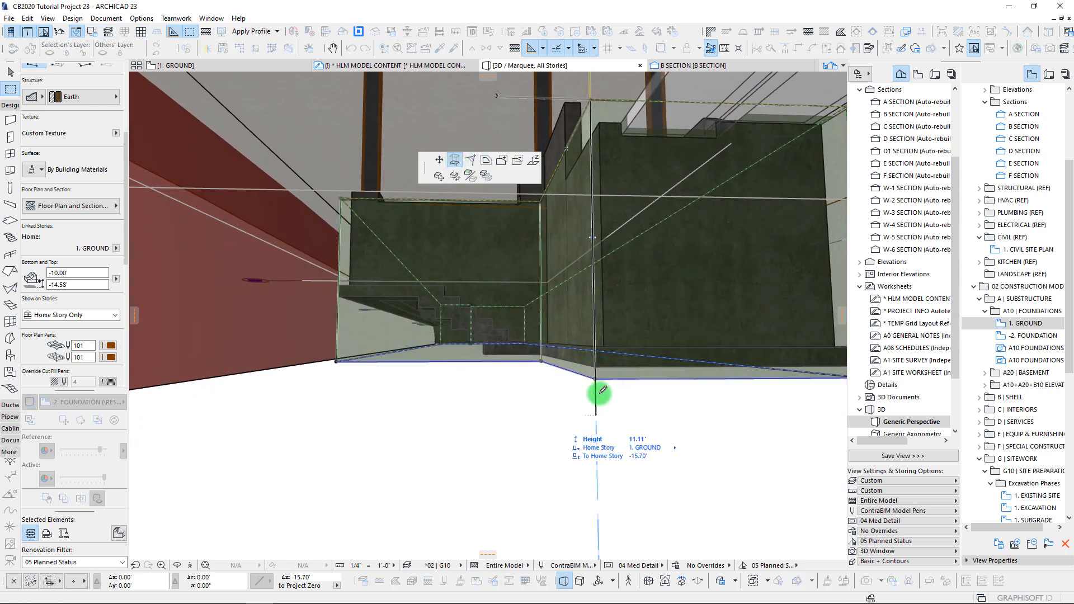
left_click(648, 389)
middle_click_drag(539, 472, 563, 430, "shift")
left_click_drag(568, 432, 566, 424)
middle_click_drag(566, 424, 519, 388, "shift")
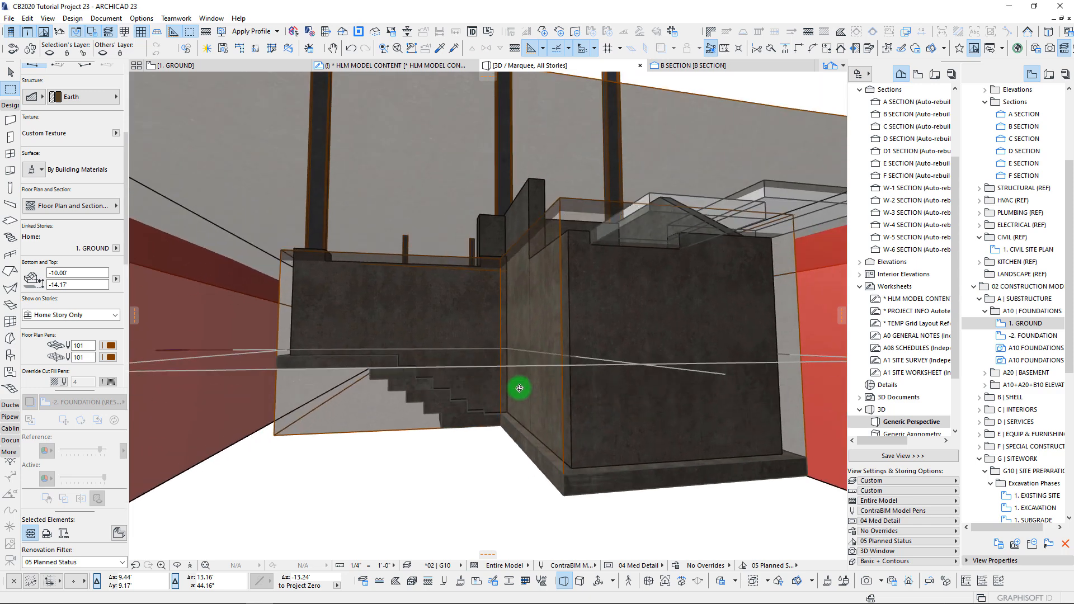
middle_click_drag(485, 460, 604, 410, "shift")
middle_click_drag(504, 302, 481, 341, "shift")
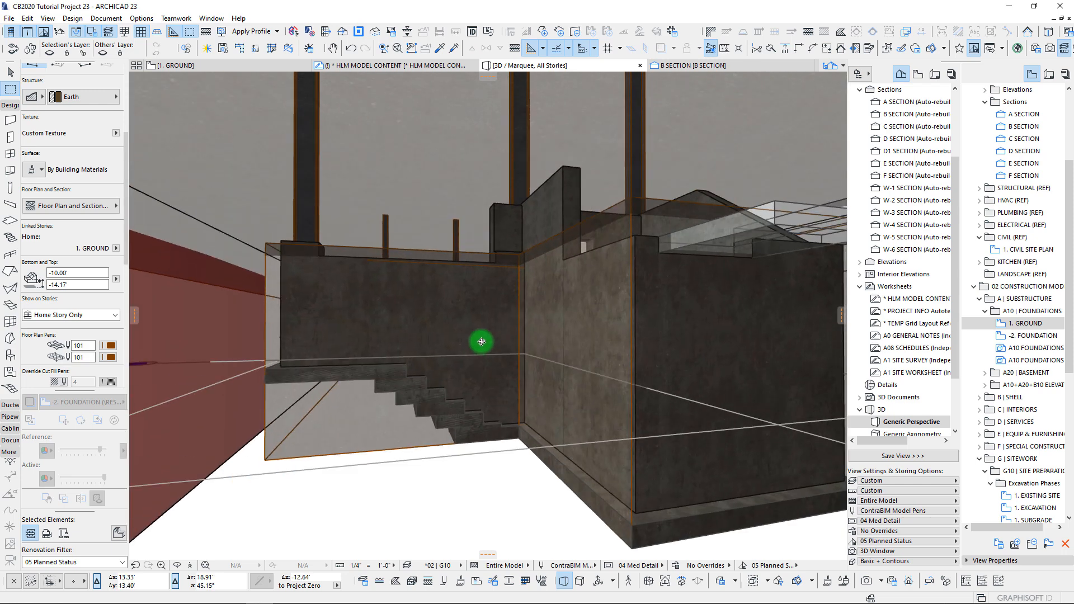
- Inspect the excavation mesh against the stepped footing in 3D, from low down and from above
middle_click_drag(485, 425, 513, 458, "shift")
scroll(513, 458, "up", 3)
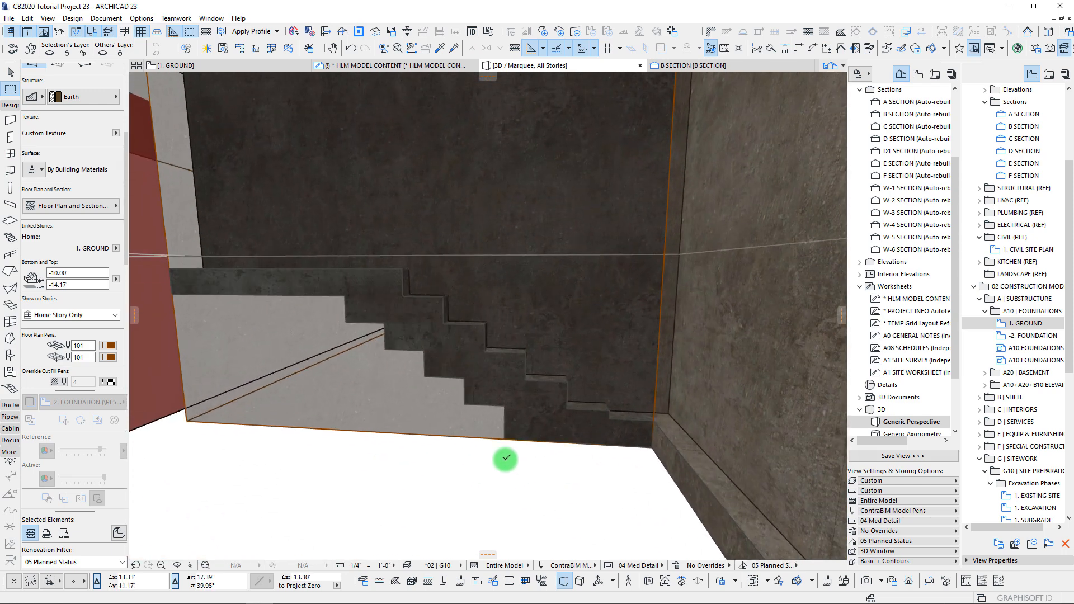
middle_click_drag(358, 361, 492, 365, "shift")
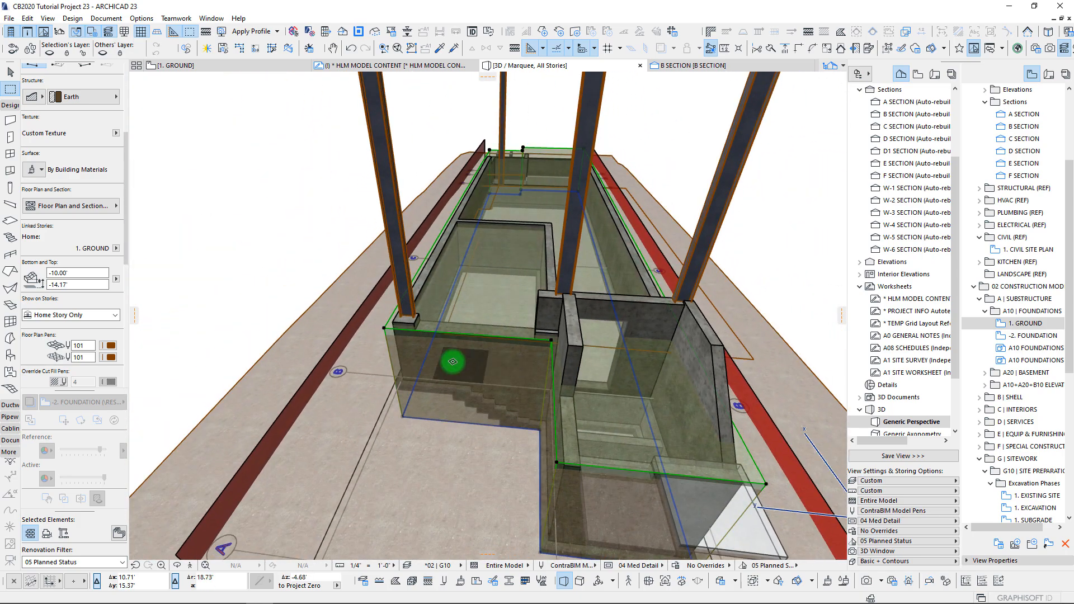
- Return to the 1. GROUND floor plan and select the EXCAVATION - GENERAL mesh over the foundation
key("F2")
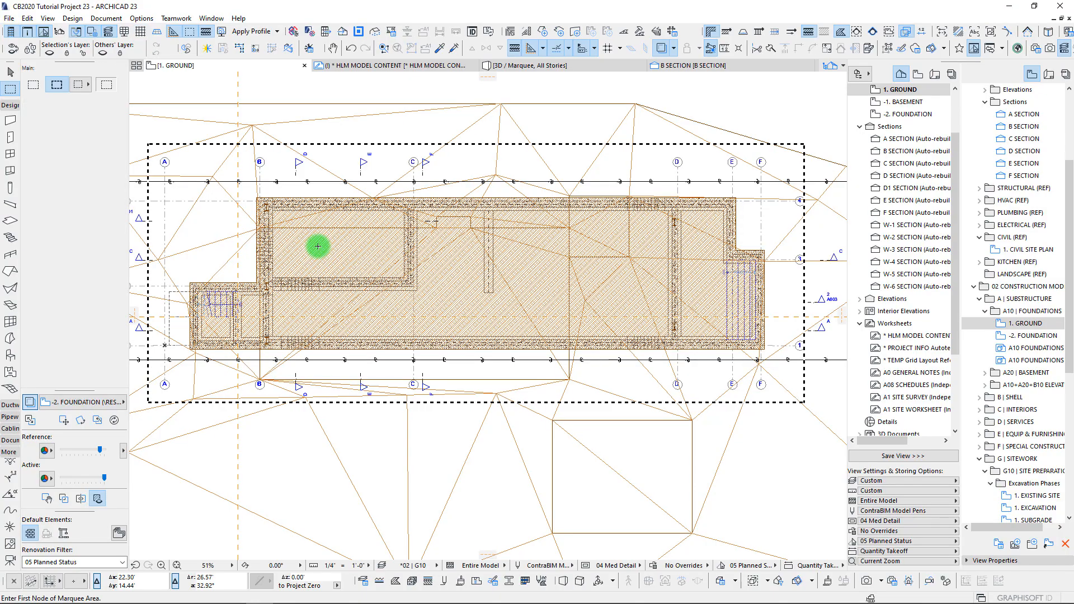
left_click(329, 267)
scroll(263, 233, "up", 5)
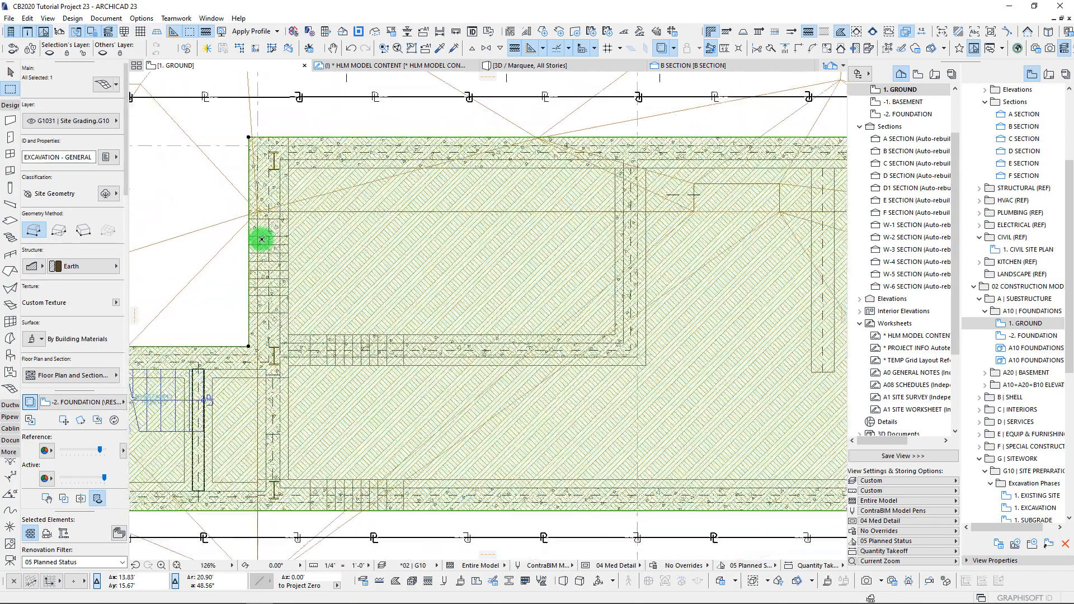
scroll(272, 265, "down", 3)
middle_click_drag(276, 256, 306, 272)
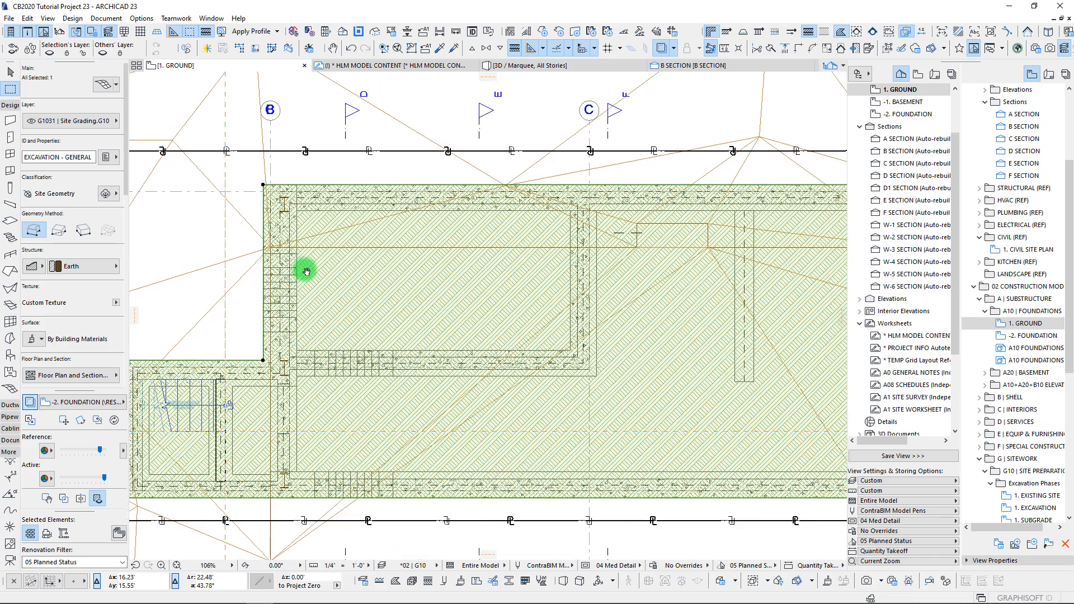
- Examine where the stepped footings lie within the excavation mesh, along the wall near grid B and the wall at grid 1
scroll(264, 295, "up", 3)
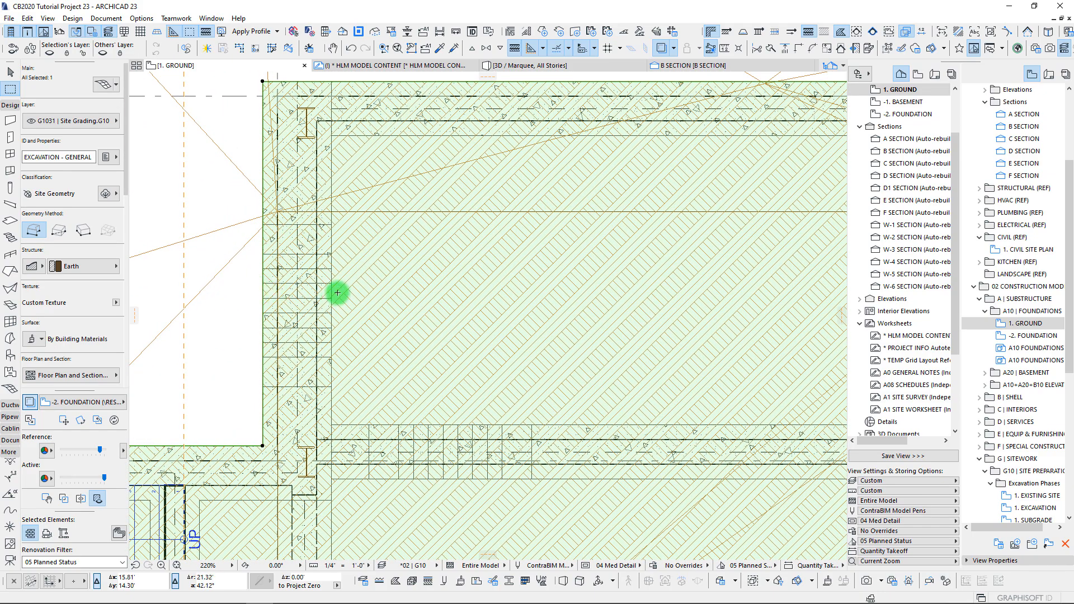
scroll(337, 293, "down", 2)
middle_click_drag(360, 280, 364, 311)
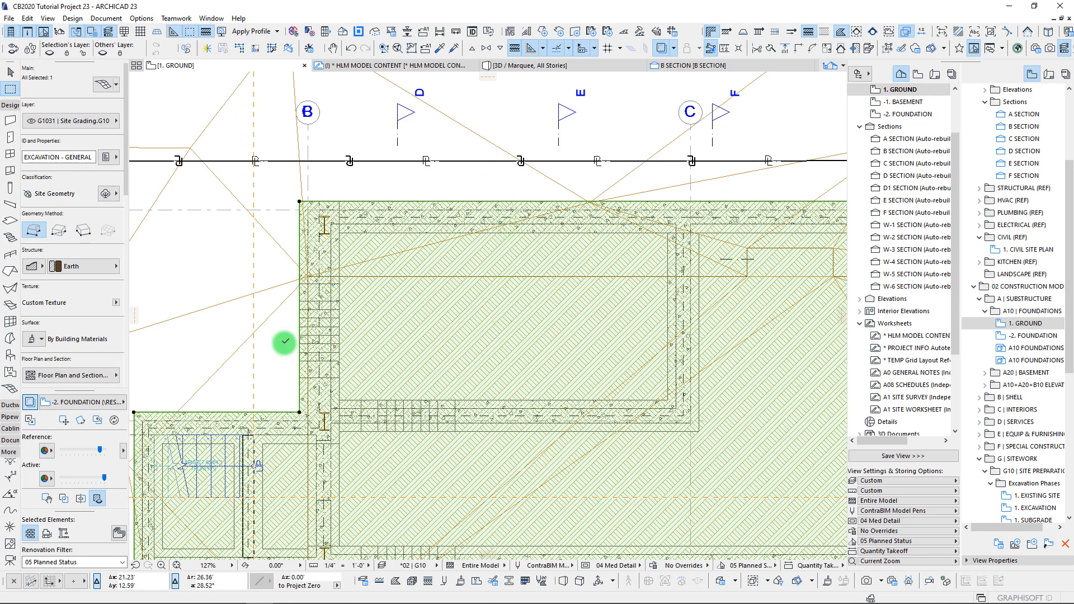
middle_click_drag(364, 370, 432, 227)
middle_click_drag(411, 152, 394, 204)
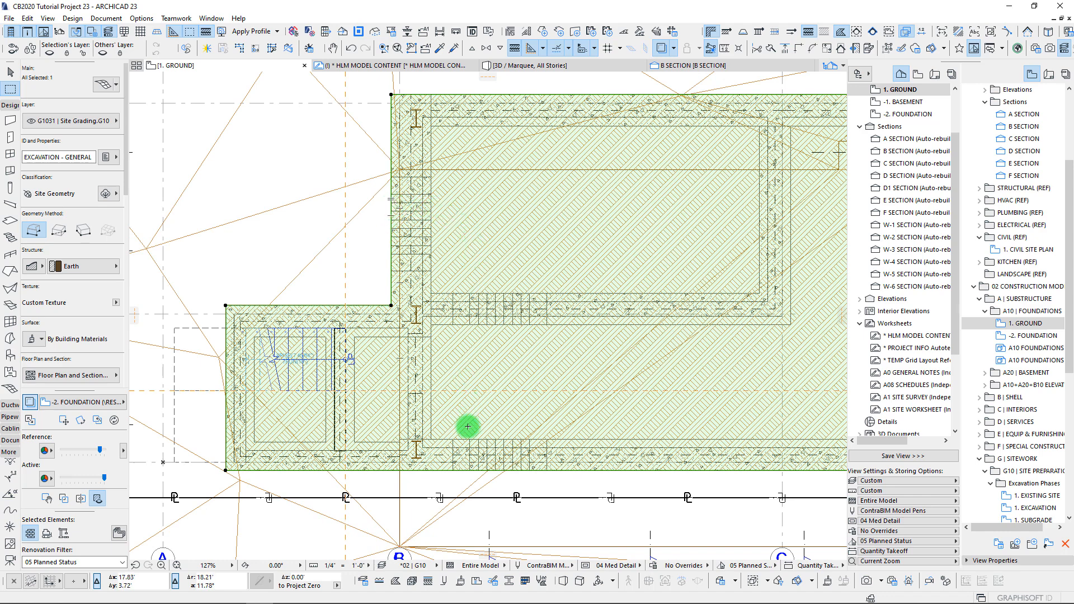
scroll(478, 374, "up", 4)
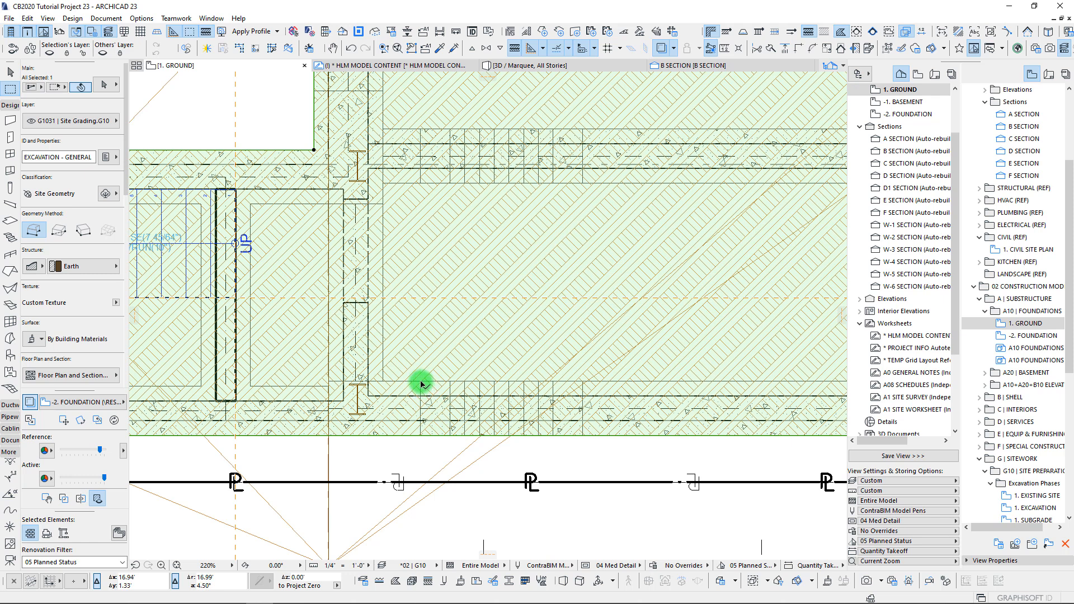
left_click(480, 433)
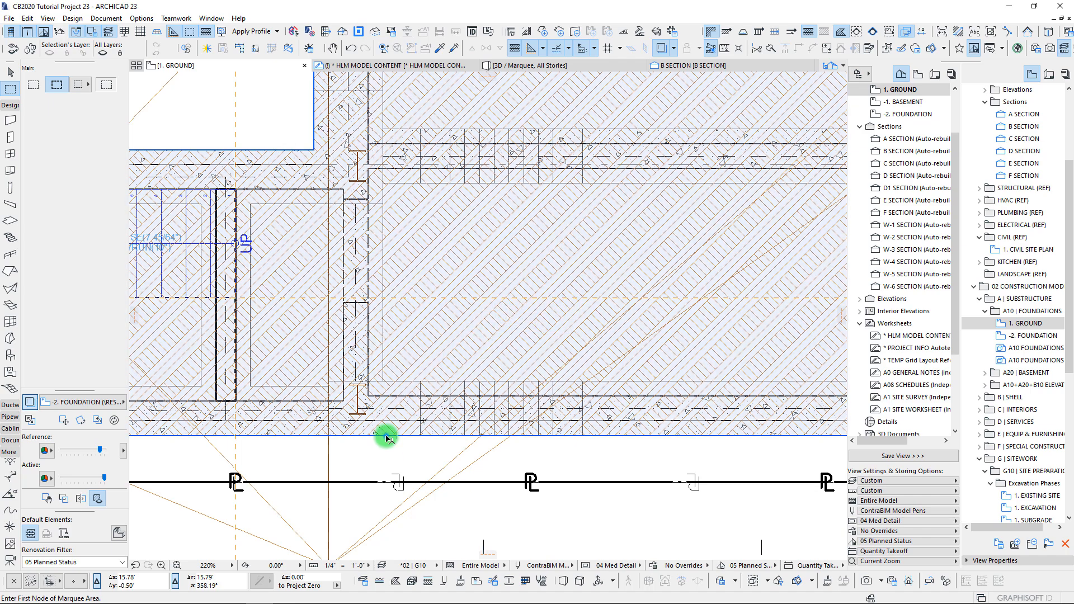
left_click(384, 436)
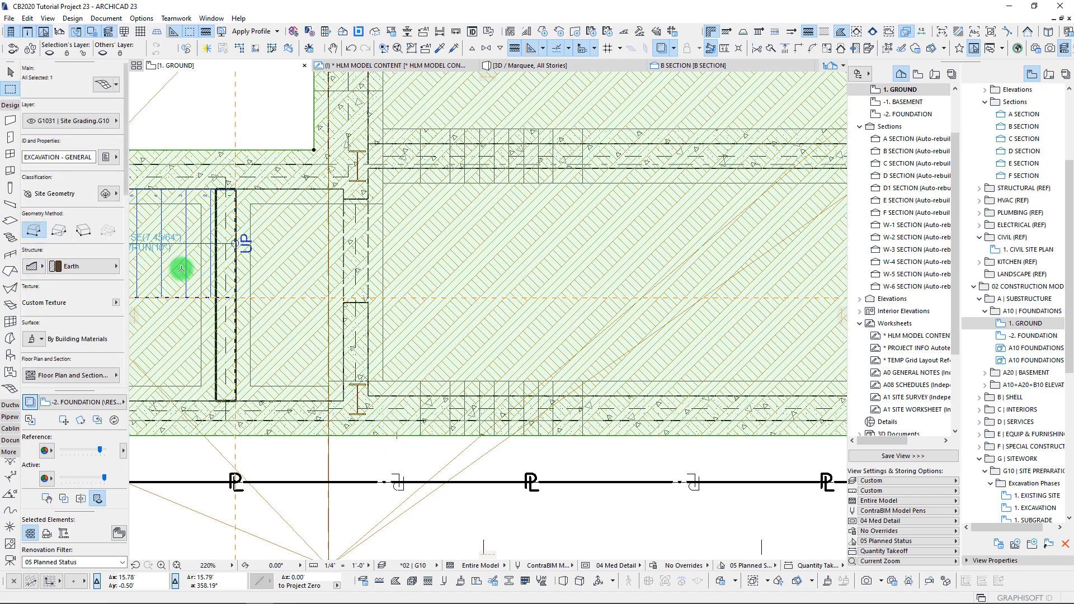
scroll(448, 252, "down", 3)
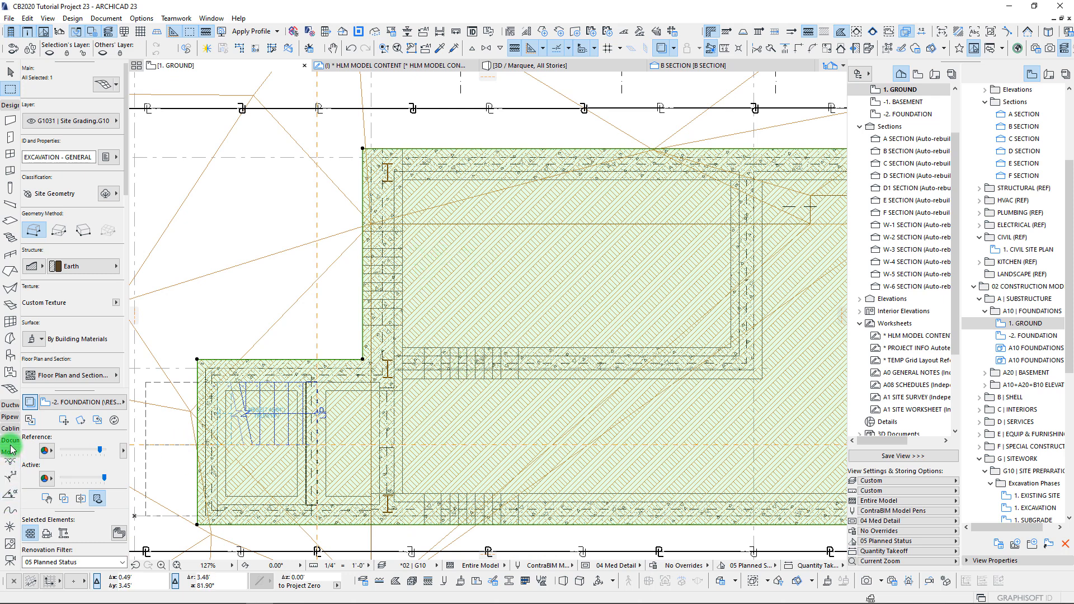
left_click(10, 442)
left_click(11, 537)
left_click(406, 357)
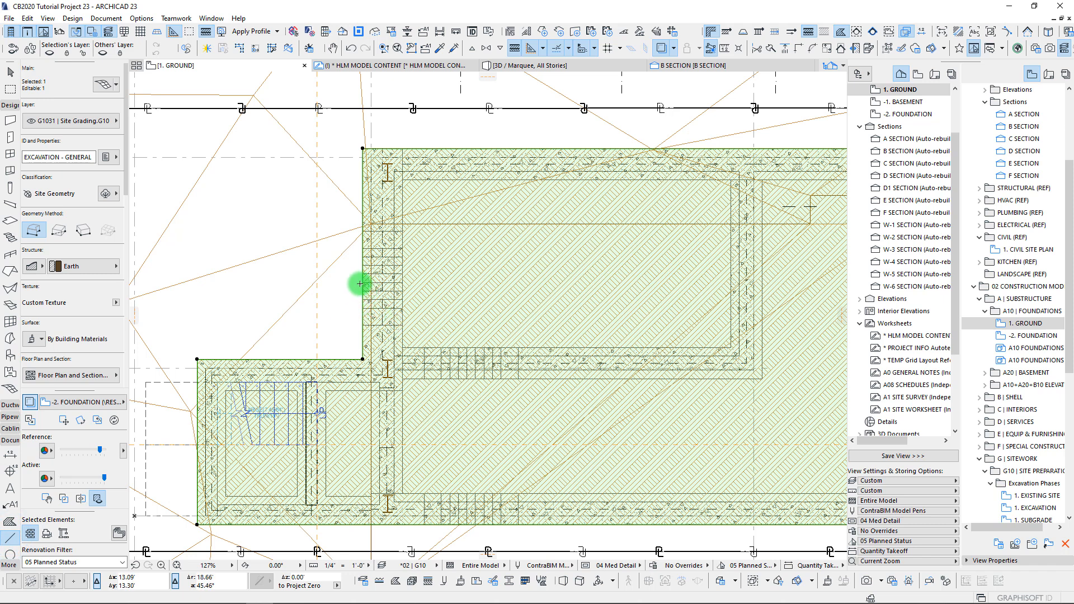
left_click(363, 264)
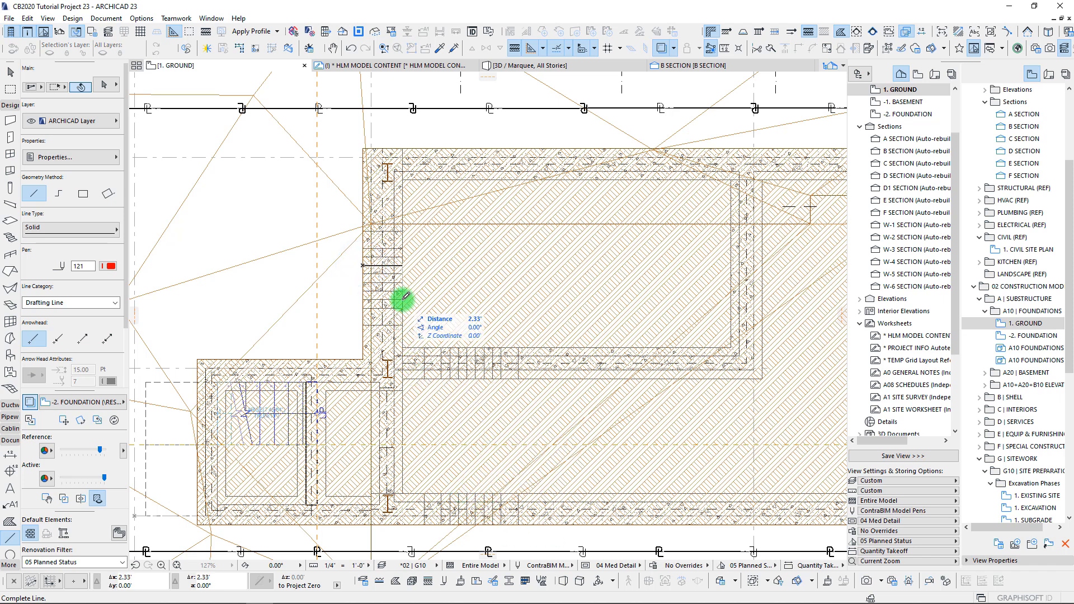
left_click(402, 323)
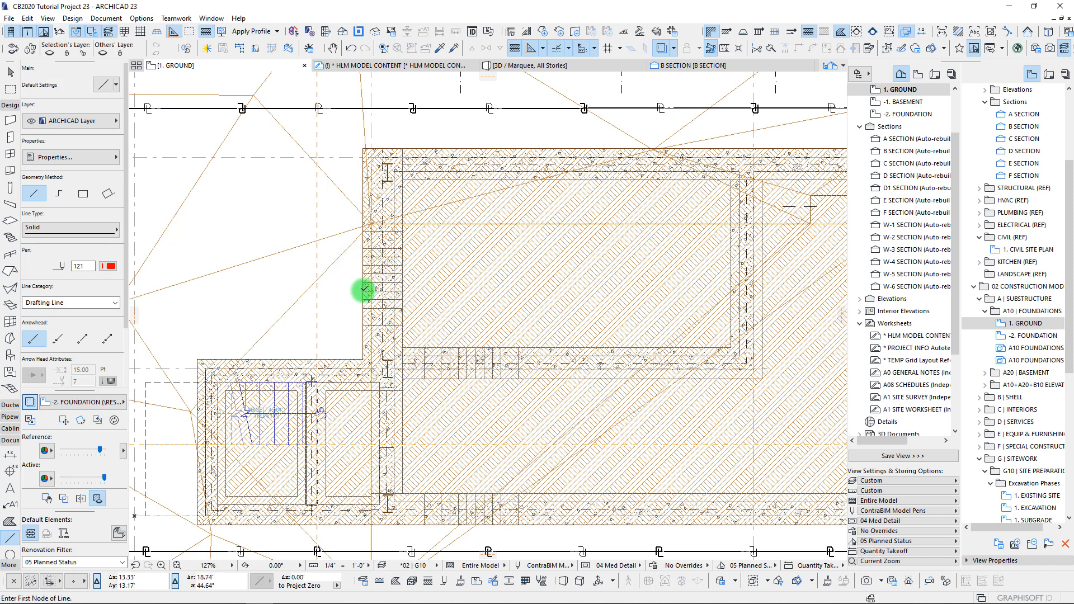
scroll(363, 289, "up", 3)
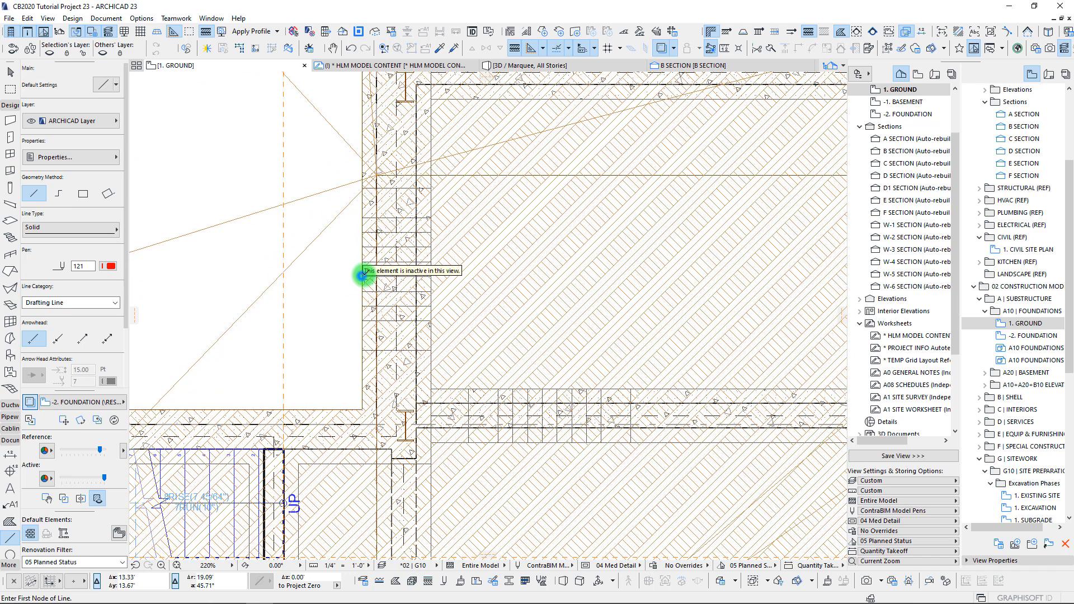
left_click(362, 276)
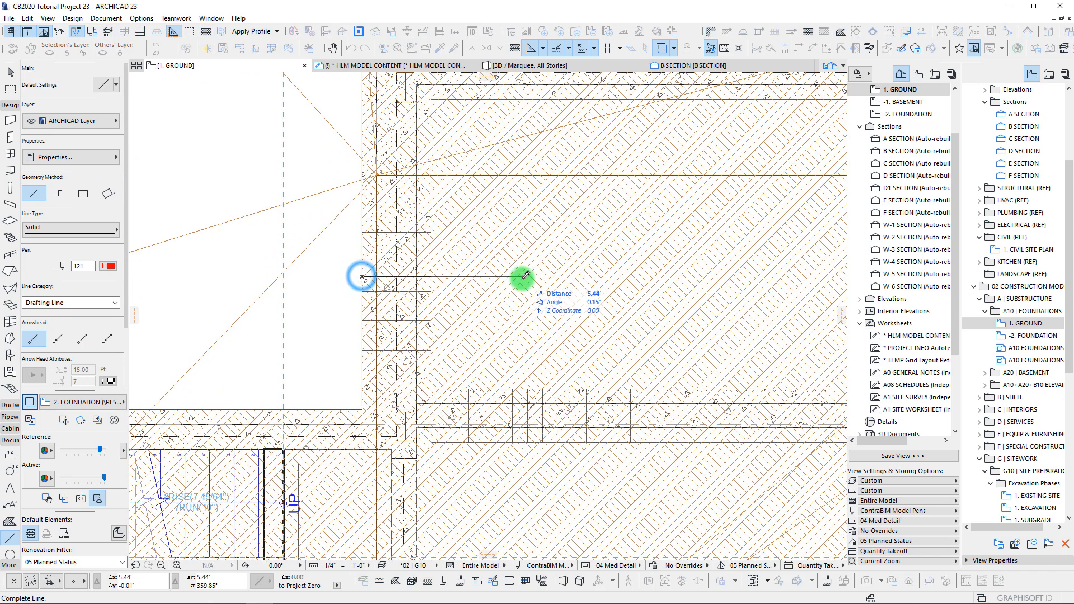
key("Escape")
- Try a single horizontal line from the outer wall edge near grid B across the footing steps, and delete it
left_click(363, 290)
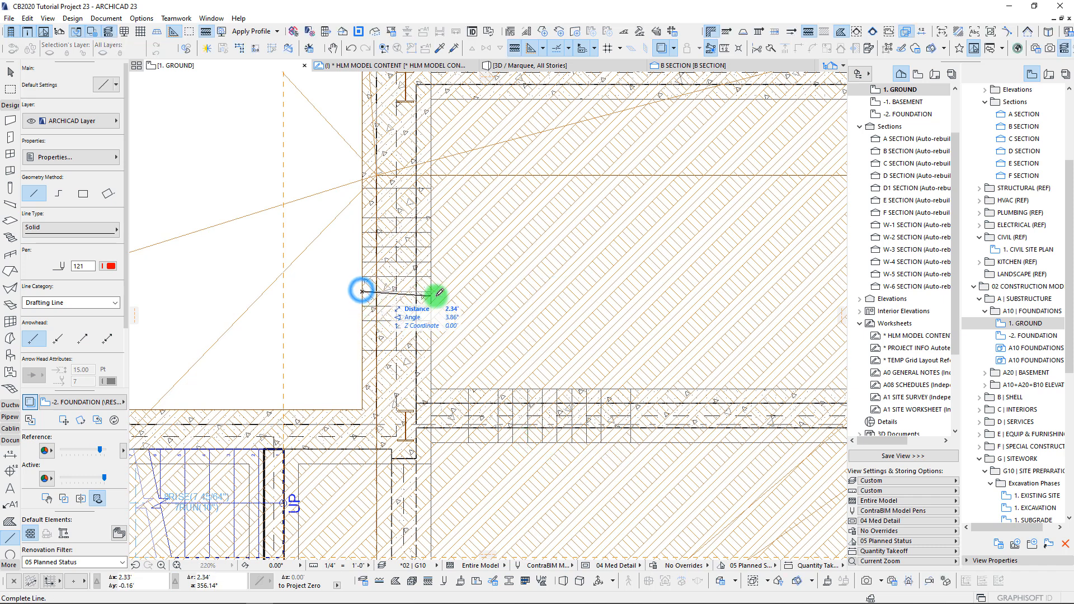
left_click(527, 390)
left_click(528, 290)
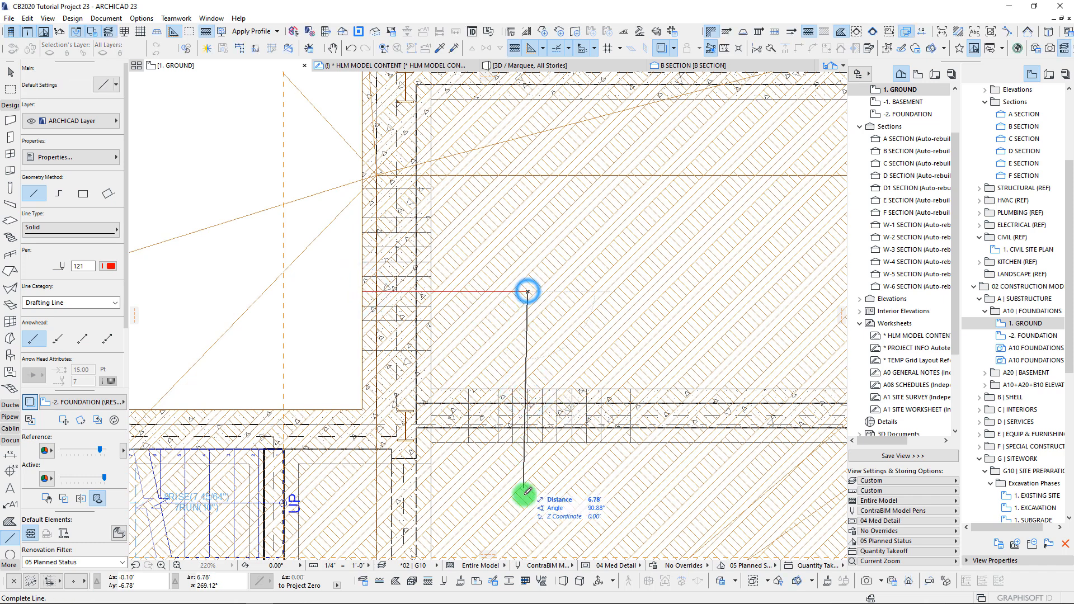
middle_click_drag(525, 494, 528, 407)
key("Escape")
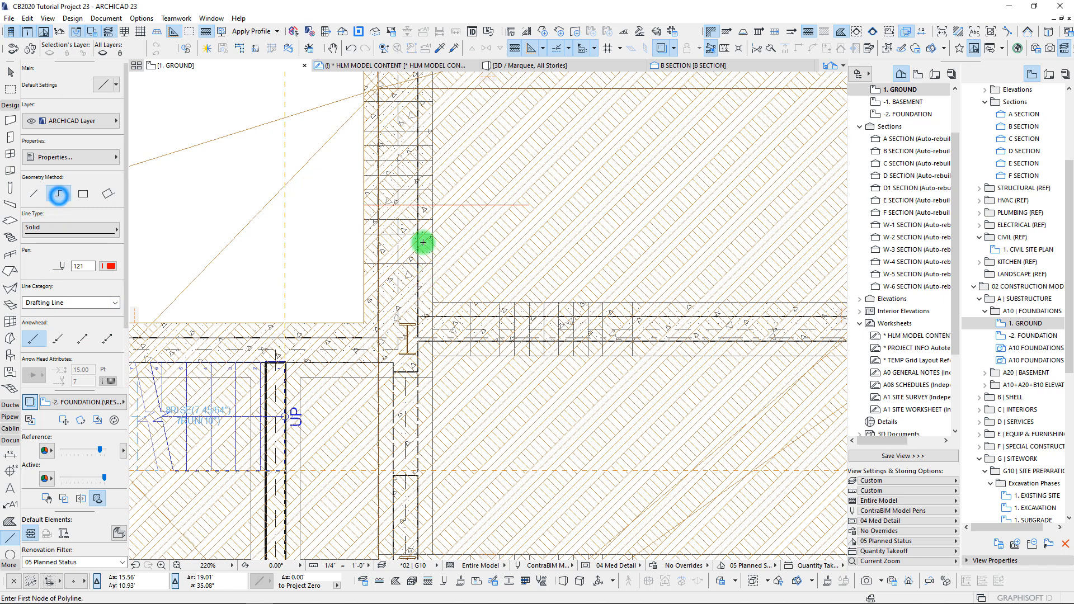
left_click(500, 205, "shift")
key("Delete")
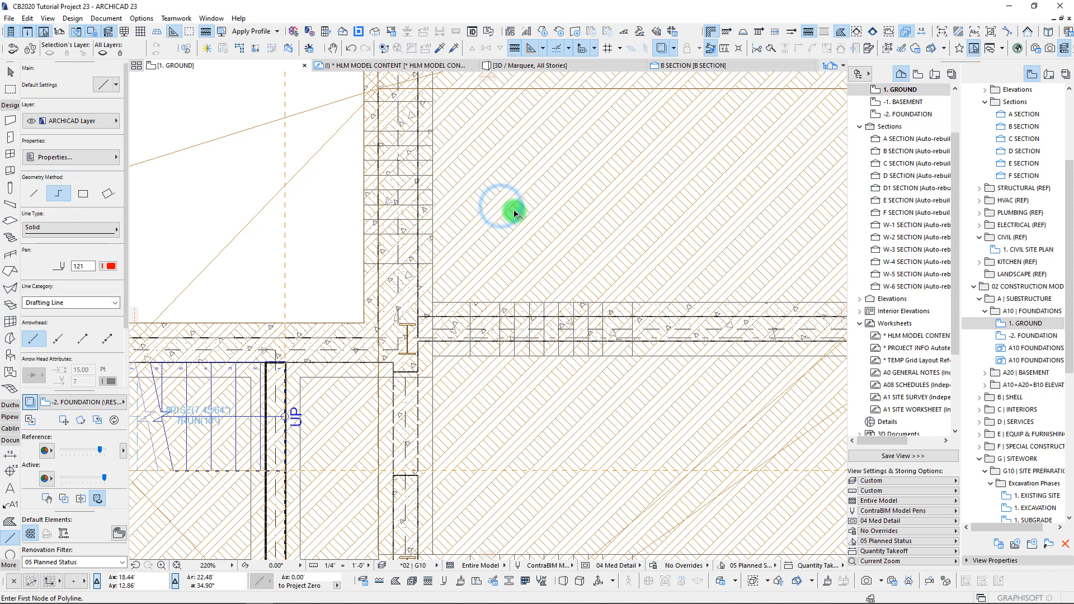
- Draw an L-shaped polyline from the outer wall edge near grid B across the footing steps and down to the lower foundation edge
left_click(363, 204)
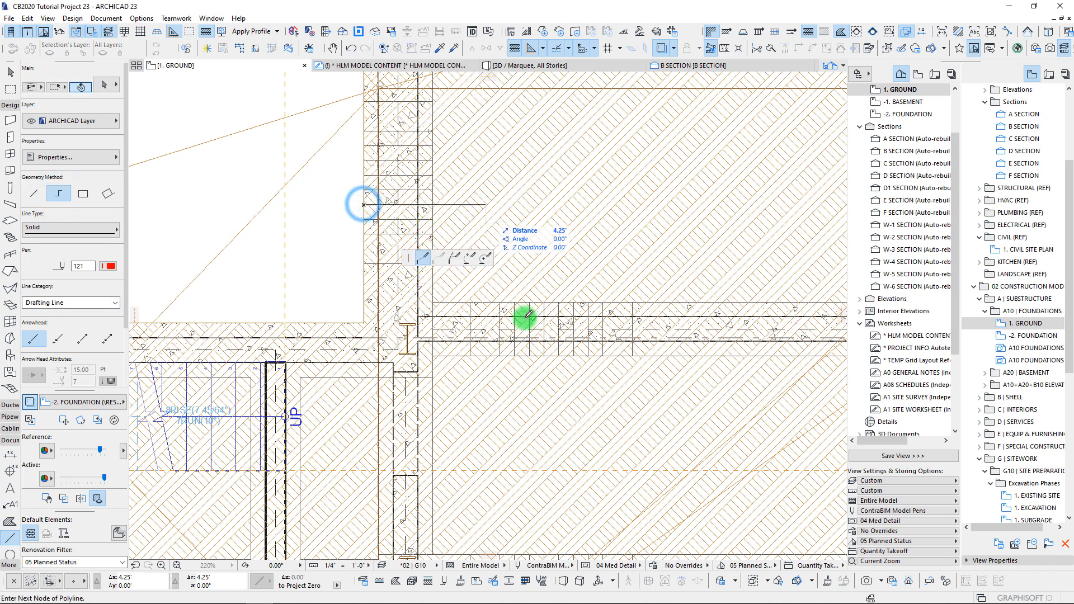
left_click(515, 300)
scroll(503, 331, "down", 3)
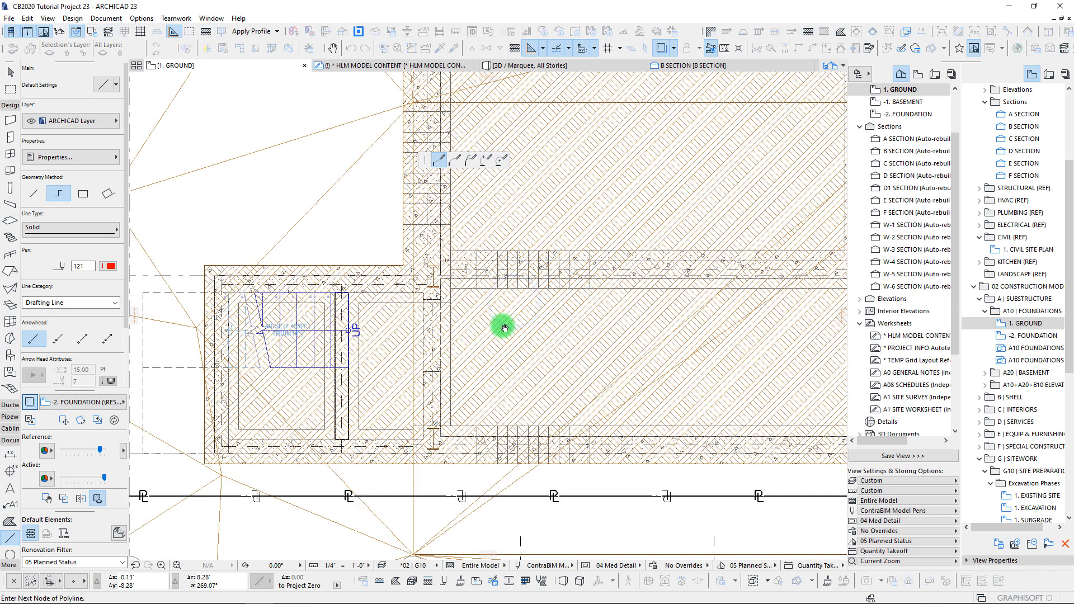
double_click(506, 450)
- Create an offset copy of the two L-shaped guide lines on their outer side, past the far end of the footing steps
left_click(506, 376, "shift")
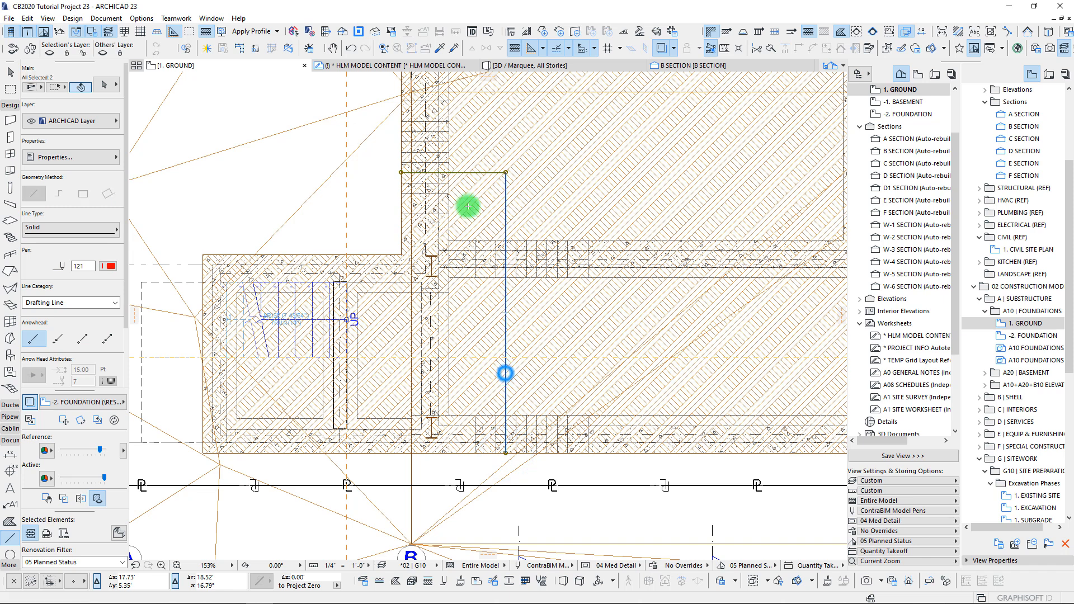
left_click(506, 172)
left_click(470, 160)
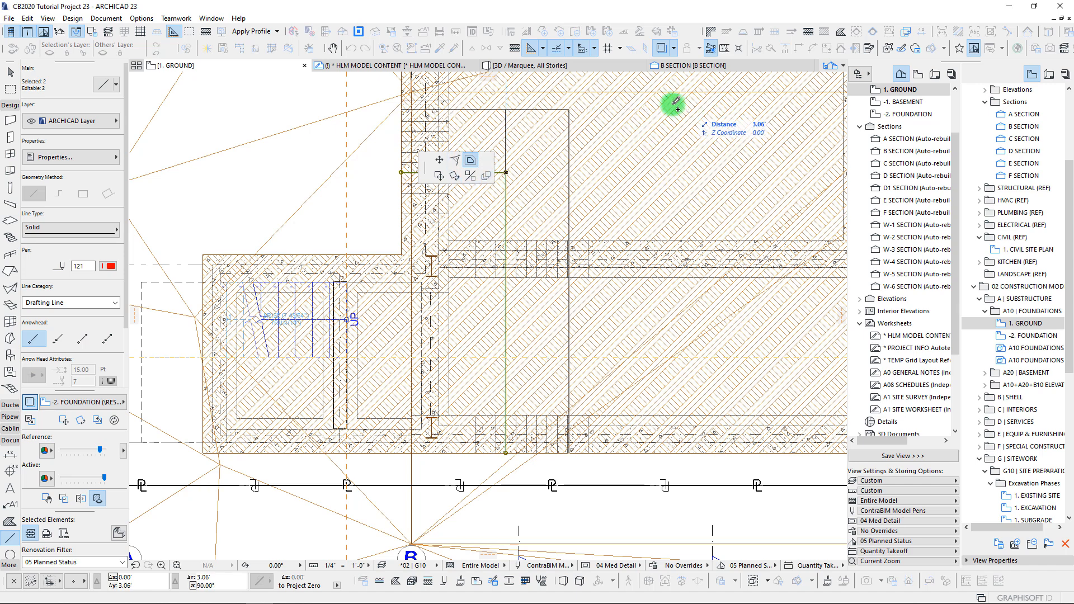
left_click(449, 101)
scroll(636, 160, "down", 3)
scroll(464, 256, "up", 2)
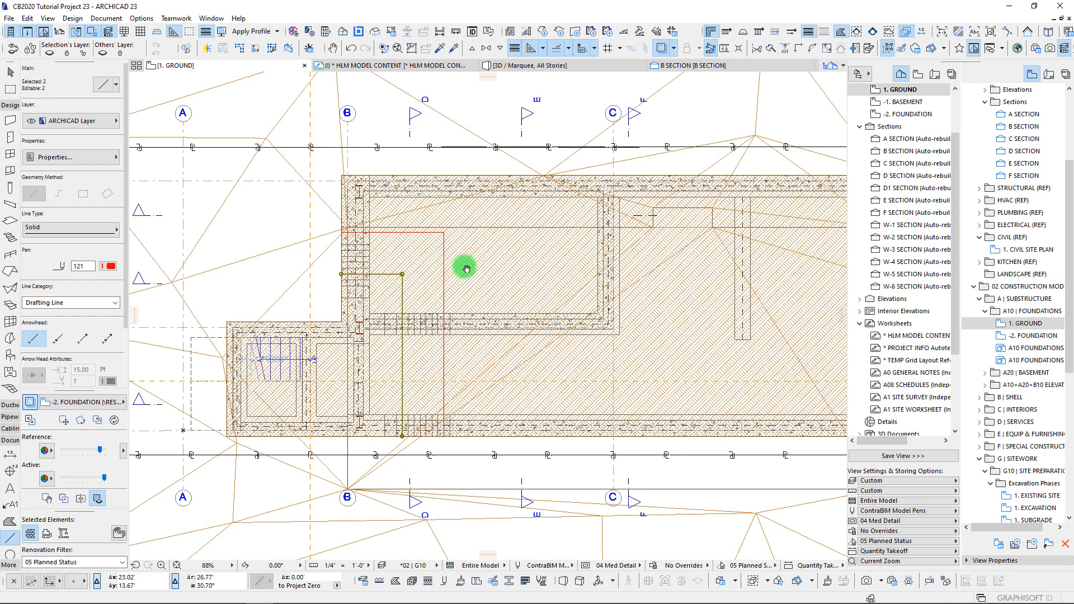
scroll(324, 352, "up", 2)
scroll(409, 360, "up", 1)
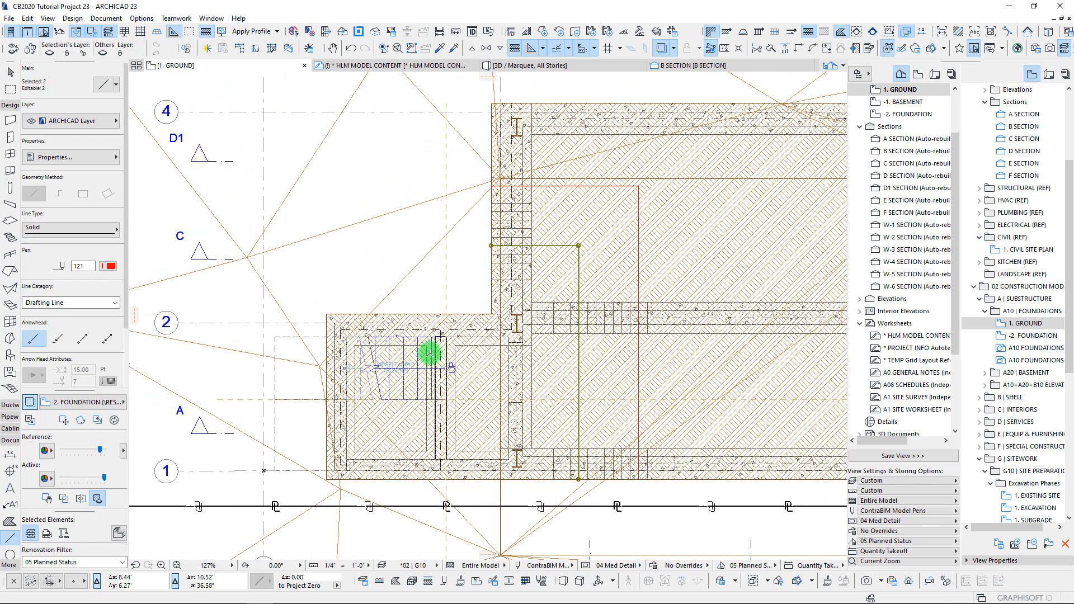
key("Escape")
- Try an outward offset copy of the EXCAVATION - GENERAL mesh outline, about 2' beyond the foundation footprint
left_click(582, 215)
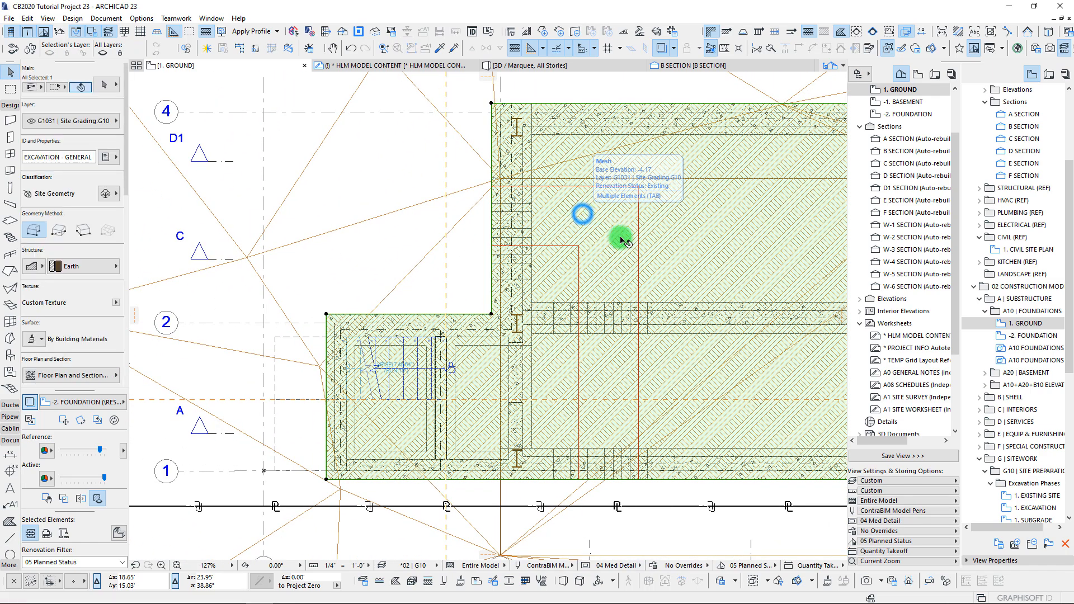
left_click(491, 104)
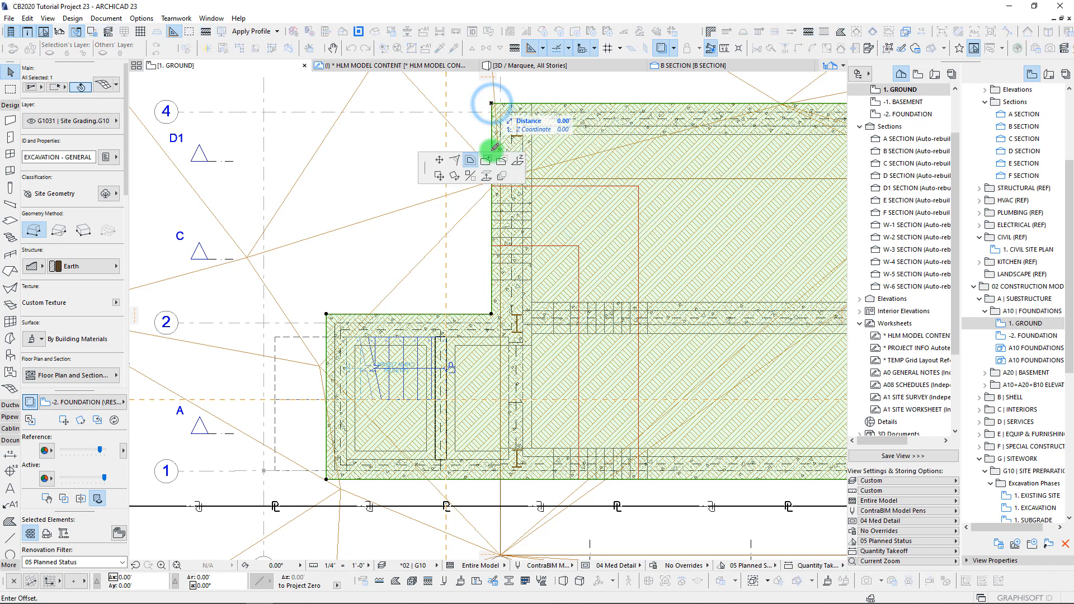
middle_click_drag(343, 193, 387, 377)
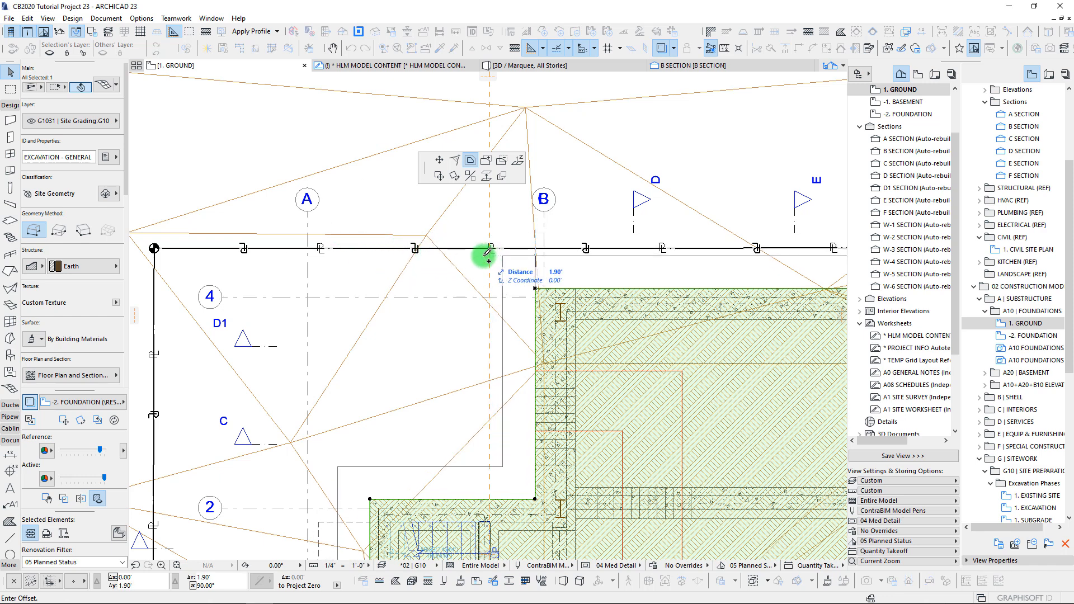
key("Return")
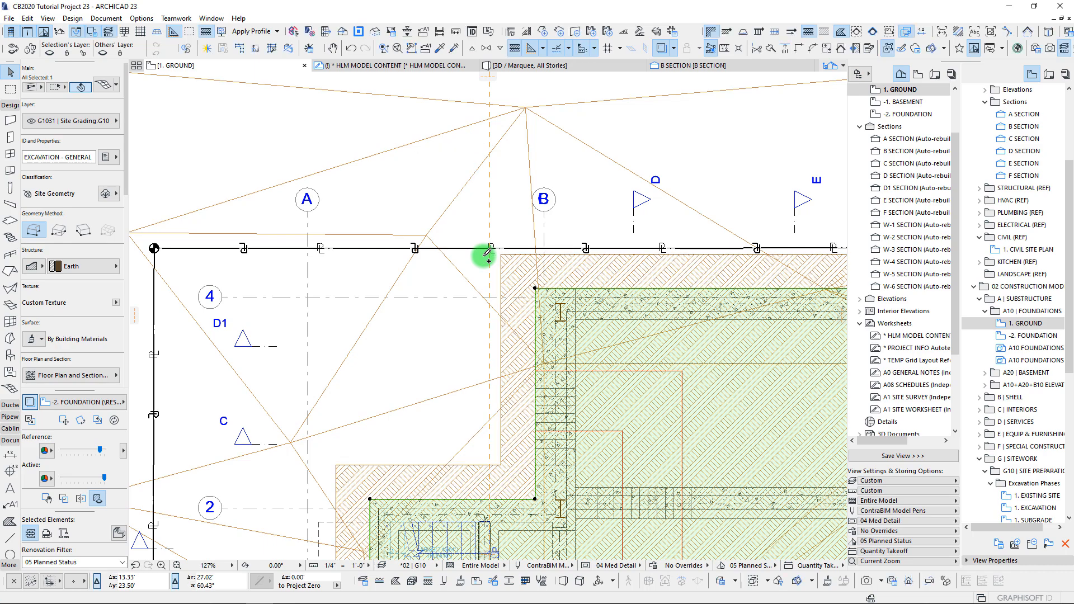
- Remove the enlarged excavation mesh copy surrounding the foundation footprint
scroll(504, 336, "down", 5)
key("Escape")
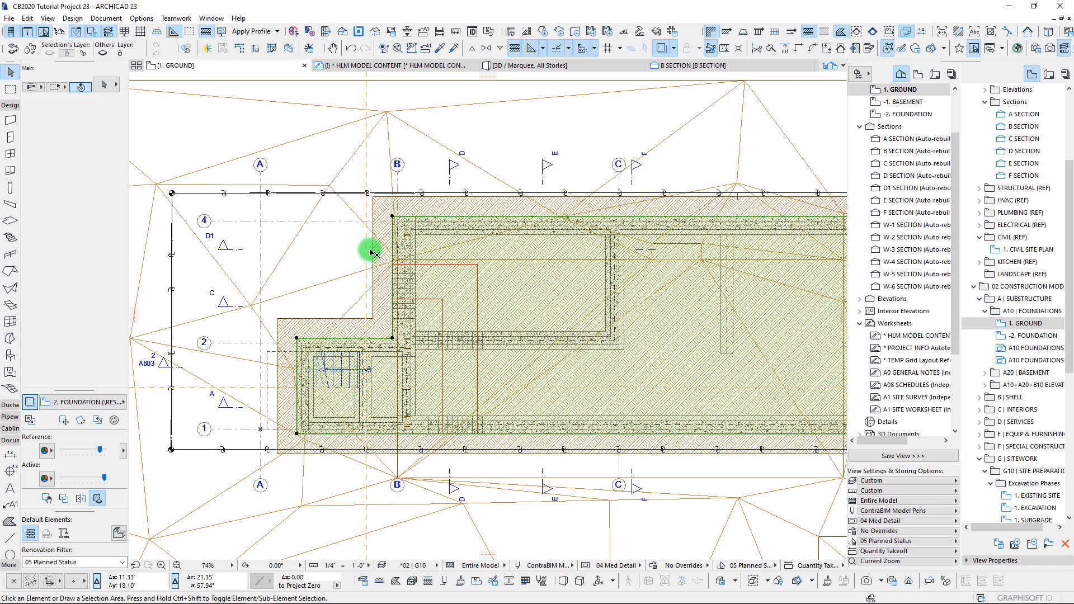
left_click(372, 252)
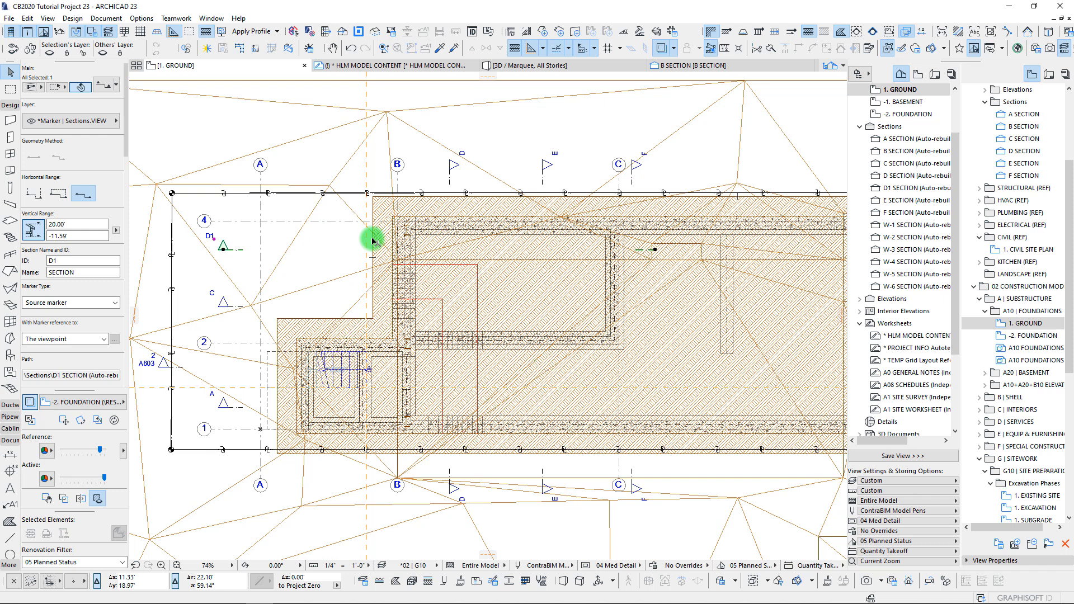
left_click(374, 291)
left_click(374, 293)
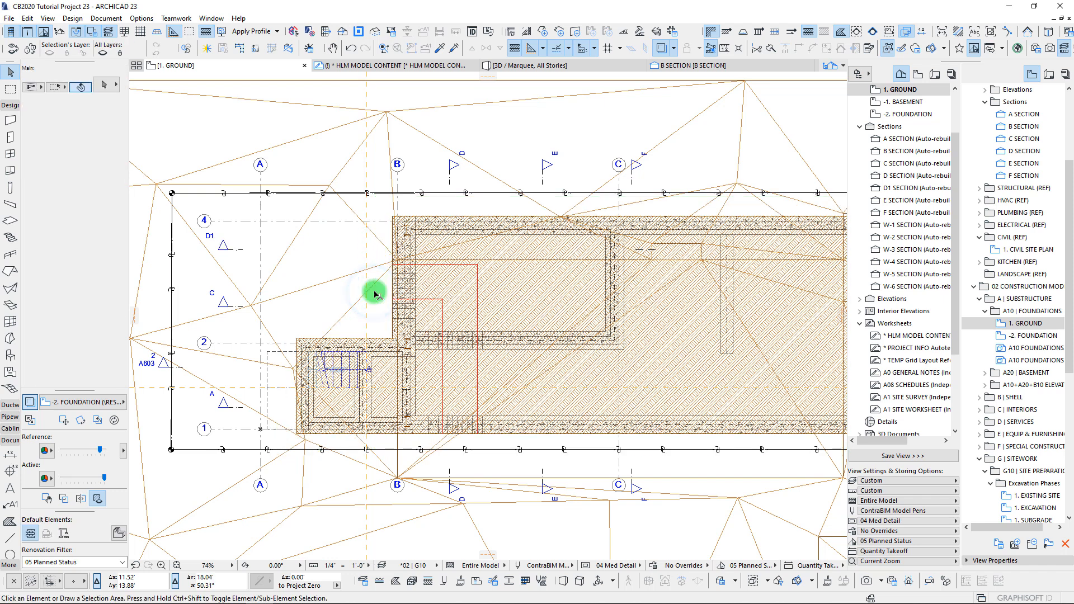
- Offset the edges of the EXCAVATION - GENERAL mesh outward by 2' from the foundation footprint
left_click(402, 273)
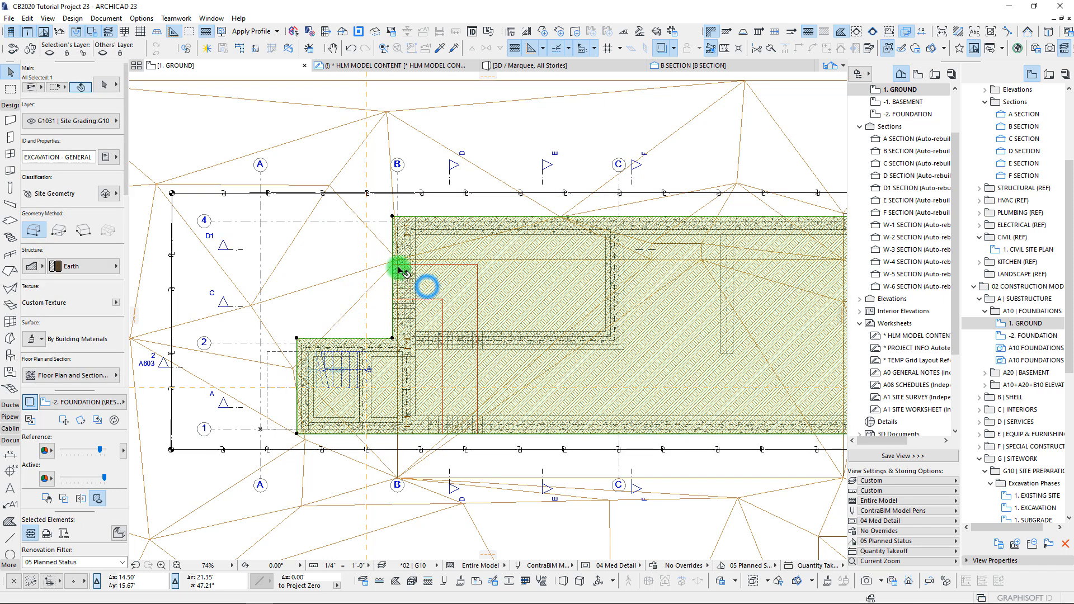
left_click(393, 216)
left_click(470, 159)
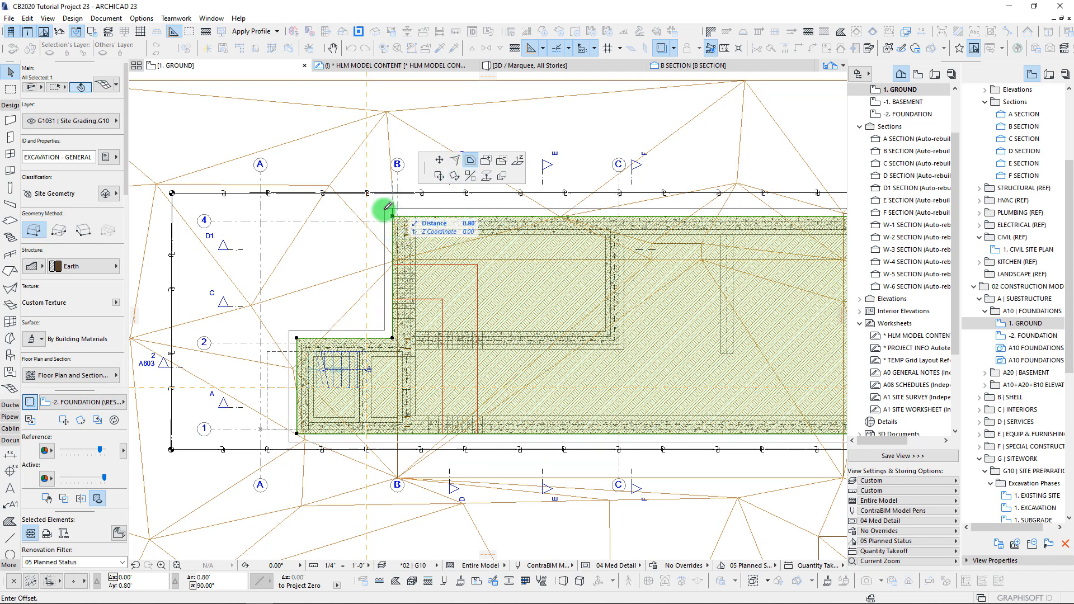
scroll(384, 211, "up", 2)
scroll(387, 204, "up", 1)
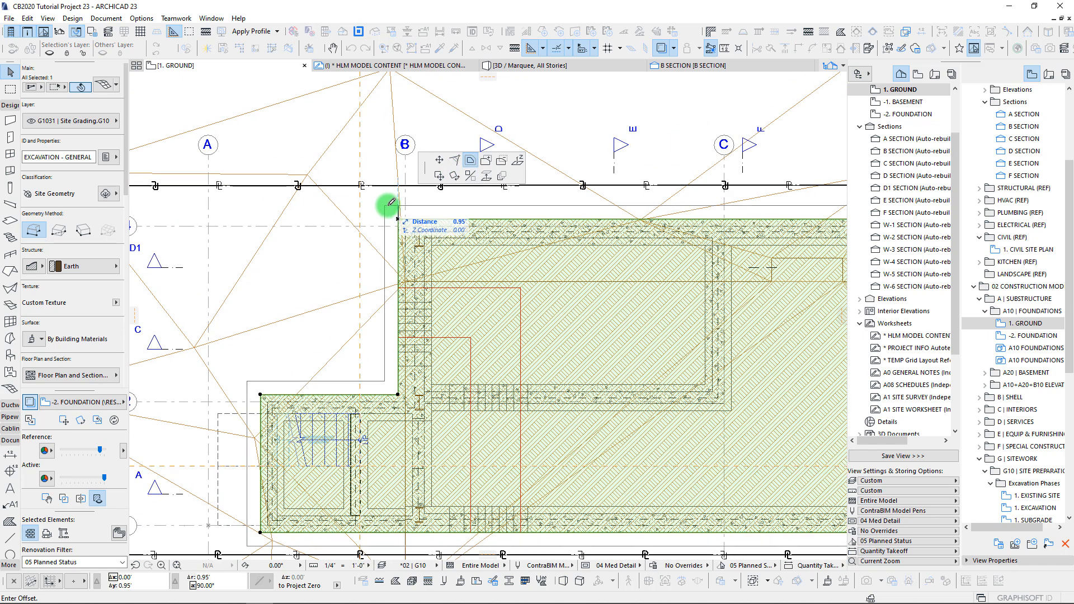
type("2")
key("Return")
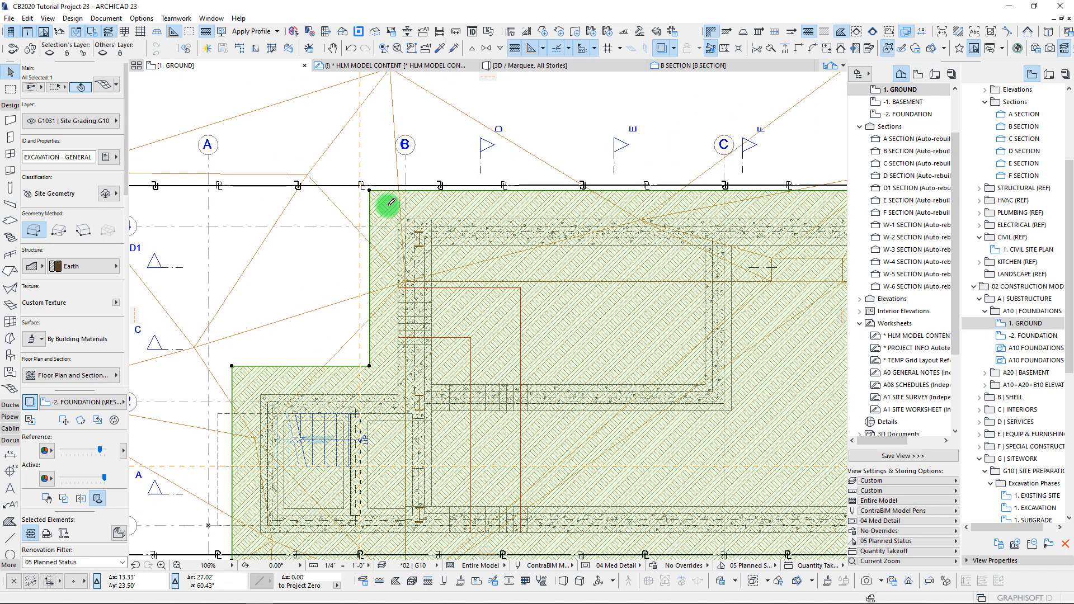
scroll(583, 189, "down", 3)
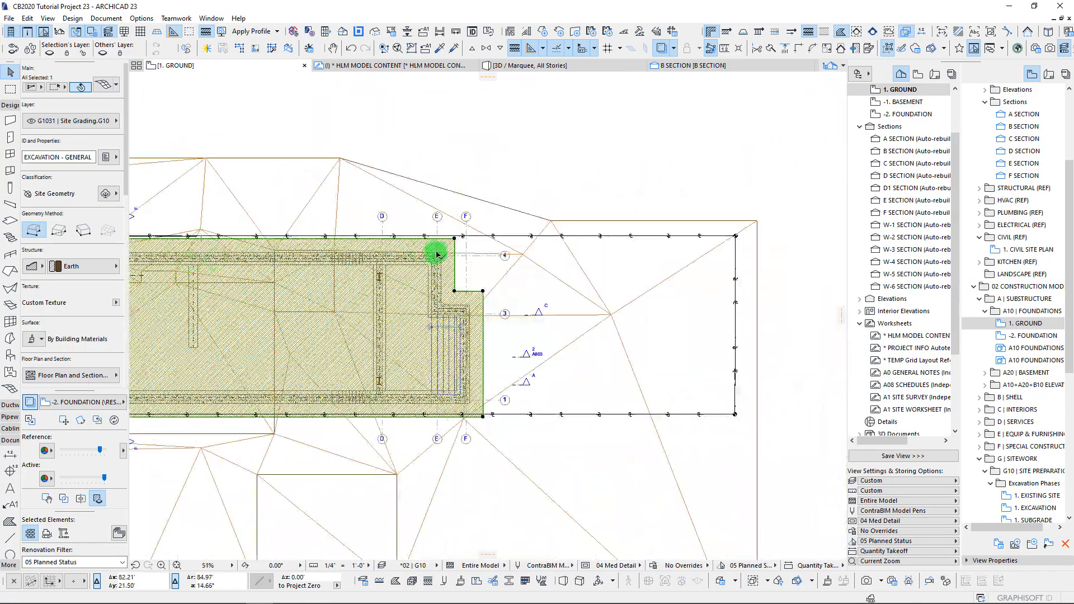
scroll(285, 350, "up", 5)
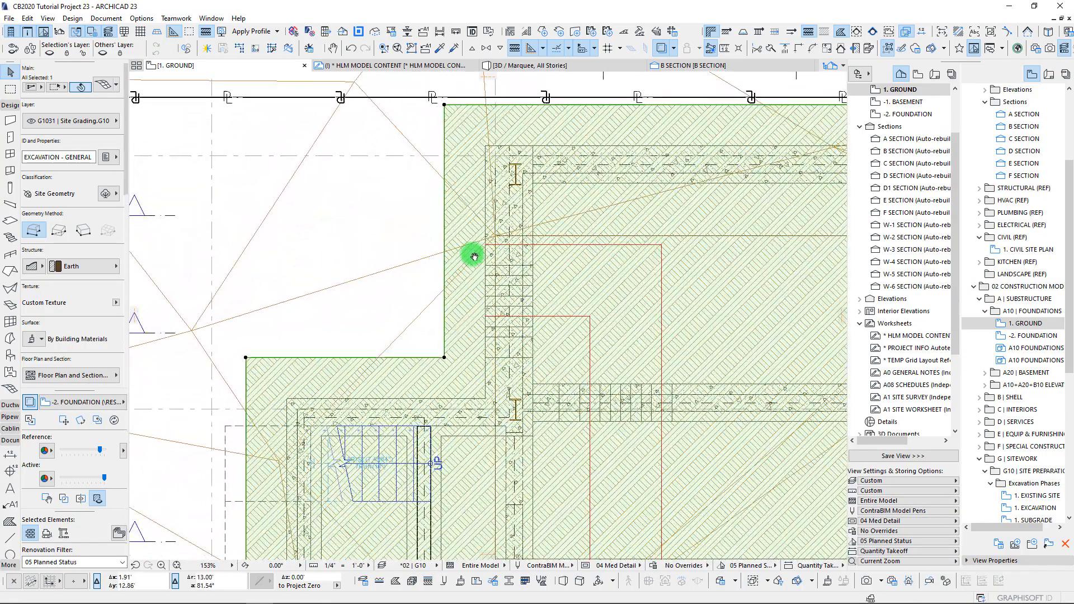
left_click(445, 235)
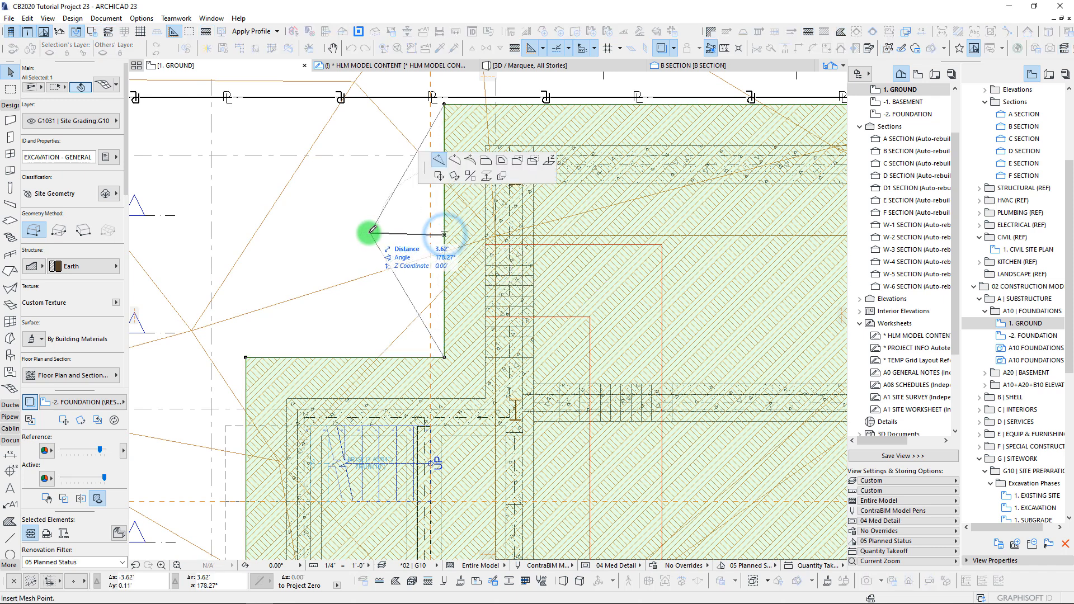
key("Escape")
left_click(440, 215)
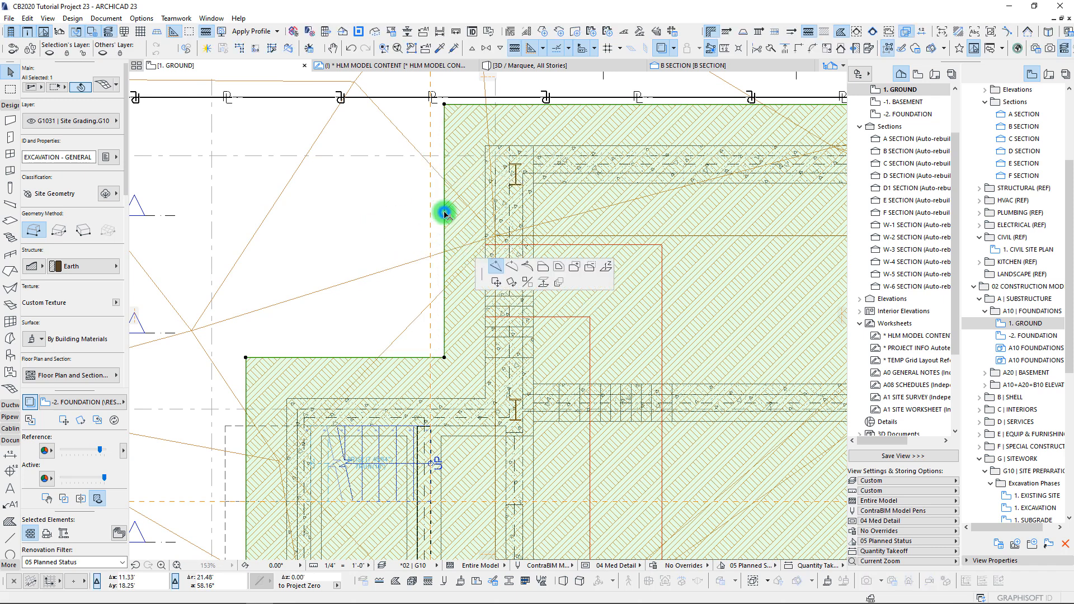
left_click(462, 189)
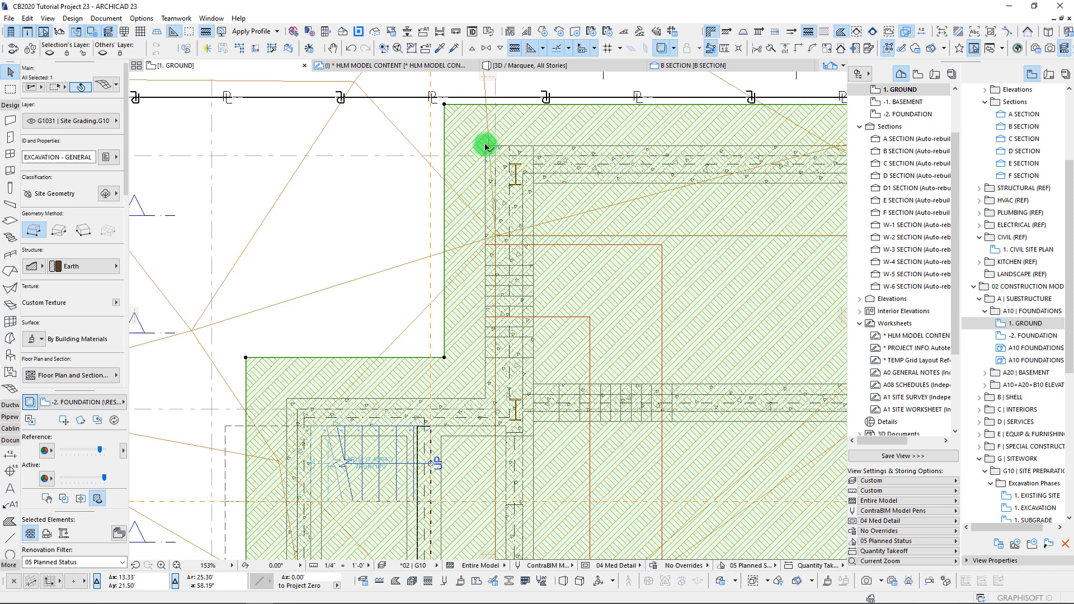
left_click(485, 146)
left_click(466, 133)
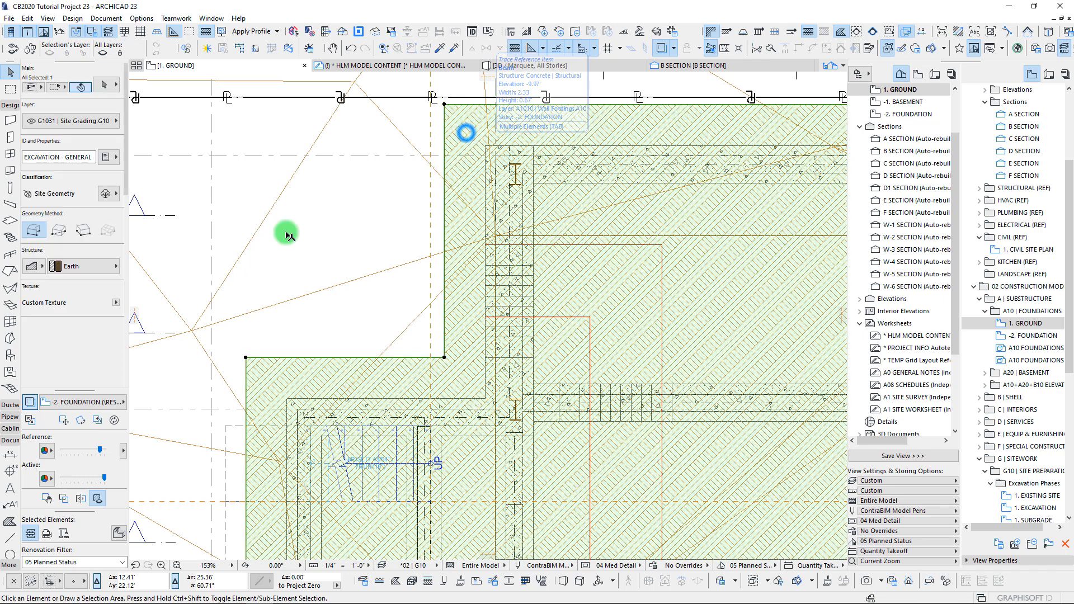
- With the Mesh tool, start tracing the outer footing edge from the corner near grids B and 4, around the projection to grid 1 near A
left_click(9, 388)
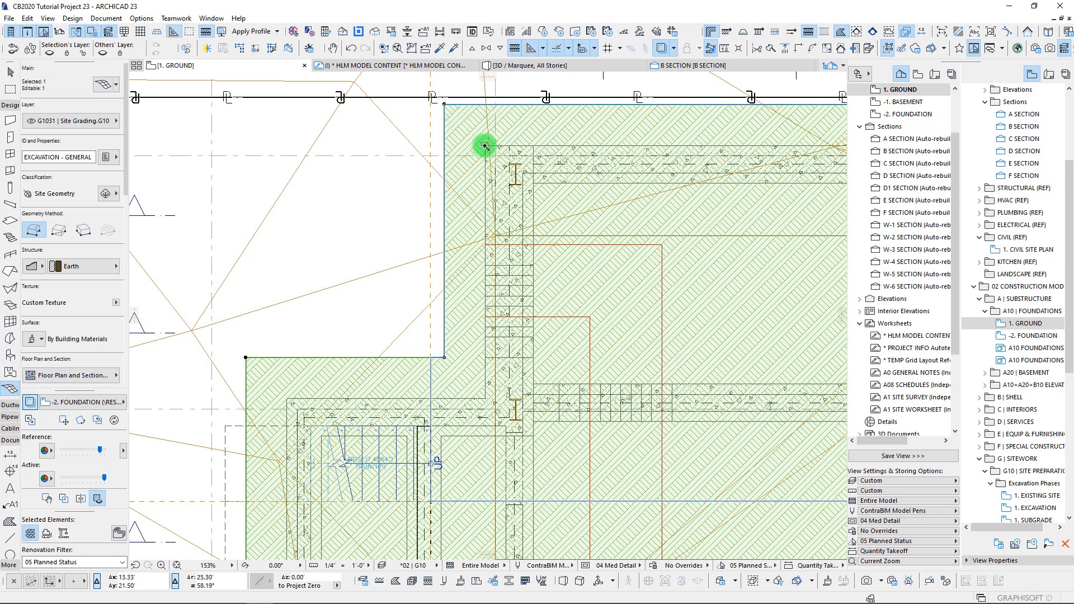
left_click(485, 145)
left_click(484, 398)
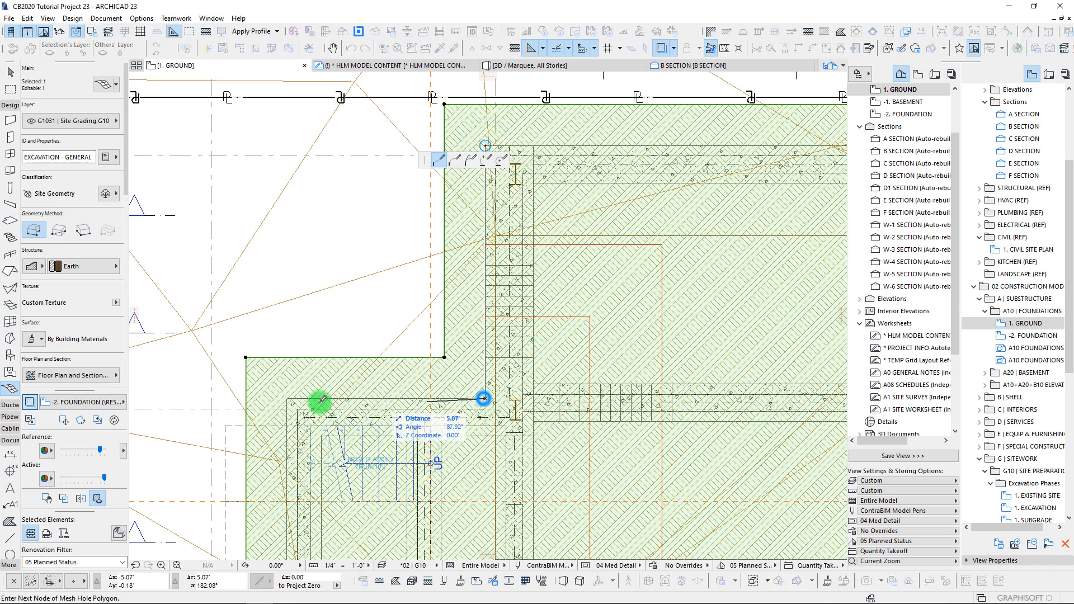
left_click(286, 399)
middle_click_drag(288, 465, 343, 232)
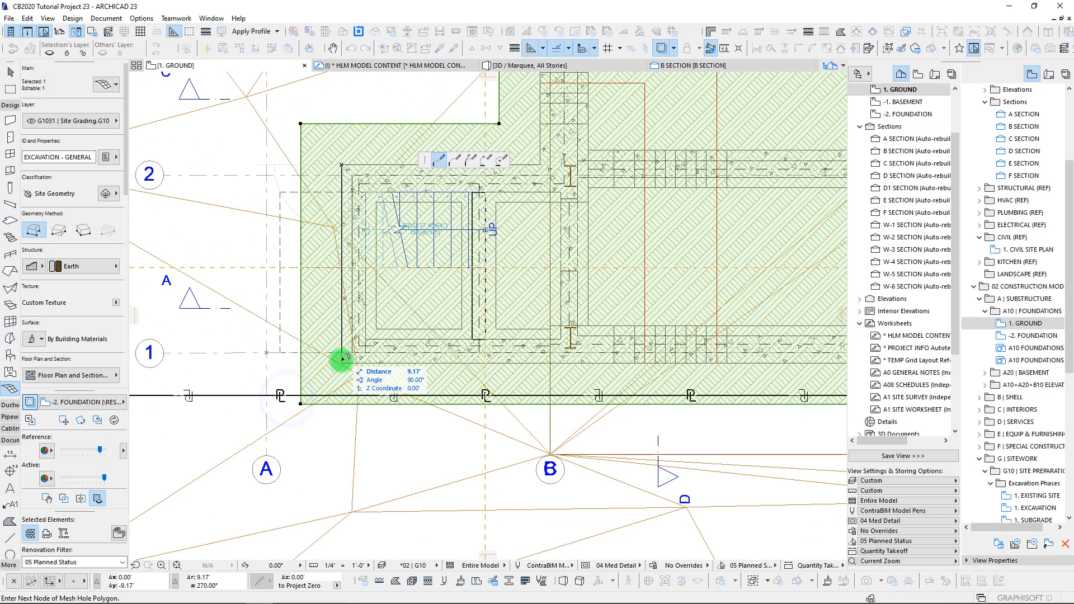
left_click(342, 363)
- Continue the polygon along the footing edge on grid 1, placing nodes at the footing steps past grid B and before grid D
scroll(711, 366, "down", 4)
middle_click_drag(714, 366, 454, 352)
scroll(241, 385, "up", 5)
scroll(223, 380, "up", 2)
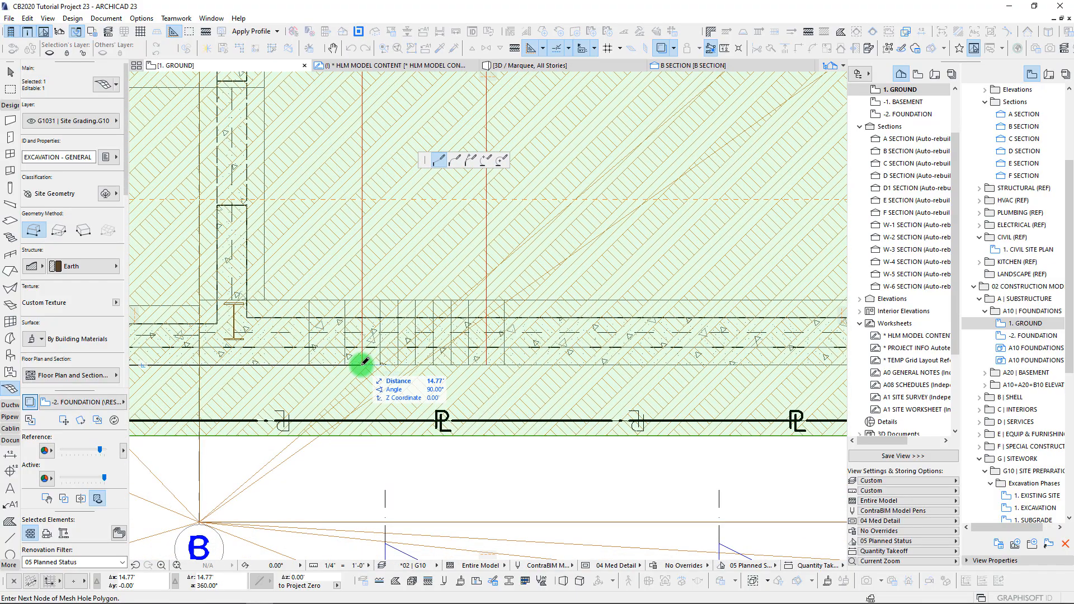
left_click(486, 364)
scroll(550, 376, "down", 5)
middle_click_drag(698, 374, 335, 392)
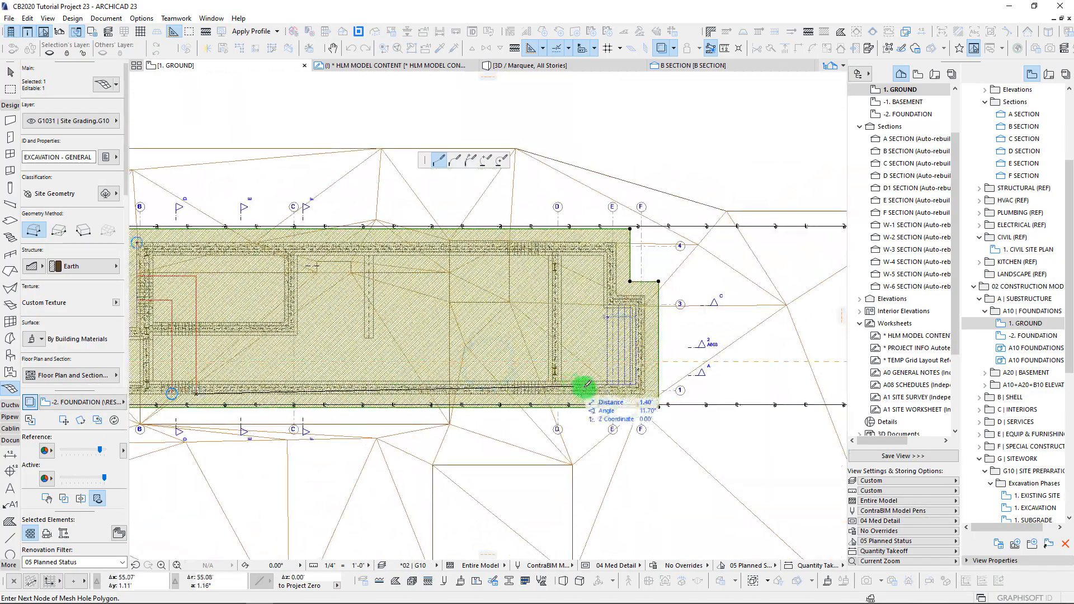
scroll(579, 393, "up", 4)
scroll(465, 397, "up", 4)
scroll(469, 397, "up", 1)
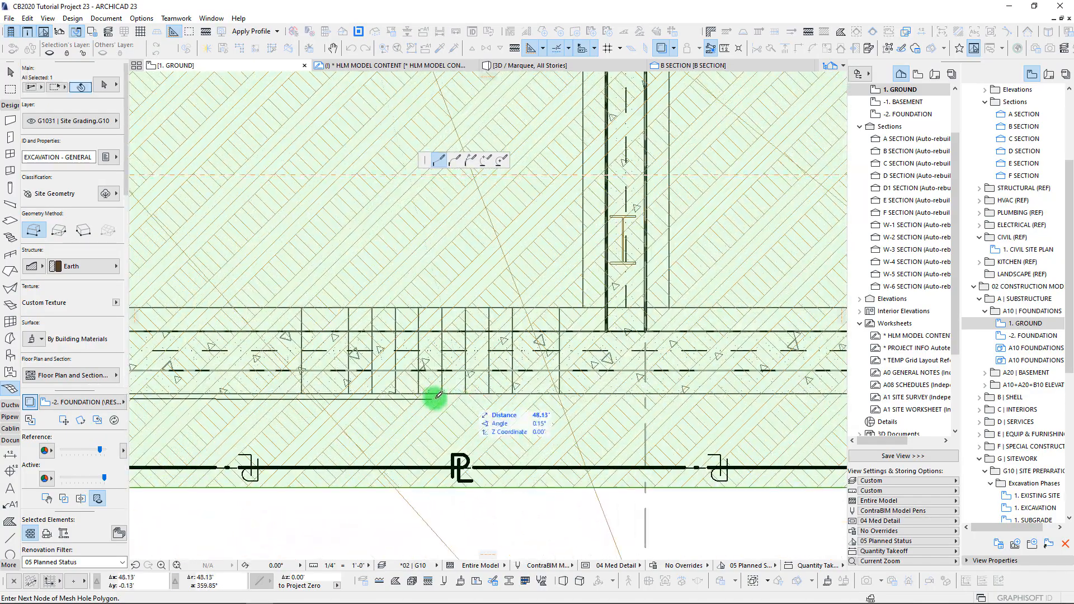
left_click(302, 393)
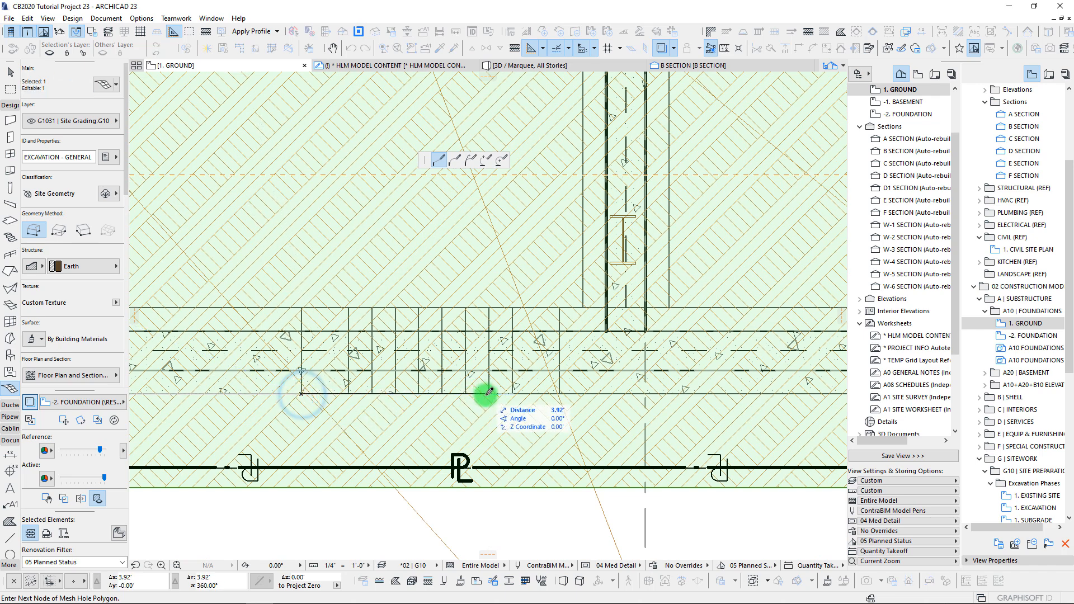
- Carry the polygon past the footing steps near grid D and around the stair corner at grid F to the footing corner at grids E and 4
scroll(533, 398, "down", 4)
middle_click_drag(757, 404, 547, 412)
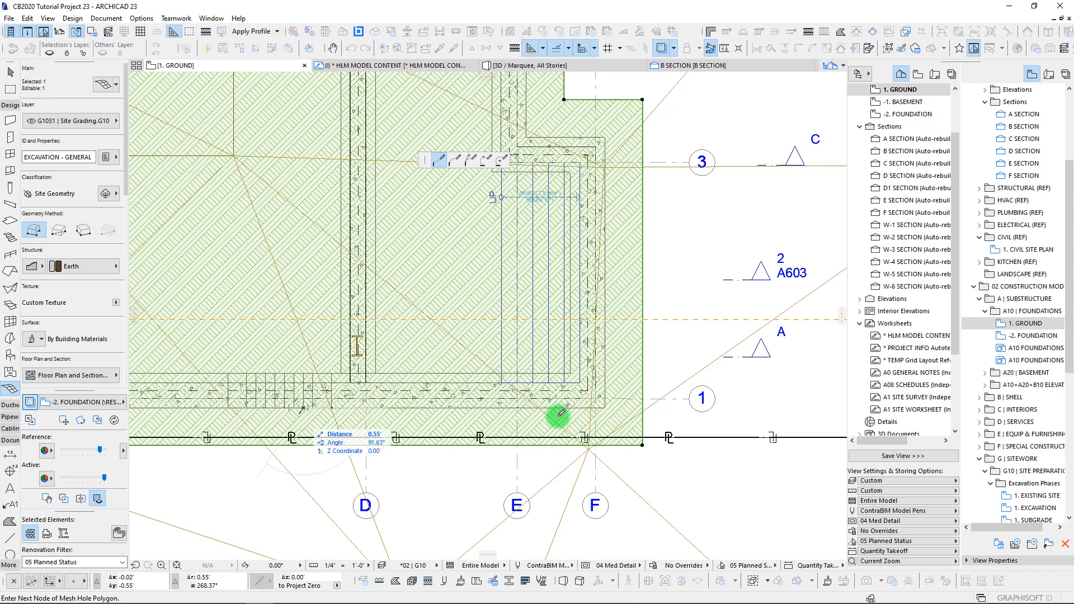
left_click(604, 407)
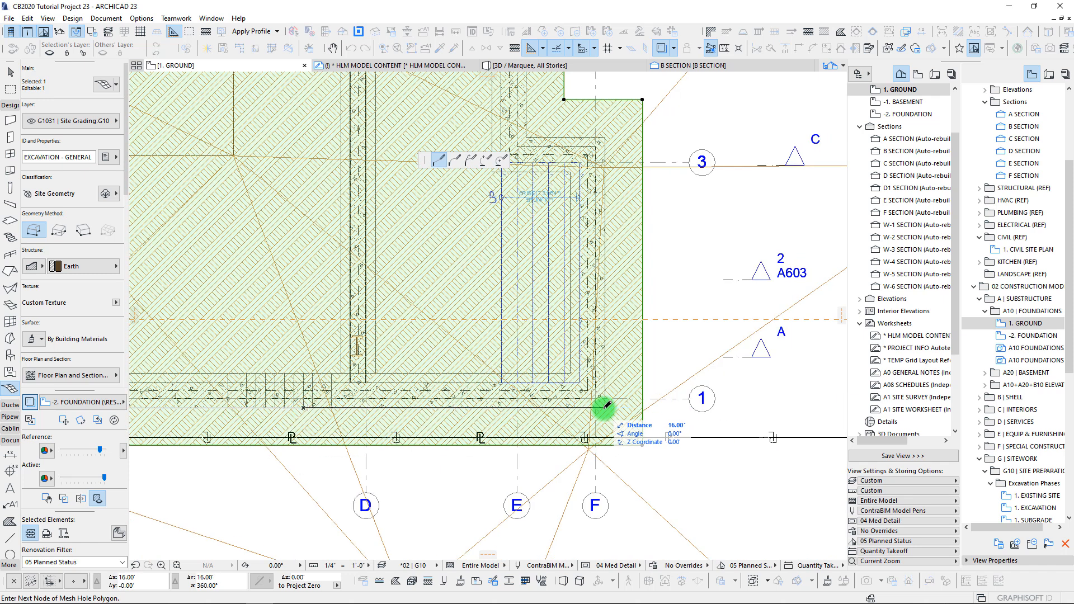
left_click(605, 137)
left_click(526, 137)
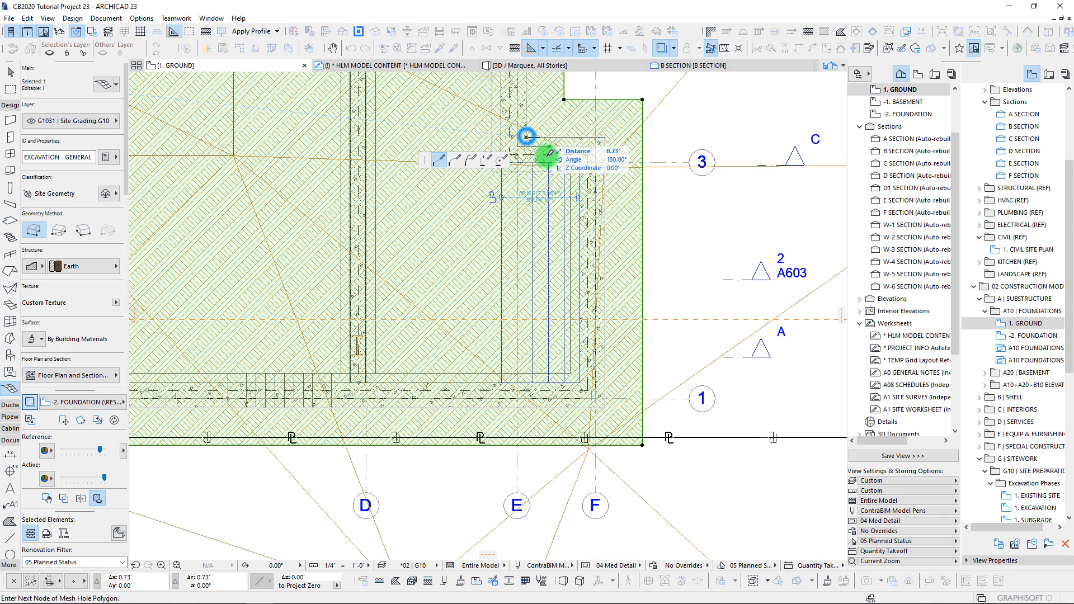
middle_click_drag(541, 143, 577, 420)
left_click(562, 271)
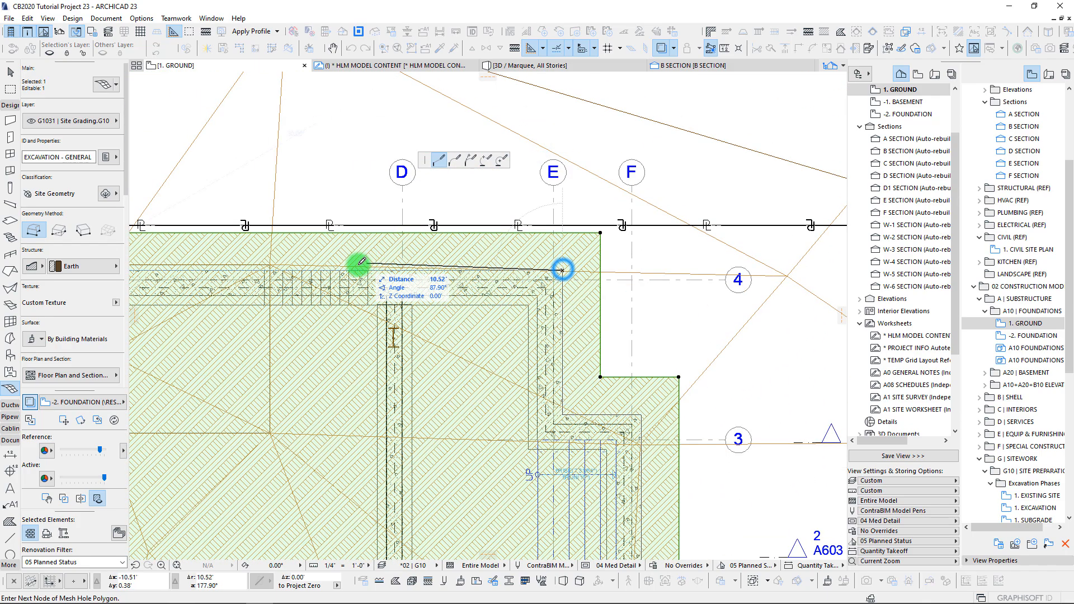
- Close the polygon along the grid 4 footing edge with nodes at the footing steps, and add it as new mesh points using Fit to User Ridges
scroll(297, 280, "down", 3)
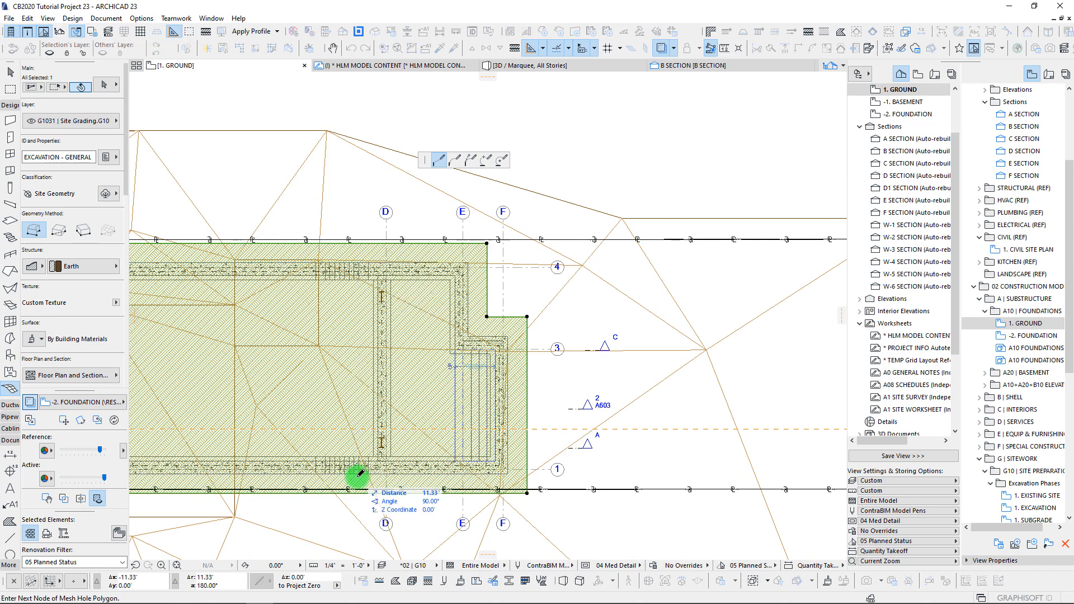
scroll(349, 467, "up", 2)
middle_click_drag(317, 222, 363, 378)
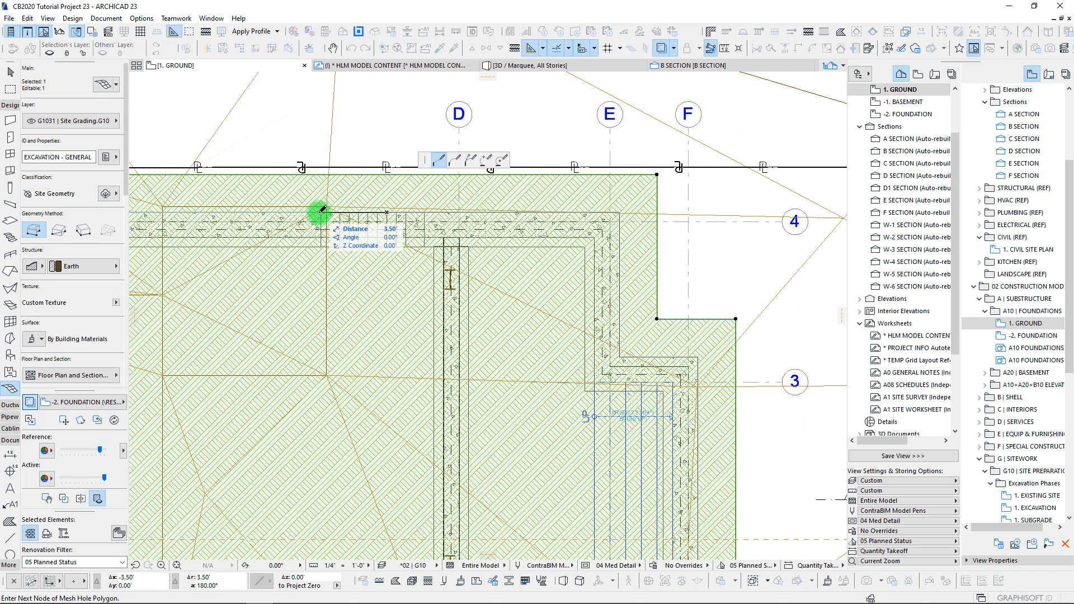
scroll(323, 212, "down", 3)
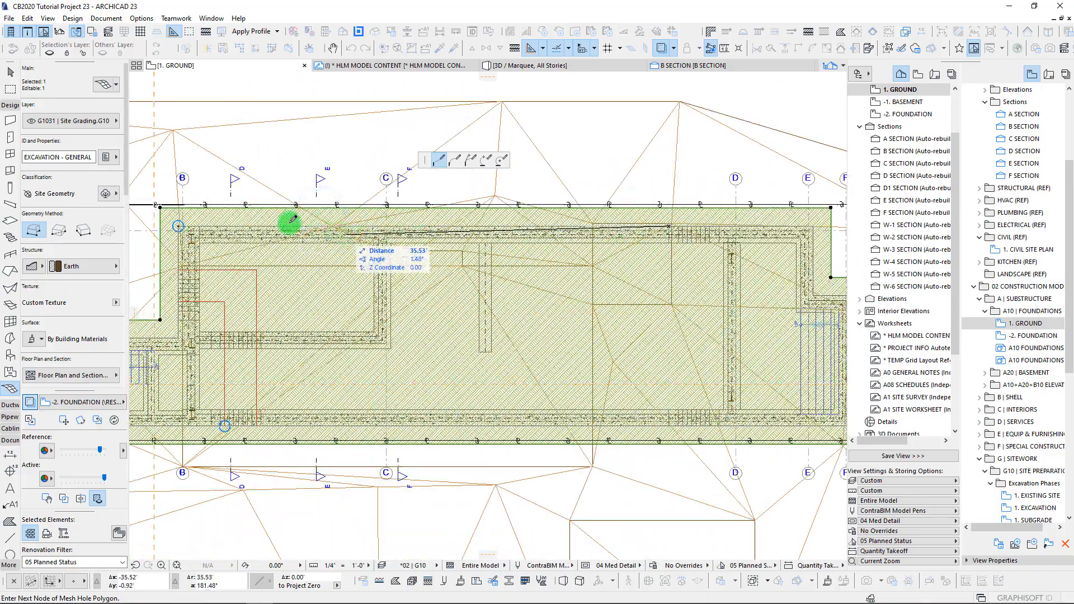
scroll(307, 223, "up", 3)
scroll(363, 229, "down", 3)
scroll(313, 225, "up", 3)
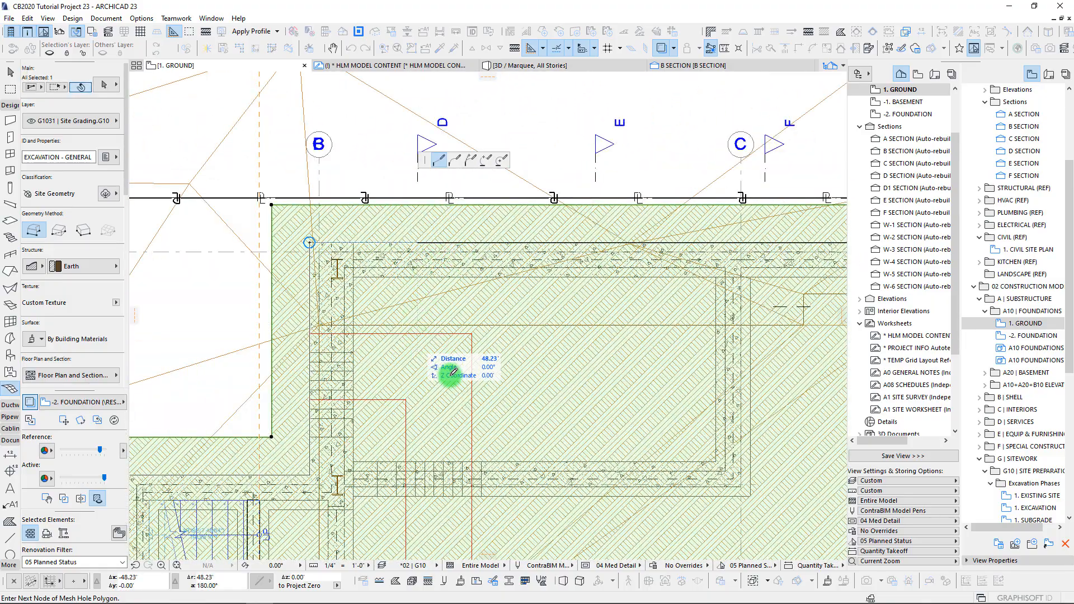
left_click(310, 243)
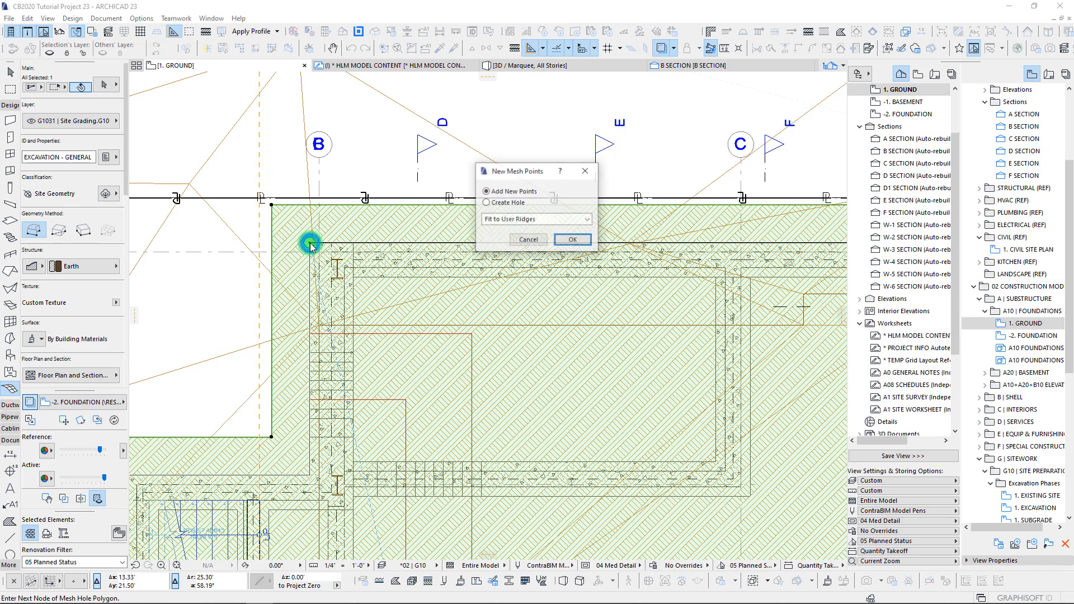
left_click(572, 237)
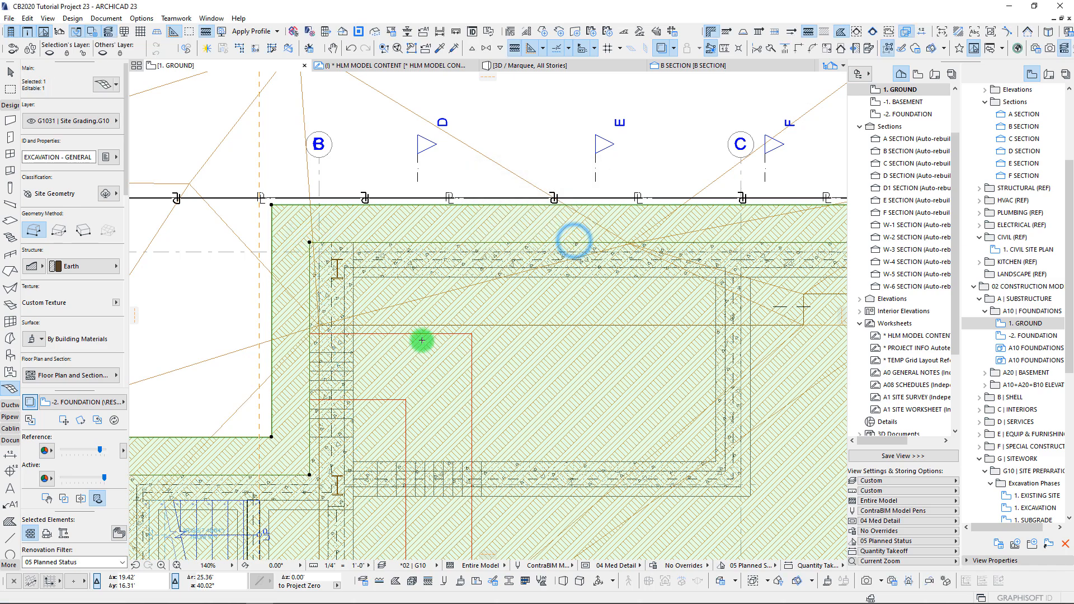
- Add both red L-shaped guide lines to the excavation mesh as new points, using Fit to User Ridges
scroll(428, 313, "down", 3)
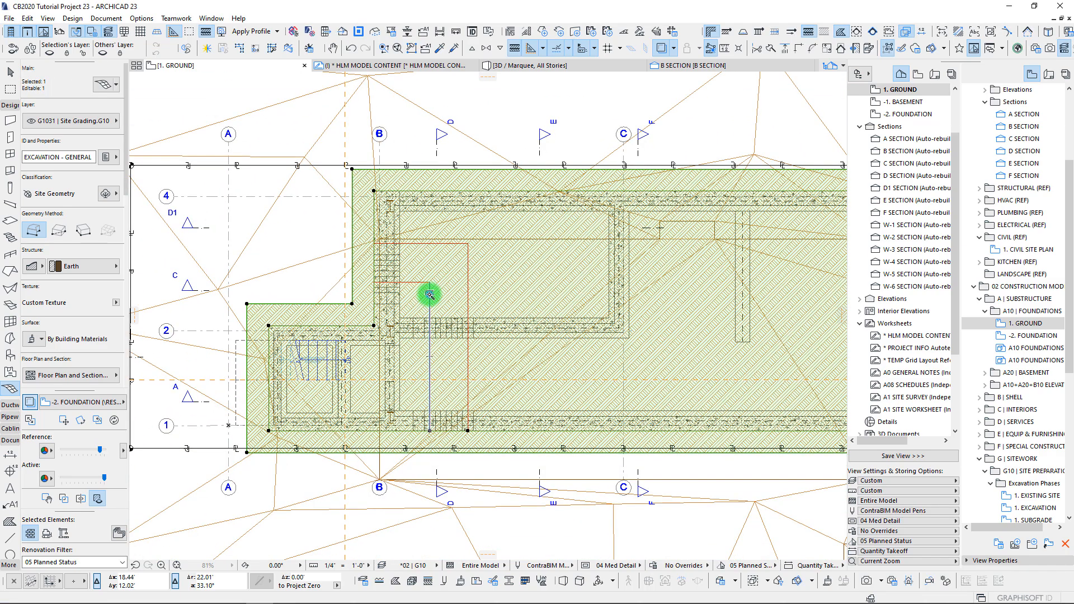
left_click(429, 294)
left_click(570, 239)
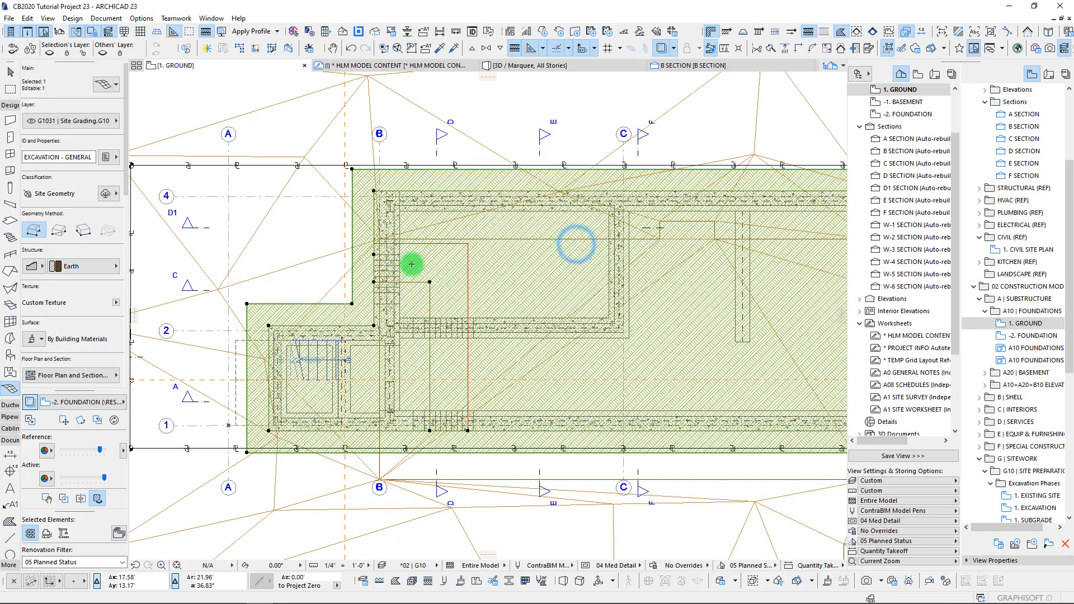
left_click(445, 245)
left_click(569, 241)
- Examine the mesh points at the footing steps near grid B in plan, and the traced ridges of the selected mesh in 3D
scroll(341, 256, "up", 4)
scroll(407, 251, "up", 1)
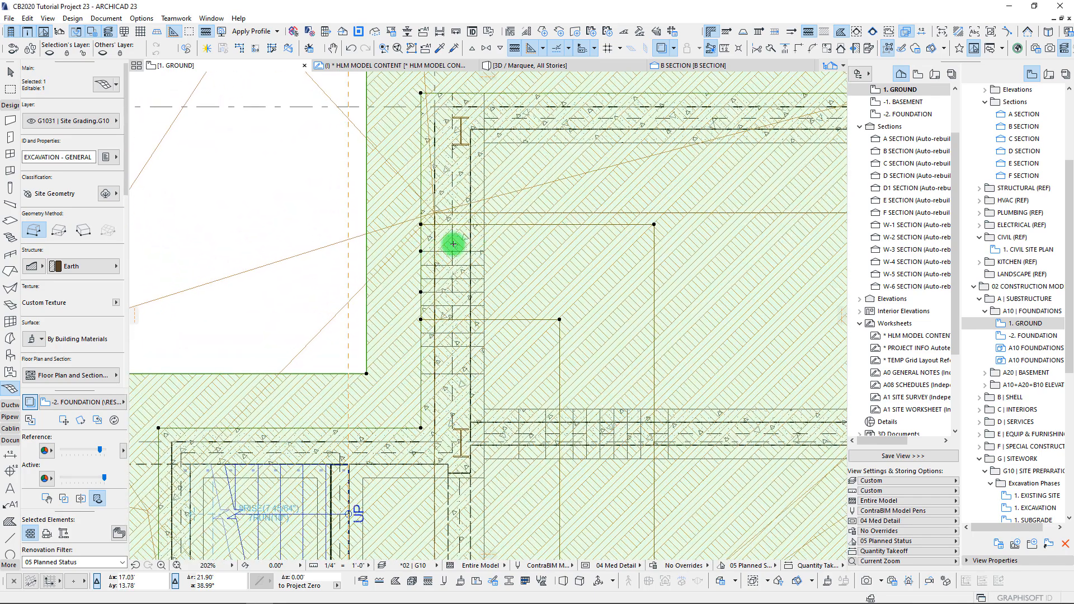
left_click(421, 250)
left_click(420, 289)
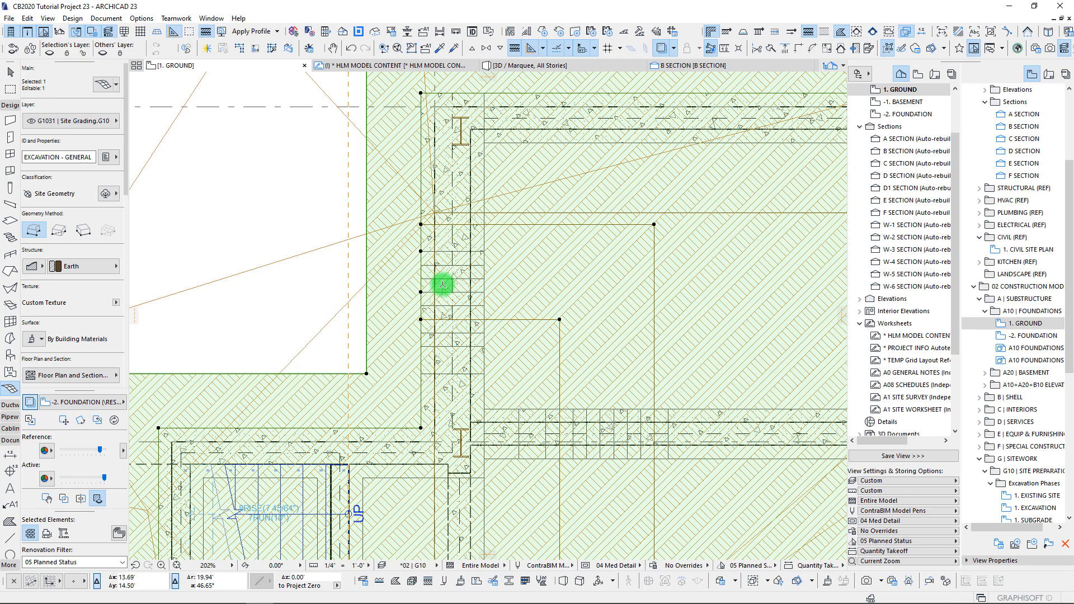
scroll(534, 287, "down", 6)
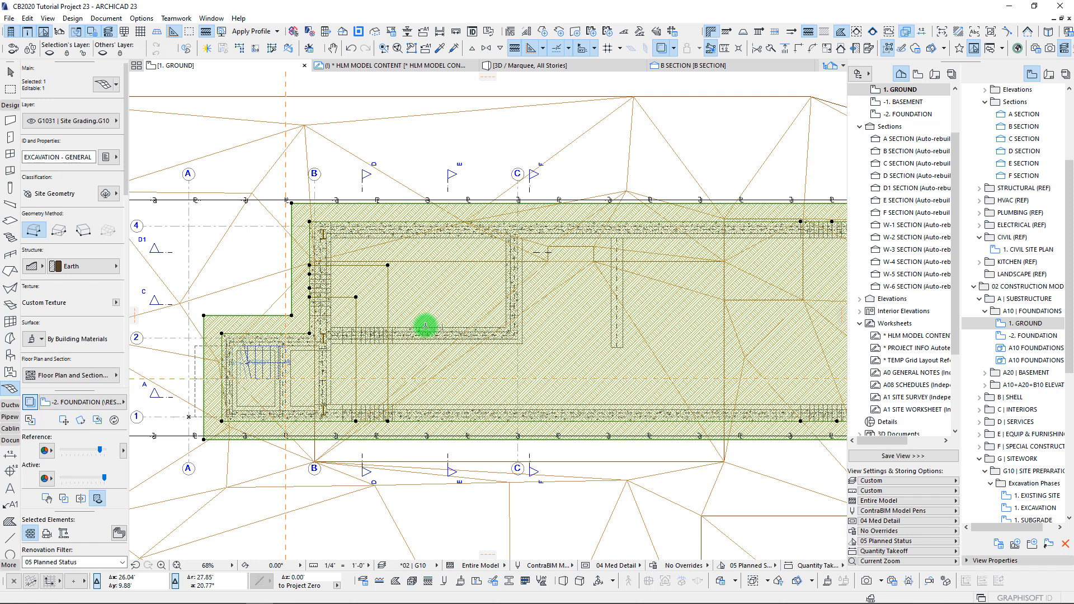
key("F3")
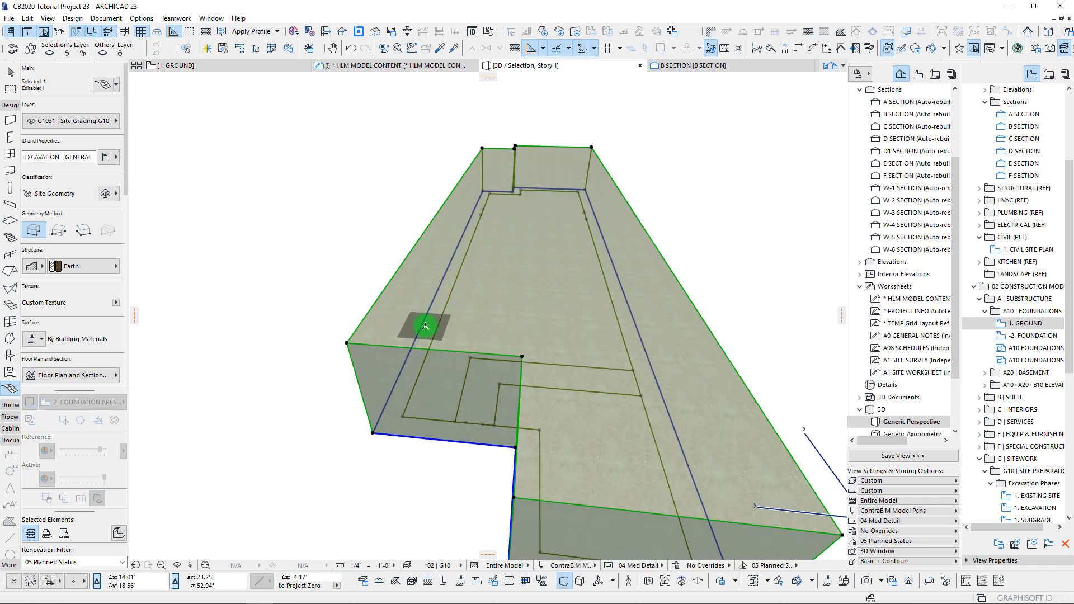
middle_click_drag(426, 325, 462, 340, "shift")
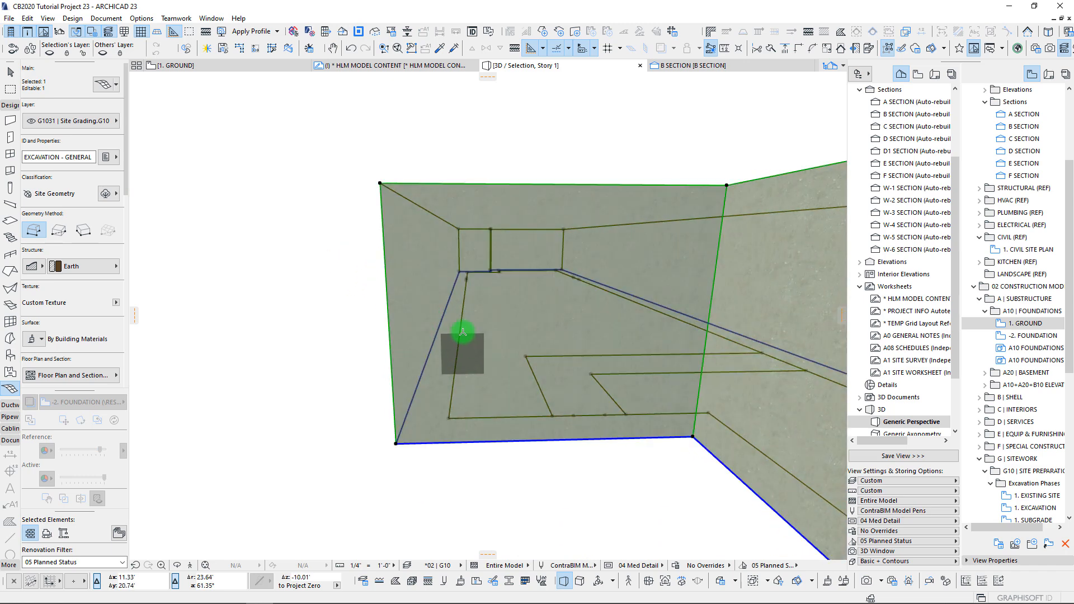
middle_click_drag(535, 405, 603, 361, "shift")
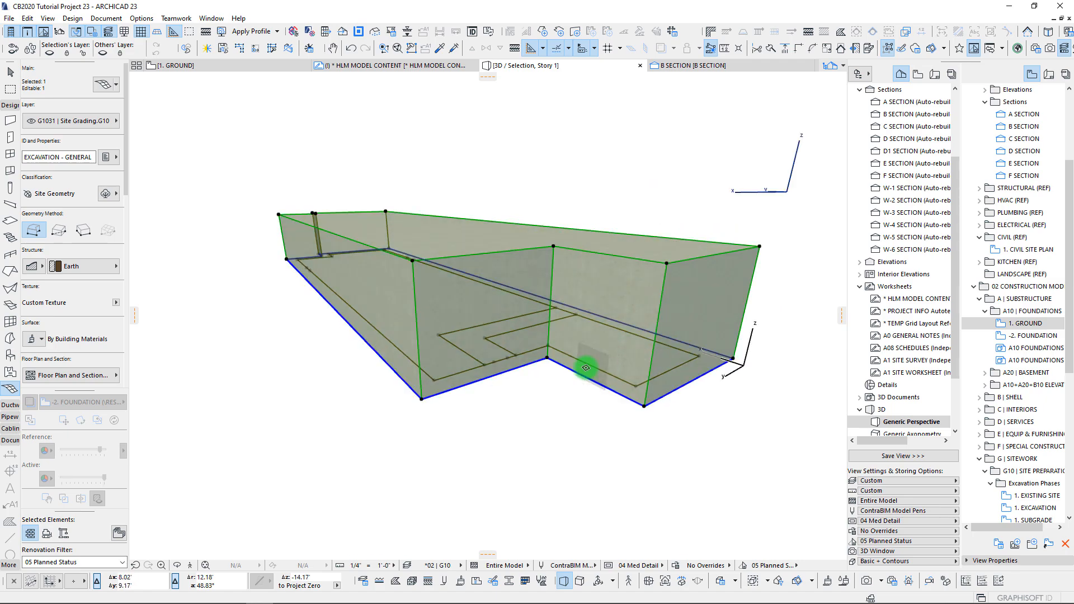
- Enclose the foundation and excavation in plan with a marquee spanning grids A to F, and show the marquee area in 3D
key("F2")
left_click(10, 88)
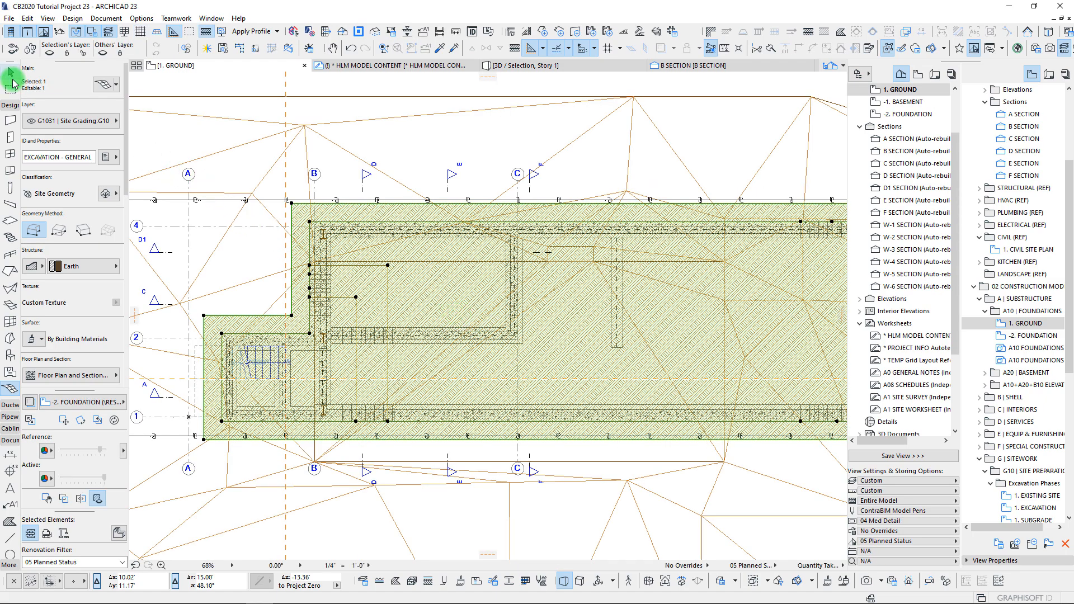
left_click(178, 185)
scroll(177, 184, "down", 5)
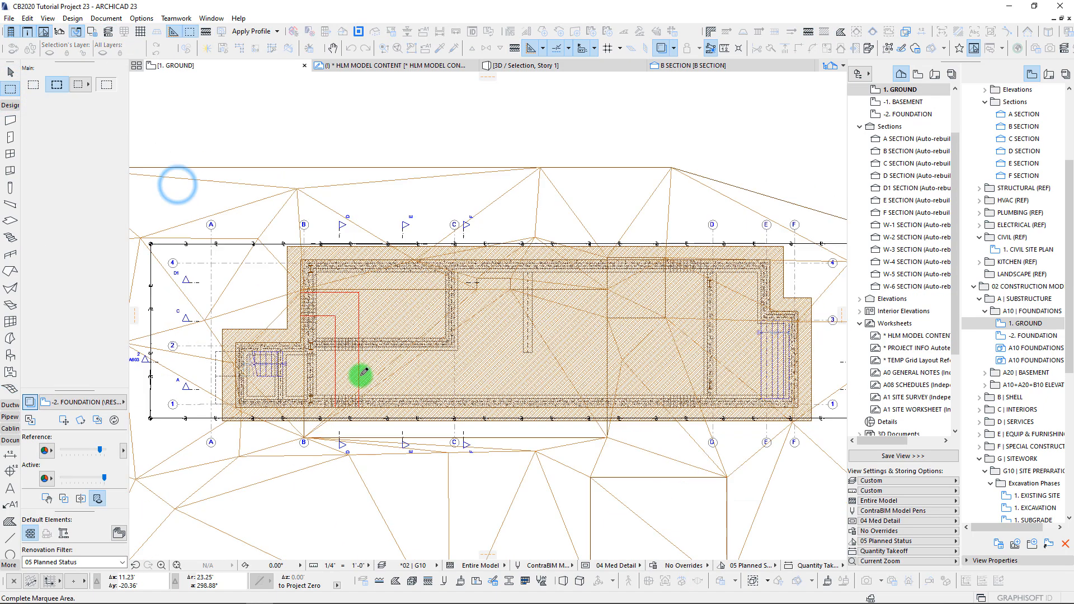
left_click(636, 408)
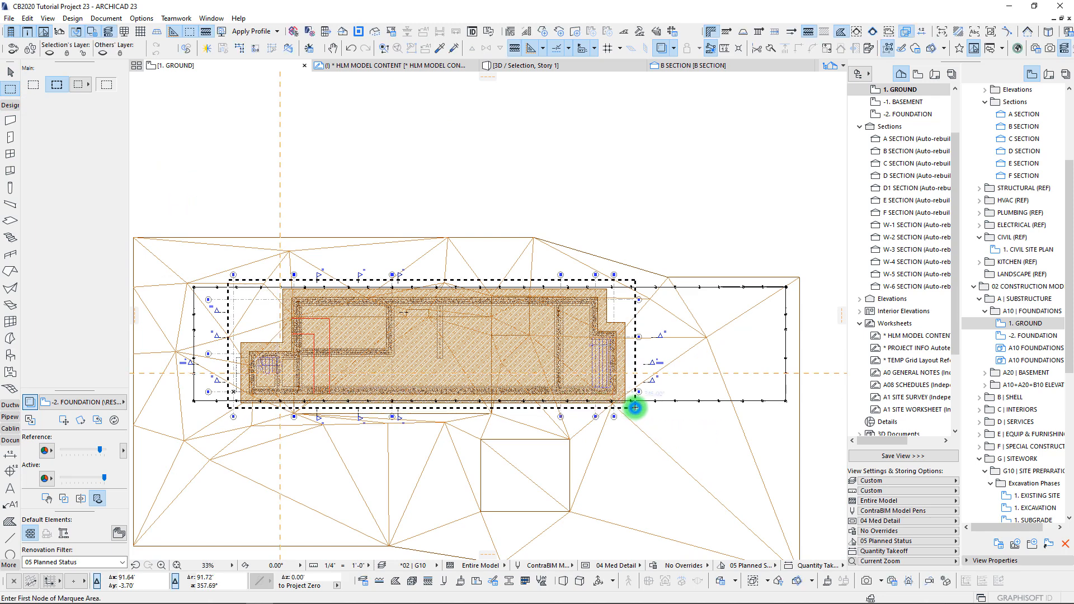
key("F3")
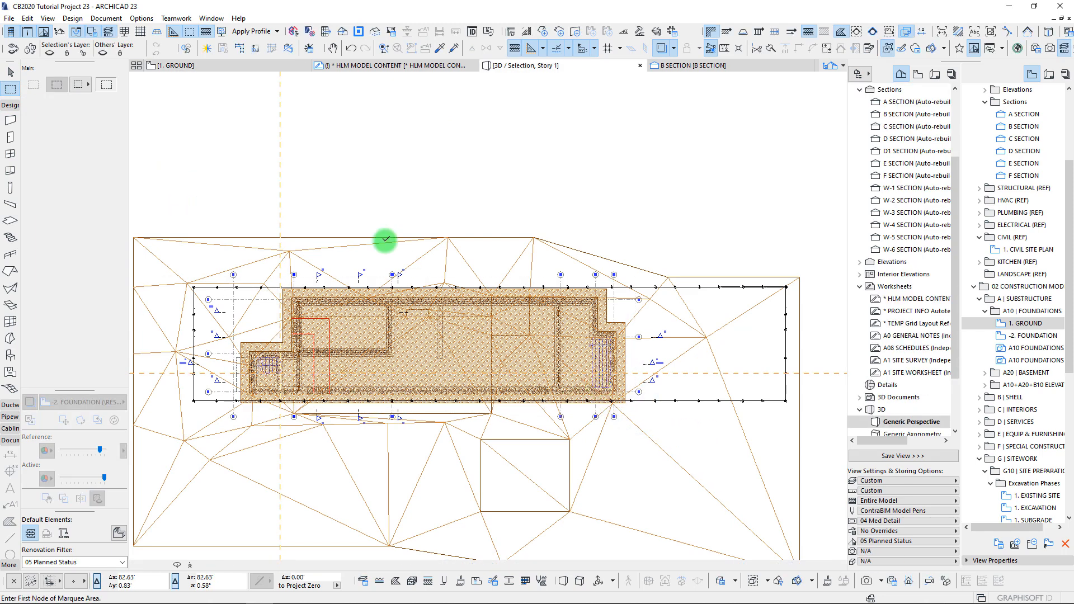
- Select the EXCAVATION - GENERAL mesh and elevate its boundary node at the recess beside the stair foundation to the top of the excavation
scroll(498, 336, "up", 5)
scroll(495, 365, "up", 5)
middle_click_drag(533, 350, 481, 313, "shift")
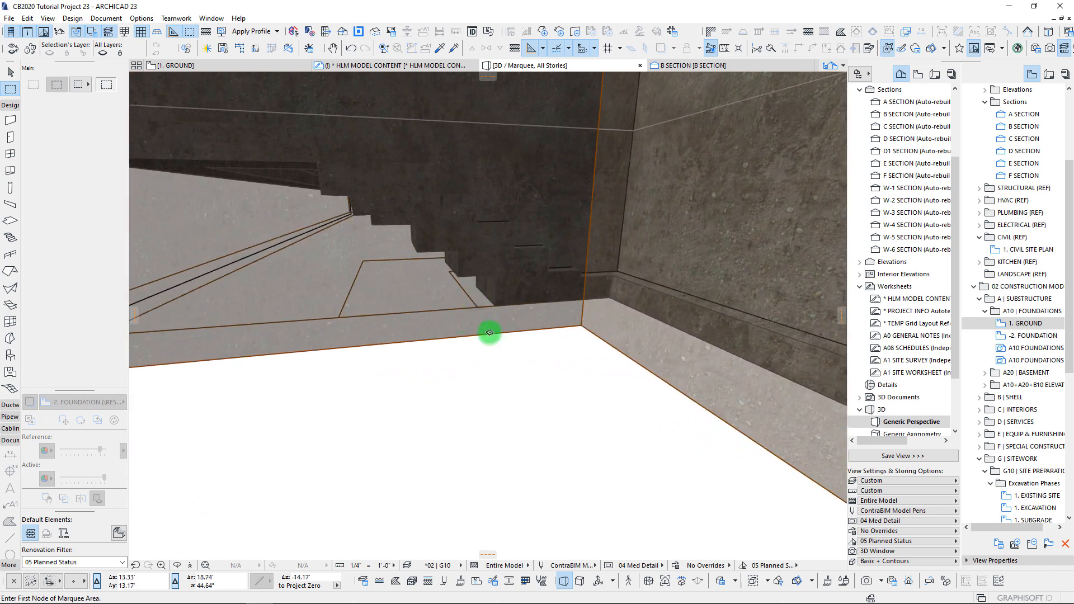
left_click(492, 319, "shift")
scroll(520, 353, "down", 5)
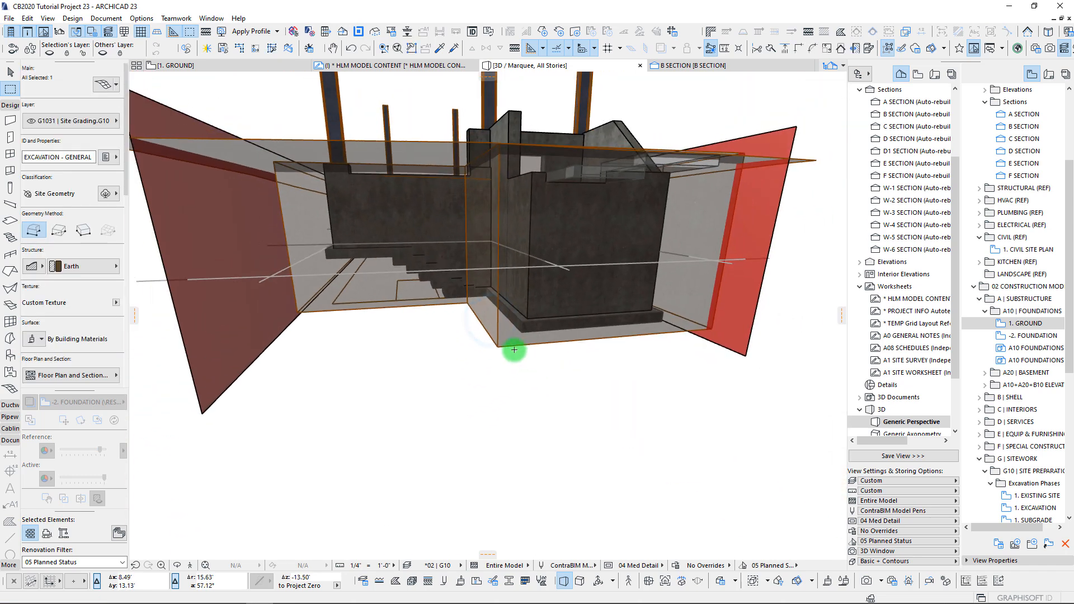
scroll(481, 347, "up", 4)
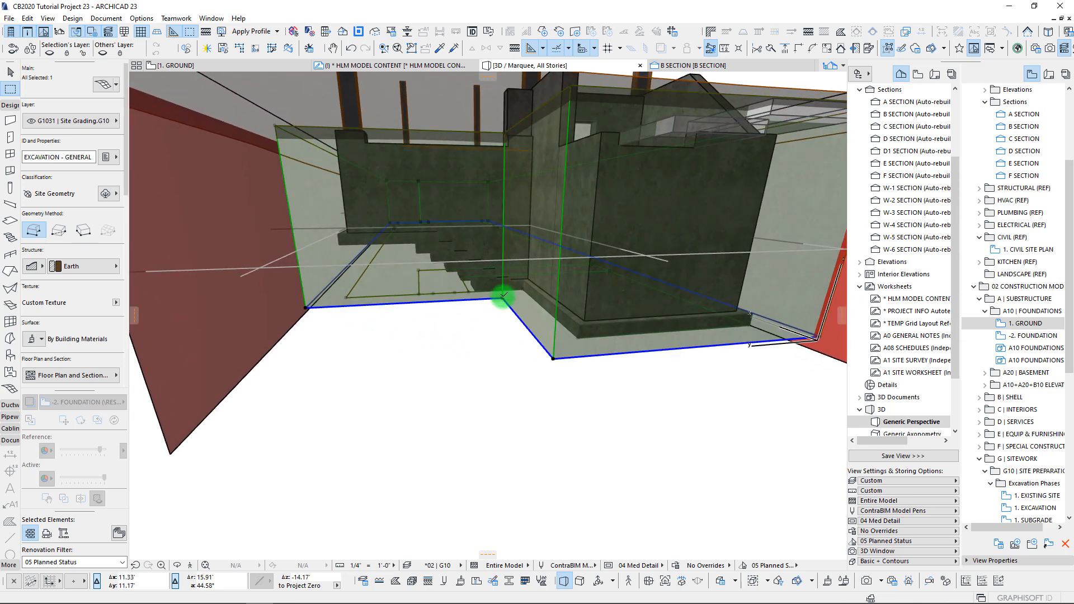
left_click_drag(506, 249, 496, 203)
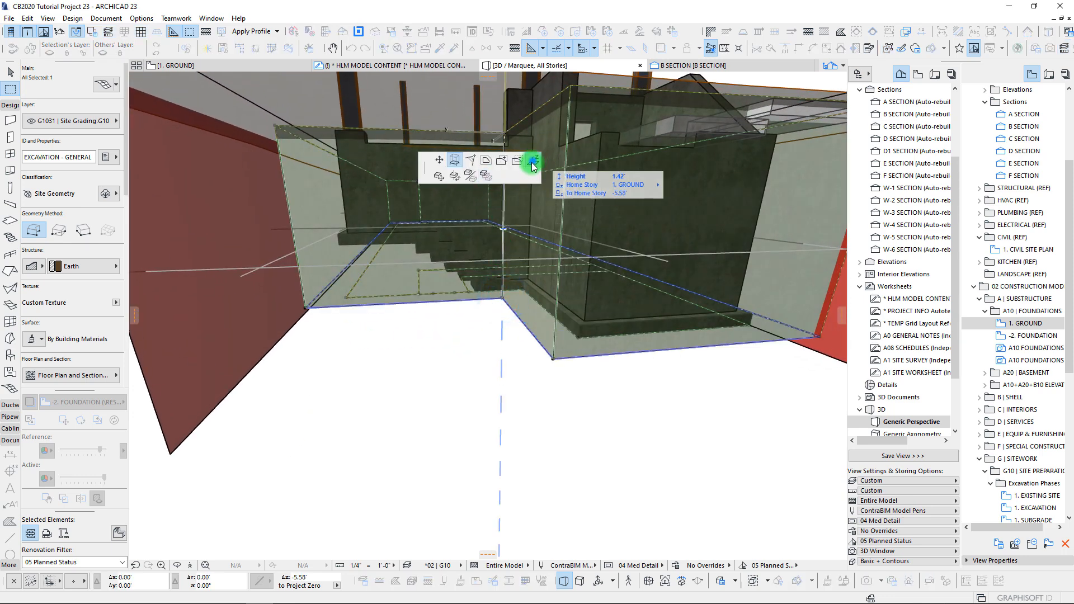
- Elevate the other boundary nodes of the excavation mesh around the stair end to the excavation top at Z -4.71'
middle_click_drag(551, 207, 418, 323, "shift")
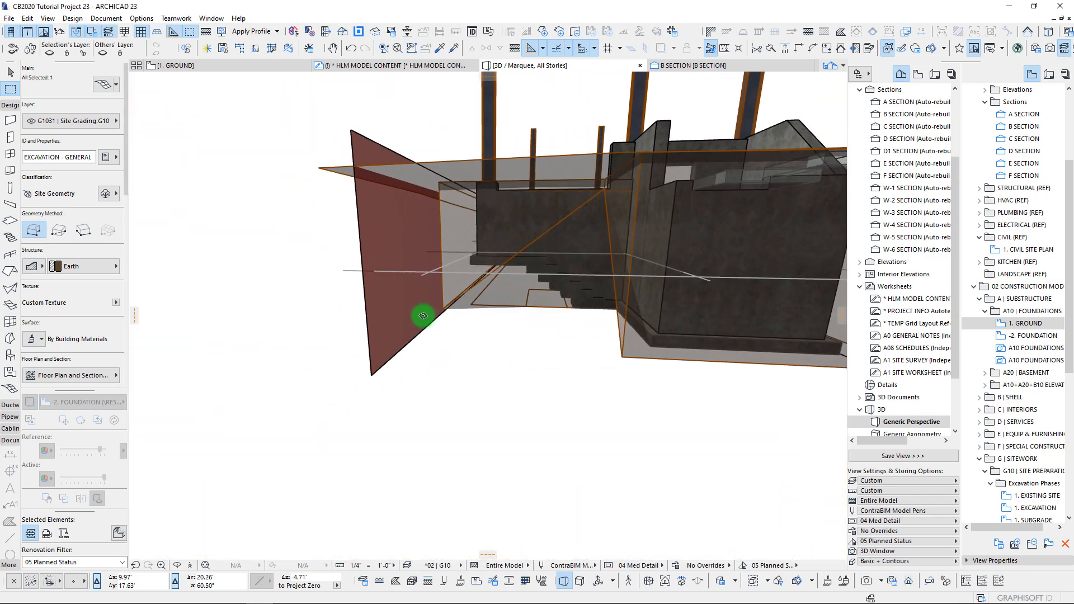
middle_click_drag(607, 225, 508, 296, "shift")
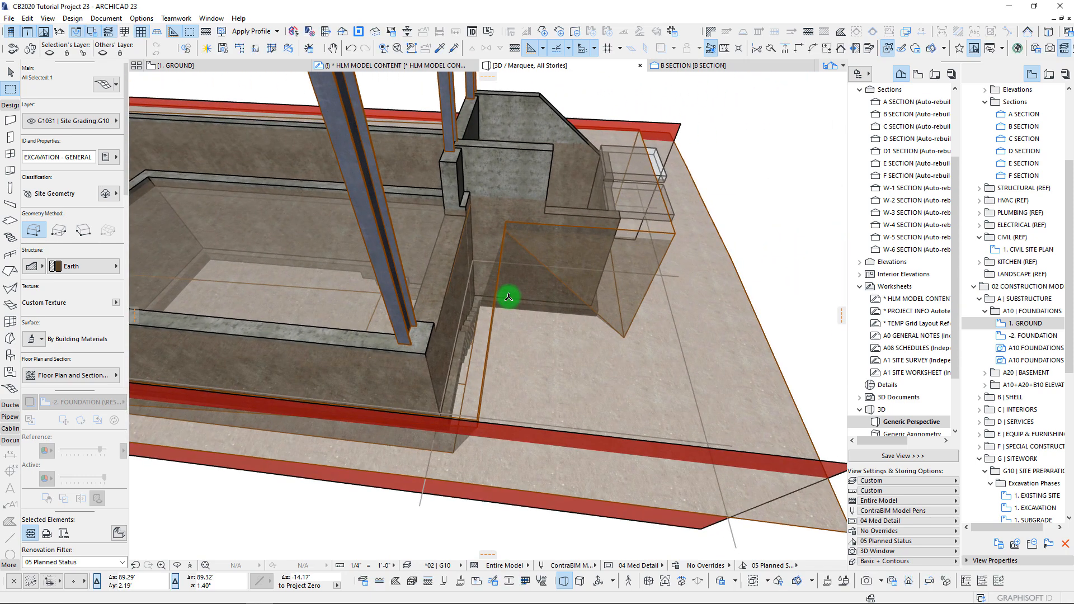
middle_click_drag(686, 317, 413, 241, "shift")
left_click(412, 237)
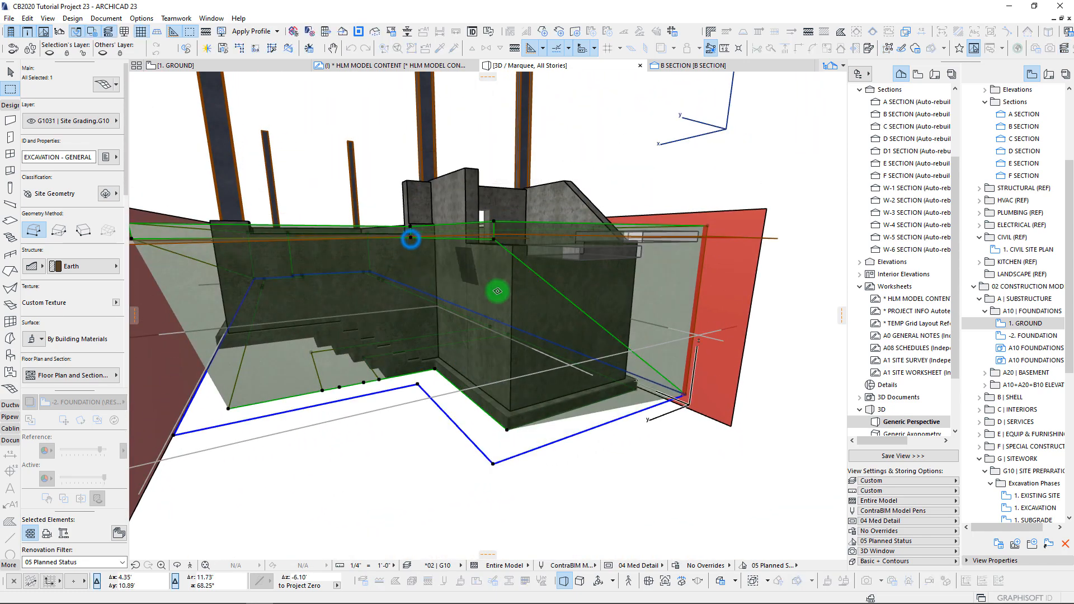
left_click(685, 394)
left_click(813, 345)
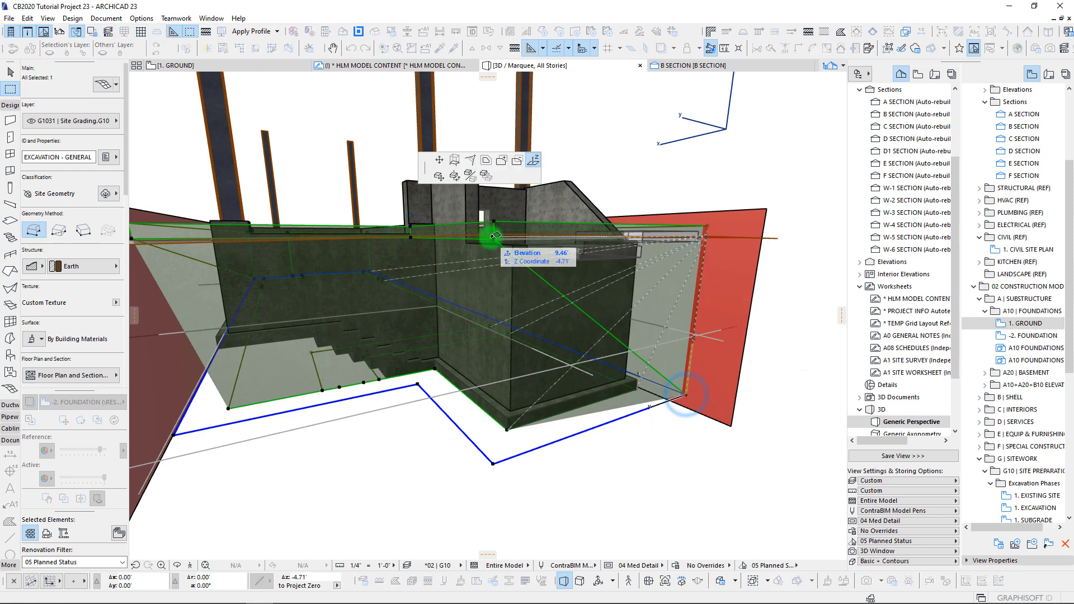
middle_click_drag(494, 236, 568, 297, "shift")
- Offset the mesh's outer edge beside the stair outward, and the adjoining edge facing the footing steps outward about 6.30'
scroll(491, 307, "up", 5)
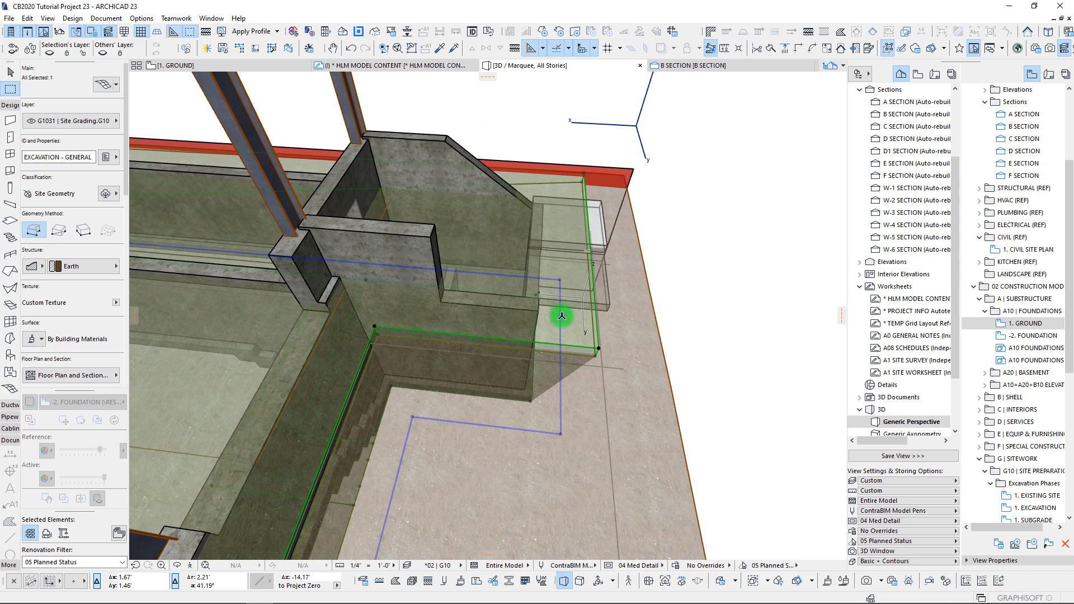
left_click(561, 316)
left_click(484, 166)
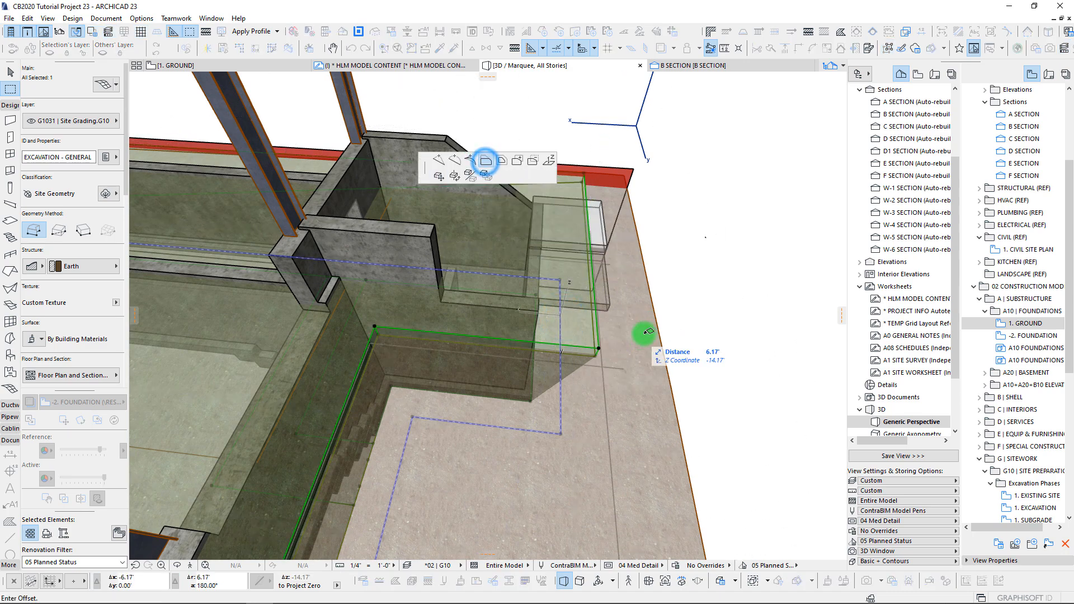
left_click(707, 329)
middle_click_drag(708, 329, 446, 300, "shift")
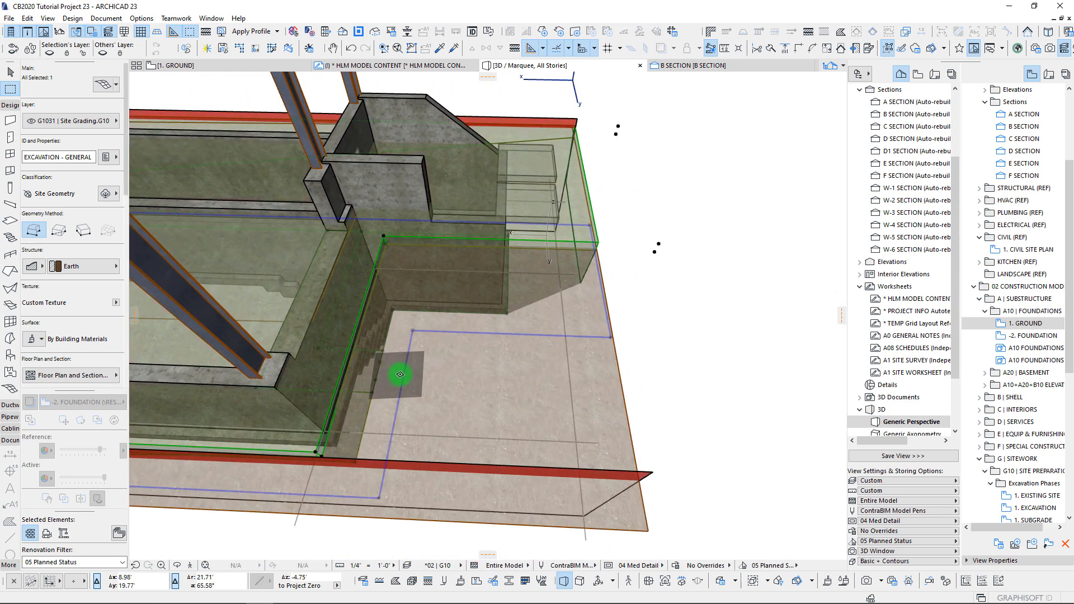
left_click(403, 379)
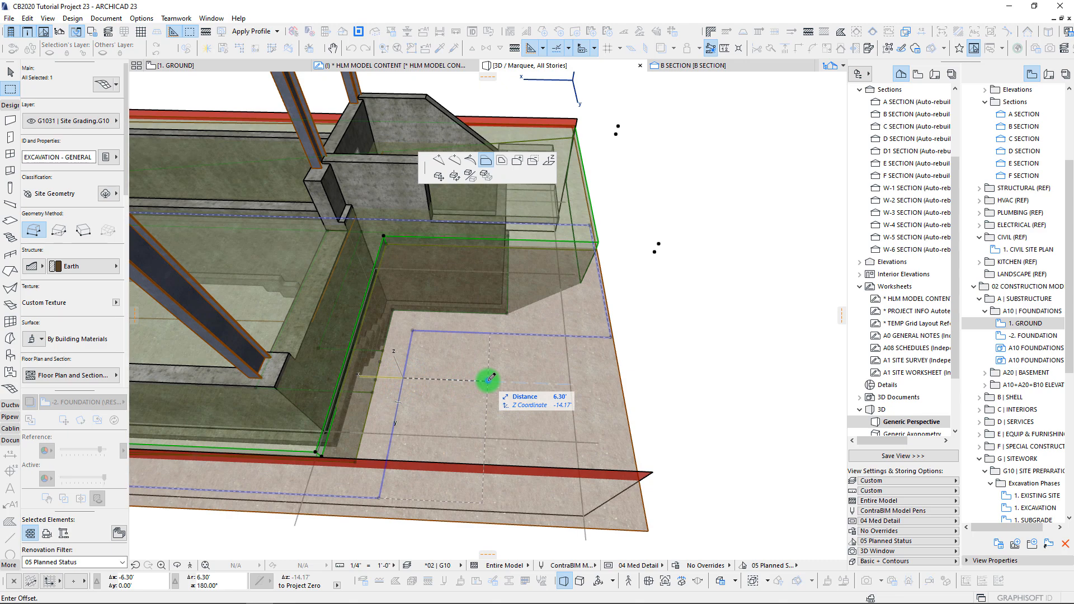
left_click(489, 379)
- Offset the short recess edge away from the stair foundation and the edge facing the footing steps further outward
left_click(523, 336)
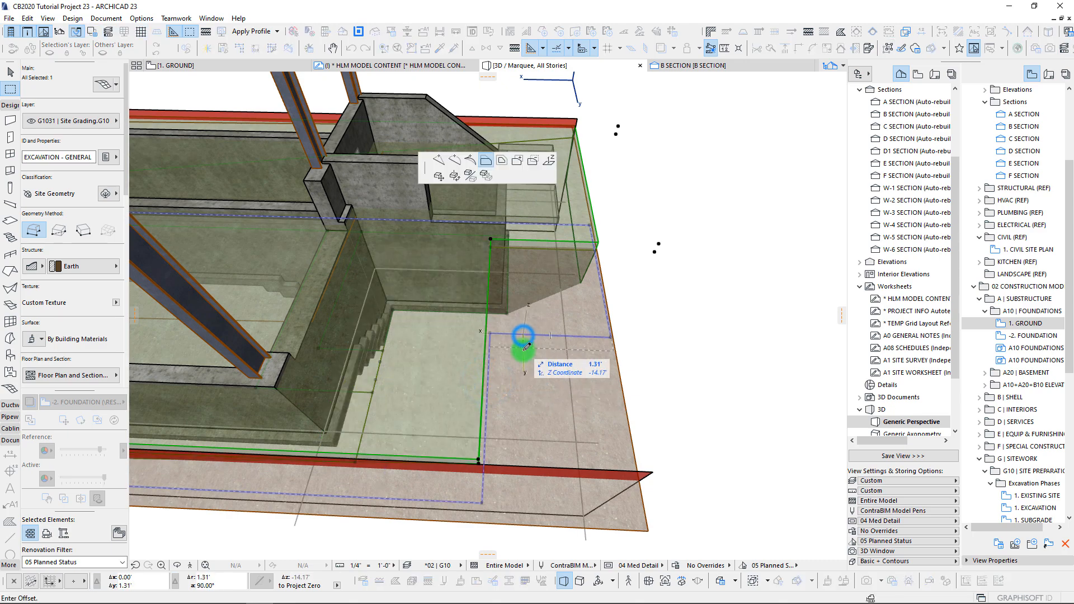
middle_click_drag(517, 382, 488, 377, "shift")
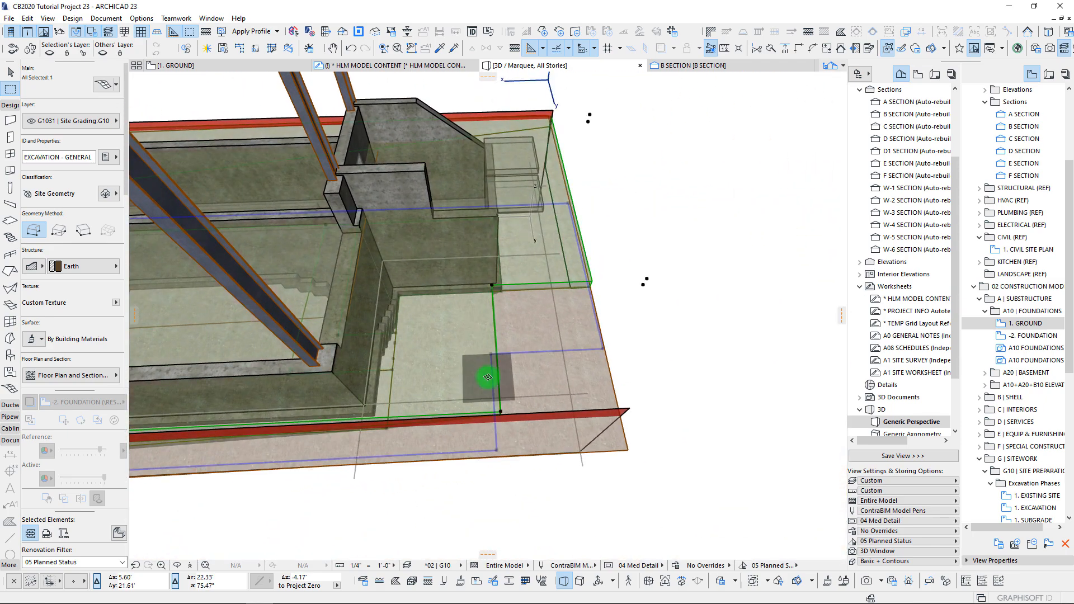
left_click(493, 376)
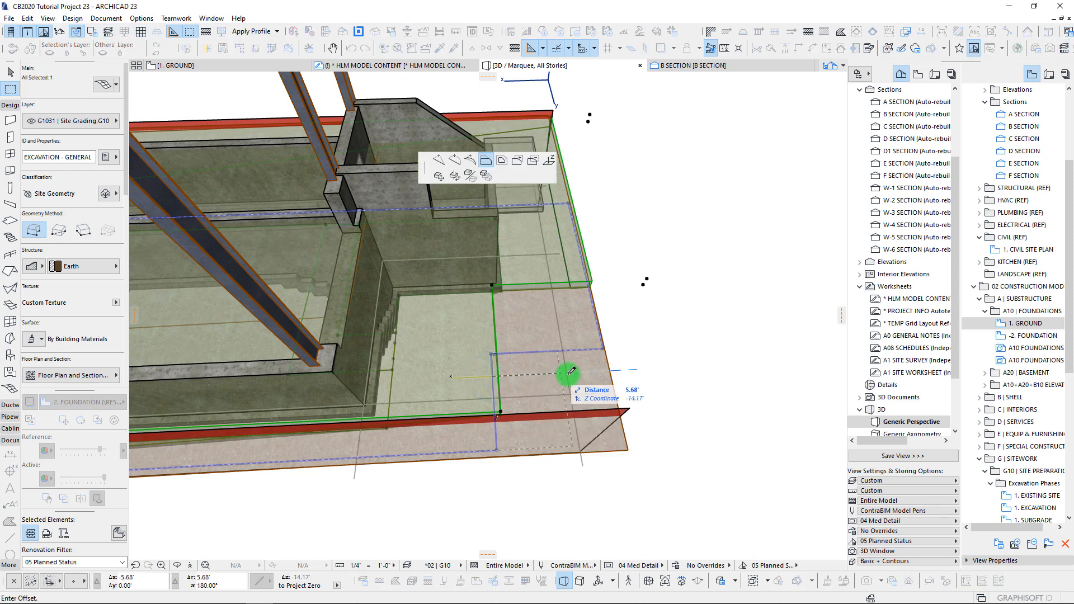
middle_click_drag(487, 347, 459, 398, "shift")
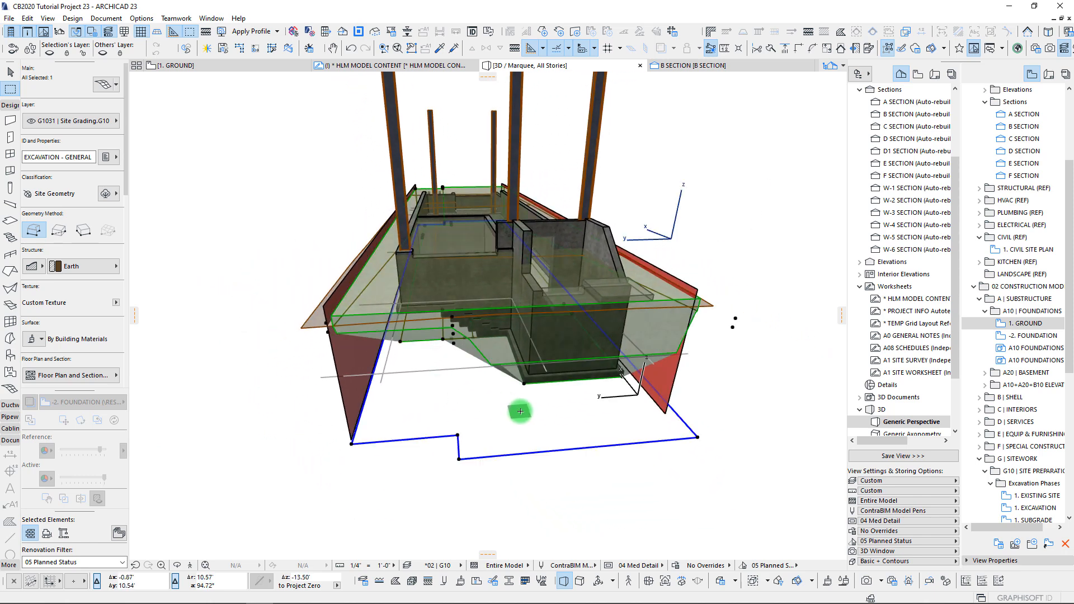
- Elevate the ridge points at the outer footing corner and at the top of the footing steps to the upper footing's underside
scroll(431, 342, "up", 10)
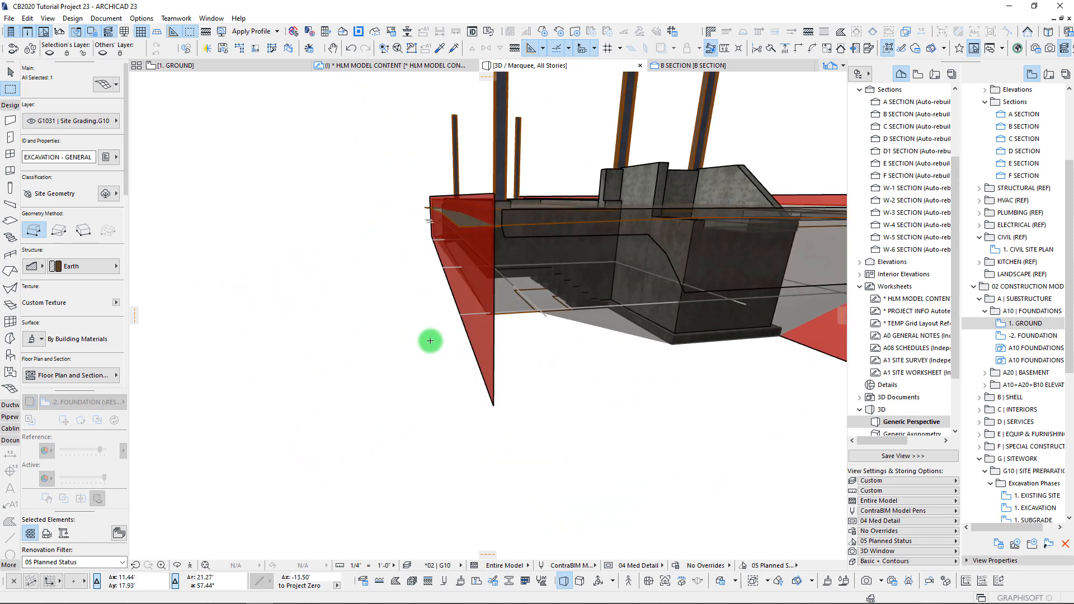
left_click(346, 467)
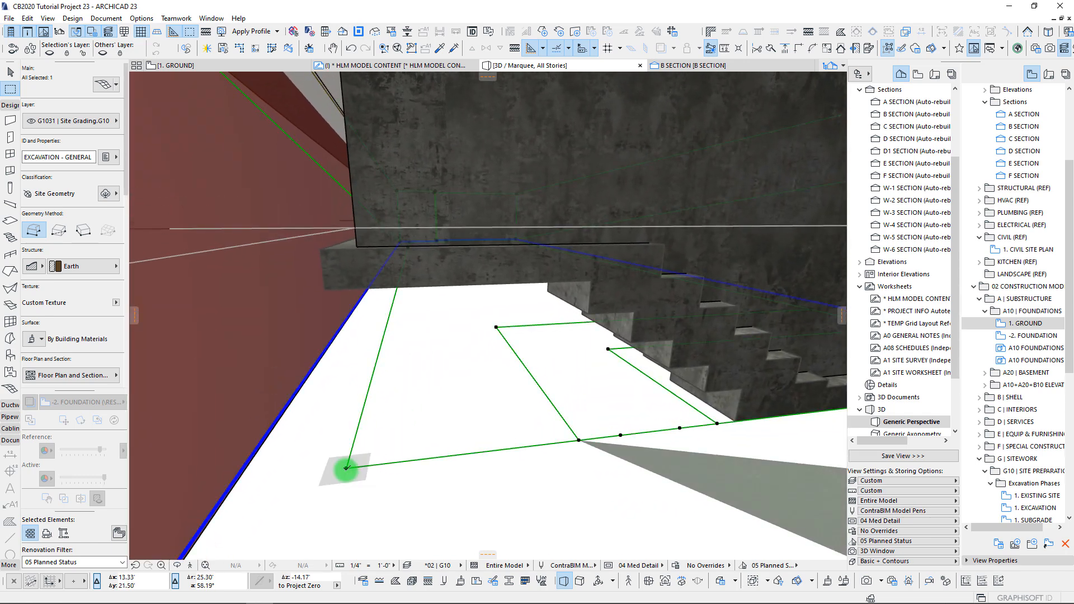
left_click(346, 468)
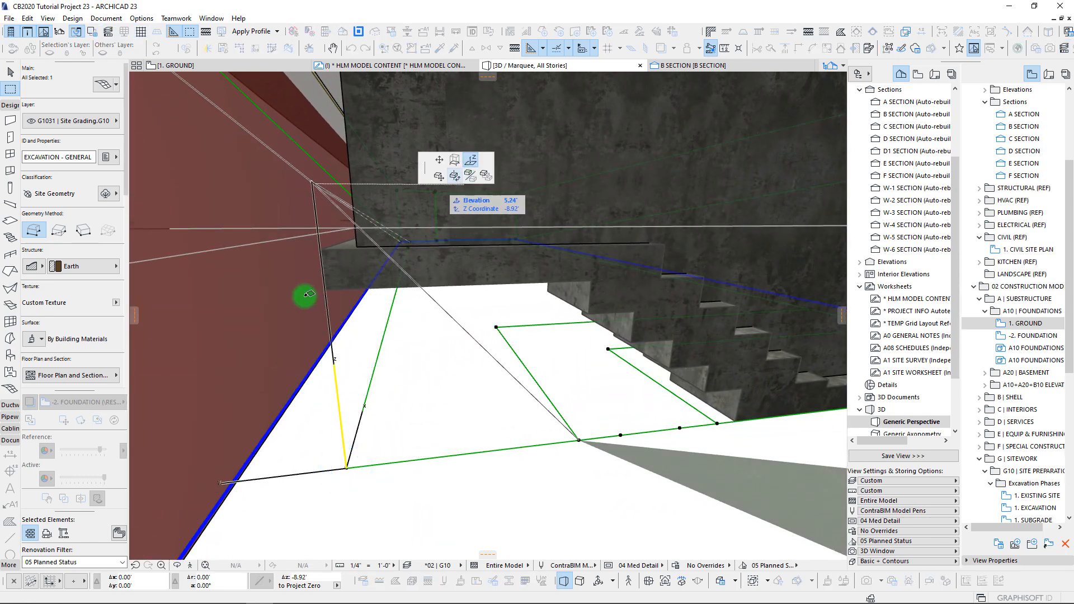
left_click(328, 288)
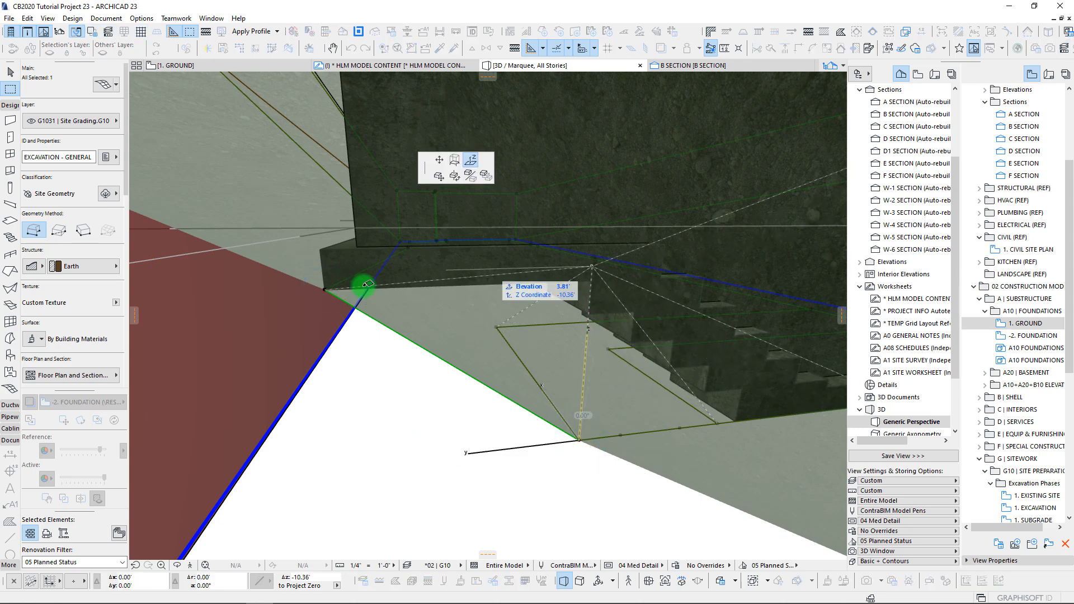
left_click(326, 289)
- Elevate the next two ridge points along the footing steps to the step undersides at Z -11.30' and -12.64'
middle_click_drag(570, 321, 326, 422, "shift")
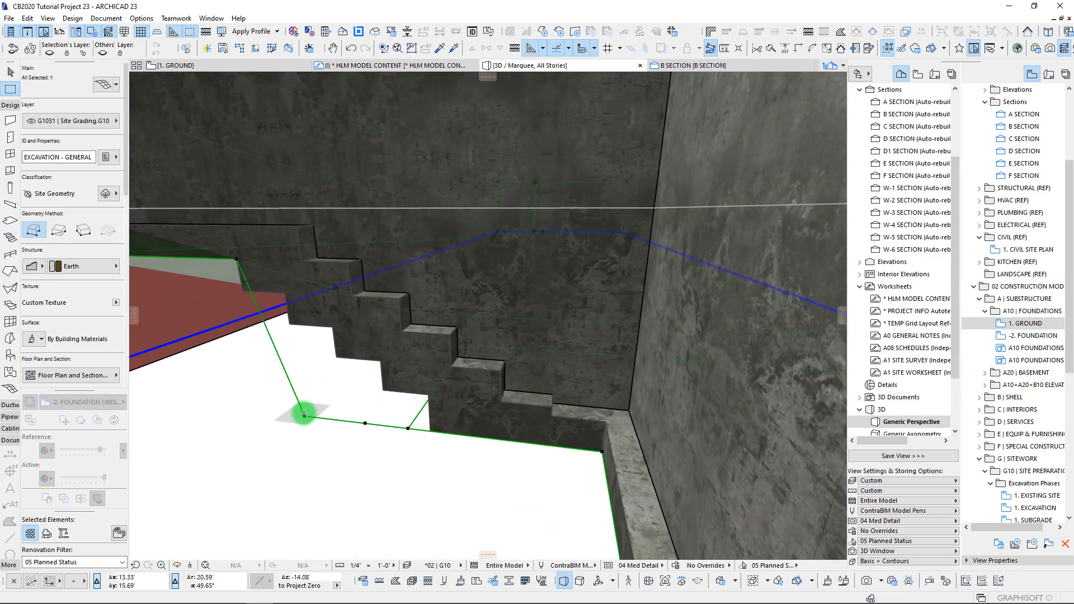
left_click(305, 413)
left_click(411, 432)
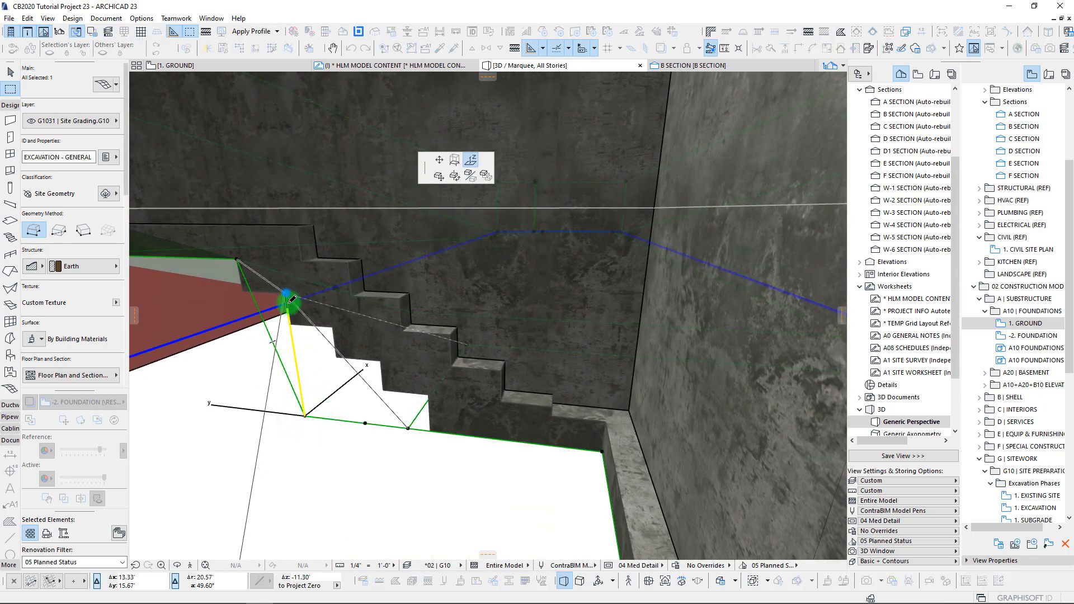
left_click(287, 291)
left_click(366, 423)
left_click(380, 362)
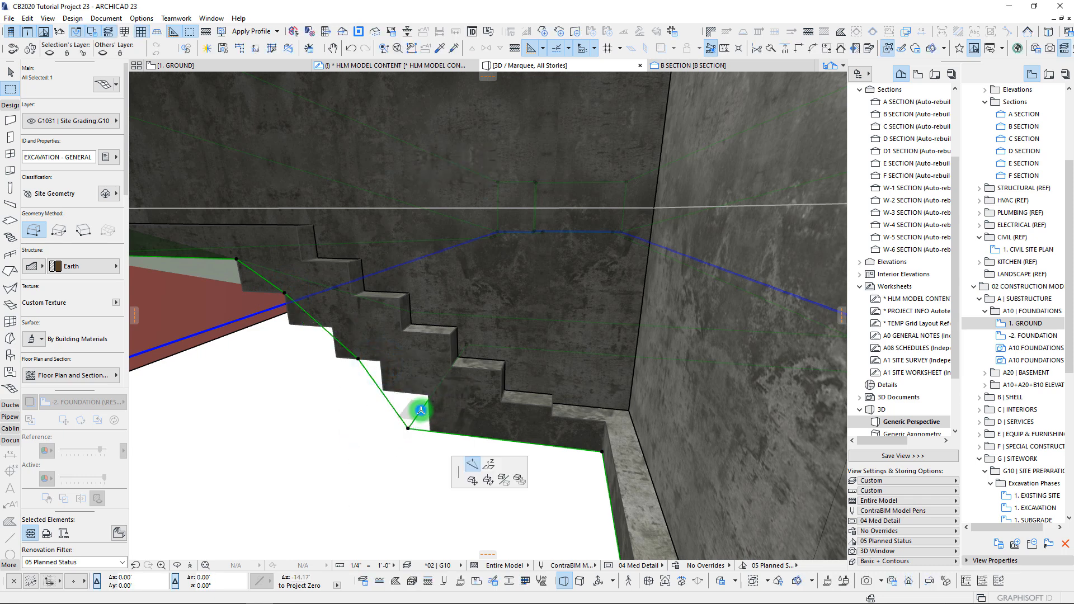
key("Escape")
- Move the lowest ridge point about 0.57' and the one above it 0.50' horizontally onto their footing step corners
left_click(408, 429)
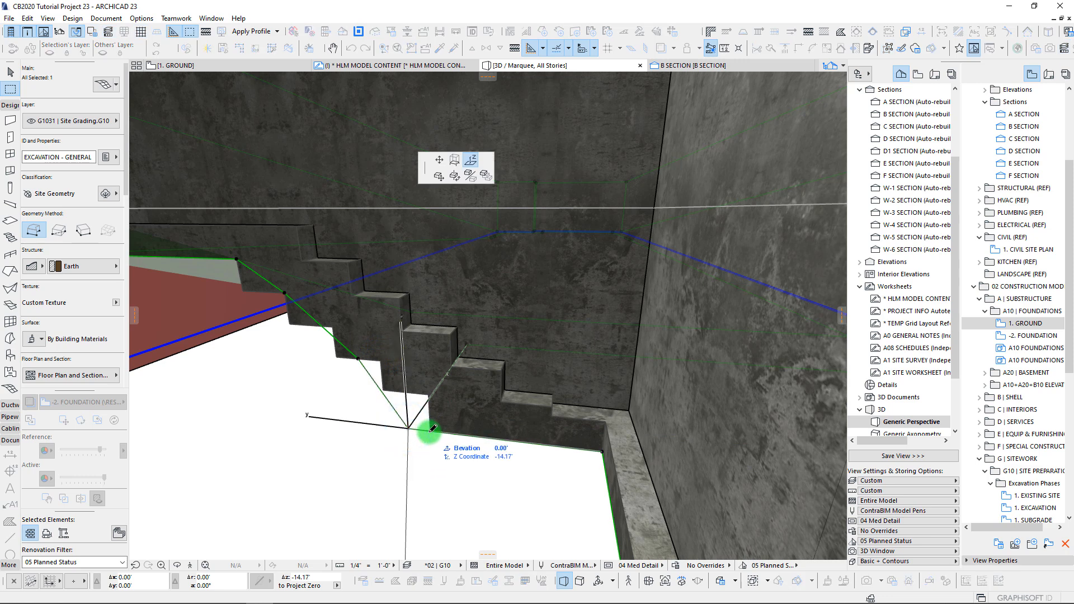
left_click(439, 160)
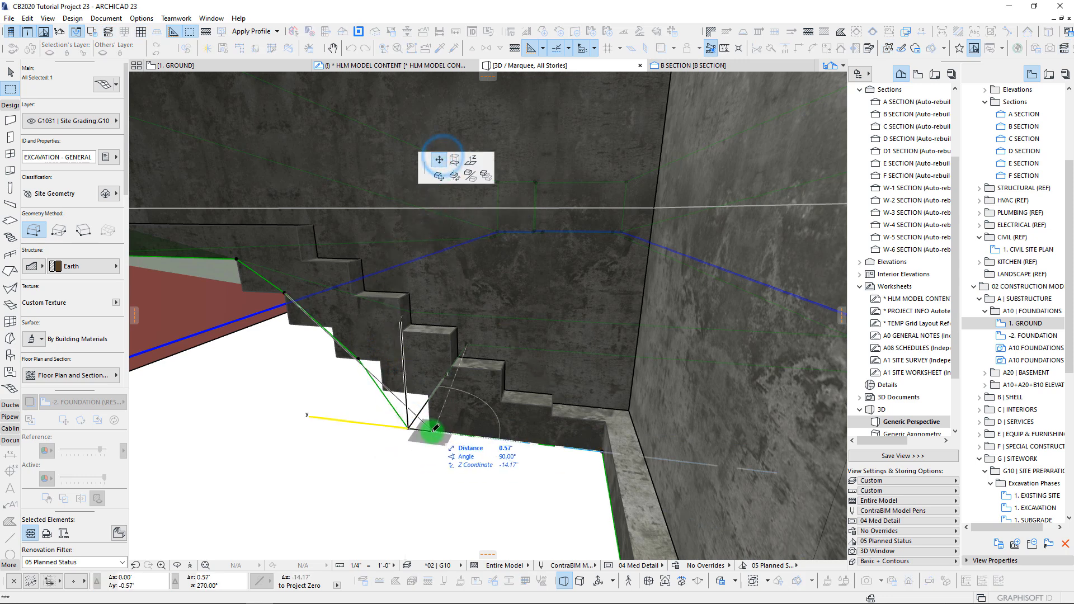
left_click(432, 430)
middle_click_drag(435, 423, 450, 384, "shift")
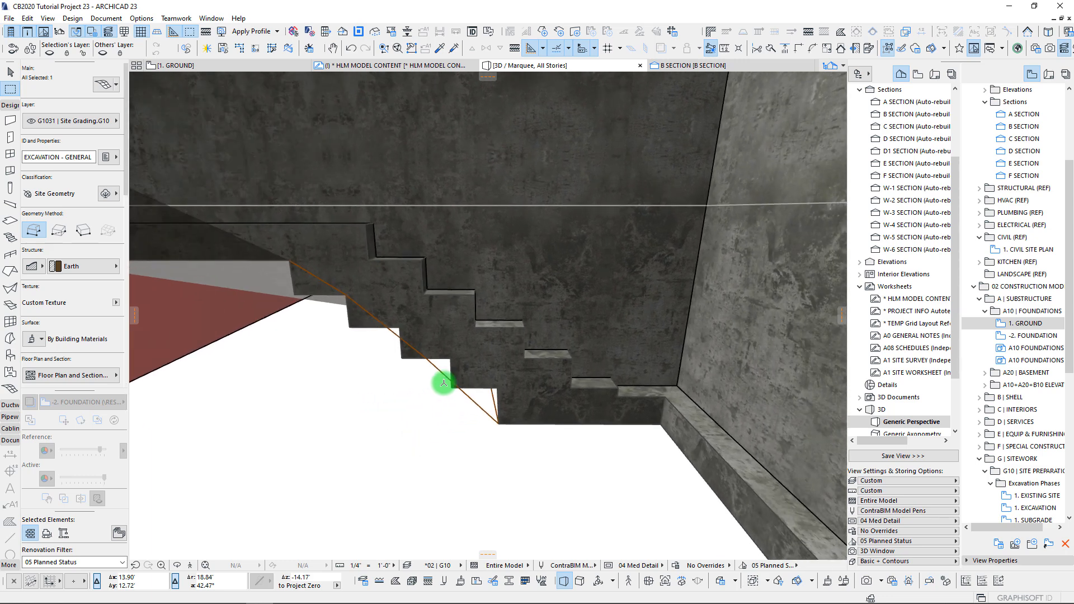
left_click(427, 355)
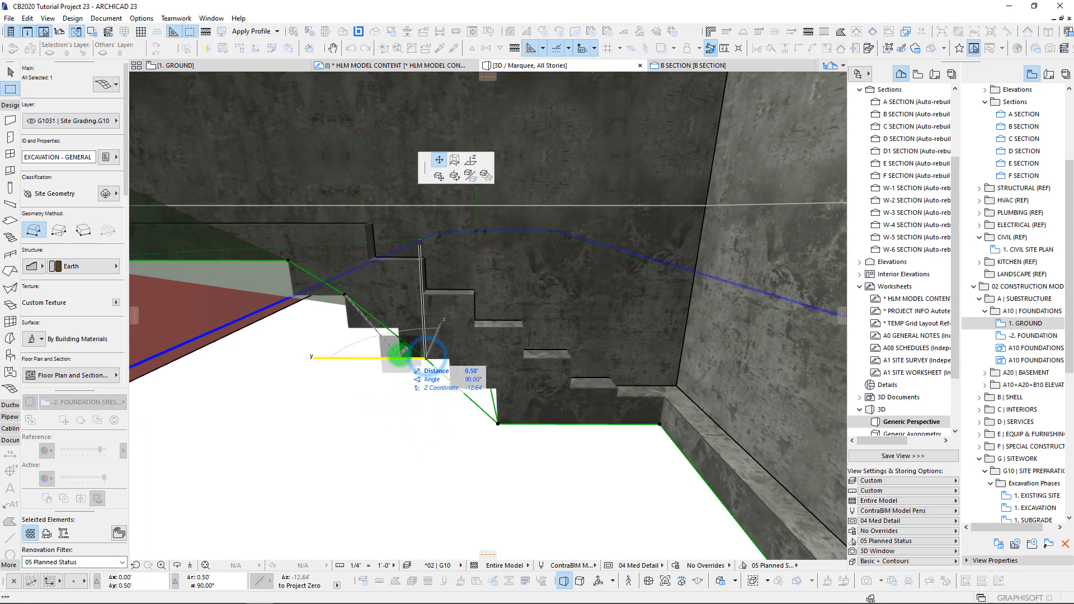
left_click(401, 356)
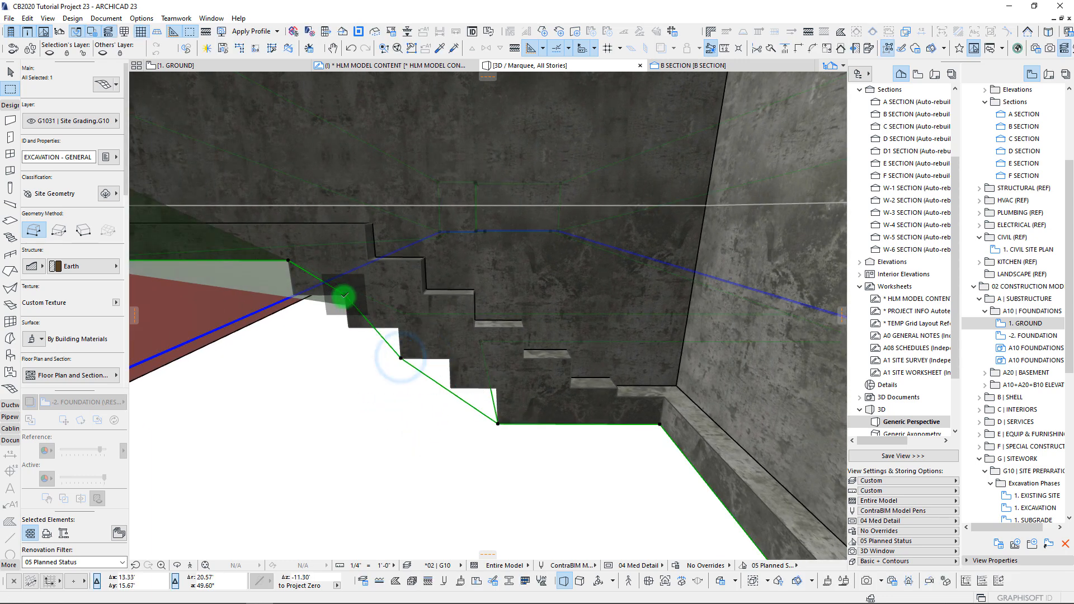
- Try to move the ridge point at Z -11.30' horizontally about 1' to the neighbouring corner of its footing step
left_click(345, 294)
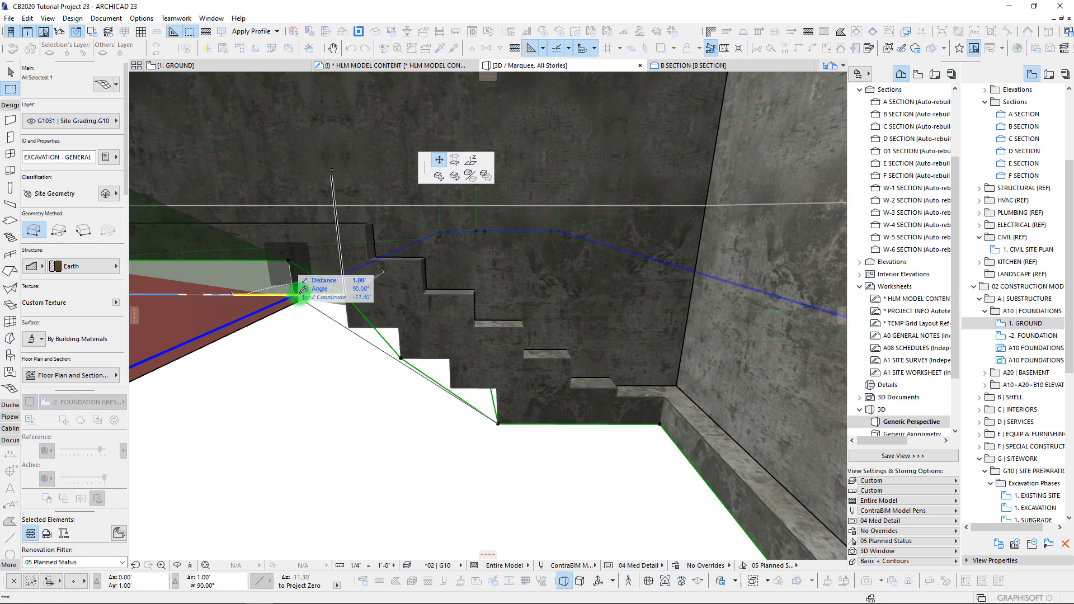
middle_click_drag(300, 301, 395, 371)
scroll(361, 295, "up", 1)
left_click(347, 288)
scroll(448, 323, "down", 1)
scroll(393, 378, "up", 1)
left_click(375, 381)
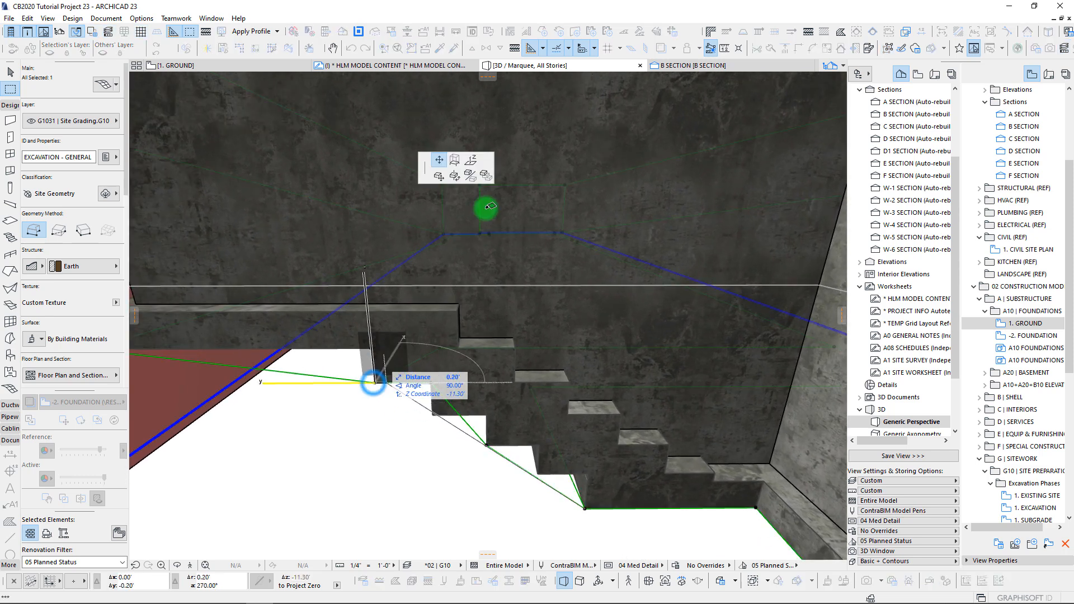
left_click(373, 346)
middle_click_drag(620, 498, 326, 327, "shift")
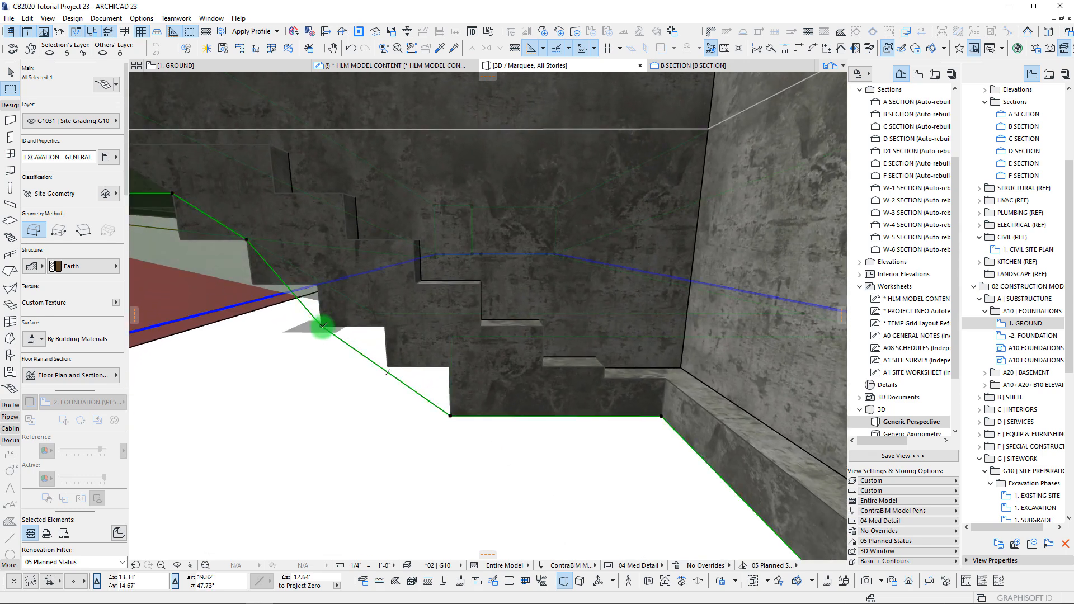
- Move the ridge point at Z -12.64' horizontally onto the neighbouring corner of its footing step
left_click(323, 325)
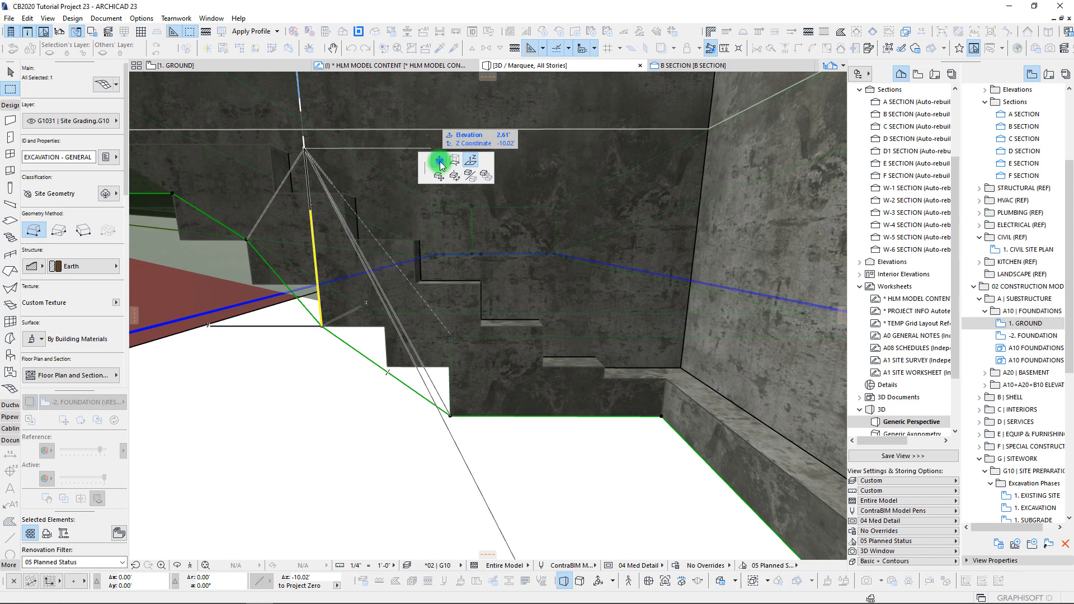
left_click(387, 327)
scroll(471, 387, "down", 2)
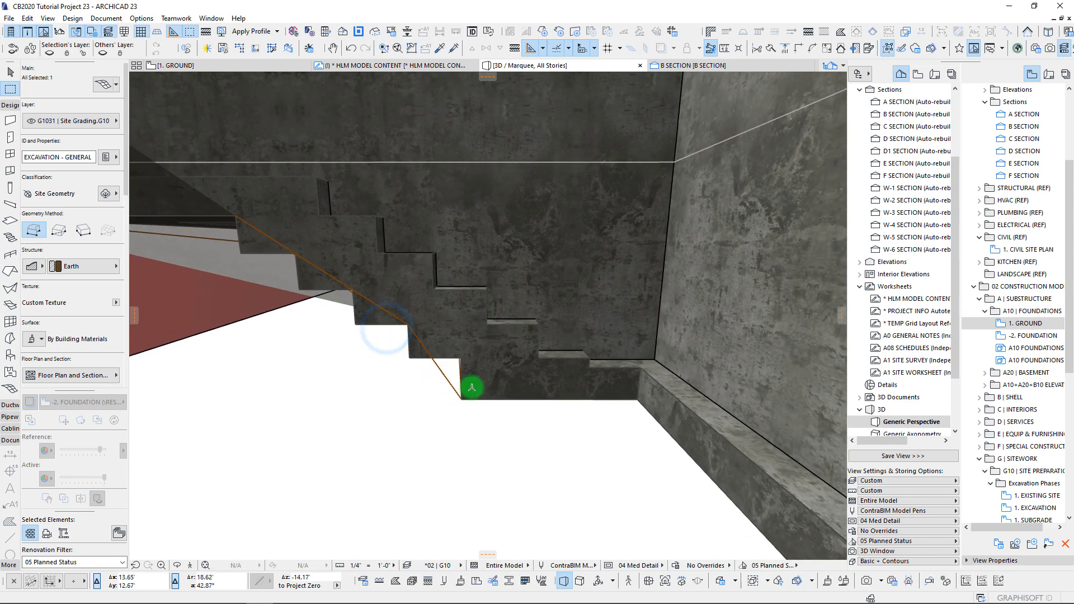
- Elevate the inner ridge point beside the footing steps 3.53' to the upper footing's underside at Z -10.64'
middle_click_drag(461, 397, 515, 396, "shift")
left_click(493, 385)
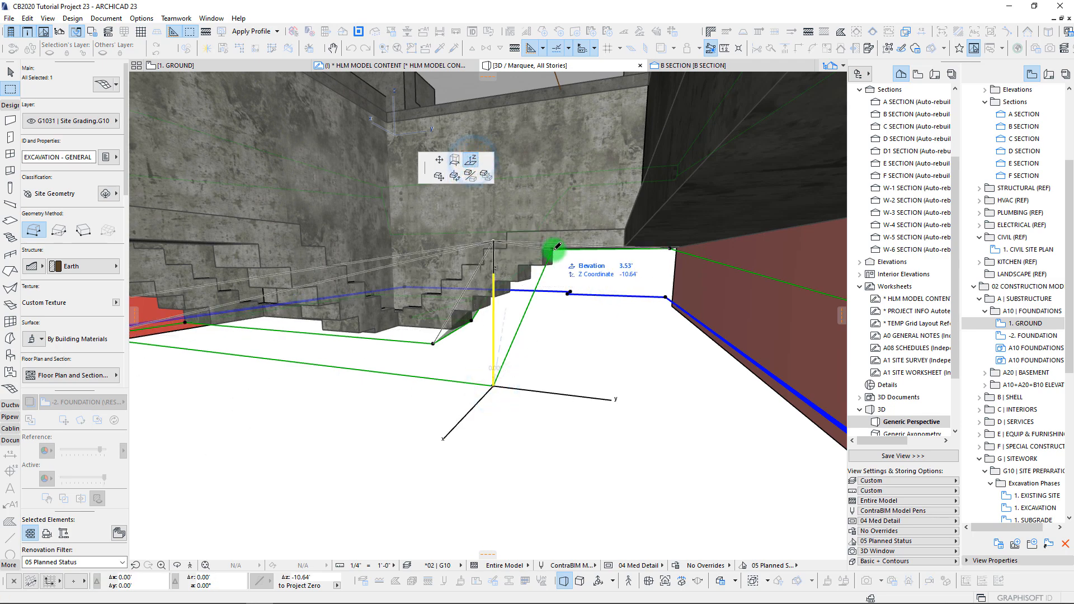
middle_click_drag(554, 250, 553, 248, "shift")
- Move the inner ridge point at Z -14.17' horizontally about 0.78' into line with the corner of the adjoining stepped footing
middle_click_drag(246, 350, 261, 436, "shift")
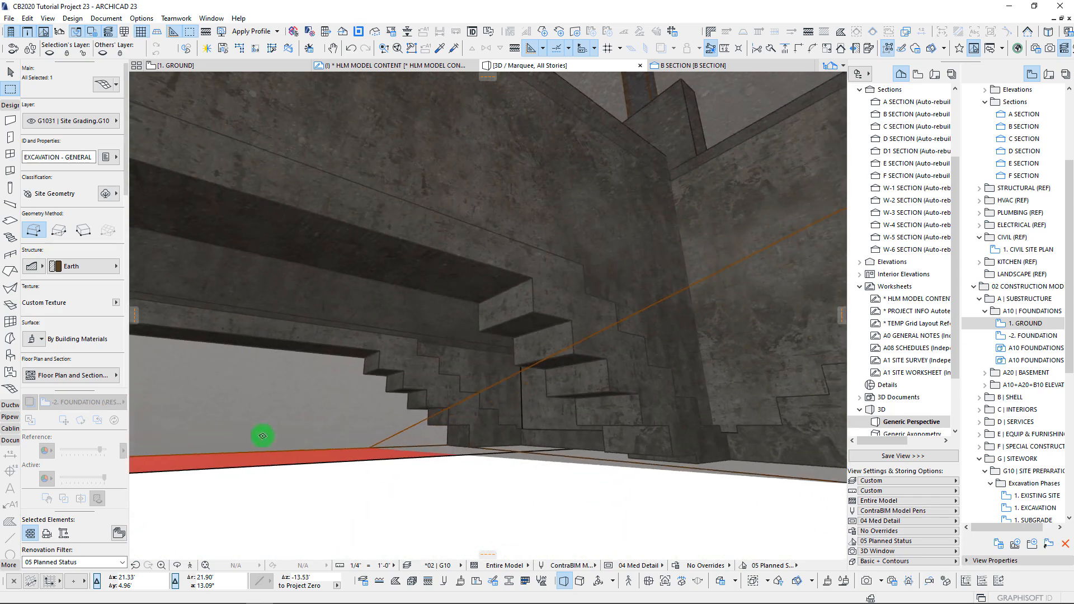
left_click(370, 444)
middle_click_drag(404, 359, 631, 447, "shift")
left_click(632, 428)
middle_click_drag(447, 388, 458, 477, "shift")
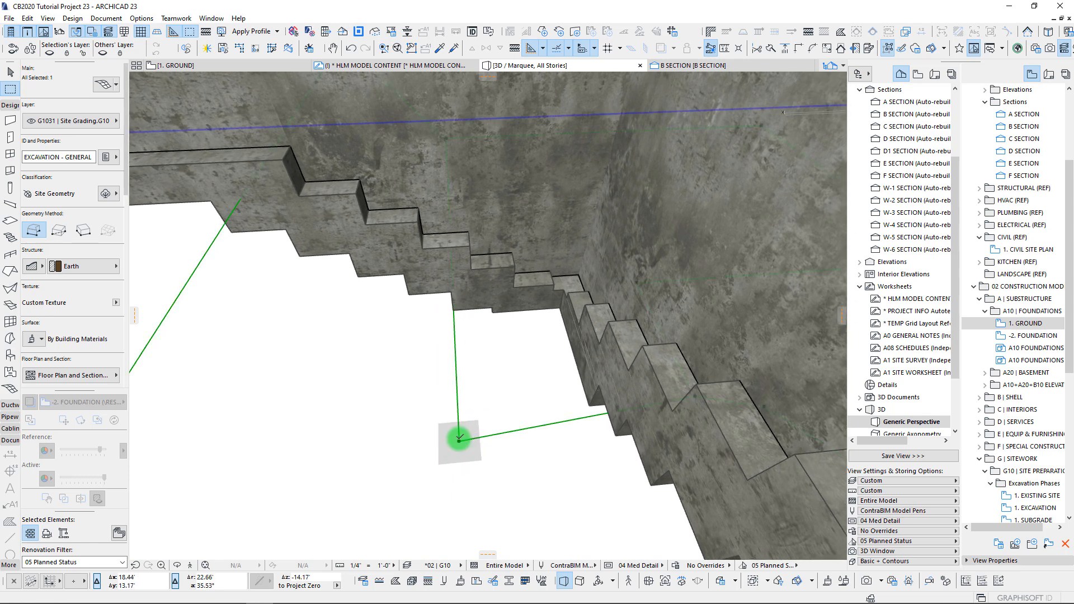
left_click(459, 440)
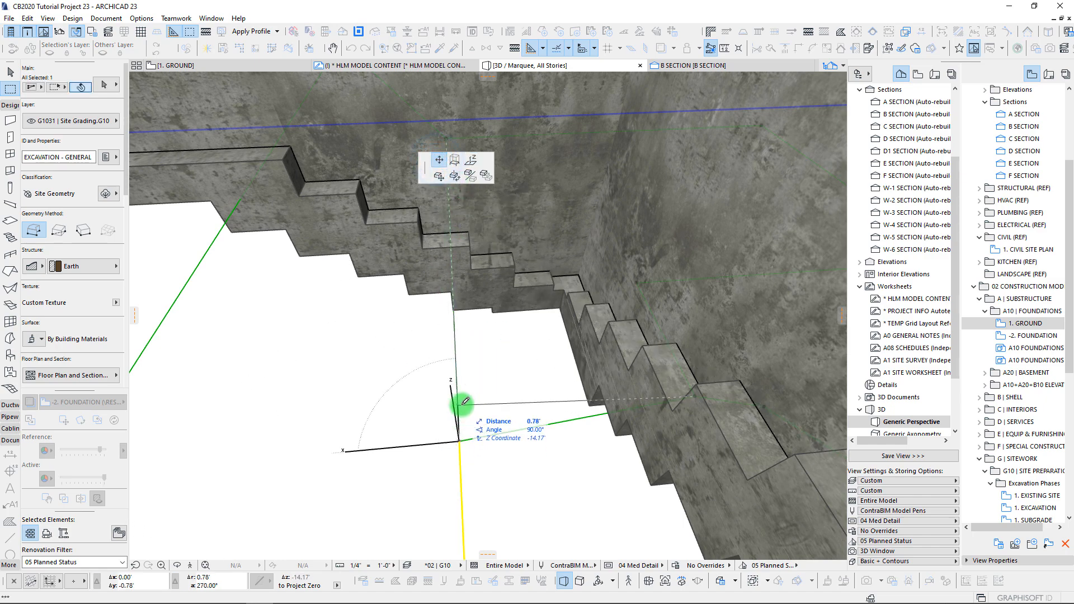
left_click(593, 401)
- Move the inner ridge point at Z -10.64' horizontally into line with the corner at the top of the footing steps
middle_click_drag(487, 376, 439, 433, "shift")
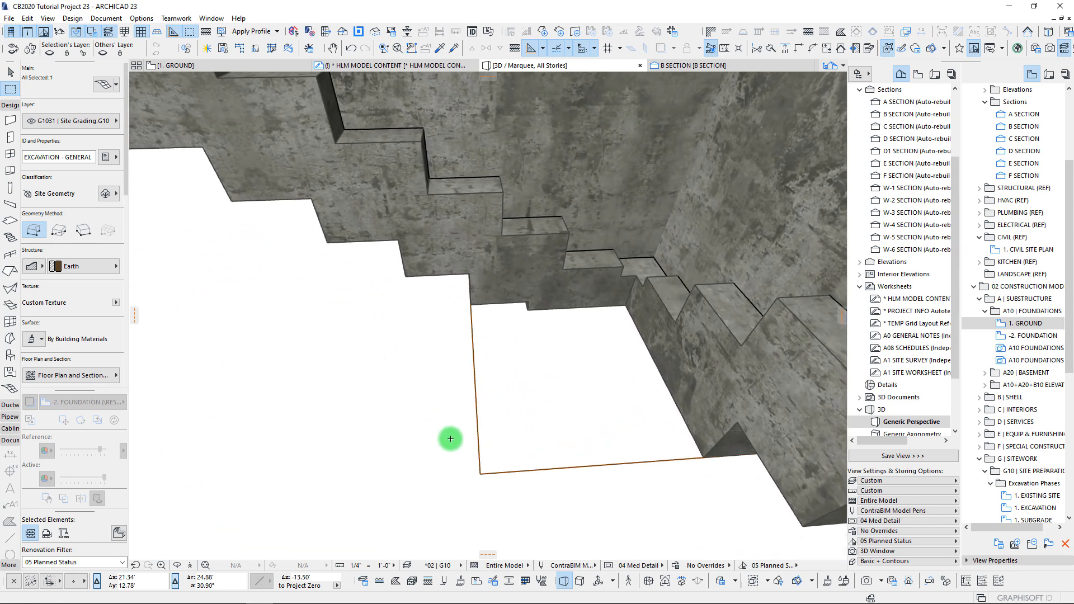
middle_click_drag(516, 212, 430, 234, "shift")
middle_click_drag(338, 217, 459, 484, "shift")
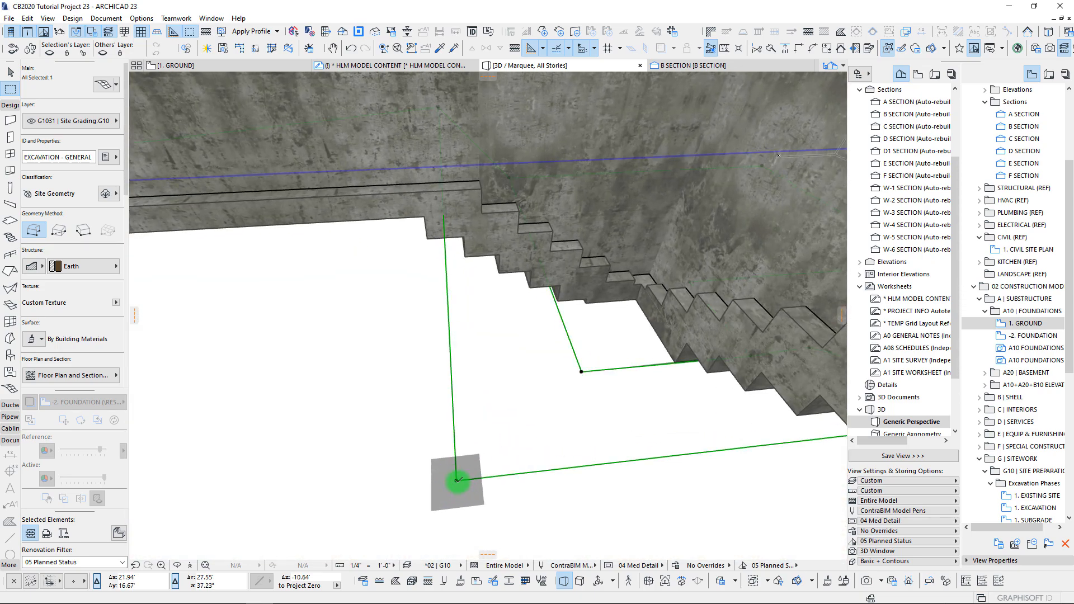
left_click(458, 480)
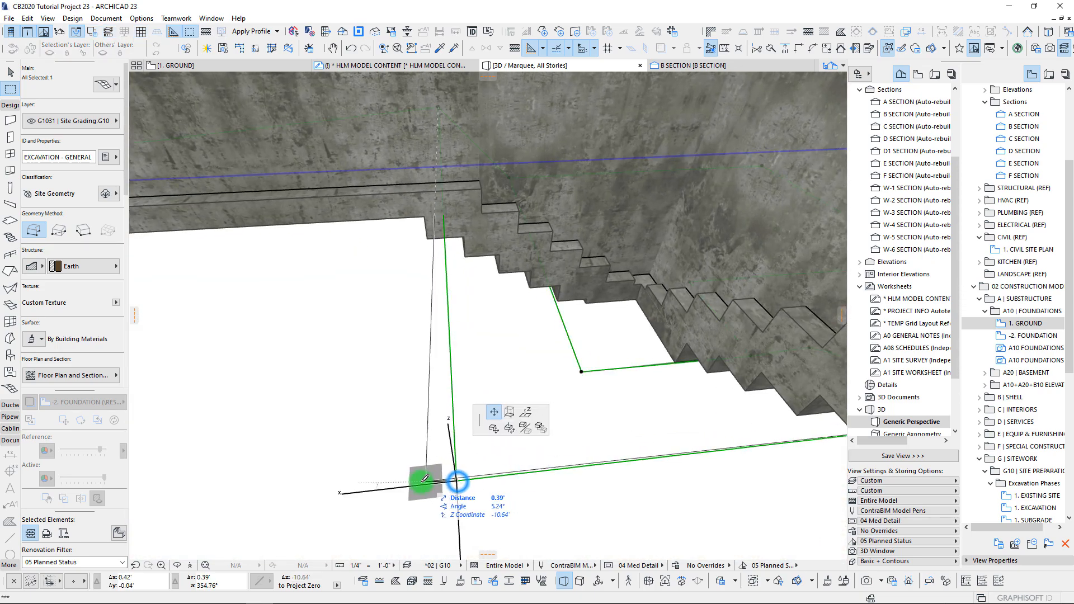
left_click(426, 215)
- Try to move the outer ridge point at Z -10.64' about 0.58' along the upper footing's edge
middle_click_drag(390, 246, 484, 323, "shift")
scroll(447, 315, "down", 5)
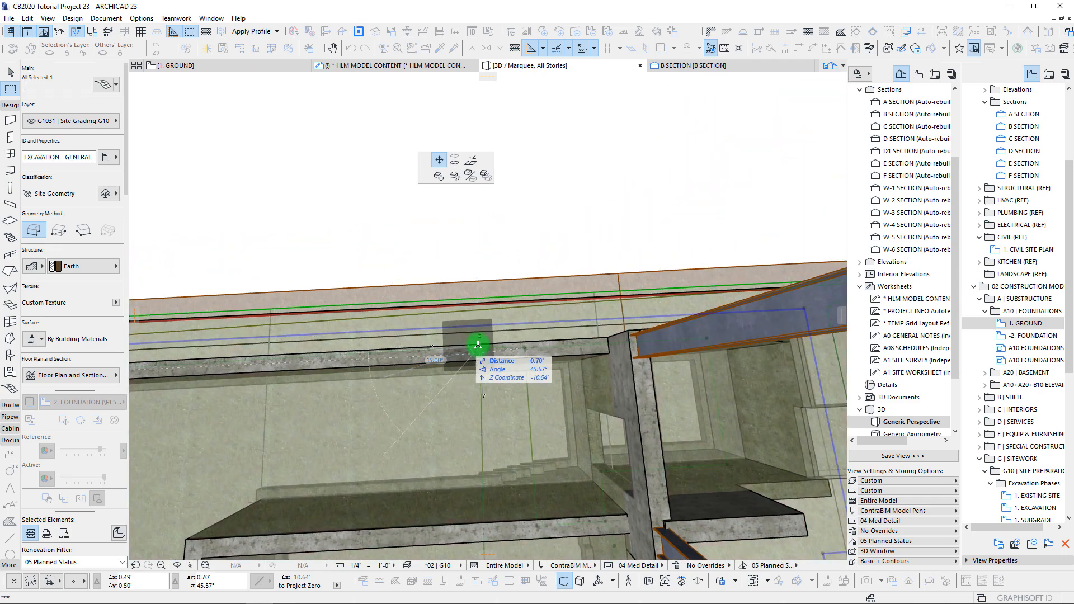
mouse_move(464, 354)
middle_mouse_down("shift")
mouse_move(417, 346)
mouse_move(459, 364)
middle_mouse_up("shift")
scroll(458, 368, "up", 5)
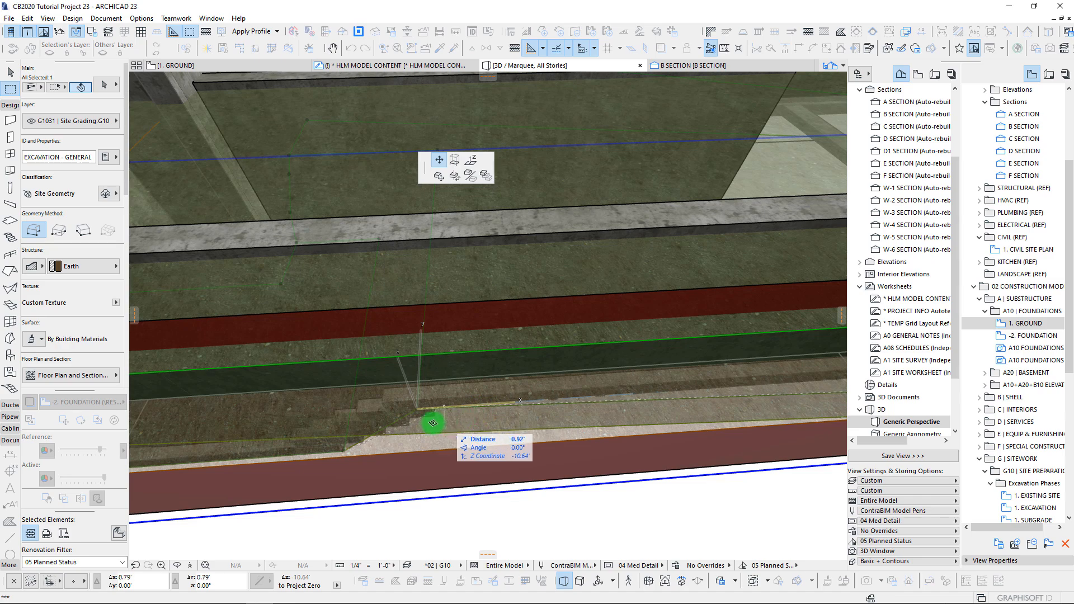
middle_click_drag(427, 411, 439, 419, "shift")
scroll(440, 420, "up", 5)
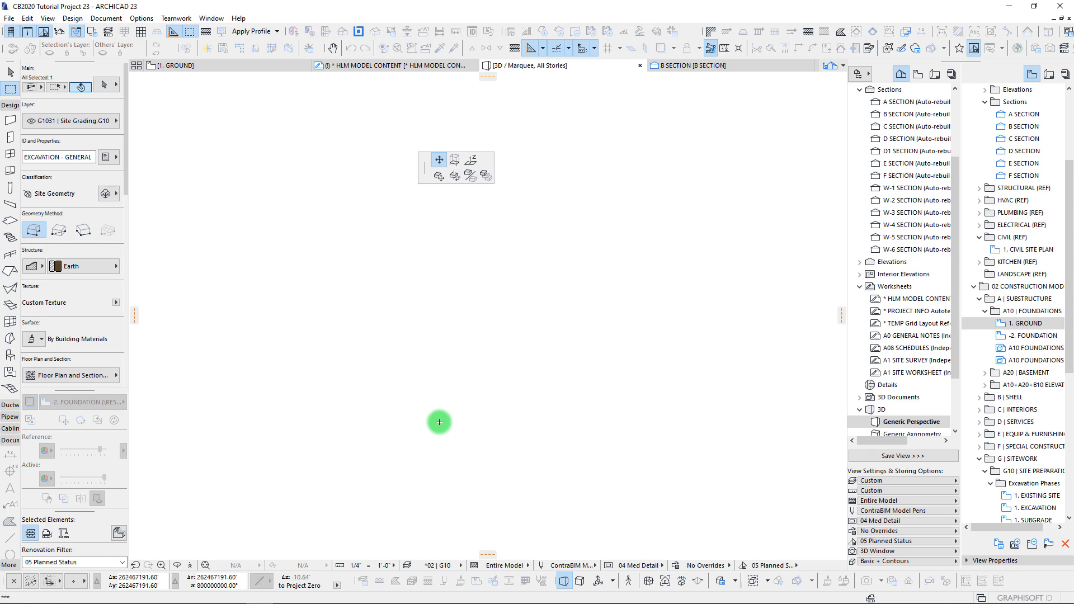
scroll(439, 421, "down", 2)
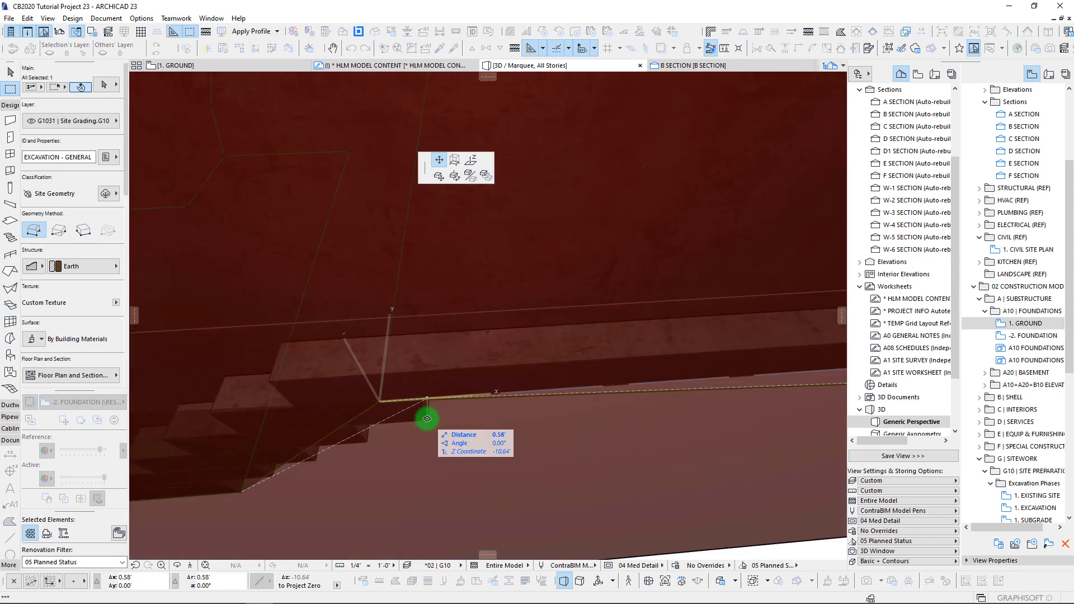
left_click(427, 418)
middle_click_drag(471, 420, 471, 413, "shift")
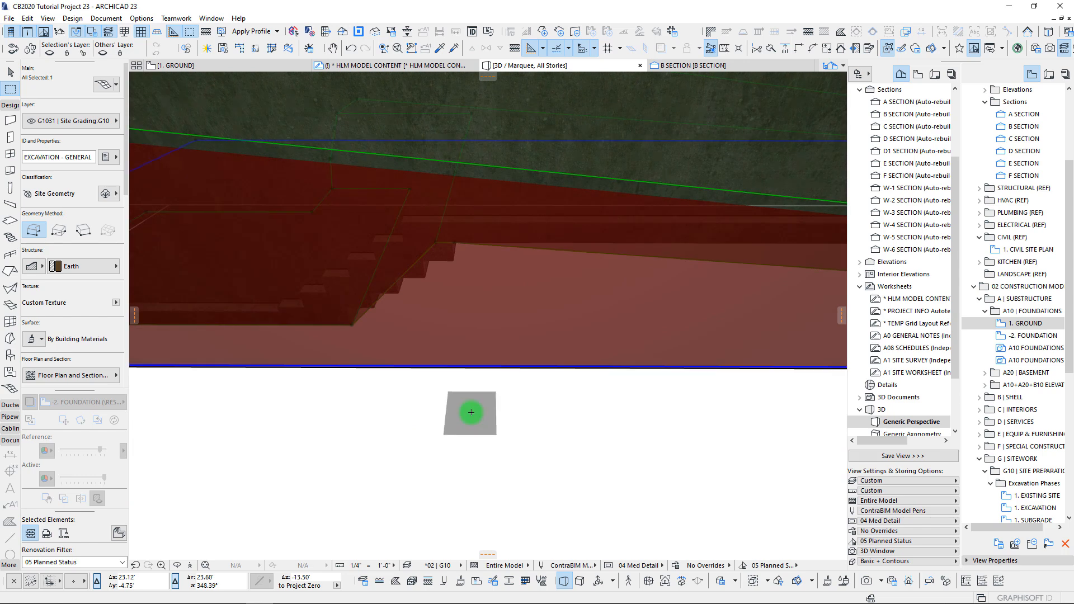
key("ctrl+z")
- Move the outer ridge point at Z -10.64' horizontally along the footing edge onto the top footing step's corner
scroll(454, 312, "up", 5)
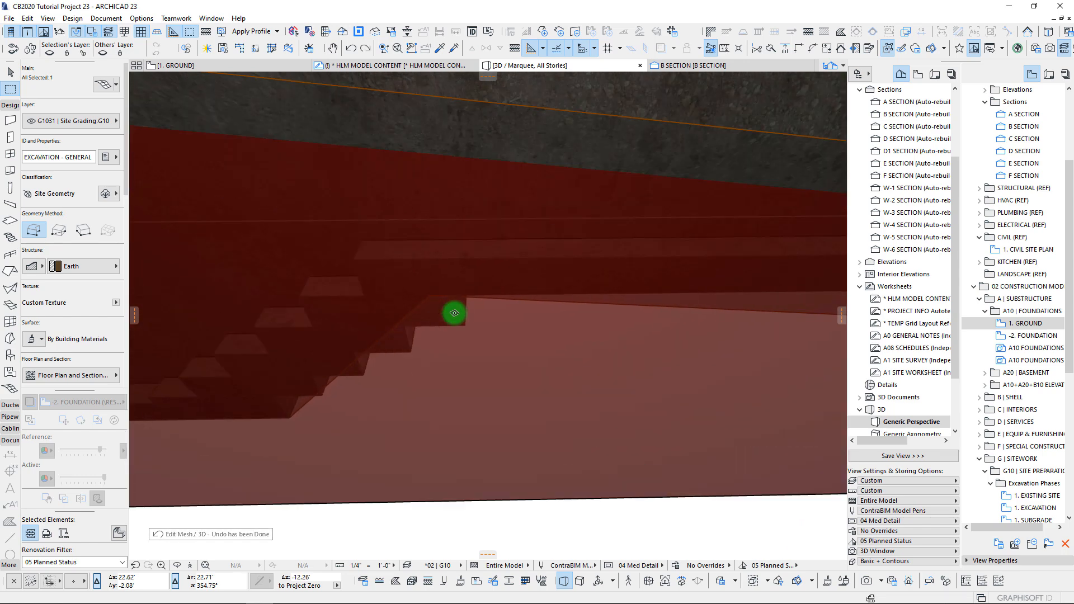
scroll(454, 312, "up", 1)
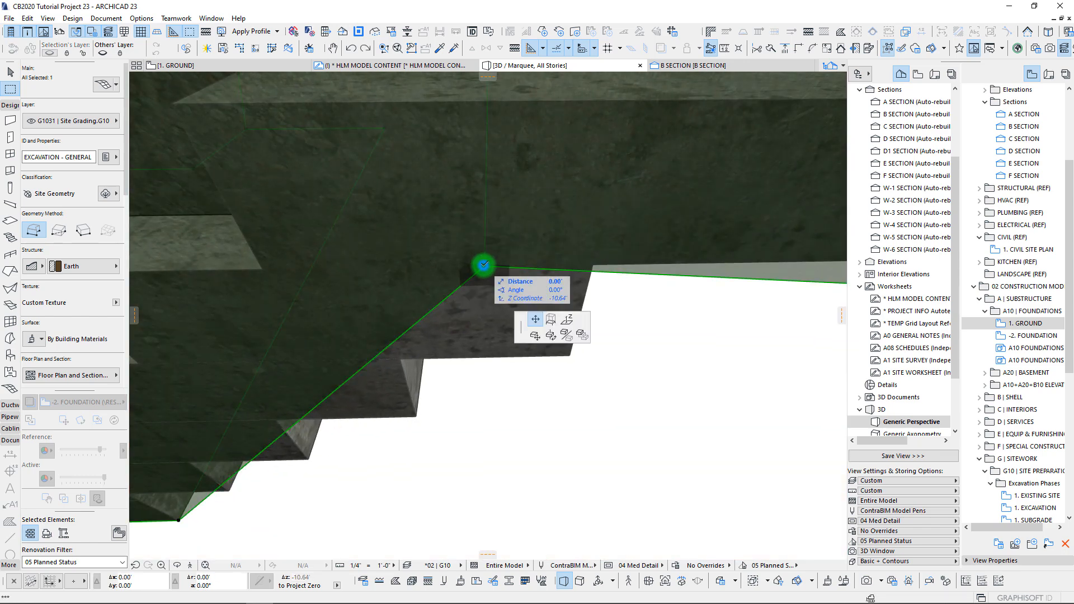
left_click(484, 264)
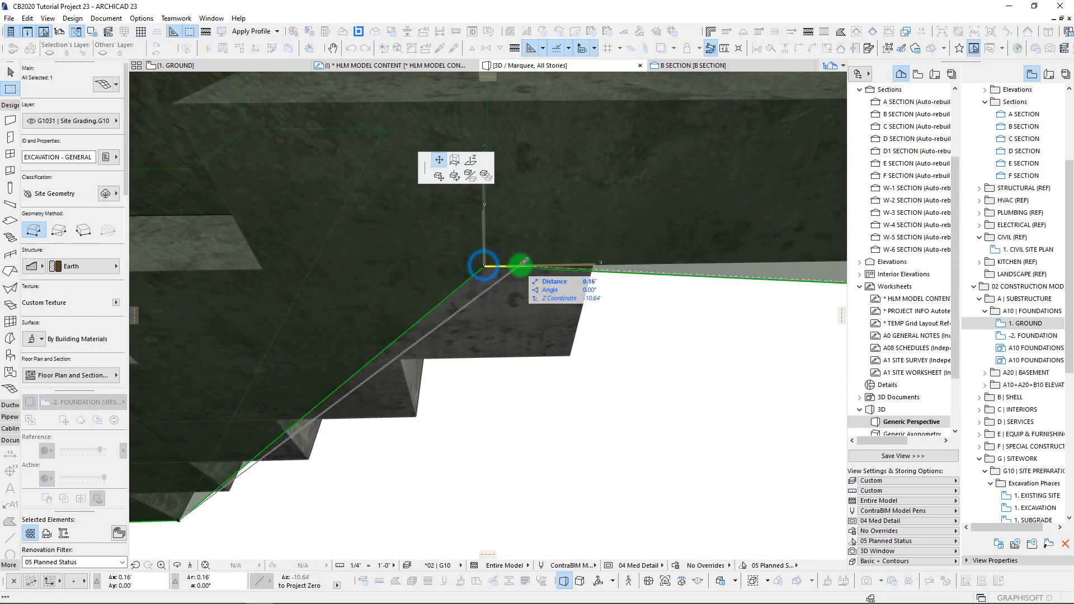
left_click(592, 266)
left_click(484, 265)
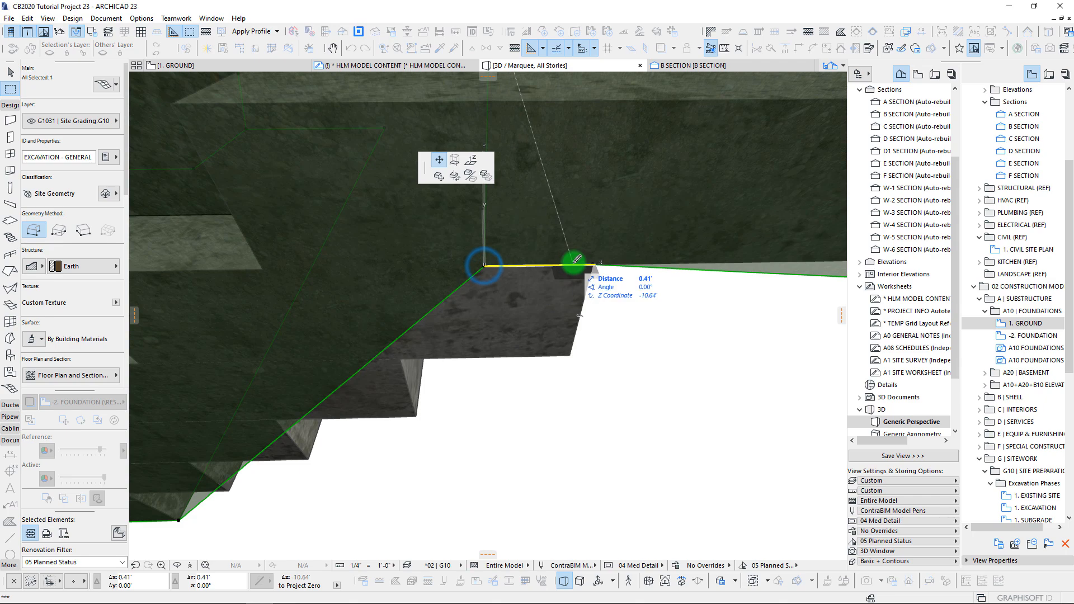
- Examine how the excavation mesh fits the foundation walls and stepped footings, from inside the foundation and along the outer wall
scroll(536, 263, "up", 5)
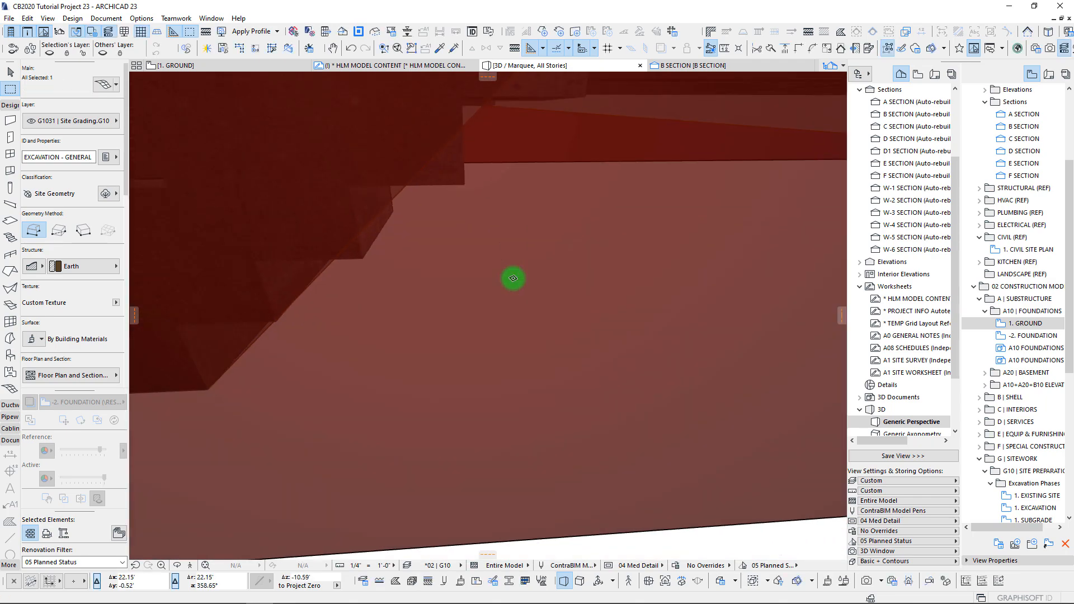
scroll(512, 276, "up", 6)
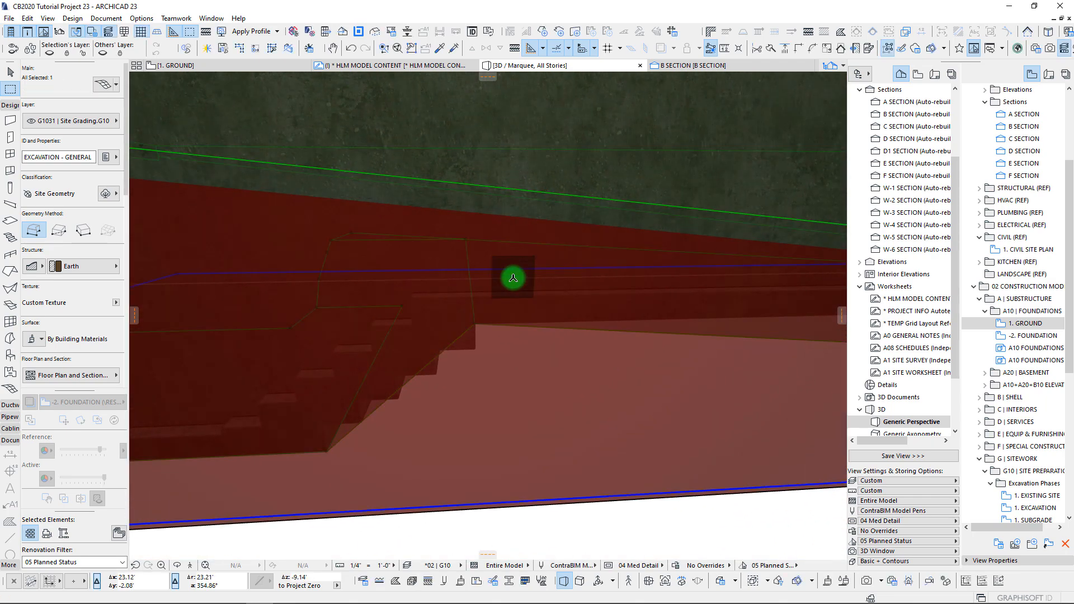
scroll(507, 274, "up", 6)
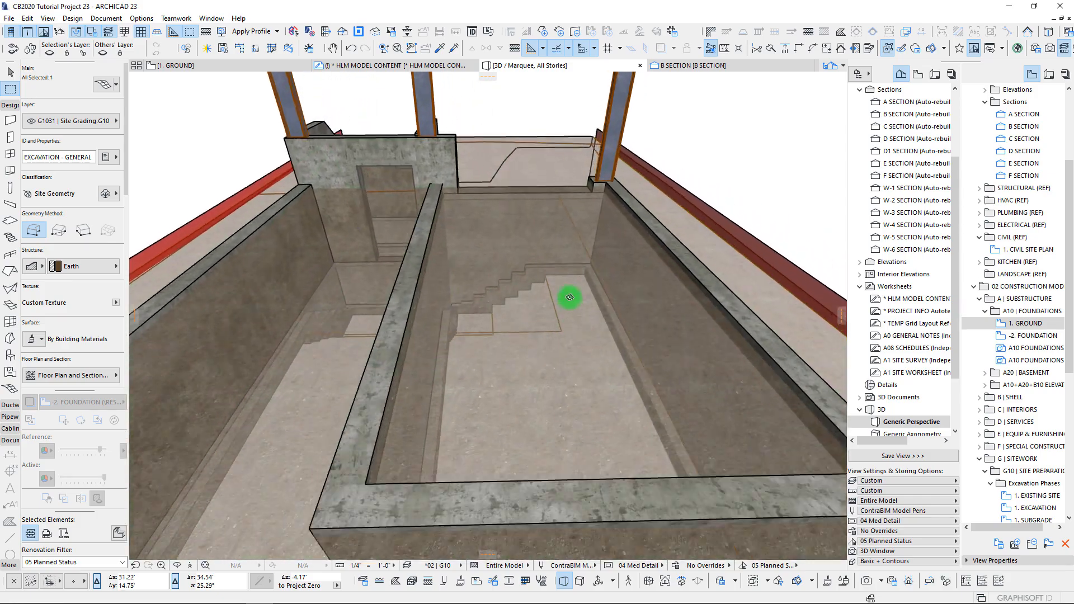
scroll(509, 281, "down", 3)
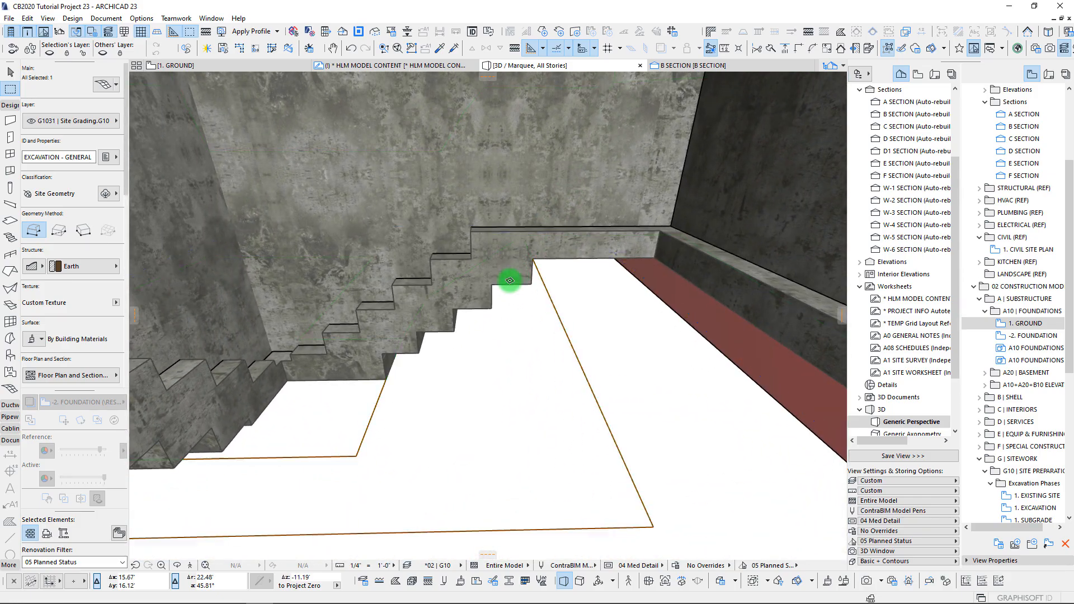
scroll(509, 280, "down", 4)
scroll(510, 280, "down", 6)
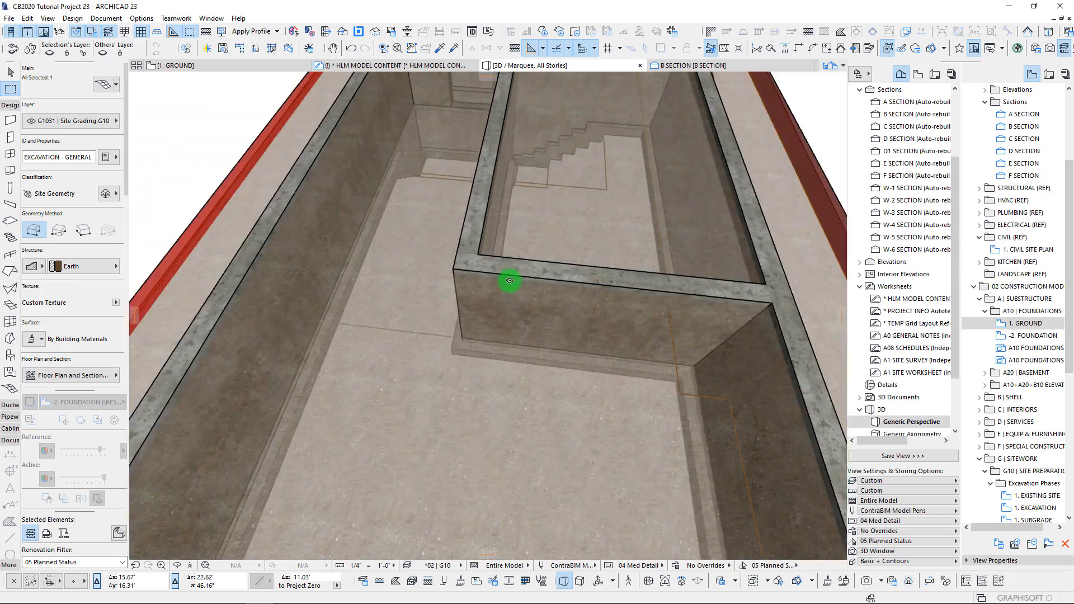
scroll(510, 280, "up", 6)
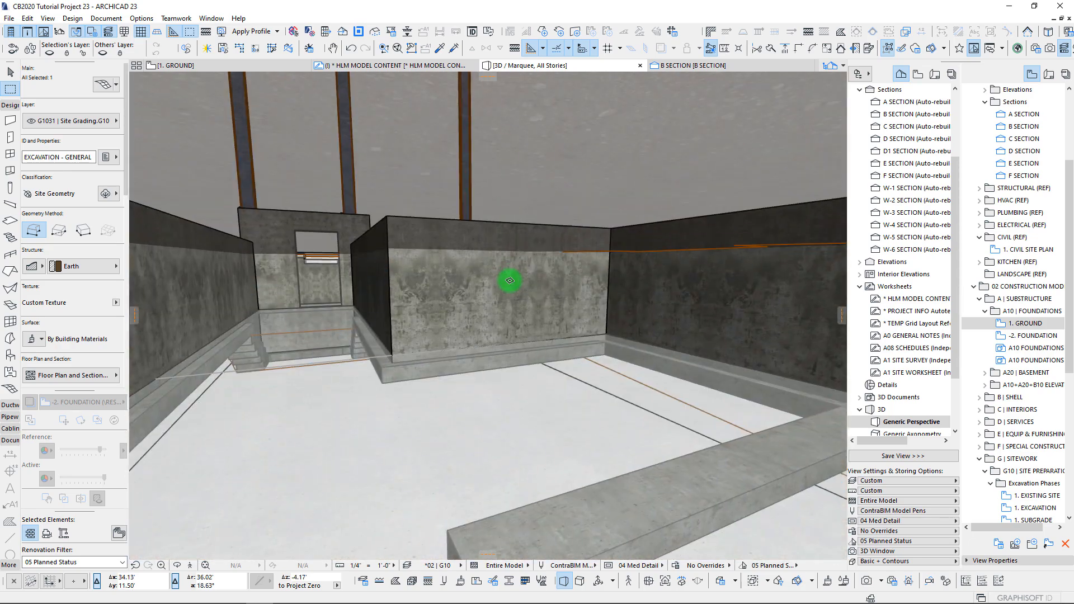
scroll(311, 336, "up", 4)
scroll(312, 336, "down", 5)
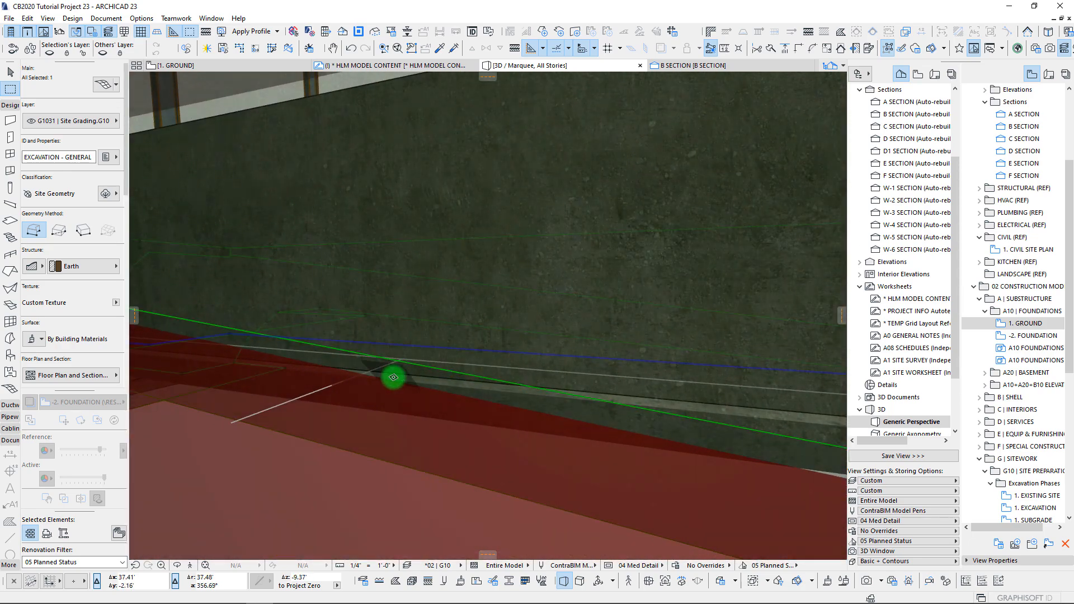
scroll(553, 402, "up", 5)
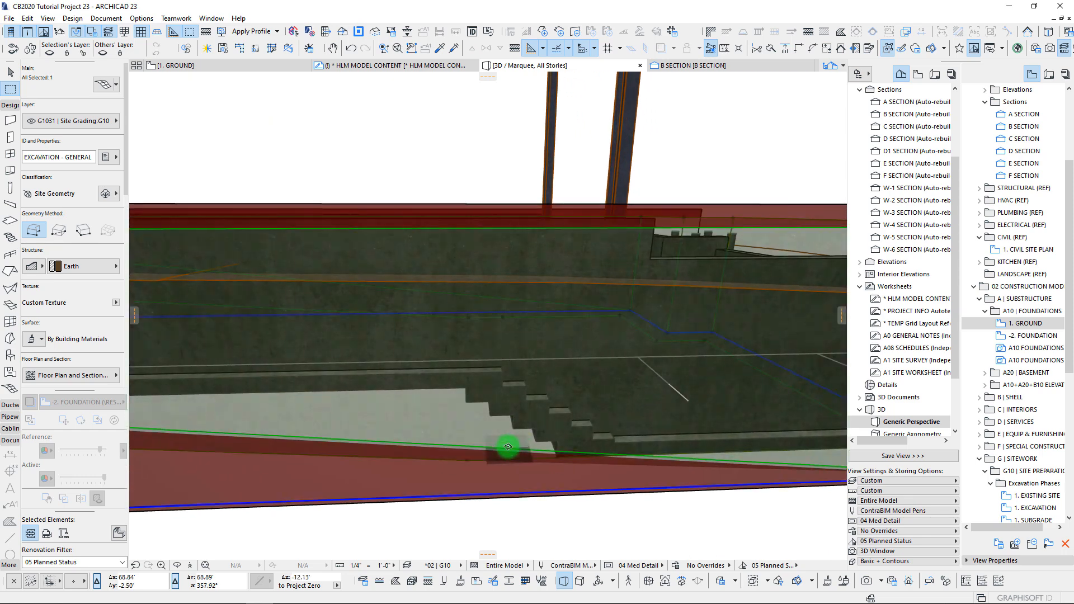
left_click(454, 464)
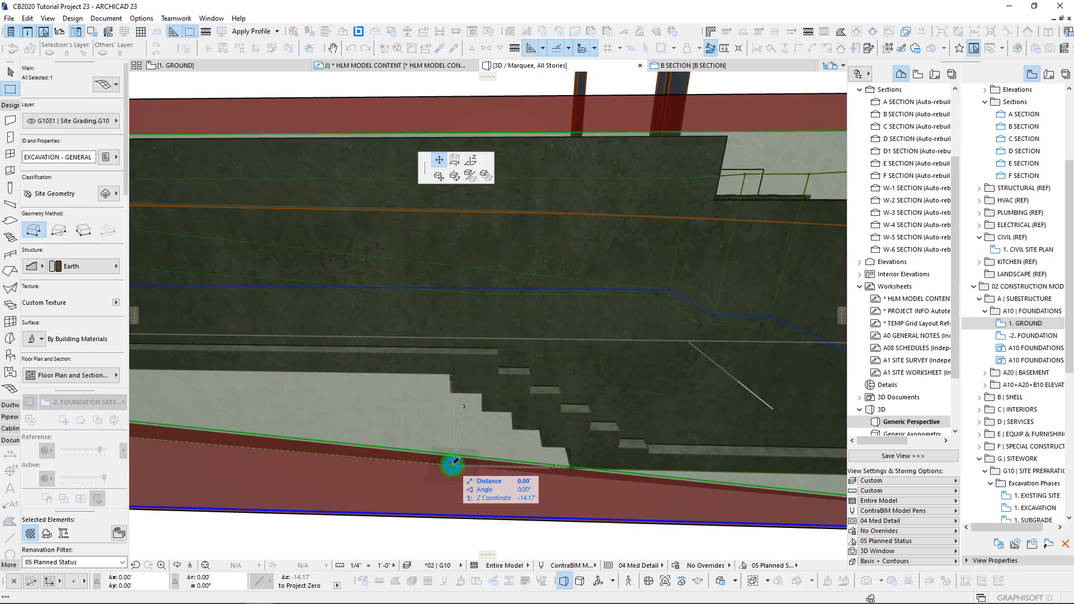
key("Escape")
key("Escape")
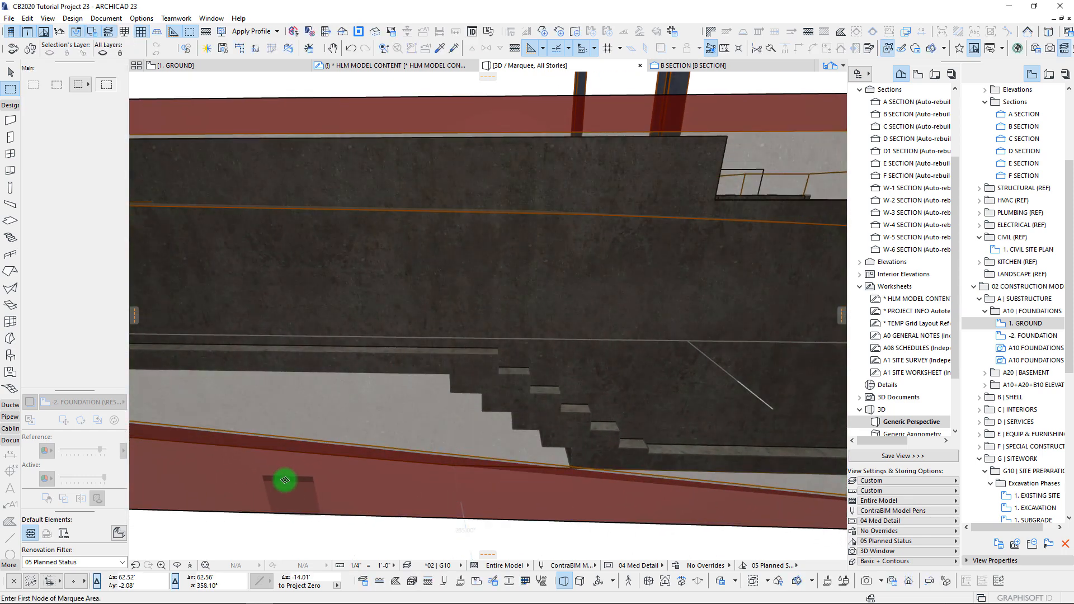
- Hide the layer of the PROPERTY LINE element that covers the base of the excavation
left_click(282, 486)
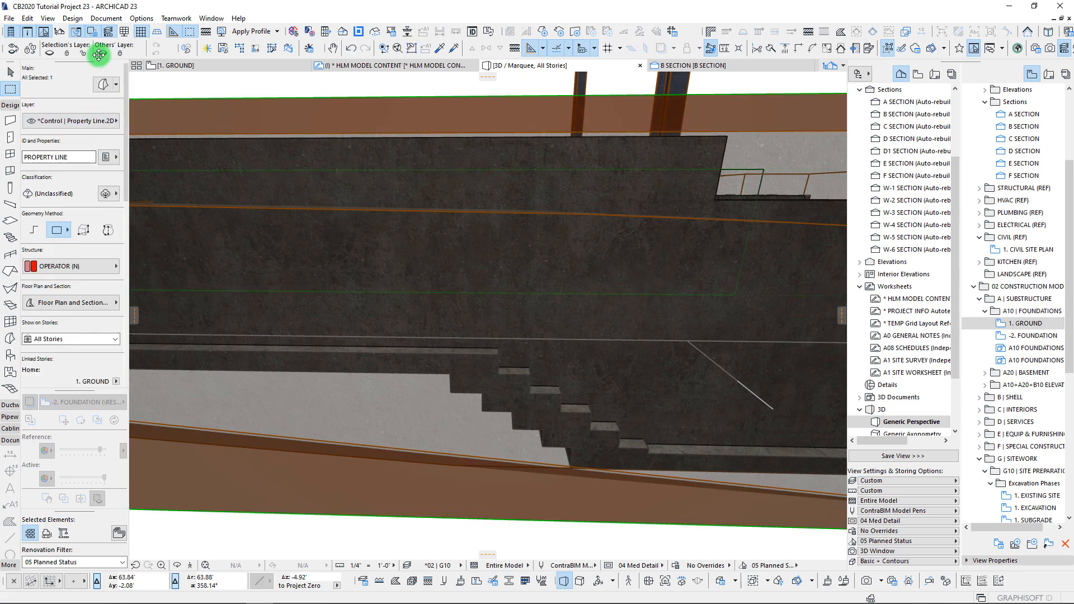
left_click(49, 54)
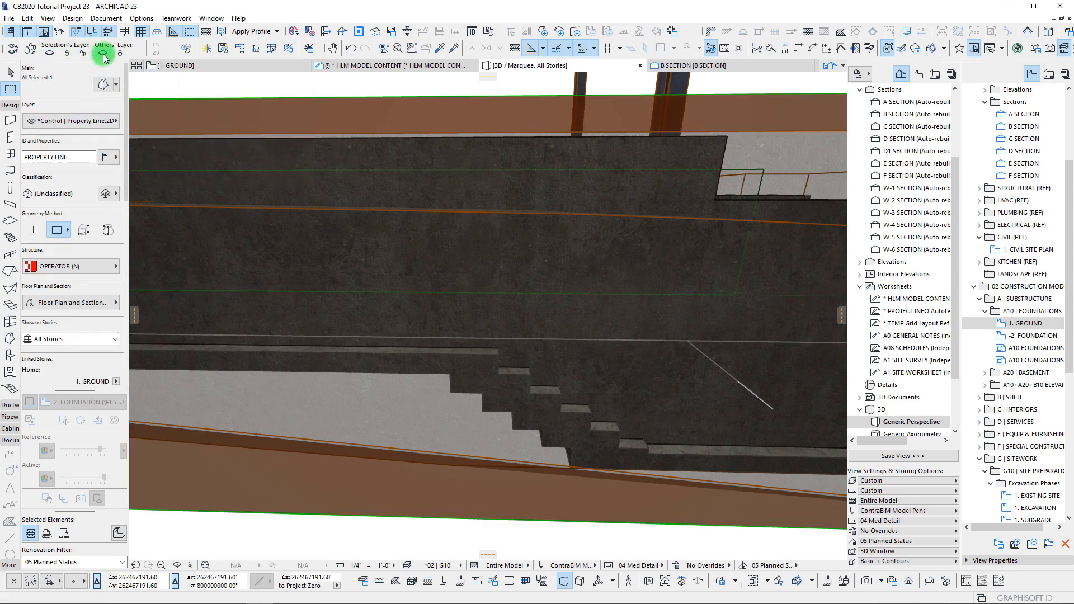
- Elevate the EXCAVATION - GENERAL mesh's ridge point below the other outer footing steps to the upper footing's underside
middle_click_drag(491, 422, 507, 372)
left_click(420, 406)
left_click(444, 441)
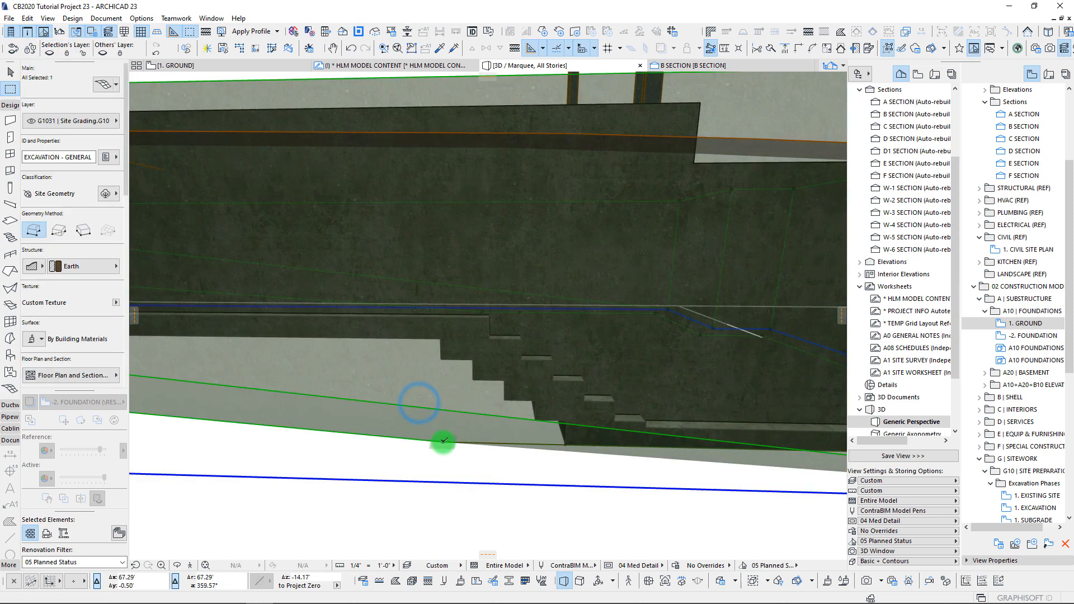
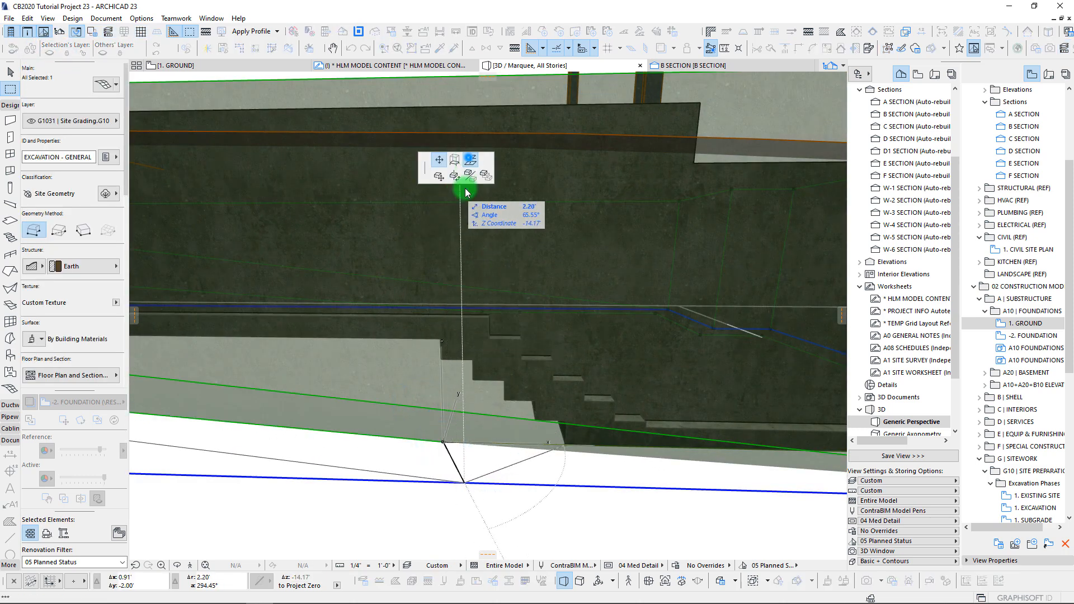
left_click(444, 338)
- Elevate the EXCAVATION - GENERAL mesh's low outer boundary corner at the pile end of the foundation to form a sloped excavation side
scroll(527, 378, "down", 6)
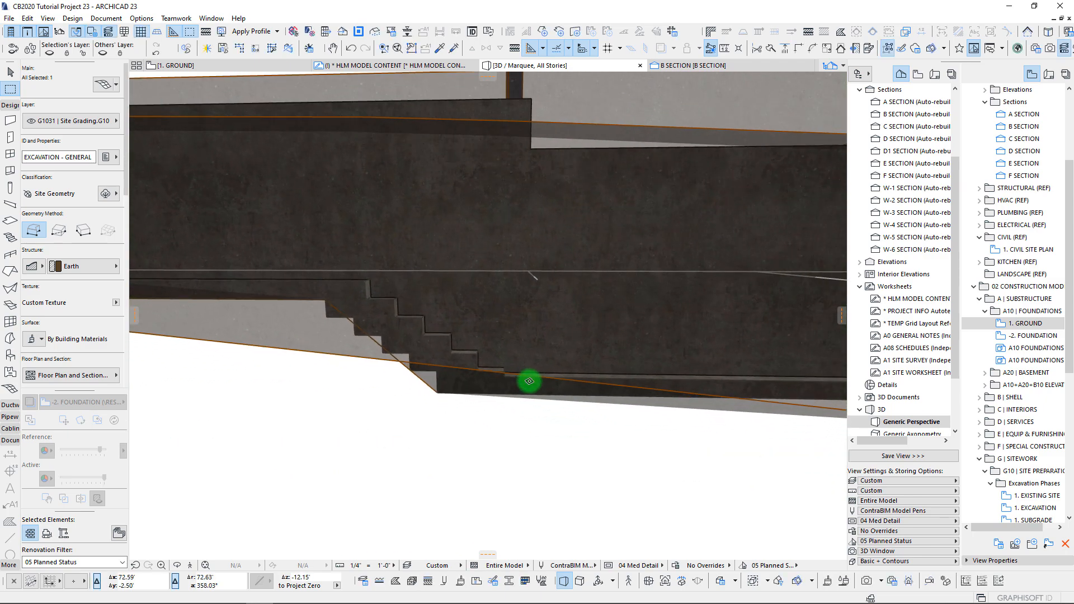
middle_click_drag(527, 379, 330, 376, "shift")
left_click(316, 434)
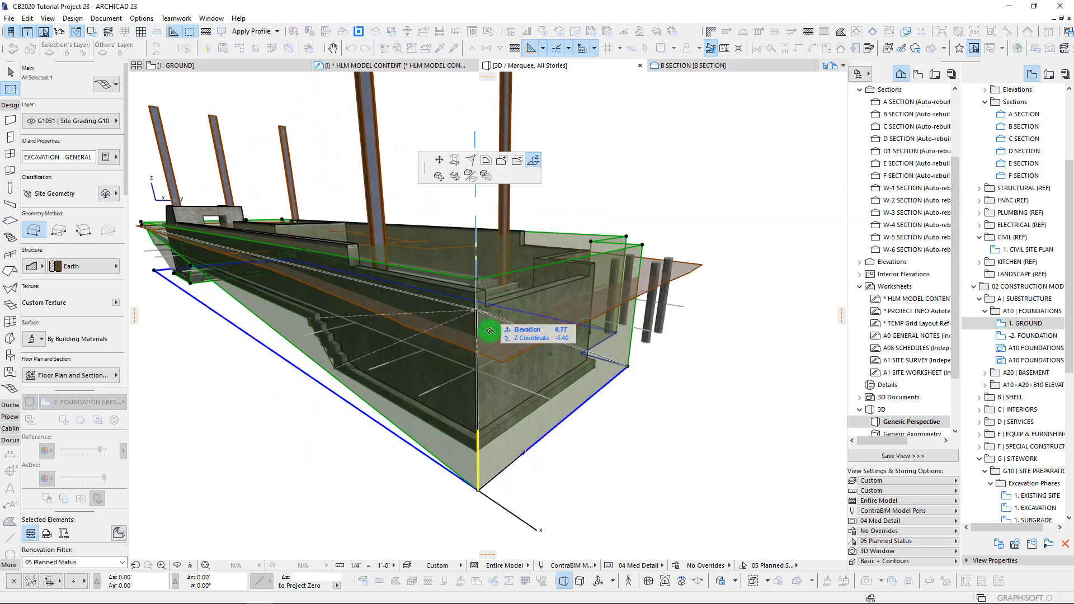
middle_click_drag(480, 352, 328, 282, "shift")
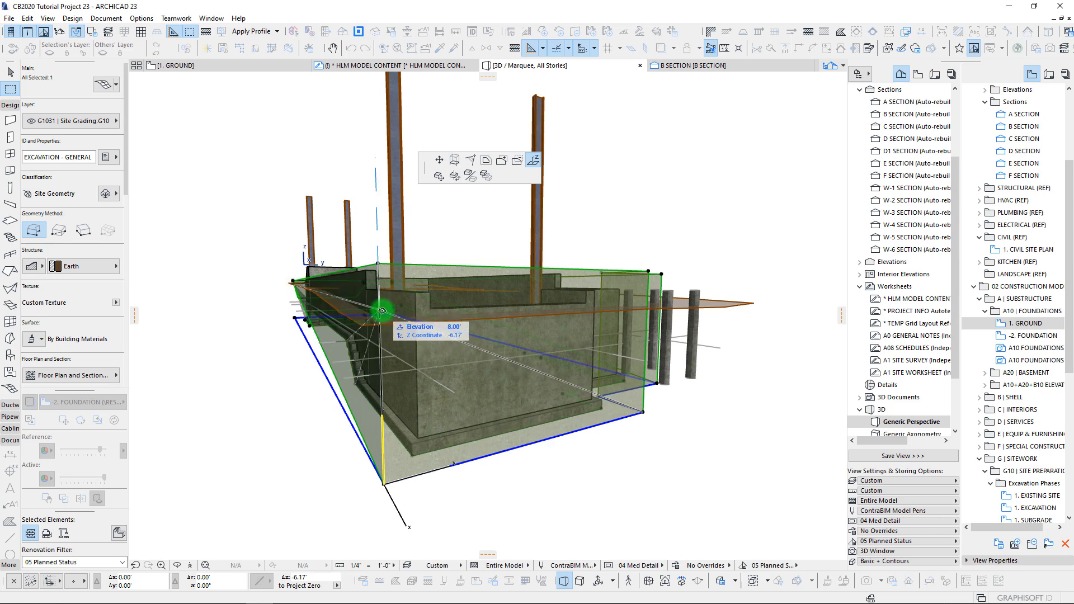
middle_click_drag(382, 312, 466, 447, "shift")
left_click(465, 447)
- Offset the excavation mesh's end boundary edge beside the raised corner outward, away from the foundation's pile end
scroll(517, 364, "down", 3)
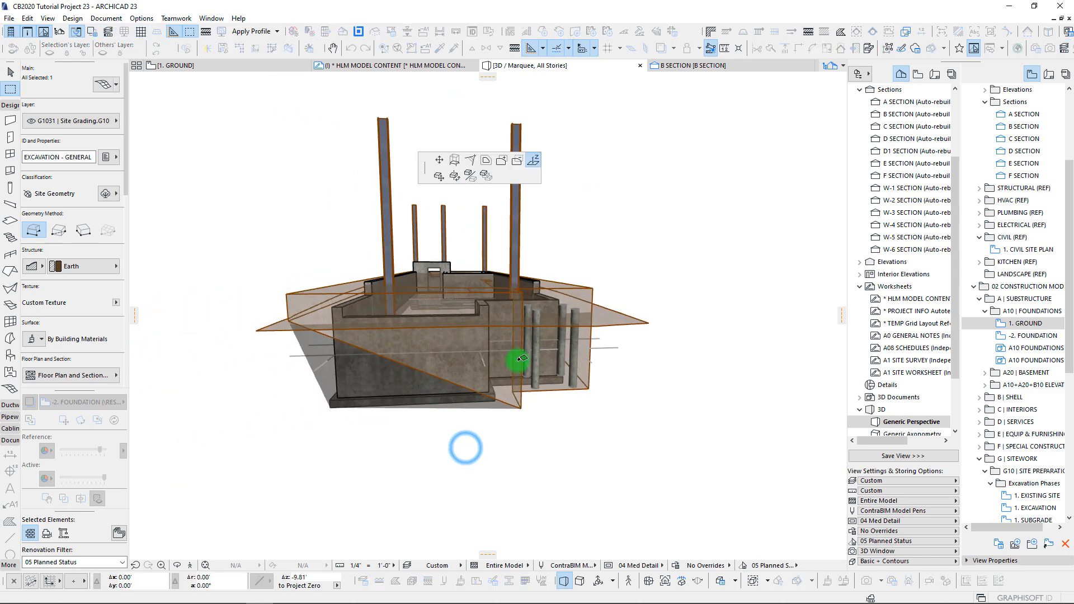
middle_click_drag(271, 316, 602, 432, "shift")
scroll(455, 508, "up", 5)
middle_click_drag(455, 508, 522, 326, "shift")
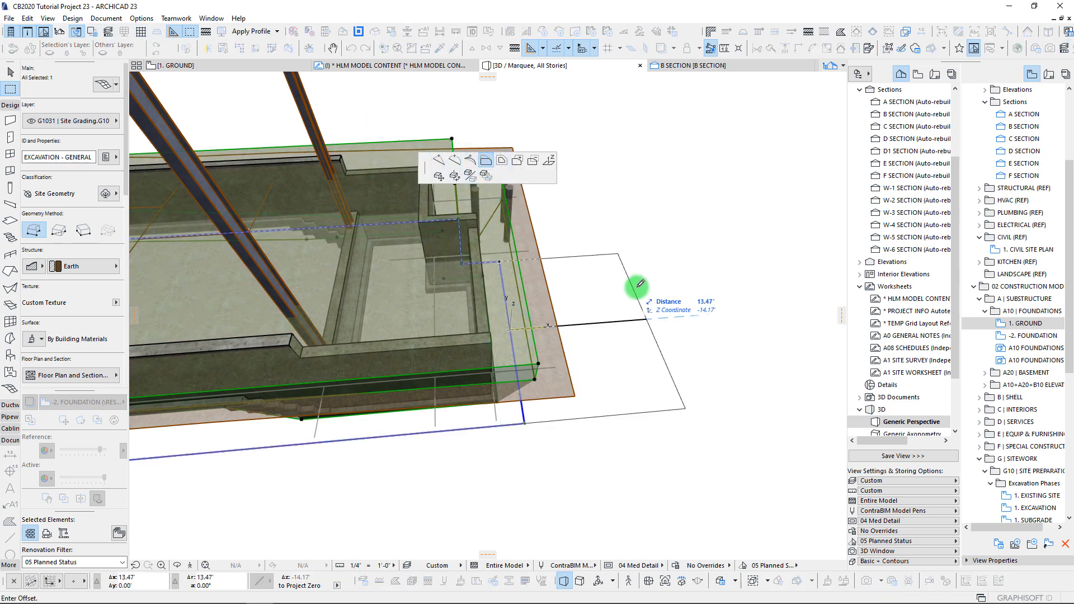
left_click(709, 288)
- Elevate the ridge point below the stepped footing on this outer wall to the upper footing's underside
middle_click_drag(709, 288, 392, 217, "shift")
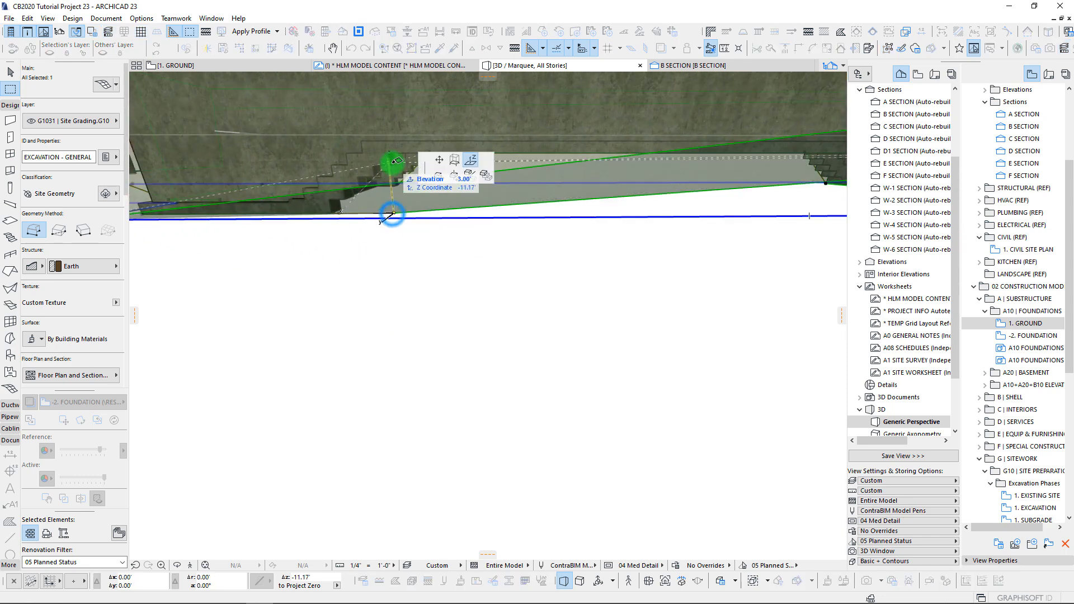
middle_click_drag(392, 153, 455, 392, "shift")
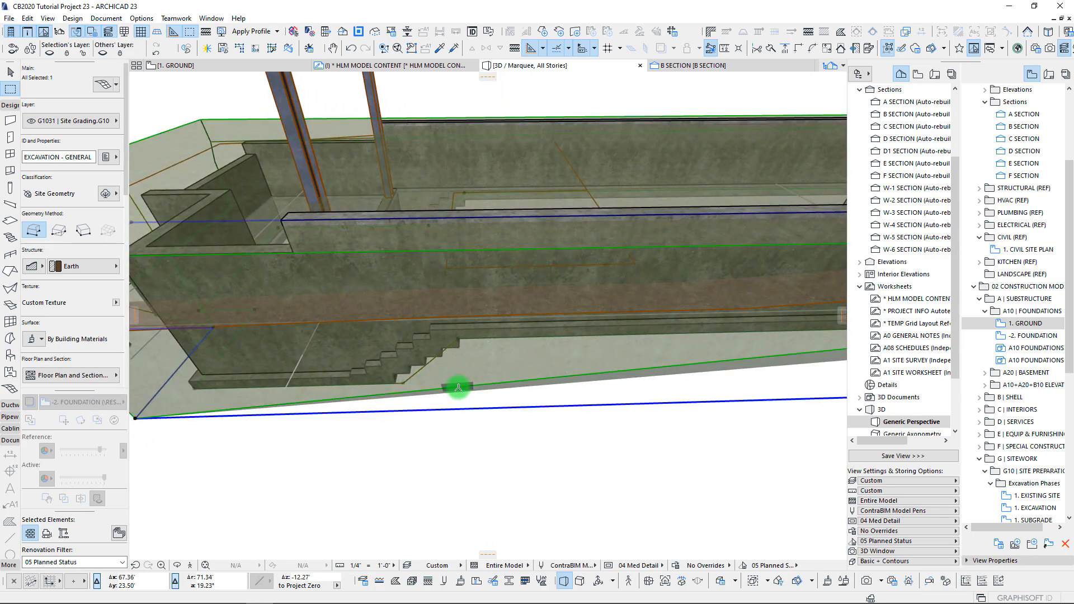
- Insert a node on the mesh's long boundary edge beside the footing steps and elevate it to the raised boundary
left_click(459, 409)
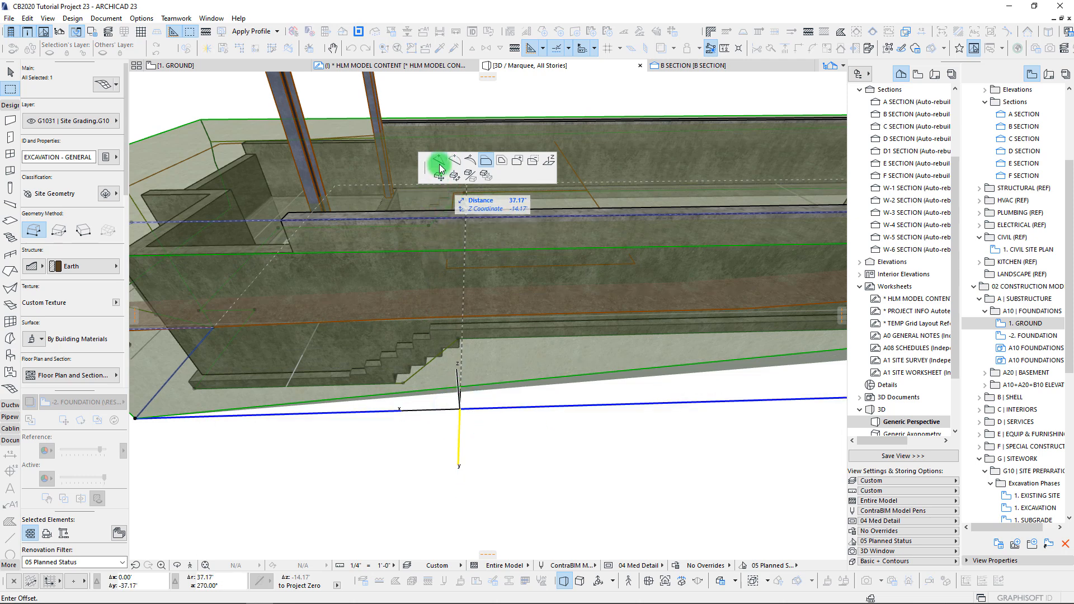
left_click(460, 409)
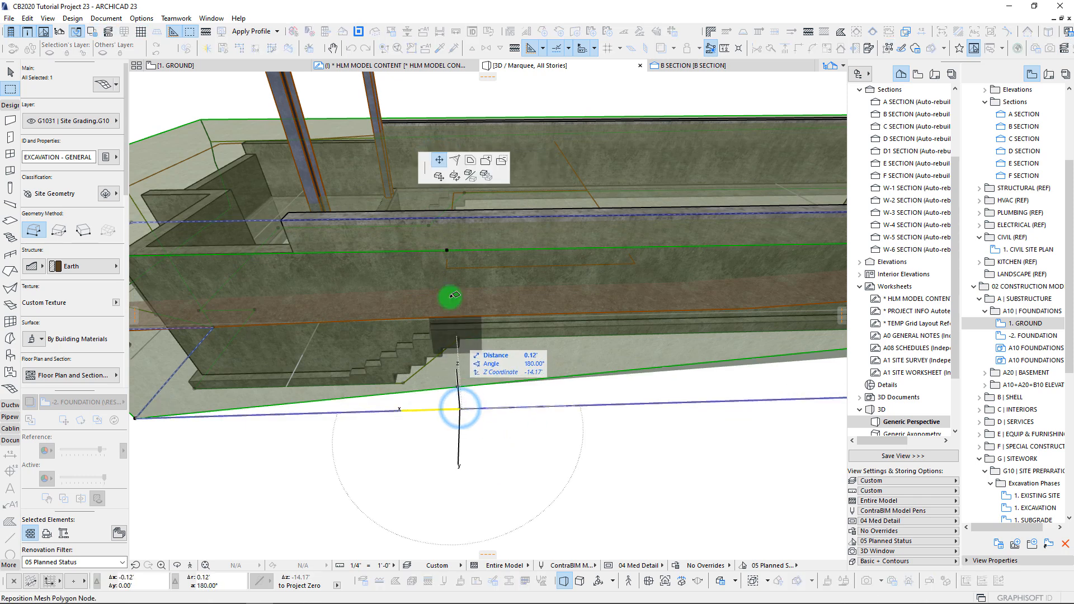
middle_click_drag(490, 422, 461, 388, "shift")
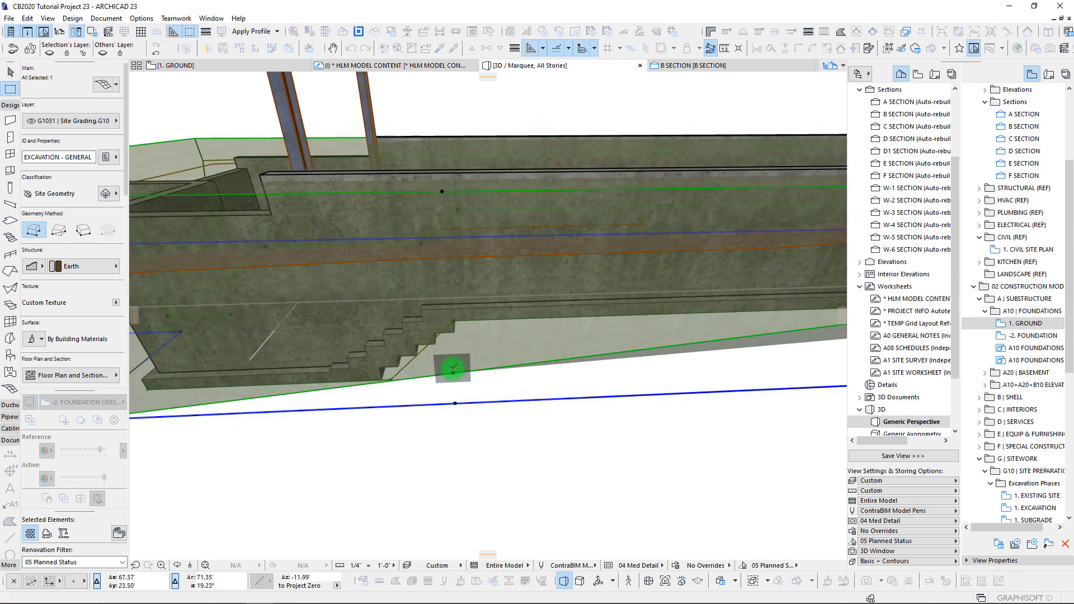
left_click(455, 371)
middle_click_drag(492, 277, 515, 319, "shift")
left_click(516, 328)
scroll(473, 334, "down", 5)
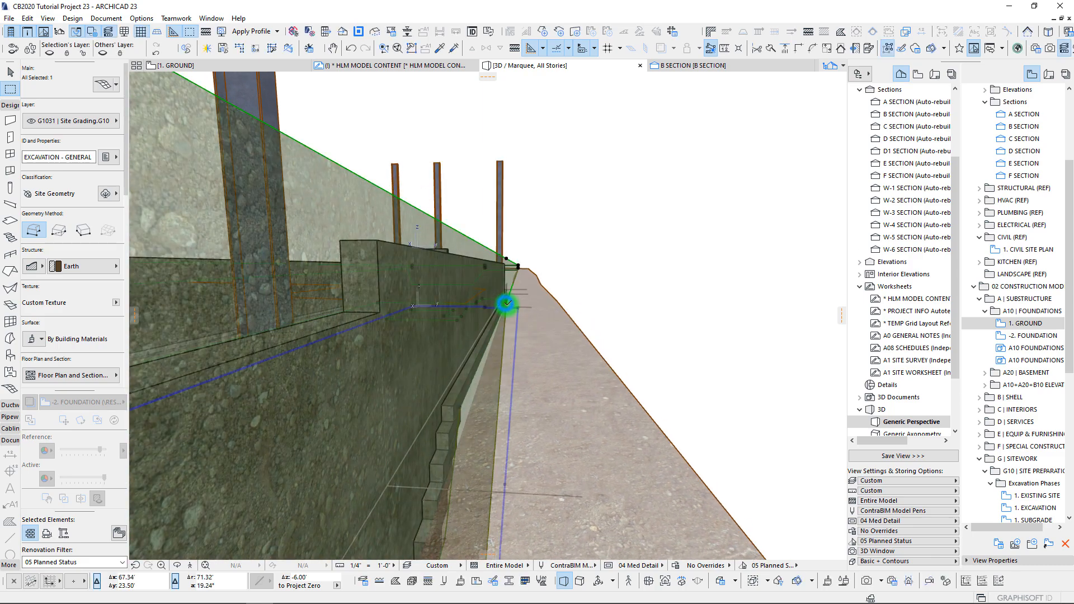
left_click(506, 303)
scroll(532, 319, "up", 8)
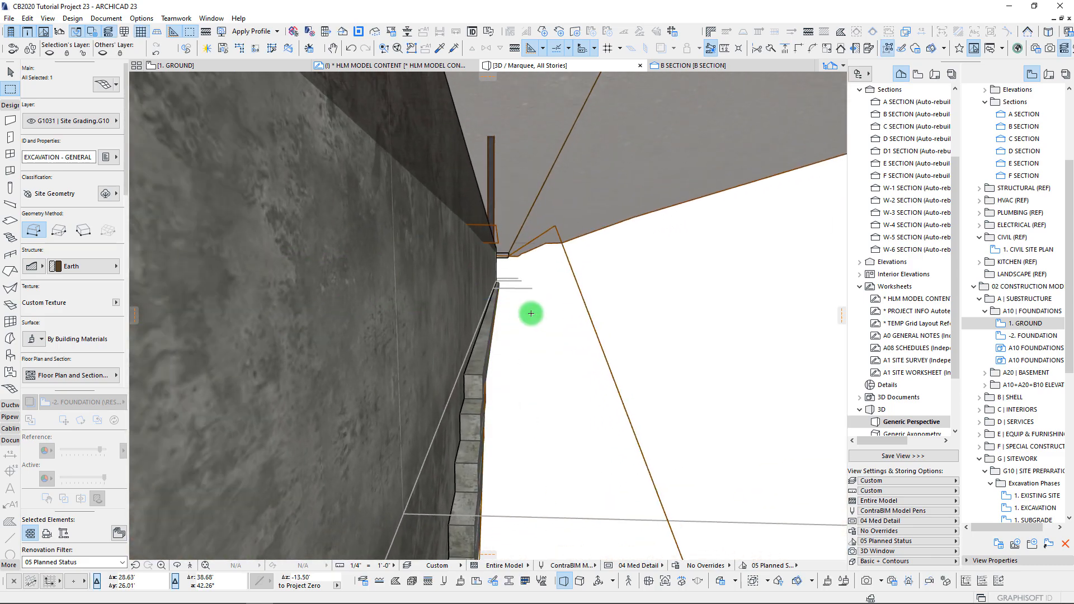
scroll(530, 313, "down", 8)
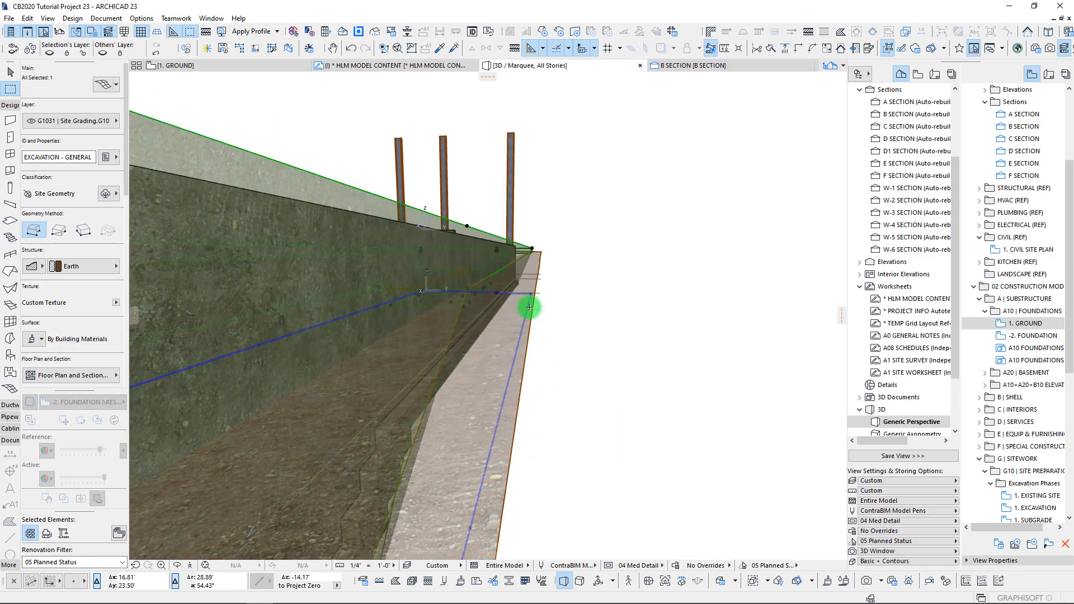
scroll(529, 307, "down", 10)
scroll(522, 311, "up", 8)
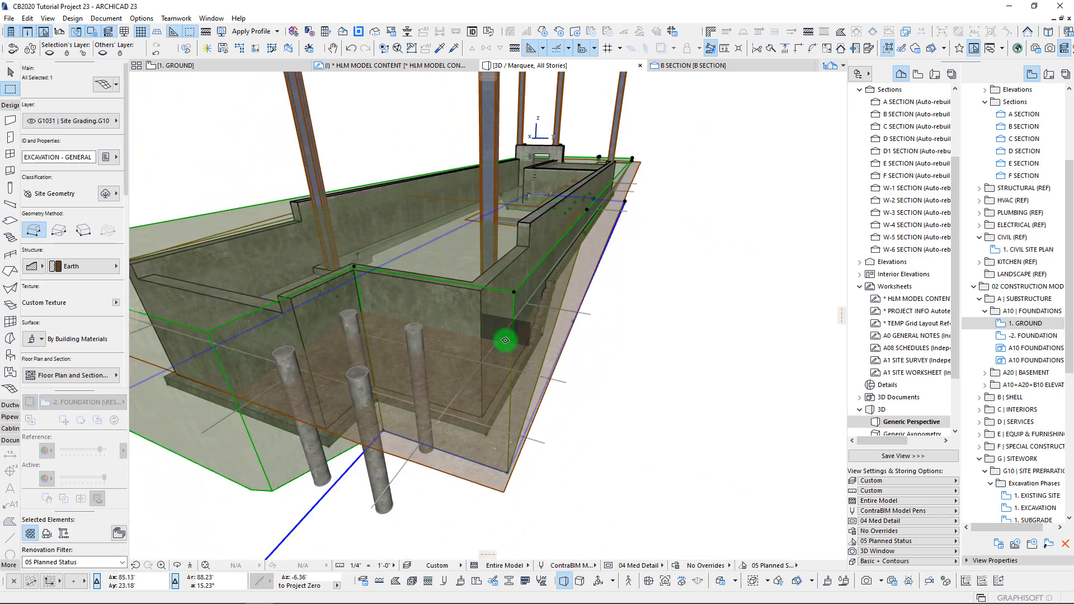
- Isolate the EXCAVATION - GENERAL mesh in the 3D window and change its structure from solid to surface only
key("F5")
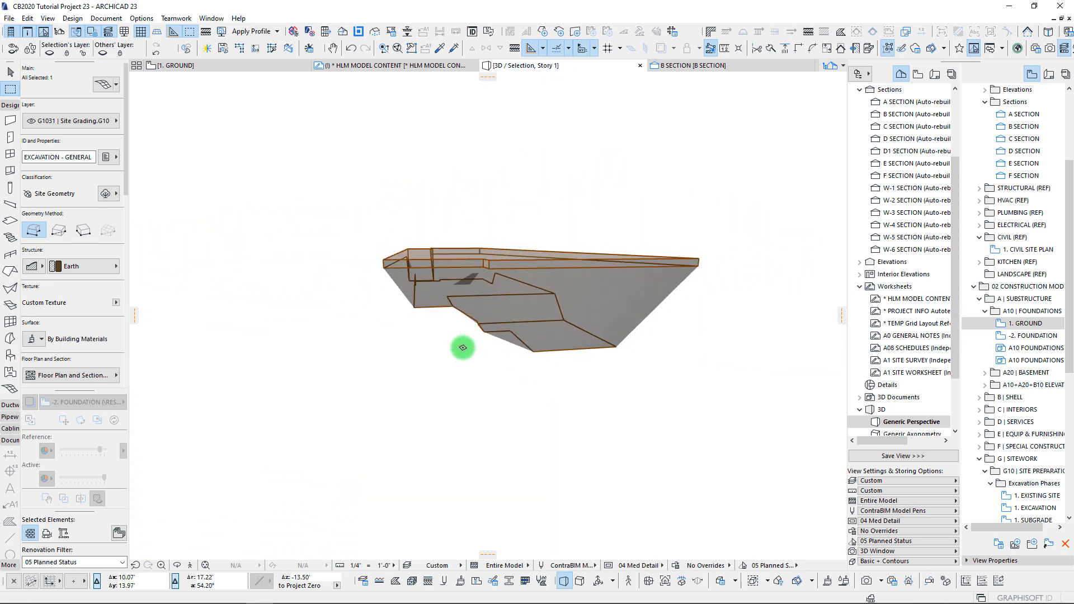
scroll(462, 348, "up", 4)
mouse_move(393, 264)
middle_mouse_down("shift")
mouse_move(417, 294)
mouse_move(434, 291)
mouse_move(432, 304)
middle_mouse_up("shift")
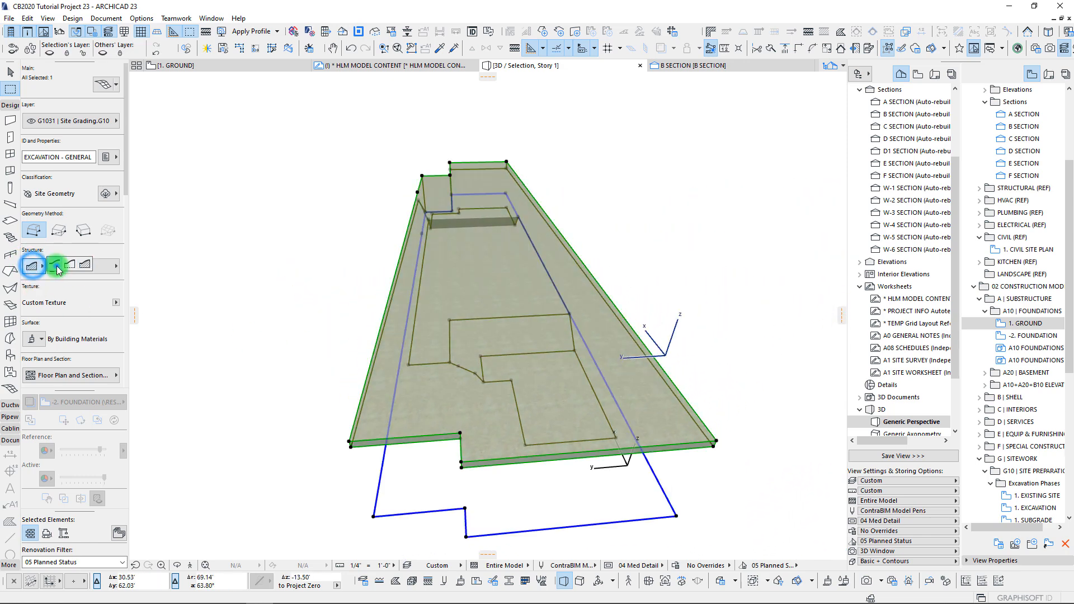
left_click(57, 269)
- Clear the selection and set the 3D window's style to White Model
middle_click_drag(356, 329, 311, 154, "shift")
right_click(311, 154)
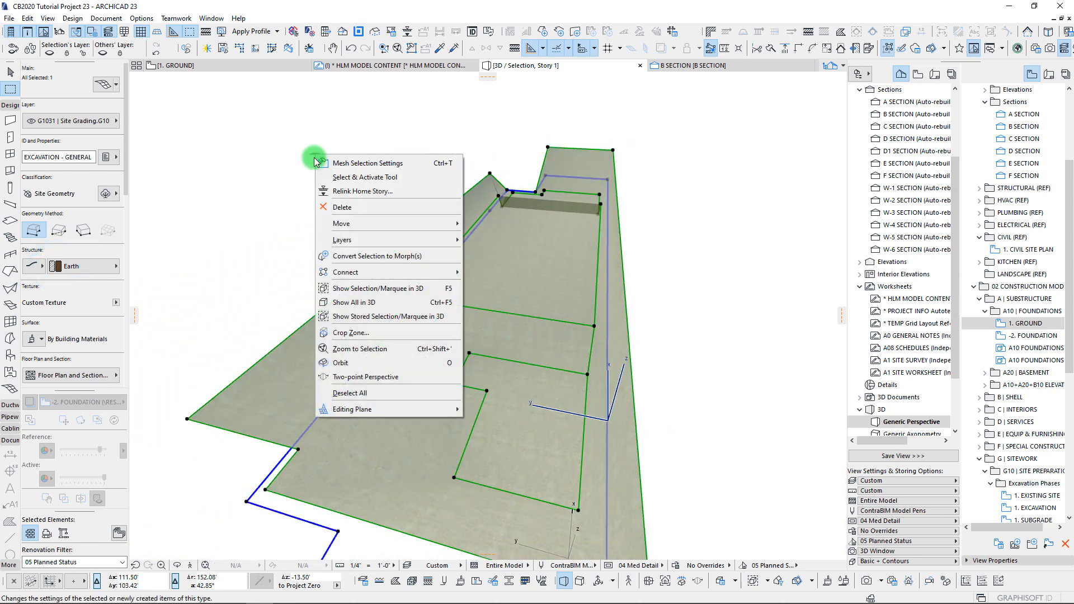
left_click(283, 163)
right_click(263, 178)
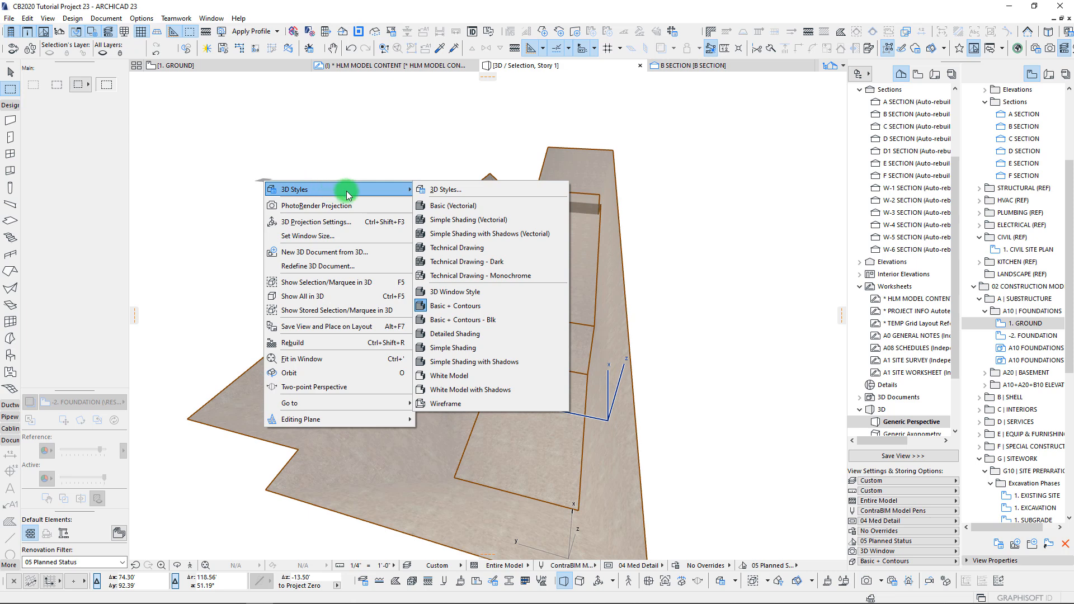
left_click(417, 375)
middle_click_drag(454, 307, 484, 168, "shift")
- Offset the short boundary edge at the excavation mesh's unraised notch corner outward by about 12.1 feet
left_click(448, 369)
left_click(441, 369)
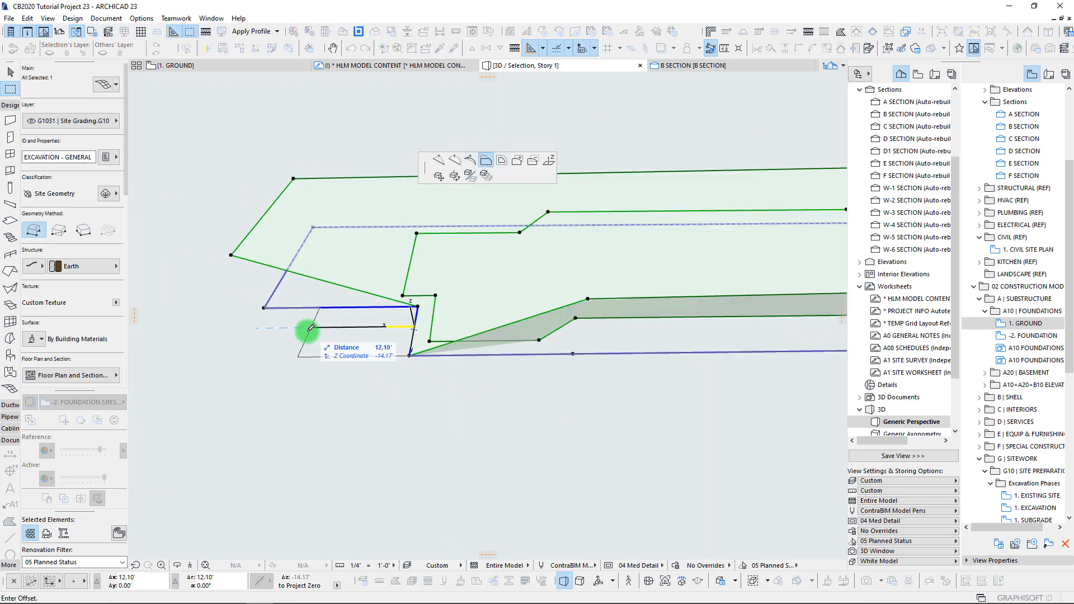
left_click(304, 328)
- Elevate the mesh's remaining low boundary corners at the notched end to the height of the neighbouring raised corner
middle_click_drag(343, 343, 484, 337, "shift")
left_click(465, 323)
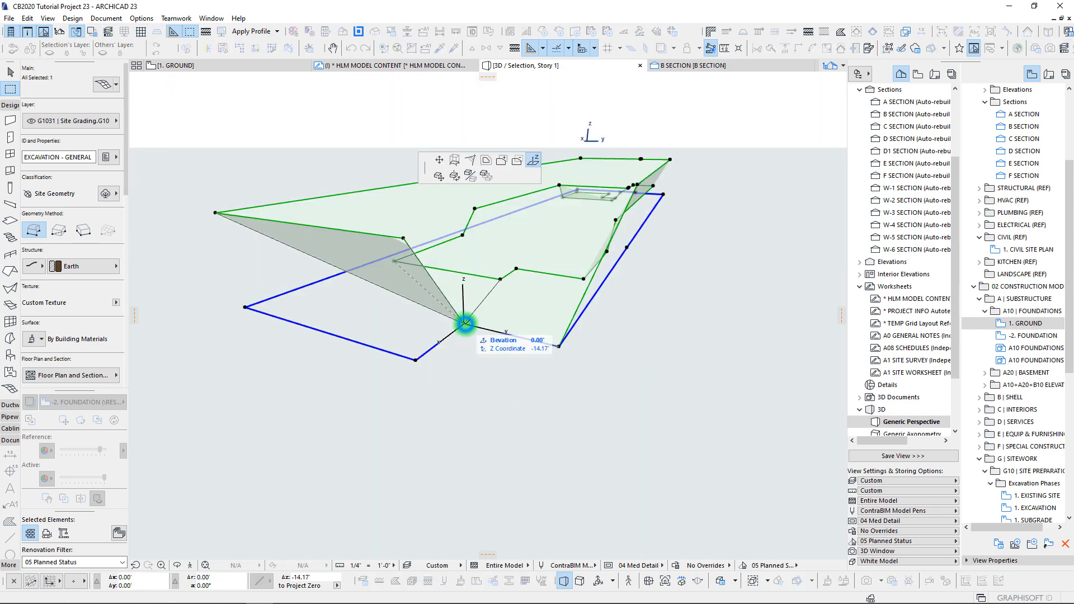
left_click(405, 236)
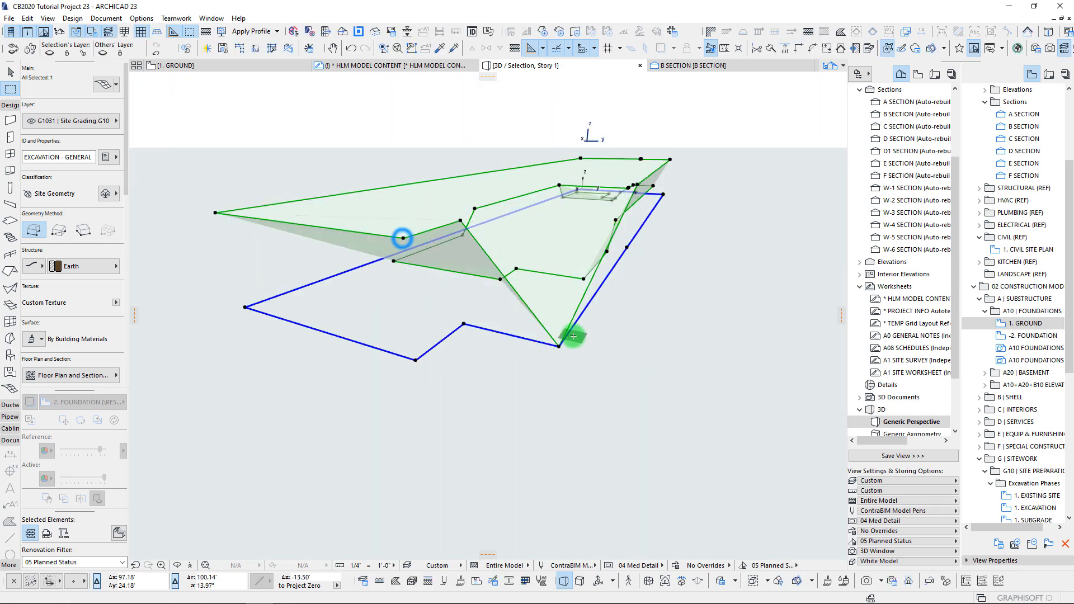
mouse_move(462, 220)
middle_mouse_down("shift")
mouse_move(697, 256)
mouse_move(653, 252)
mouse_move(660, 259)
mouse_move(724, 257)
mouse_move(640, 278)
mouse_move(333, 154)
middle_mouse_up("shift")
- Clear the selection and return the 3D window's style to Basic + Contours
right_click(333, 155)
left_click(306, 153)
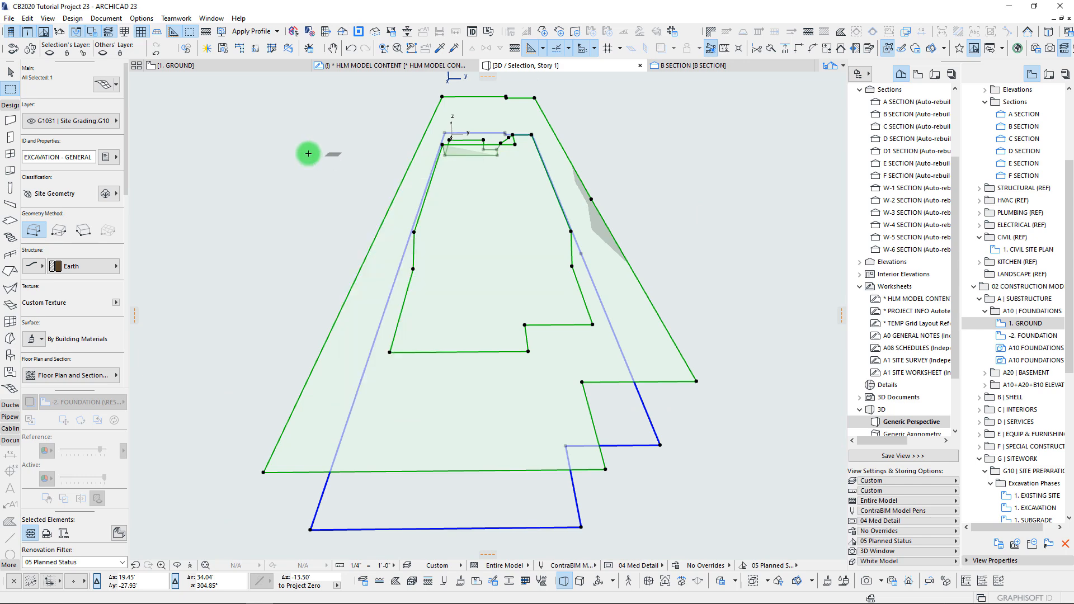
left_click(305, 153)
right_click(307, 155)
mouse_move(358, 166)
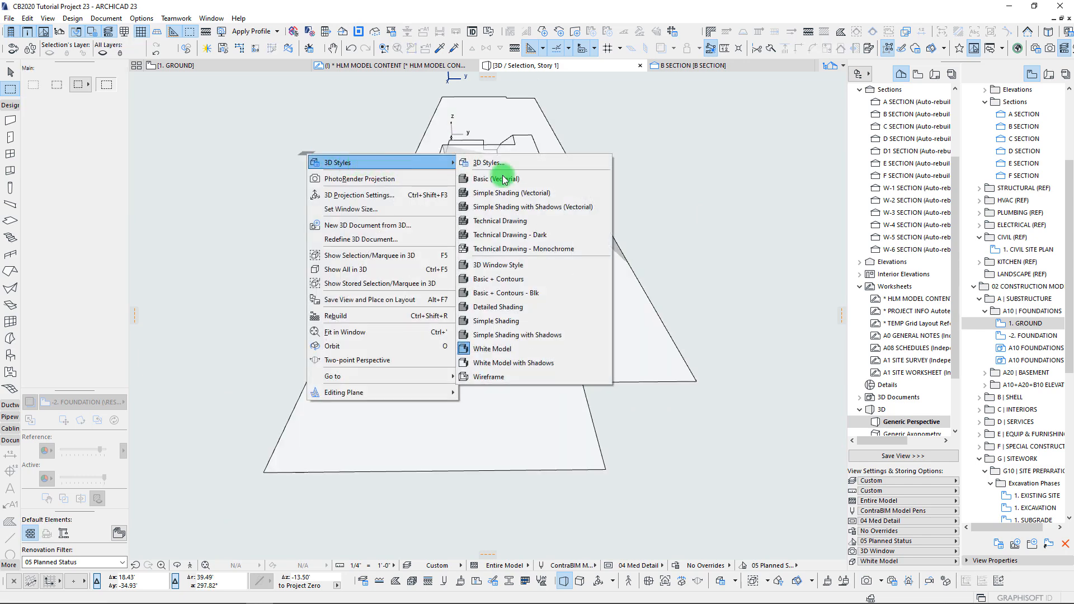
left_click(529, 278)
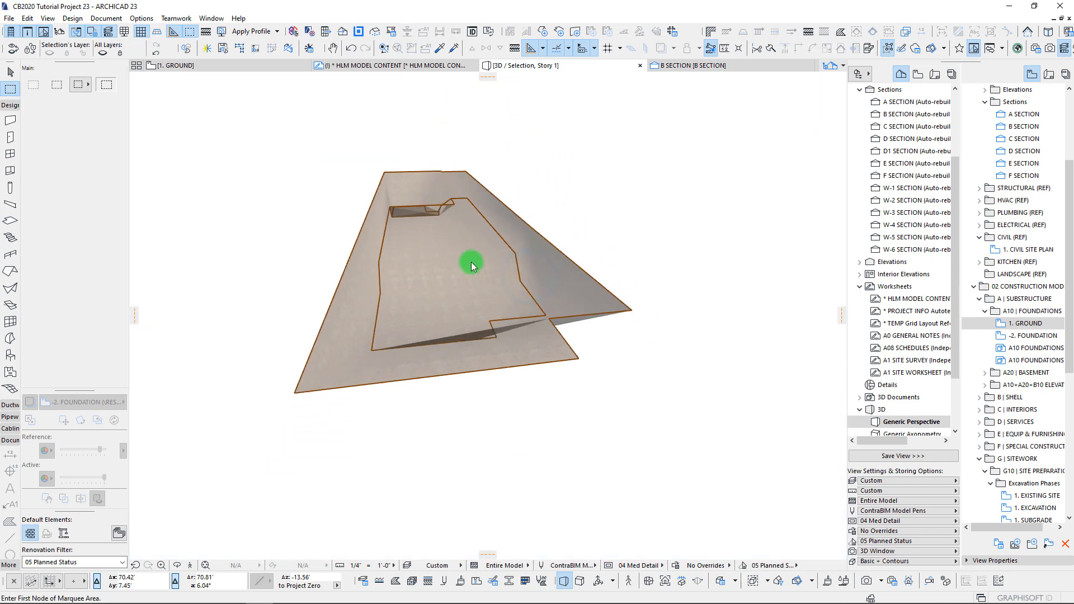
- Show all elements in the 3D window again and select the EXCAVATION - GENERAL mesh around the foundation
scroll(471, 262, "up", 5)
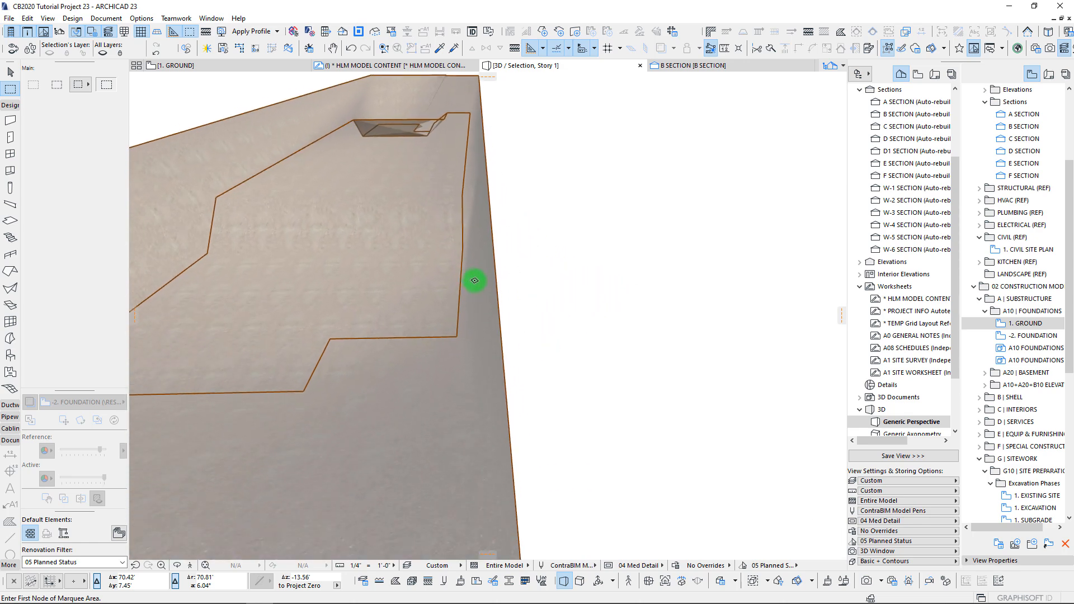
middle_click_drag(475, 213, 585, 330, "shift")
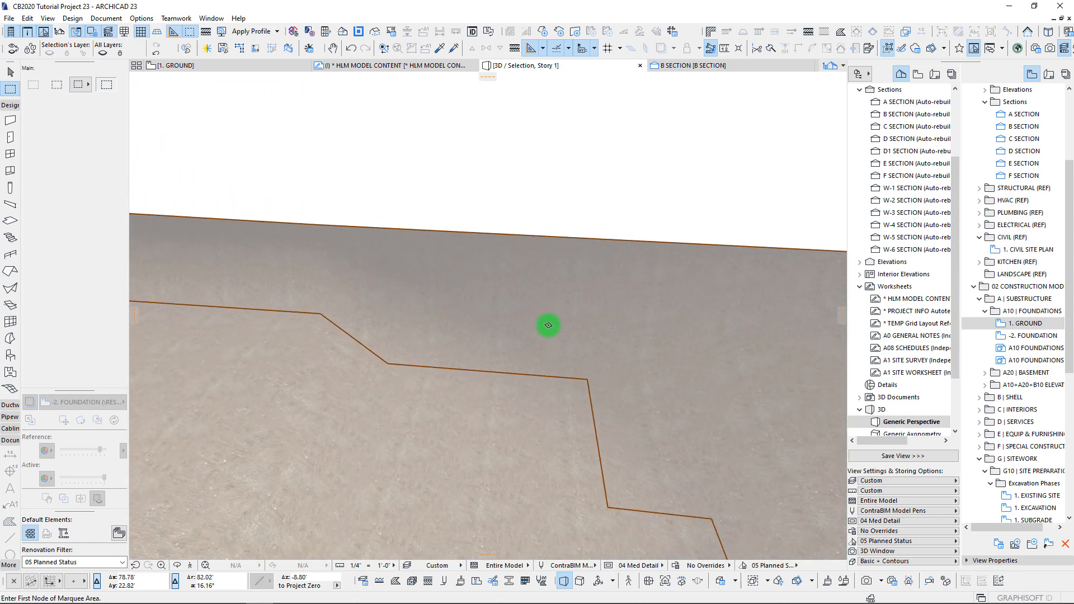
middle_click_drag(603, 367, 589, 465, "shift")
key("ctrl+F5")
left_click(600, 475, "shift")
middle_click_drag(528, 336, 487, 343, "shift")
scroll(501, 345, "up", 8)
scroll(487, 342, "down", 10)
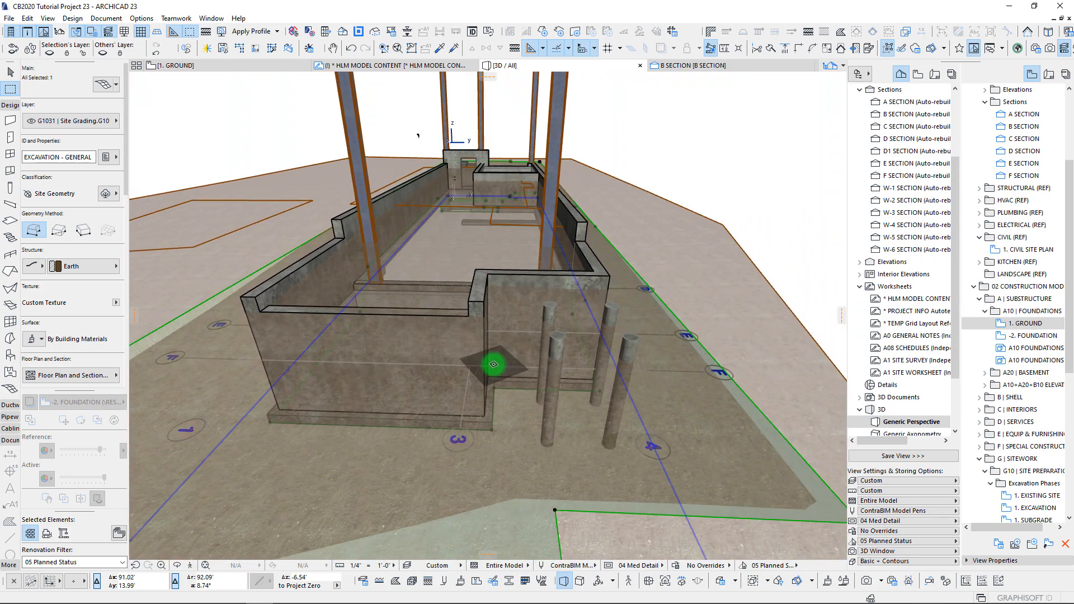
- Offset the excavation mesh's long boundary edge beside grid line 1 outward, away from the foundation wall
mouse_move(418, 135)
middle_mouse_down("shift")
mouse_move(261, 77)
mouse_move(318, 226)
mouse_move(351, 233)
middle_mouse_up("shift")
middle_click_drag(496, 362, 439, 297, "shift")
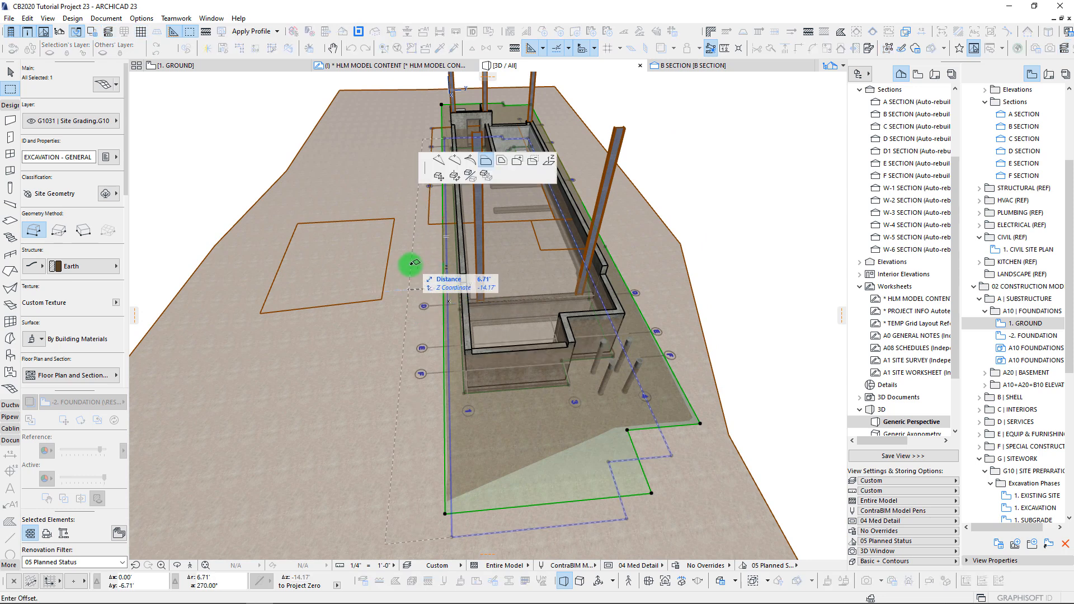
middle_click_drag(550, 337, 511, 314, "shift")
- Isolate the excavation mesh in 3D and examine its side slopes and the ridge points along the widened long edge
key("F5")
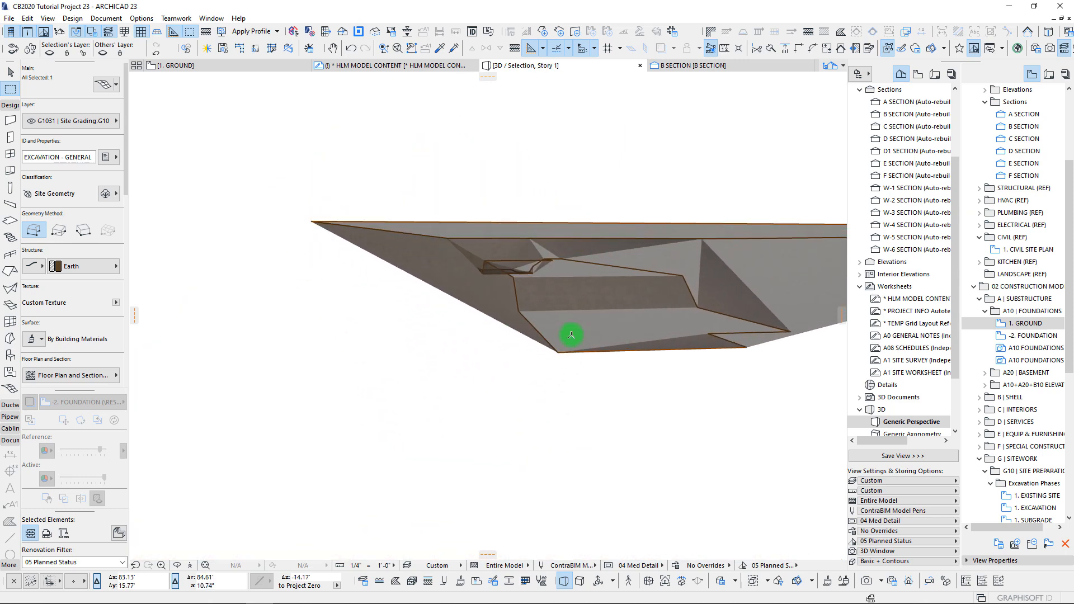
middle_click_drag(430, 279, 432, 315, "shift")
mouse_move(418, 311)
left_mouse_down()
mouse_move(499, 295)
mouse_move(514, 316)
mouse_move(454, 271)
mouse_move(591, 356)
left_mouse_up()
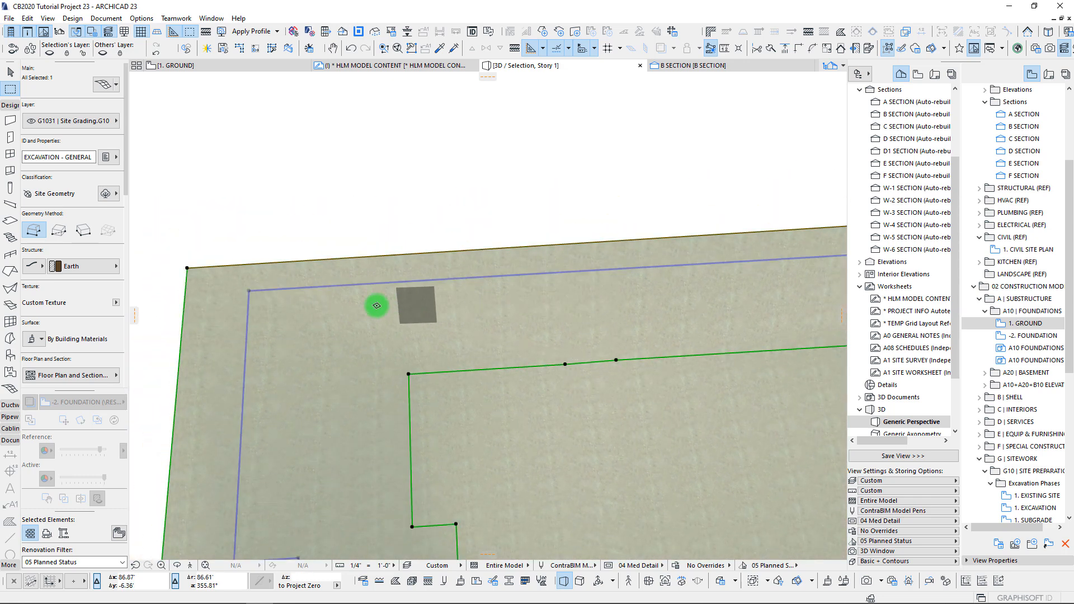
left_click_drag(343, 401, 355, 429)
mouse_move(580, 432)
left_mouse_down()
mouse_move(575, 388)
mouse_move(542, 359)
mouse_move(588, 315)
left_mouse_up()
mouse_move(477, 368)
left_mouse_down()
mouse_move(472, 285)
mouse_move(474, 379)
mouse_move(553, 420)
mouse_move(543, 443)
mouse_move(554, 441)
mouse_move(647, 211)
mouse_move(544, 467)
mouse_move(511, 400)
mouse_move(573, 463)
mouse_move(544, 376)
mouse_move(619, 364)
left_mouse_up()
- Switch to the 1. GROUND floor plan and select the EXCAVATION - GENERAL mesh near grid lines D to F
key("F2")
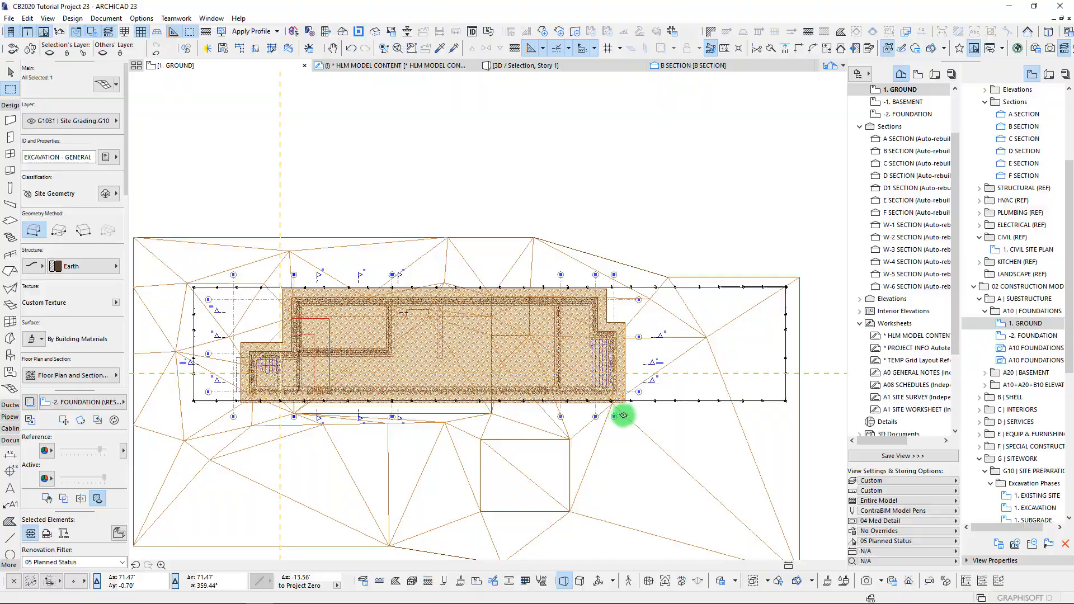
key("Escape")
scroll(576, 417, "up", 5)
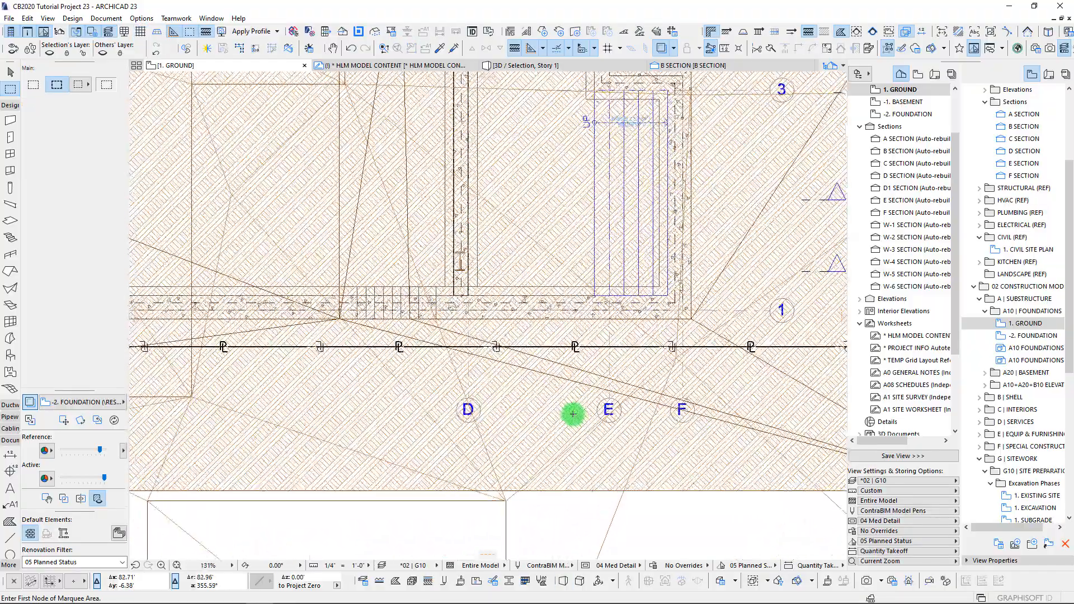
left_click(537, 405)
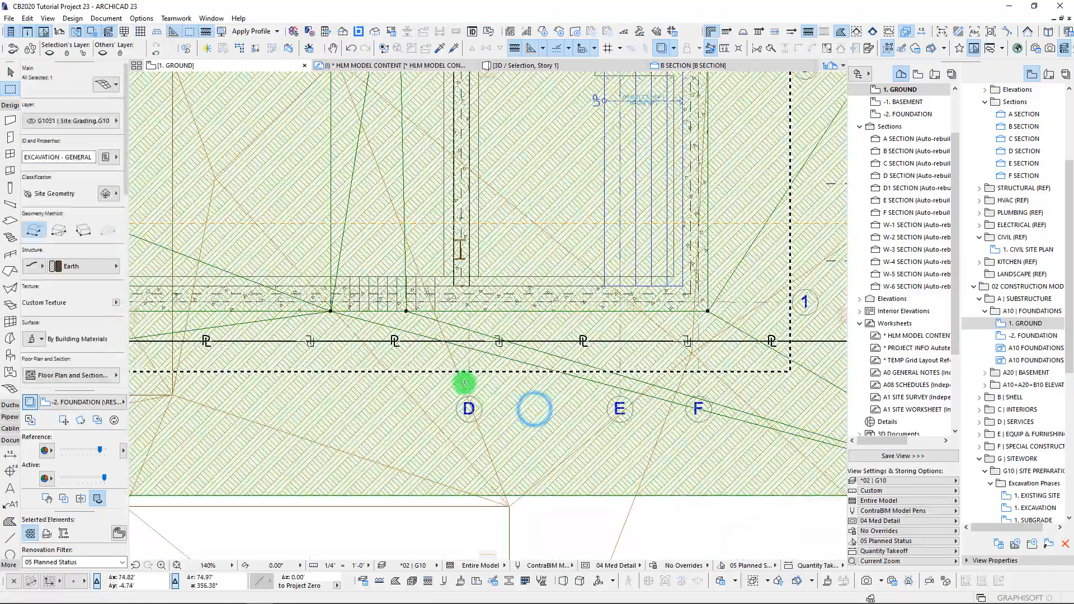
scroll(464, 384, "down", 3)
scroll(464, 384, "up", 1)
middle_click_drag(529, 400, 539, 399)
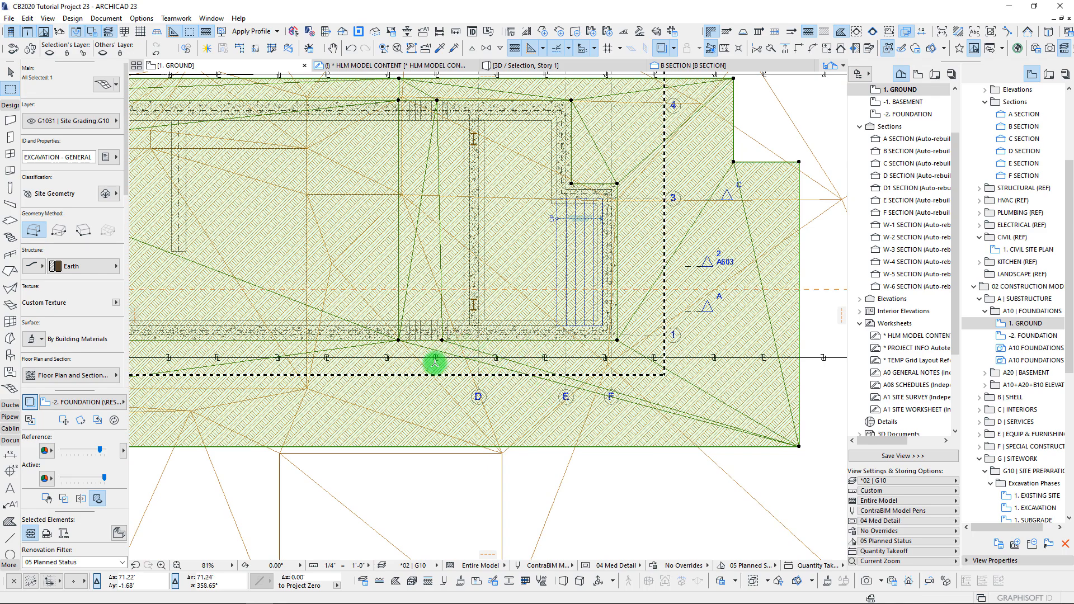
scroll(438, 357, "up", 4)
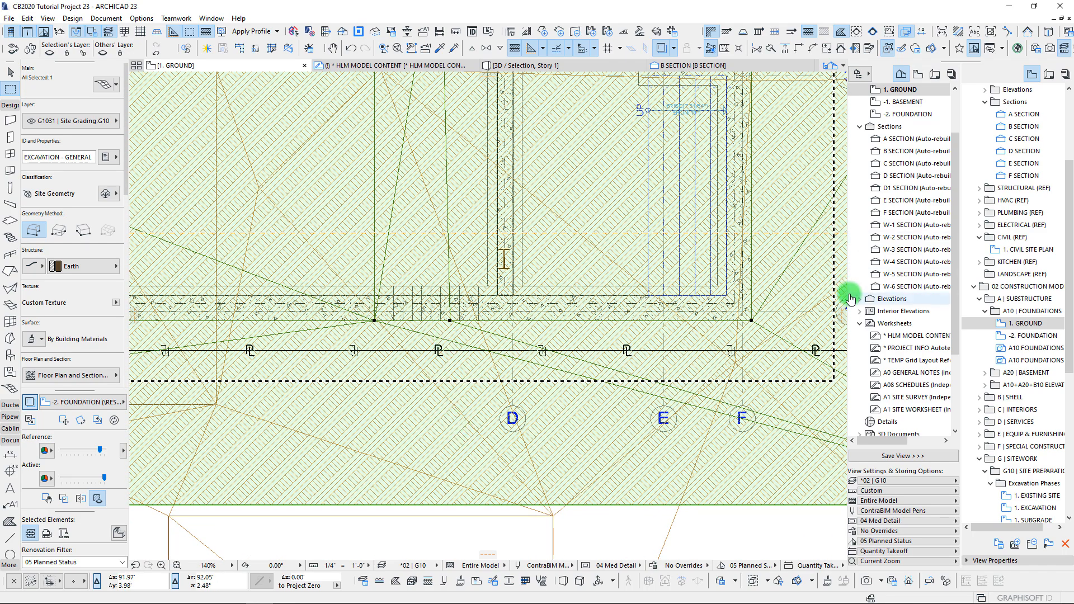
- Add a ridge to the excavation mesh from the footing step point near grid line D straight outward past the property line, using Fit to User Ridges
left_click_drag(847, 326, 844, 319)
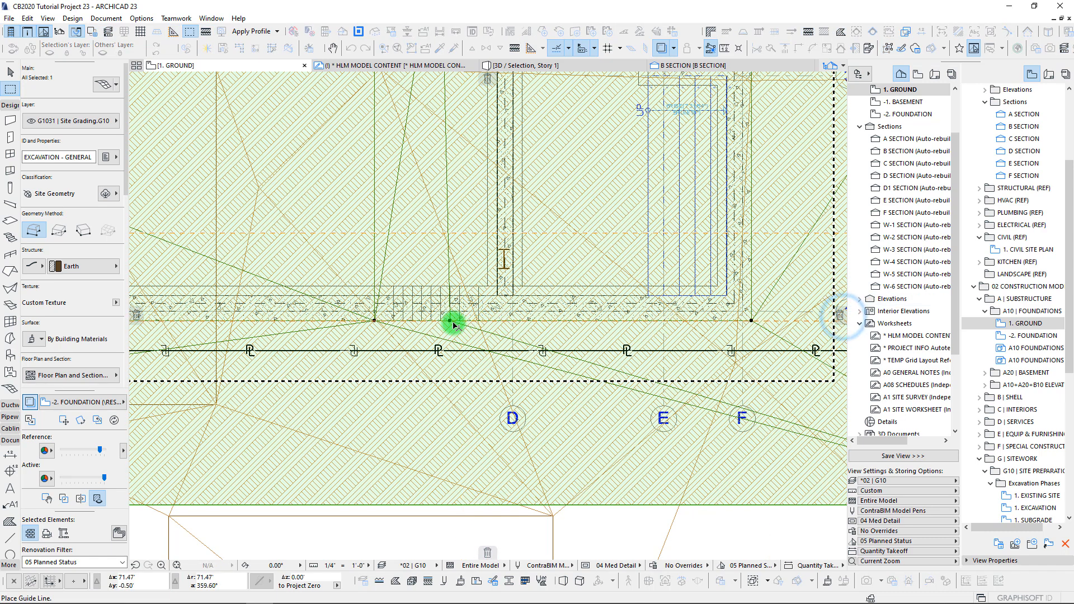
left_click(452, 420)
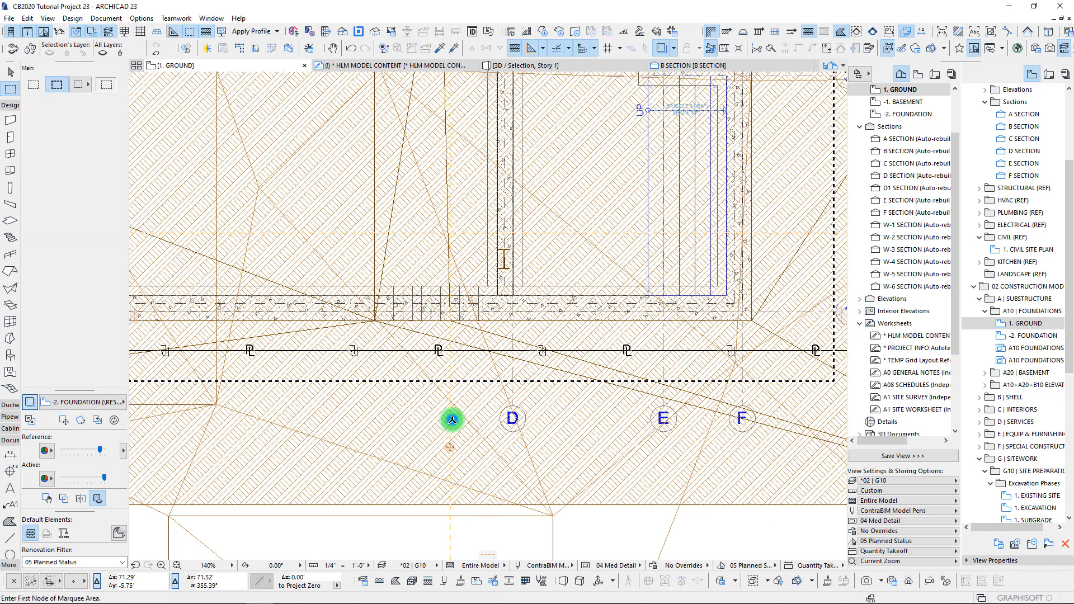
left_click(461, 425)
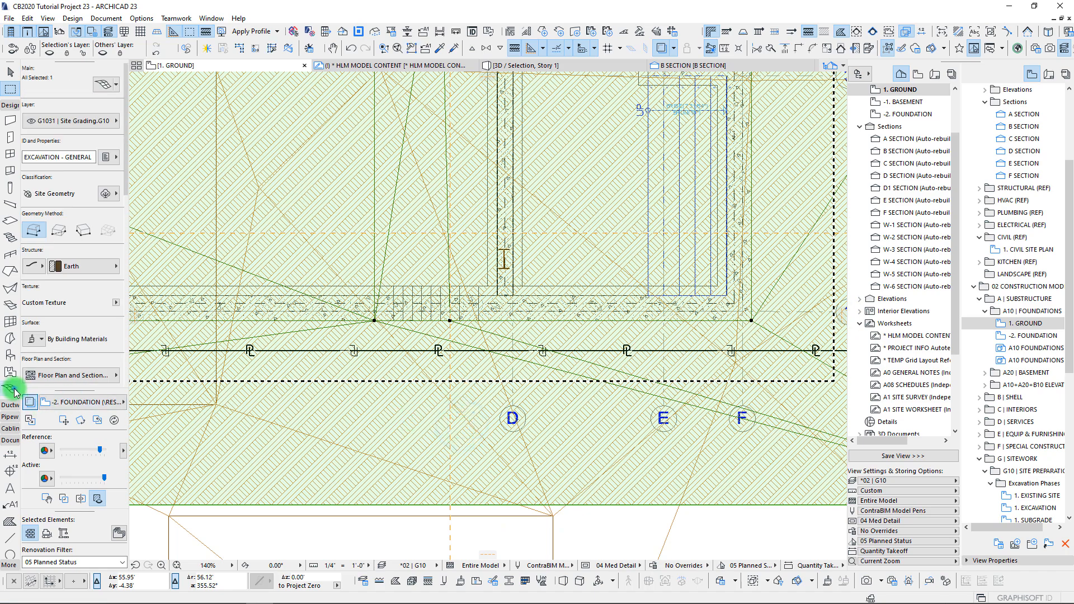
left_click(450, 319)
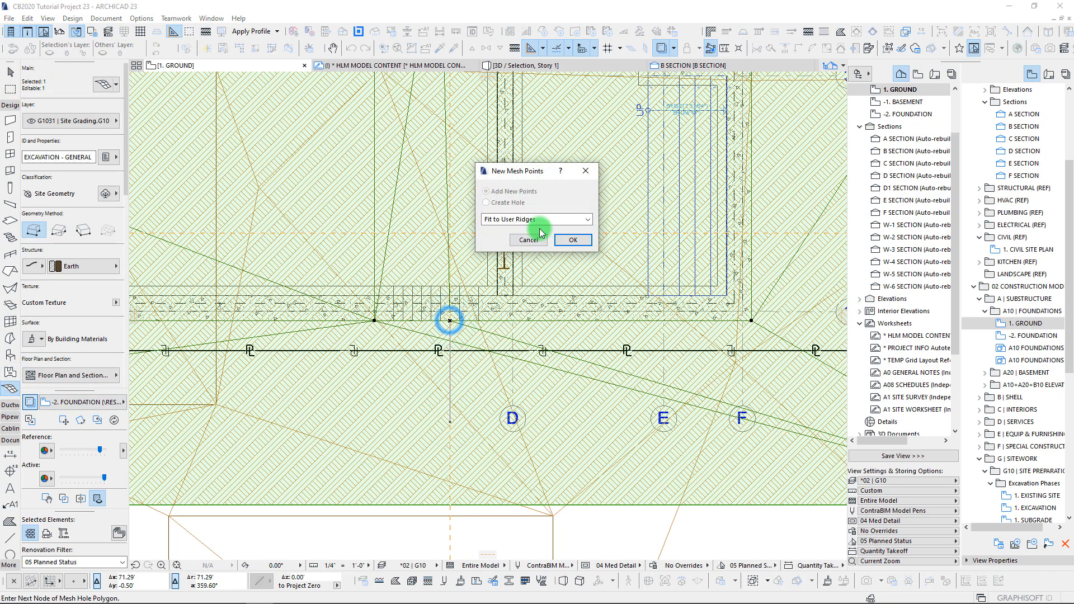
left_click(573, 240)
- Move the outer end of the ridge near grid line D farther out, closer to the mesh boundary and aligned with the footing step point
scroll(448, 422, "down", 2)
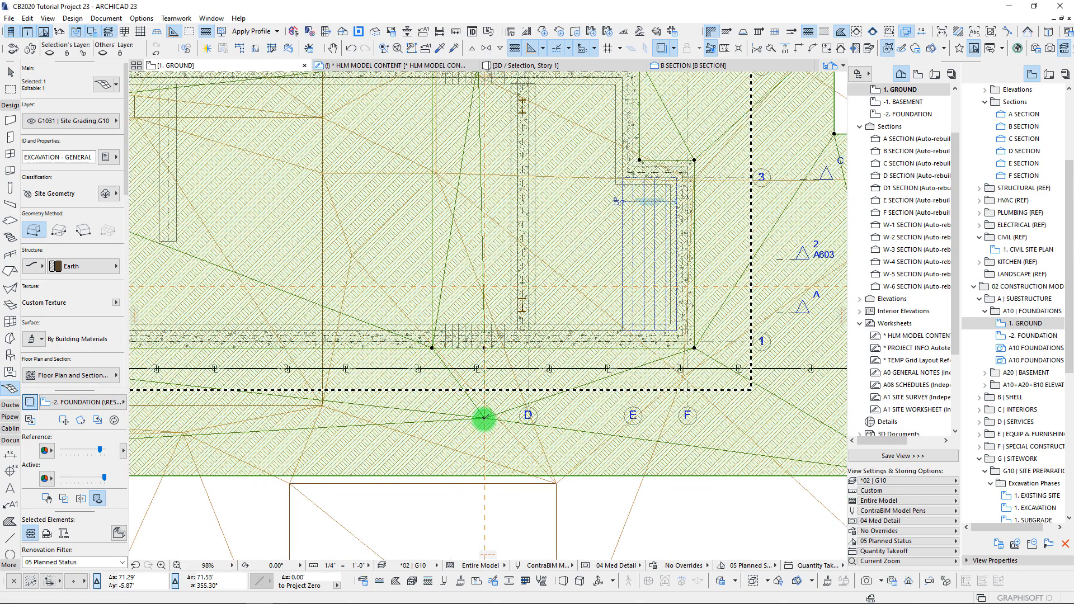
left_click(484, 417)
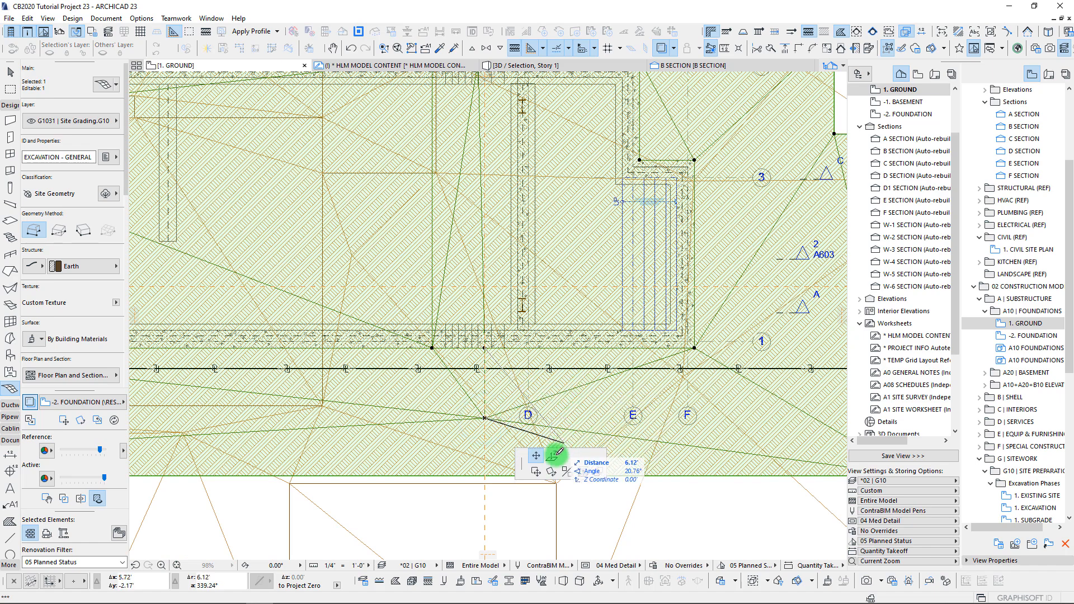
left_click(484, 436)
left_click(521, 406)
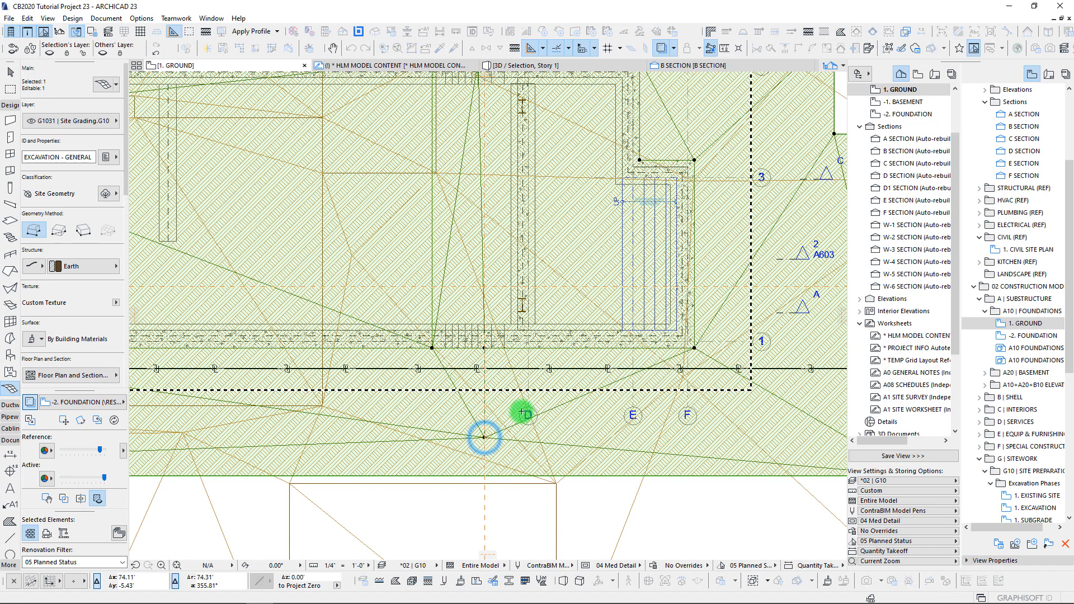
- In the 3D window, lower the outer end of the new ridge slightly and inspect the resulting side slope
key("F3")
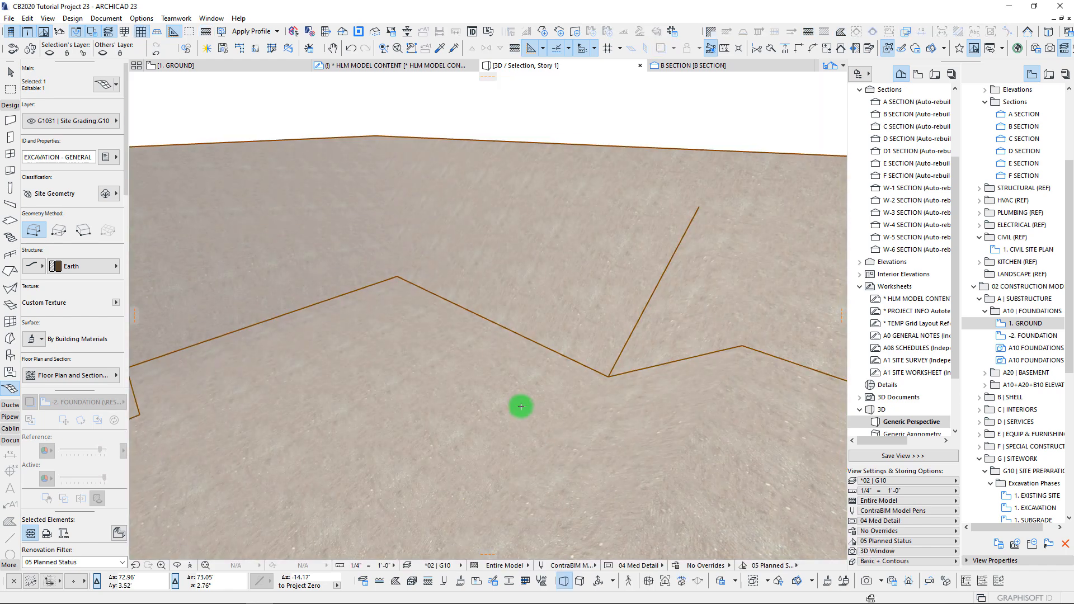
mouse_move(455, 403)
middle_mouse_down("shift")
mouse_move(587, 403)
mouse_move(669, 325)
middle_mouse_up("shift")
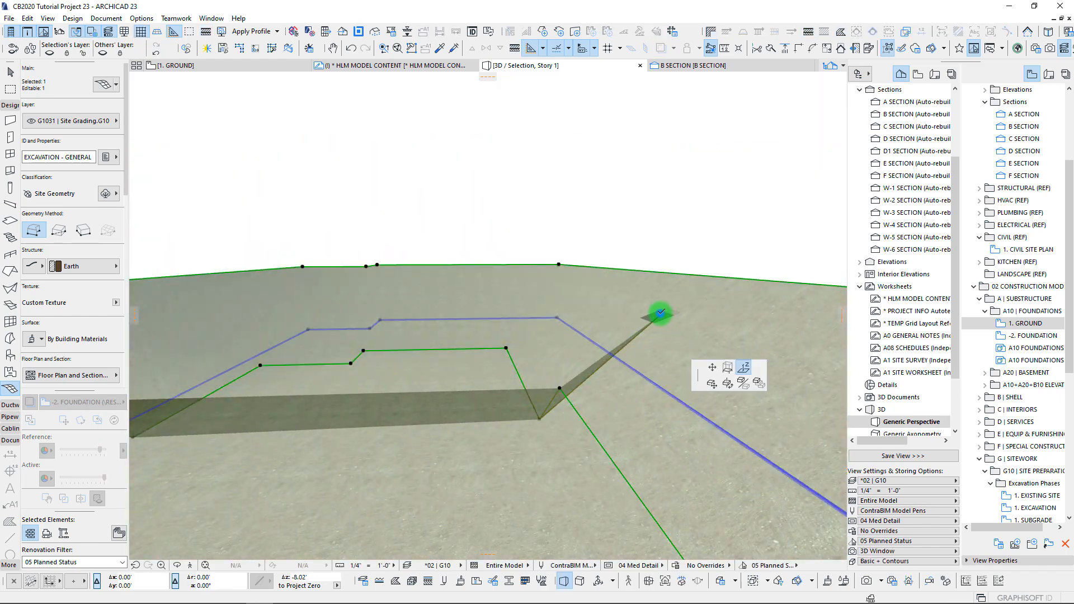
left_click(661, 313)
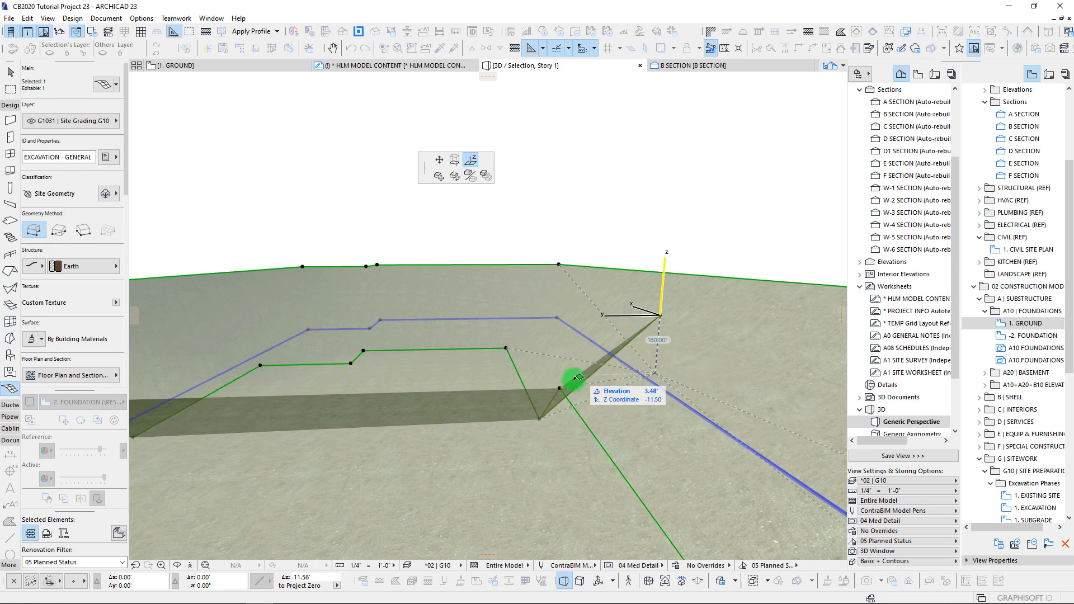
left_click(661, 328)
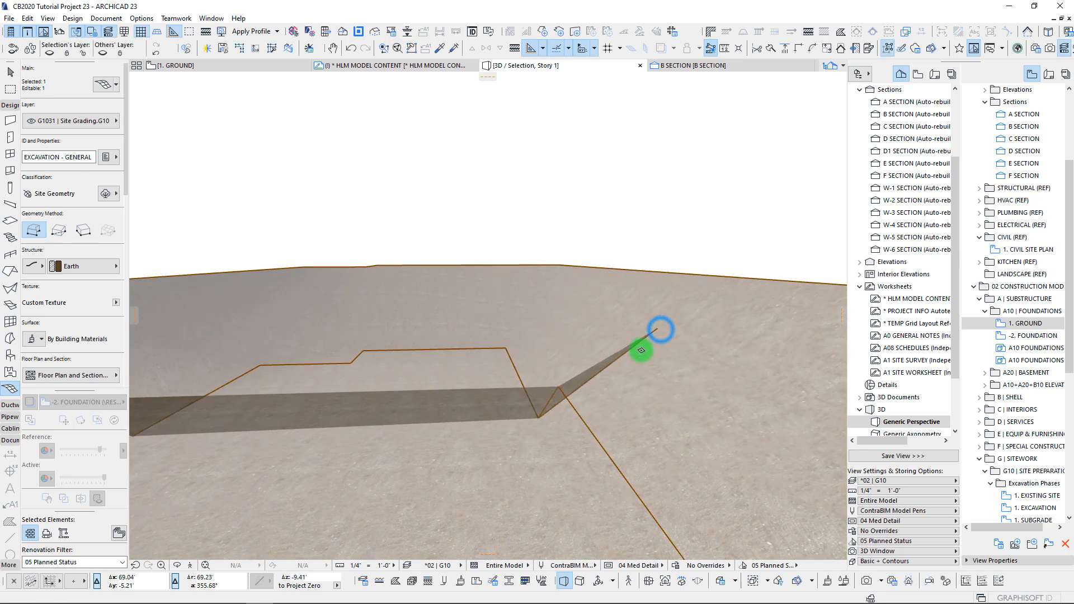
scroll(641, 350, "up", 3)
middle_click_drag(633, 352, 701, 376, "shift")
scroll(719, 383, "down", 5)
scroll(700, 377, "up", 6)
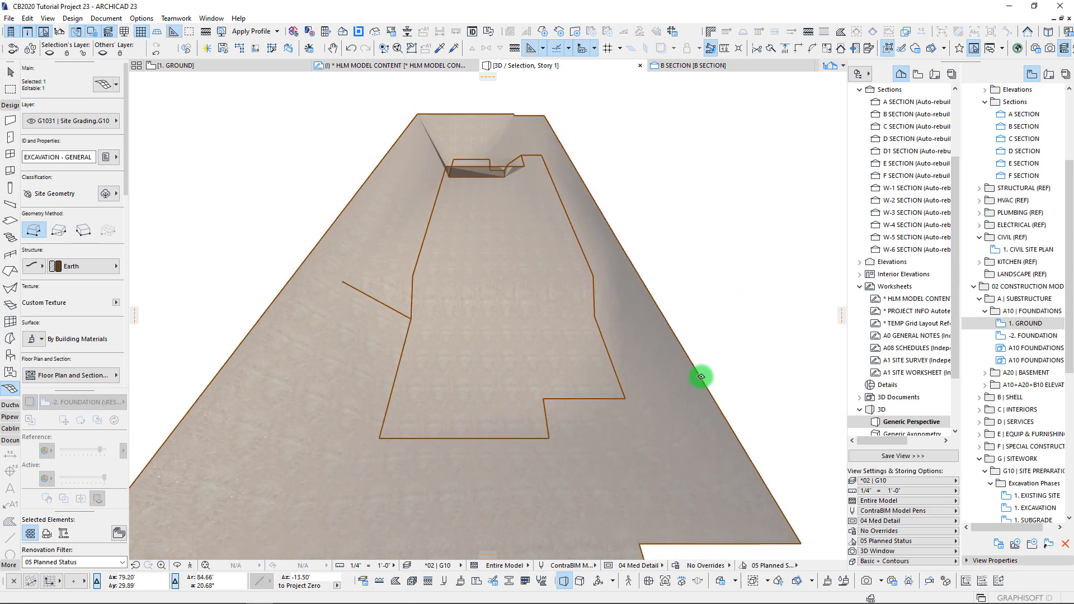
middle_click_drag(523, 300, 592, 326, "shift")
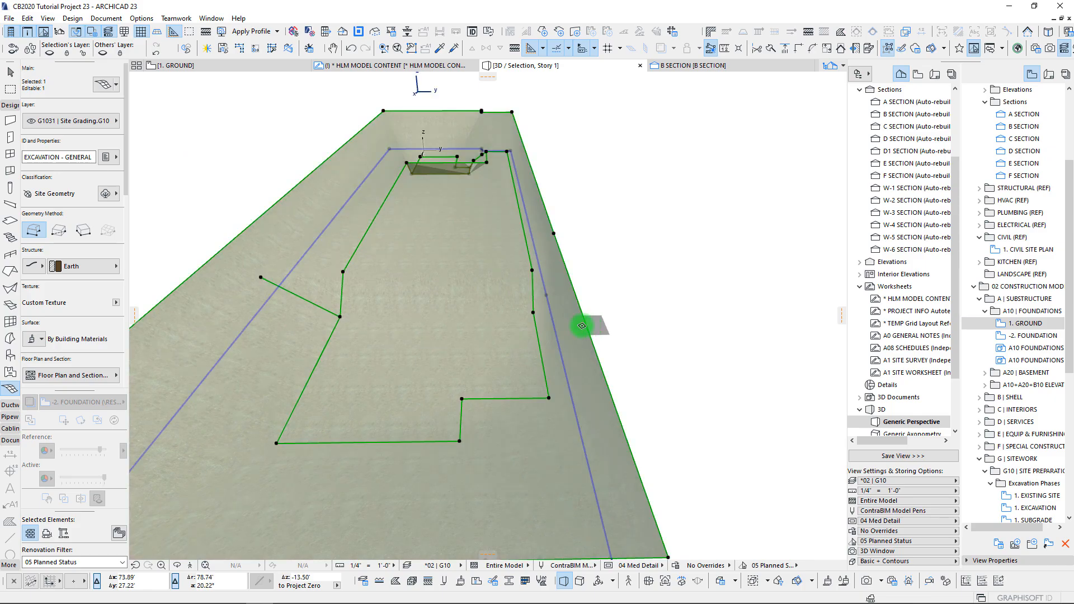
- On the 1. GROUND floor plan, draw a horizontal line about 54.3' long between the foundation wall and mesh boundary, ending near grid line B
key("F2")
middle_click_drag(534, 148, 533, 318)
scroll(570, 290, "down", 3)
scroll(624, 227, "up", 5)
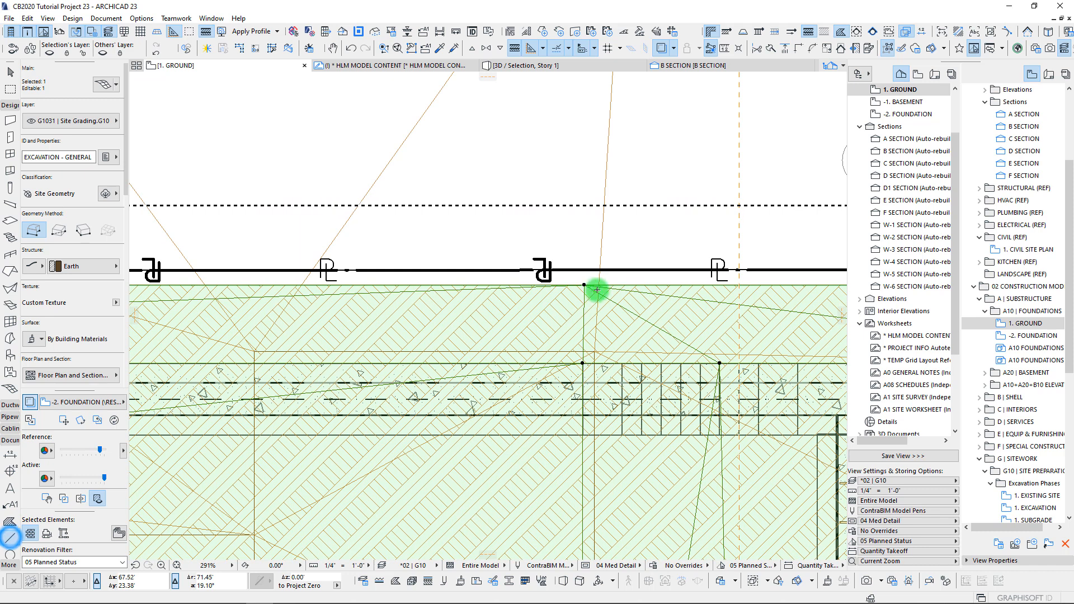
middle_click_drag(606, 322, 587, 329)
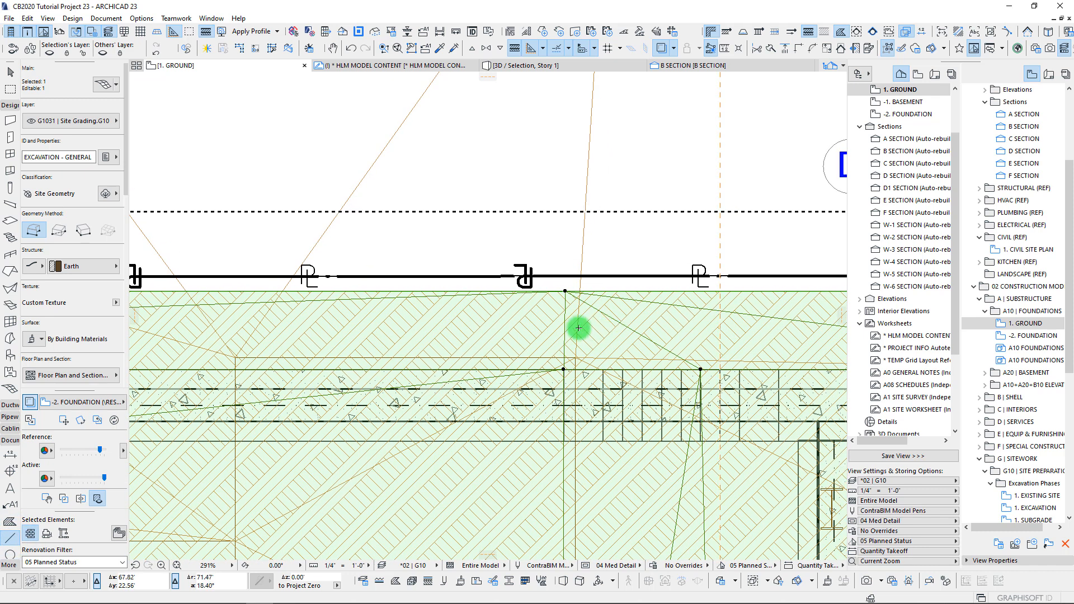
key("Escape")
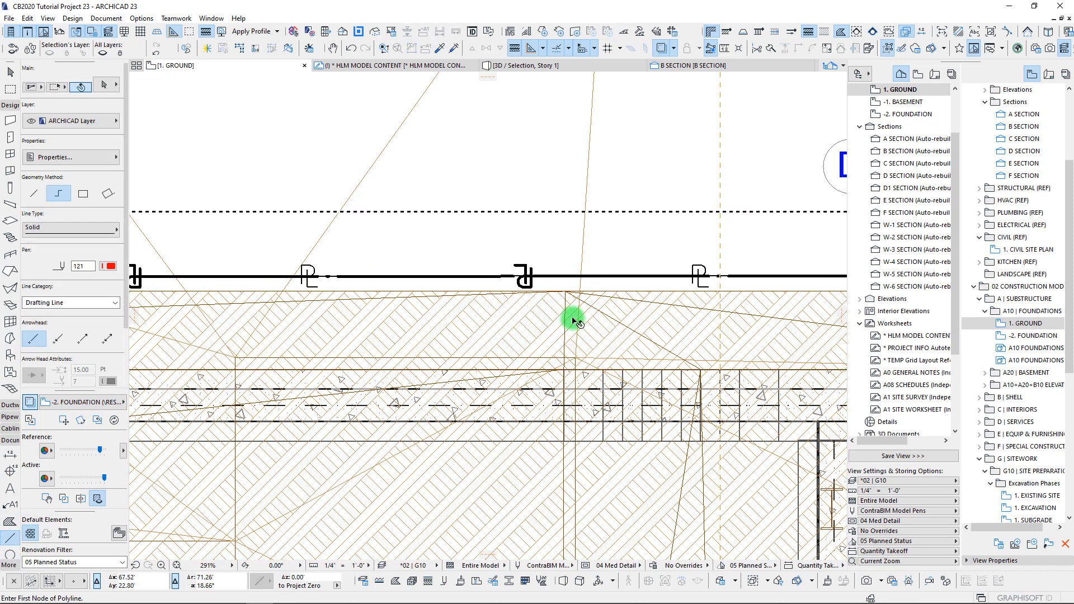
left_click(576, 319)
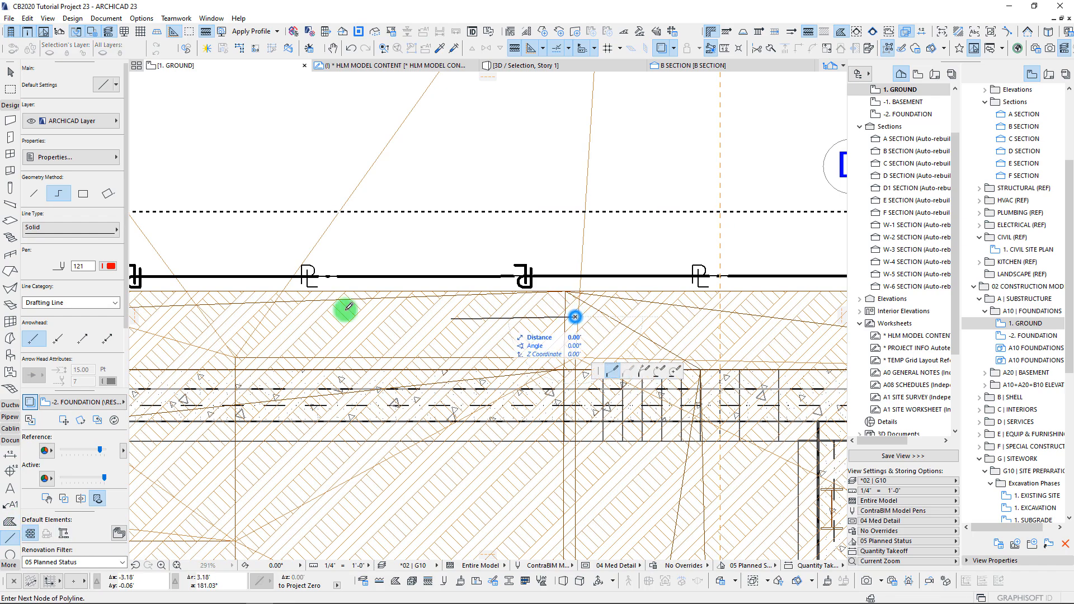
scroll(268, 314, "down", 5)
middle_click_drag(228, 332, 532, 319)
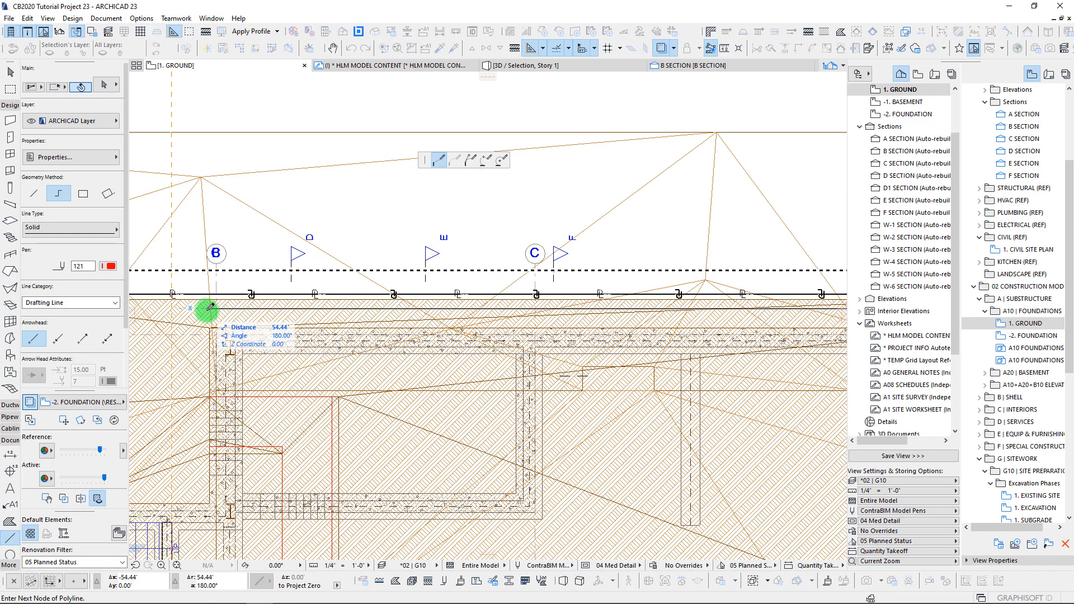
scroll(271, 307, "up", 5)
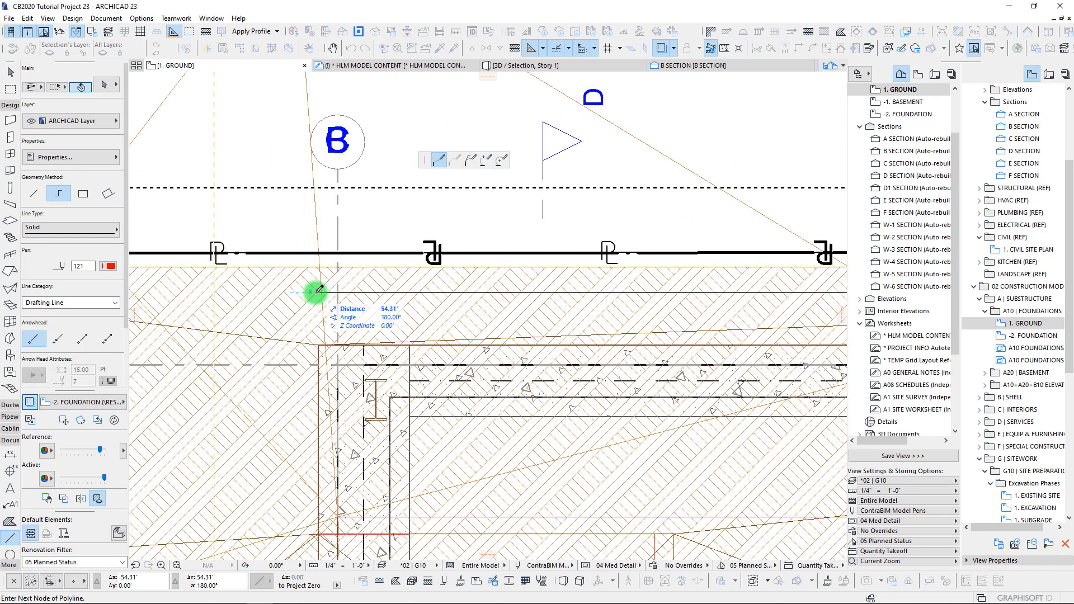
left_click(315, 292)
- Drag a copy of the horizontal line a small distance toward the foundation wall, parallel to the original
left_click(315, 292, "shift")
key("ctrl+shift+d")
left_click(315, 291)
scroll(316, 292, "up", 5)
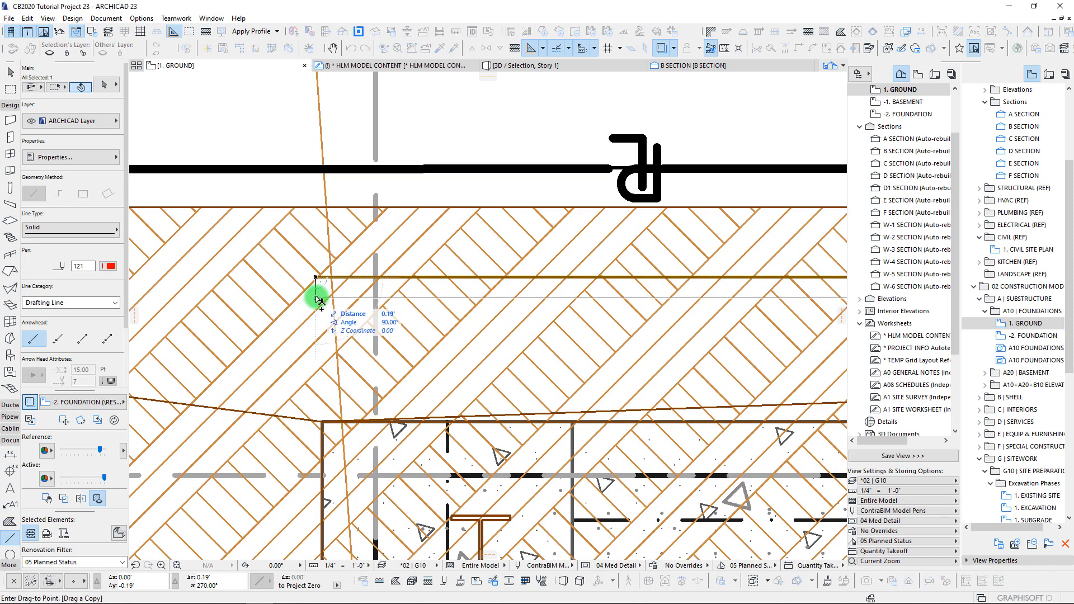
left_click(316, 292)
key("Escape")
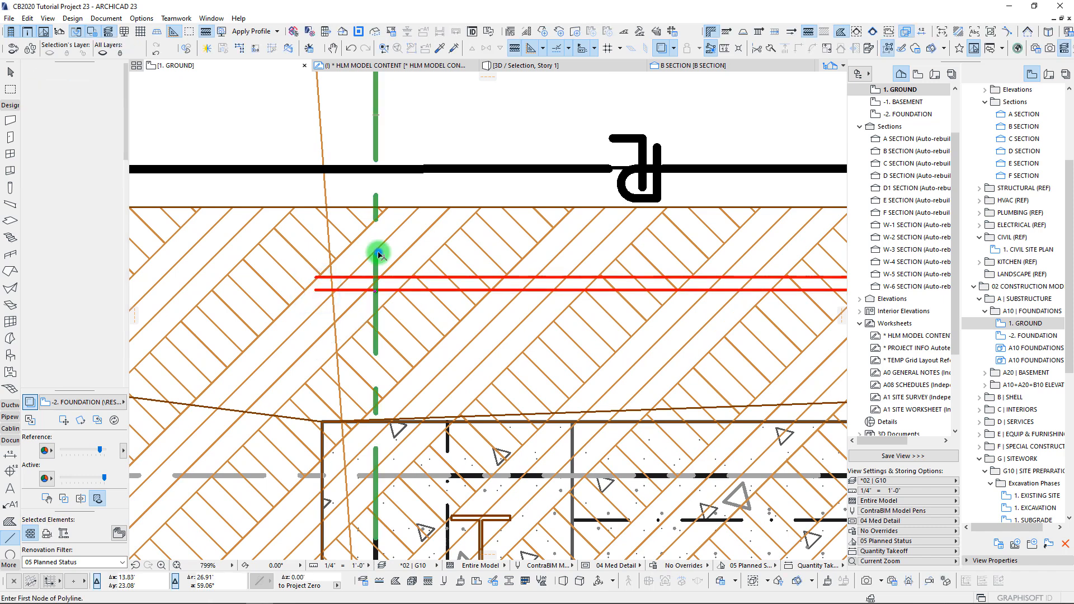
- Add both parallel lines to the EXCAVATION - GENERAL mesh as new points, using Fit to User Ridges
key("Escape")
key("Escape")
left_click(353, 255)
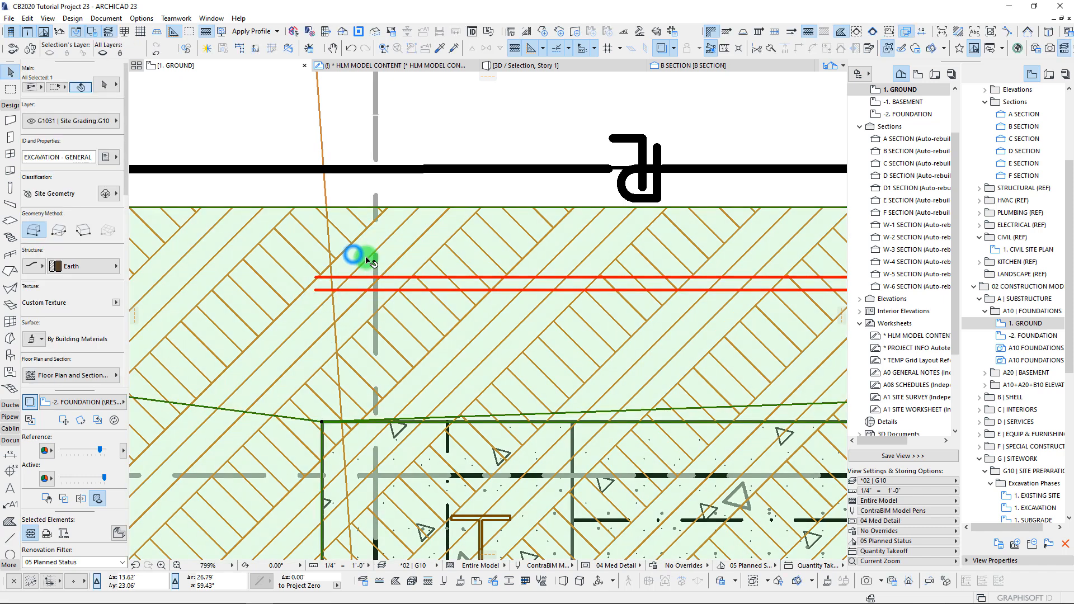
left_click(8, 386)
left_click(373, 265)
double_click(394, 275)
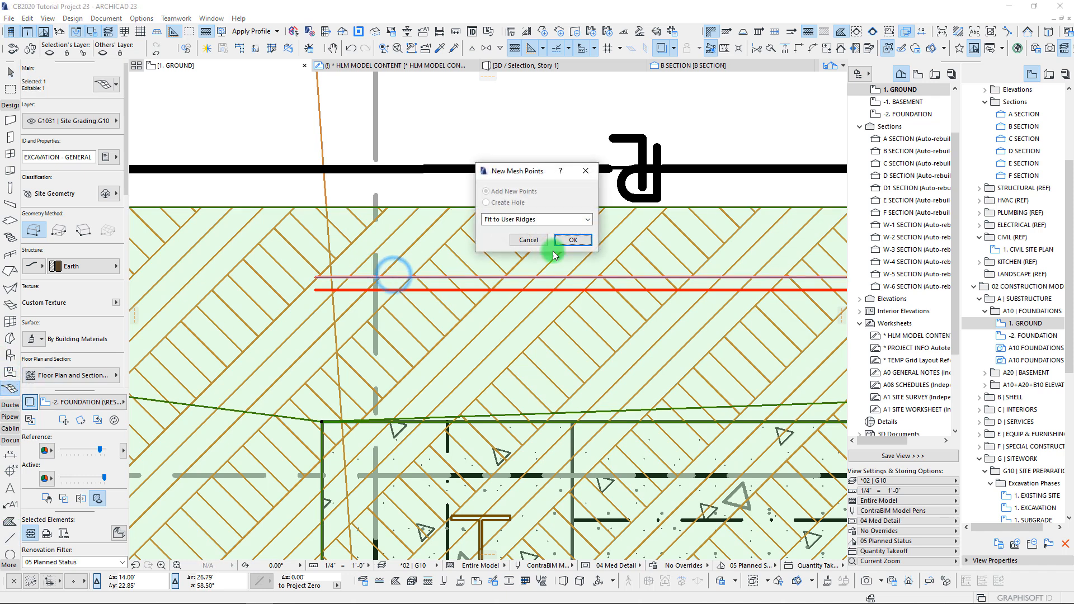
left_click(573, 240)
double_click(444, 288)
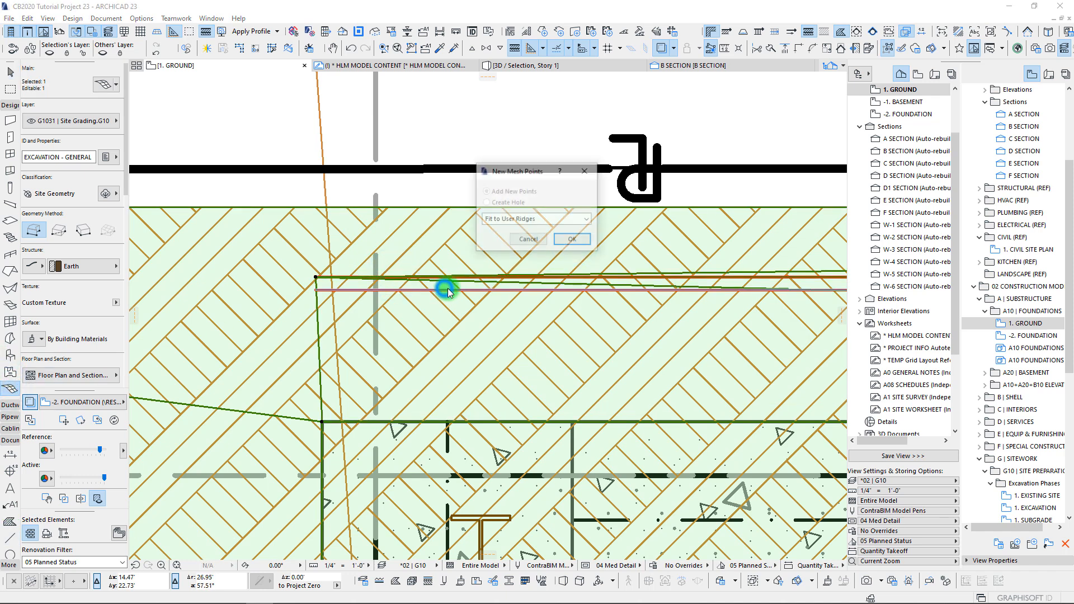
left_click(583, 247)
scroll(486, 254, "down", 5)
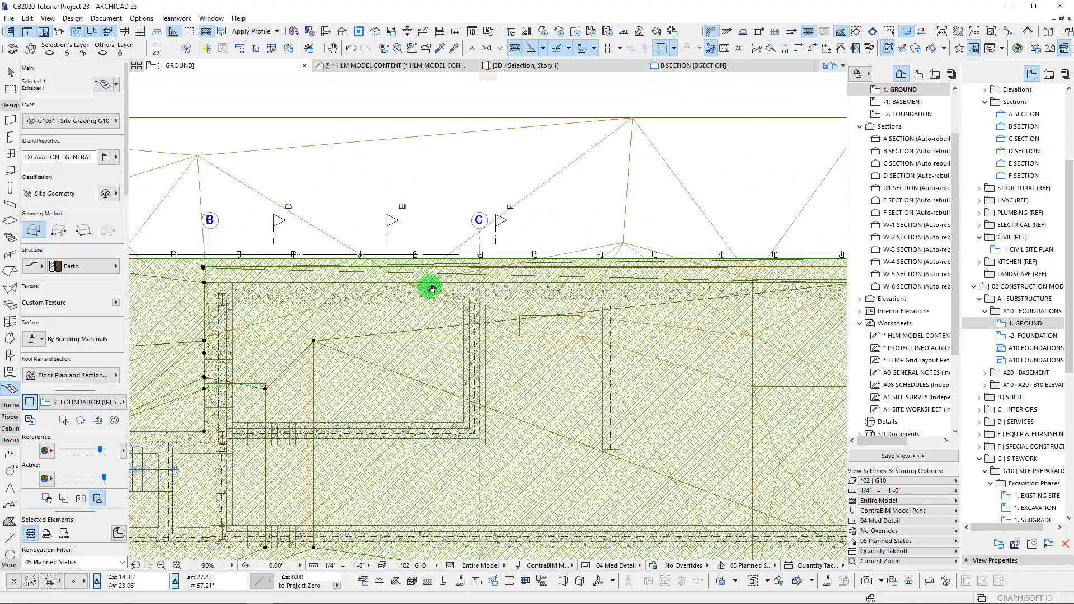
scroll(829, 291, "up", 4)
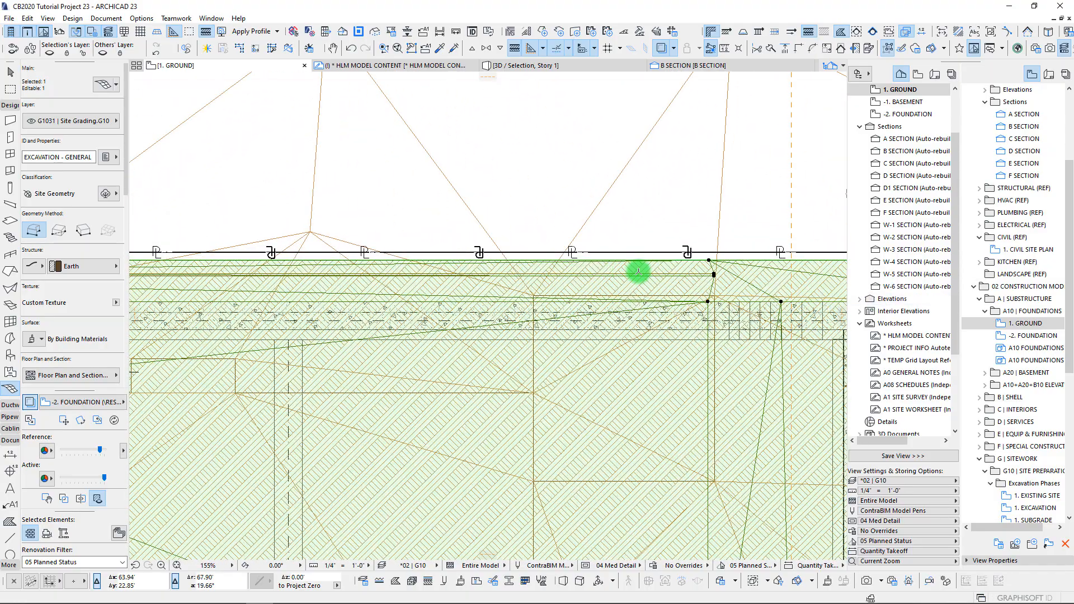
- In the 3D window, raise the near end of the outer ridge line to the level of the adjacent mesh boundary point
key("F3")
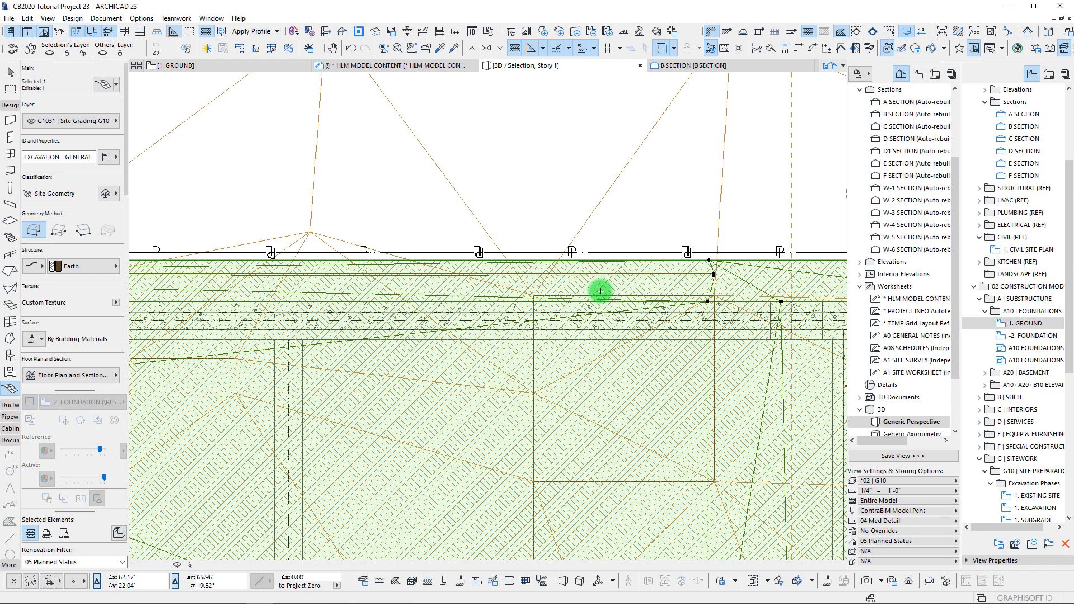
middle_click_drag(600, 291, 535, 255, "shift")
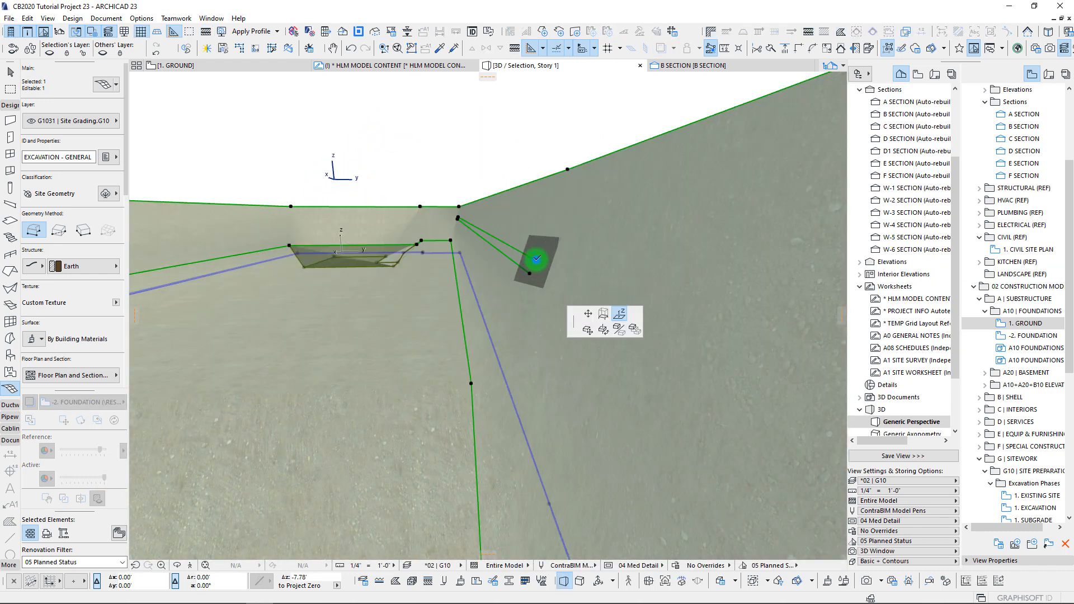
left_click(536, 258)
left_click(536, 259)
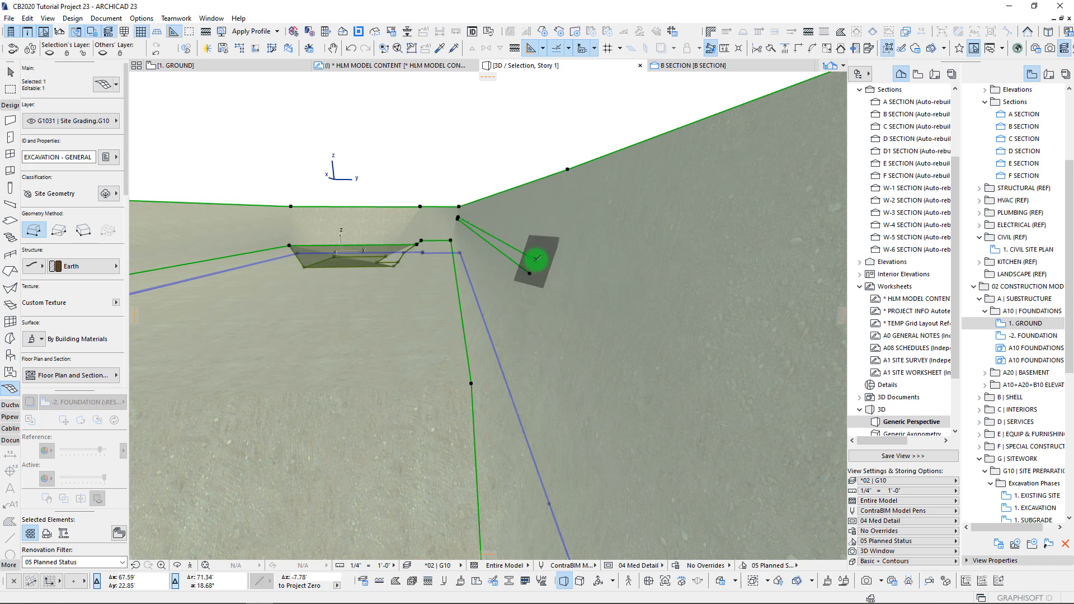
left_click(536, 258)
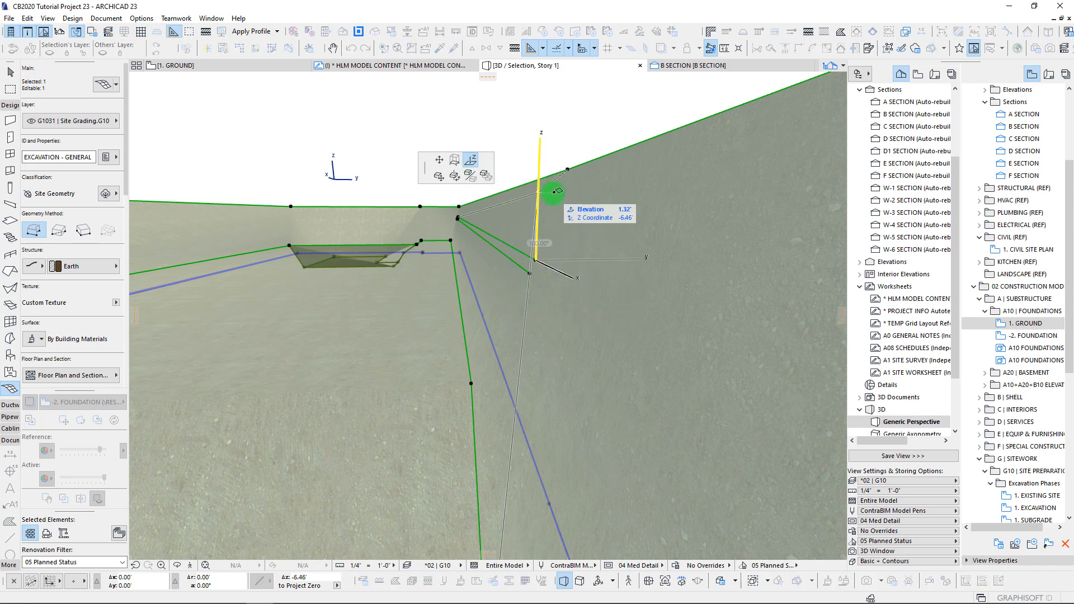
left_click(569, 167)
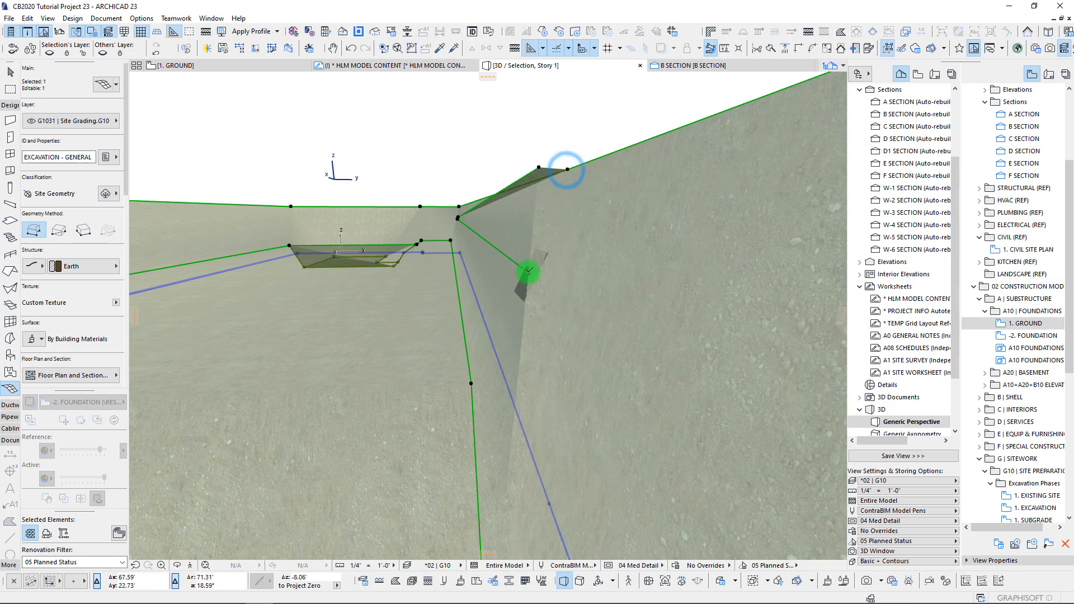
- Lower the near end of the inner ridge line toward the excavation's base, inspect the vertical cut, and return to the floor plan
left_click(529, 272)
left_click(528, 295)
middle_click_drag(492, 274, 552, 261, "shift")
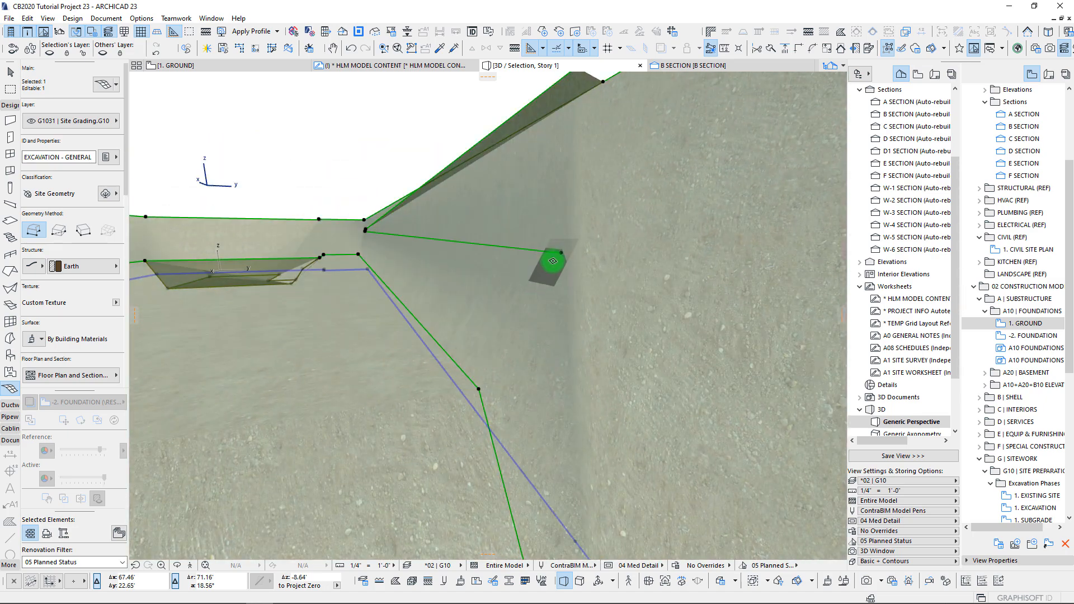
left_click(561, 251)
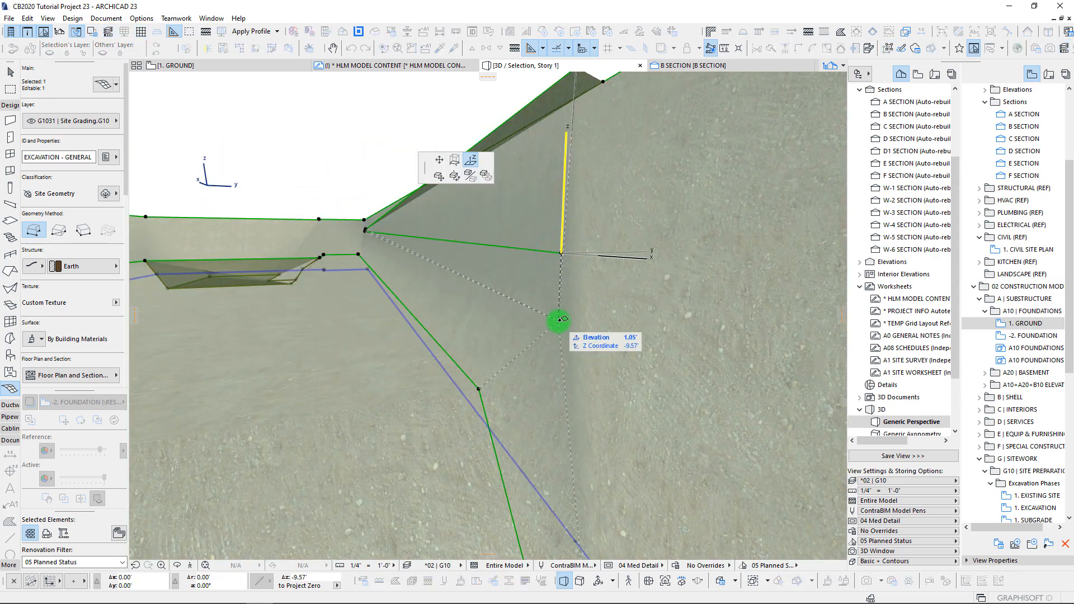
middle_click_drag(561, 318, 467, 295, "shift")
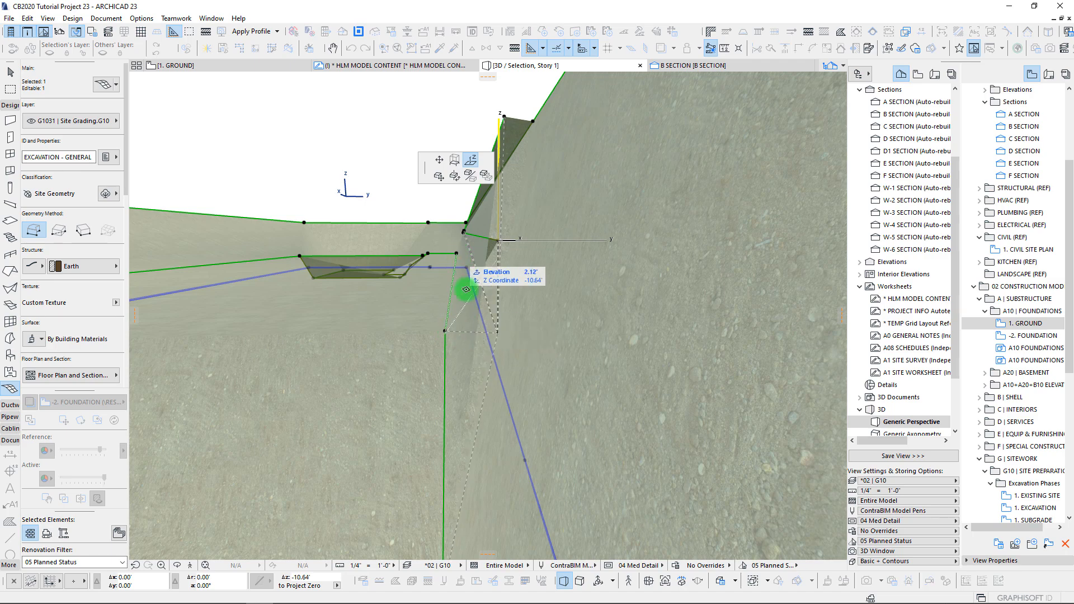
left_click(463, 287)
middle_click_drag(462, 257, 559, 349, "shift")
middle_click_drag(549, 307, 482, 339, "shift")
key("F2")
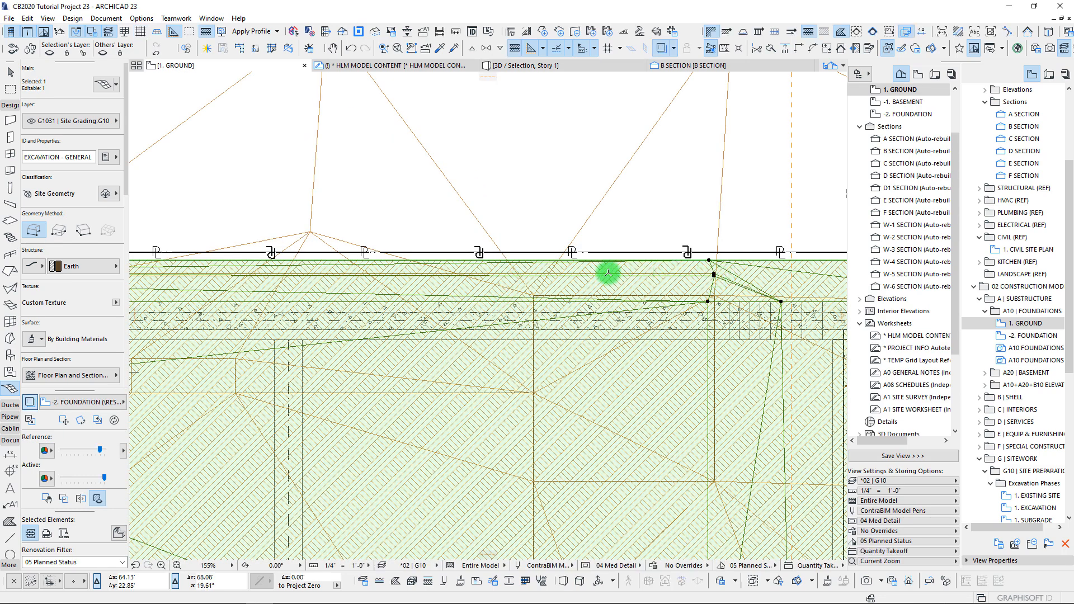
- Undo the recent height edits and added ridge lines on the EXCAVATION - GENERAL mesh, and return to the floor plan
key("F3")
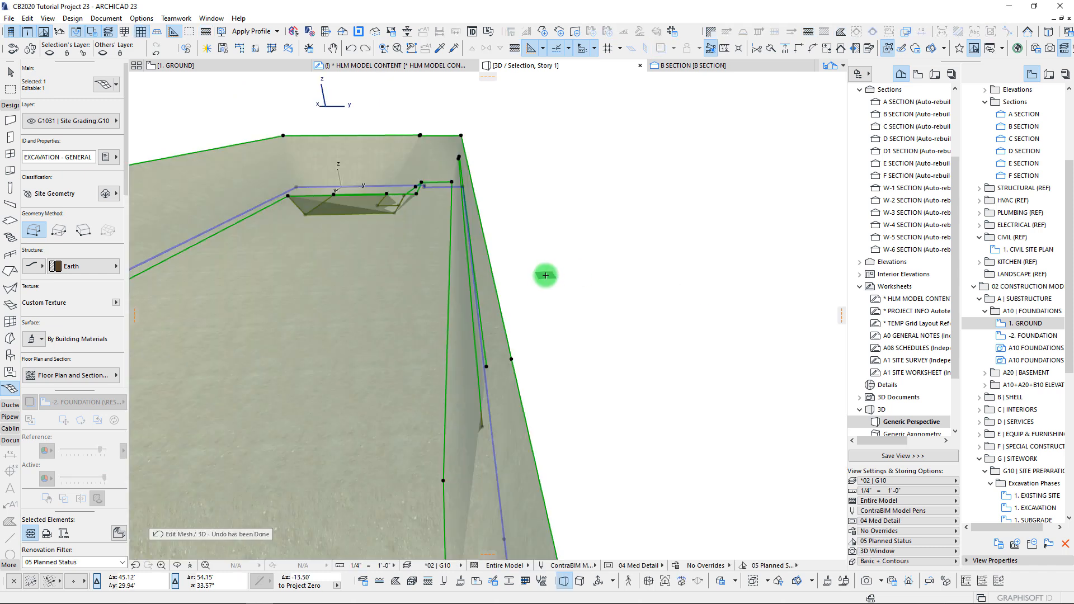
key("ctrl+z")
key("F2")
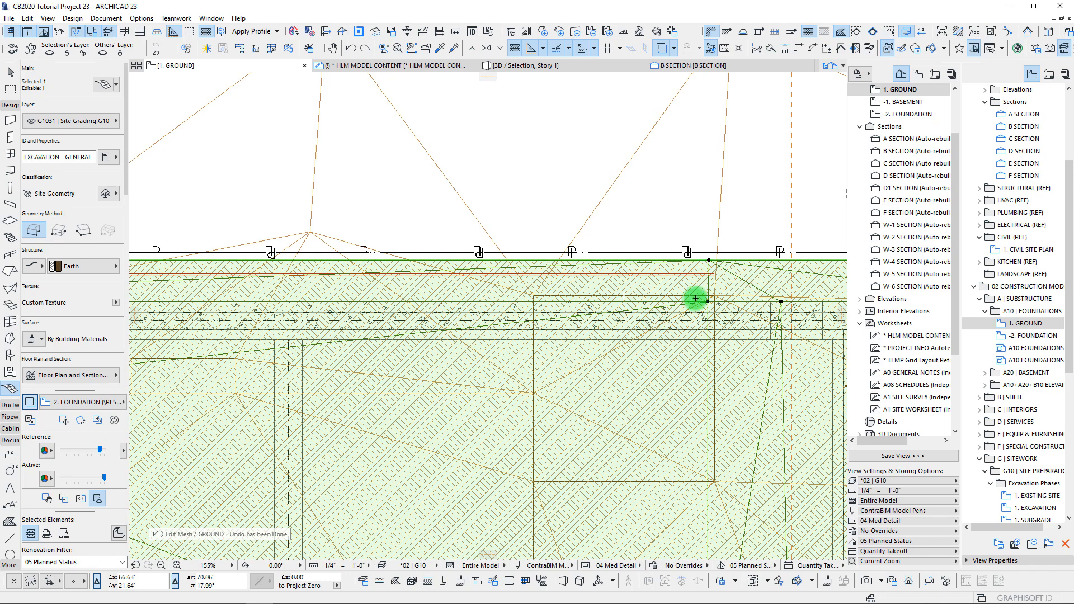
- Move the outer red line about 0.52' toward the property line and the inner line closer to the foundation wall
scroll(705, 273, "up", 6)
left_click(668, 275)
left_click_drag(720, 276, 722, 229)
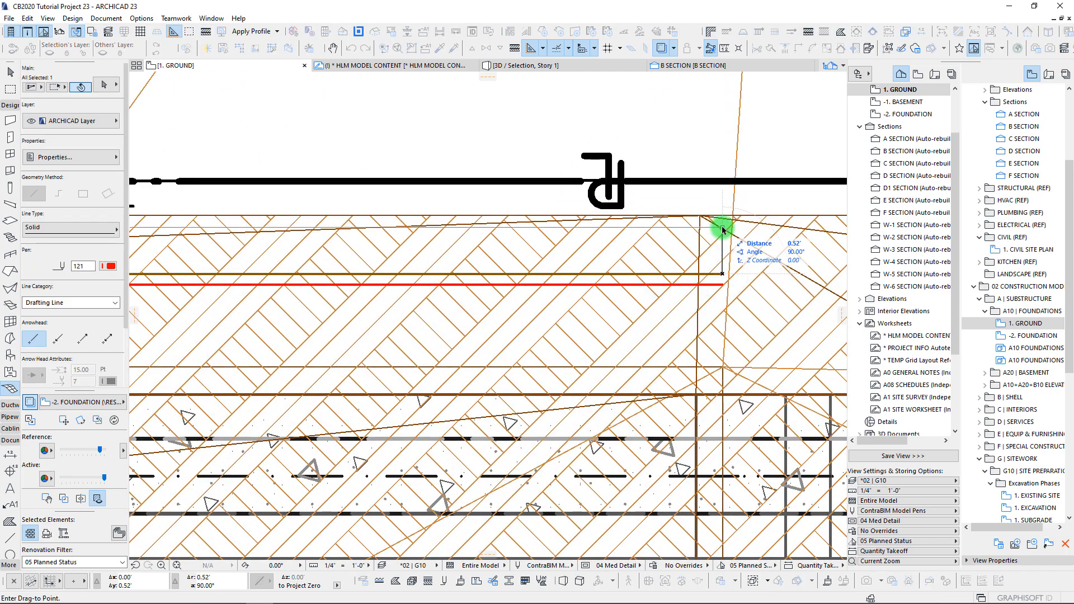
left_click(722, 228)
left_click(722, 285)
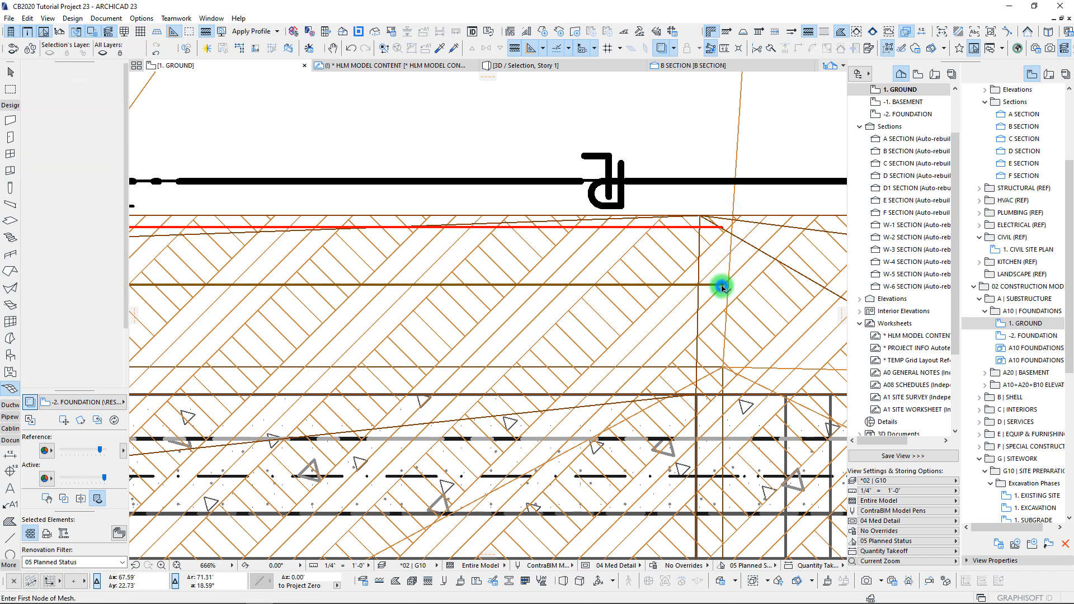
left_click_drag(722, 285, 727, 354)
left_click(726, 352)
key("Escape")
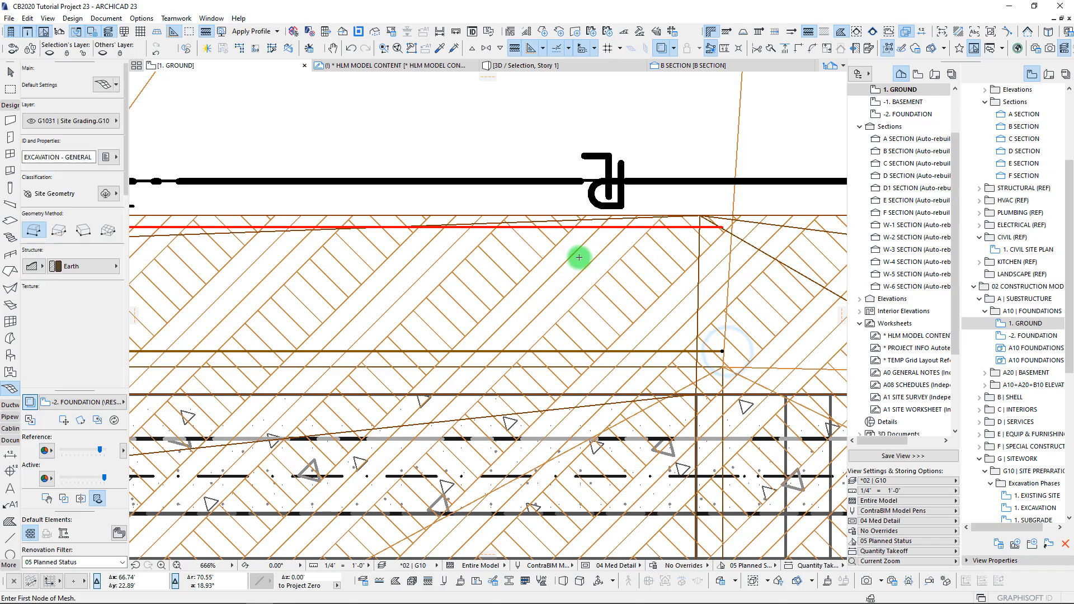
- Insert a point on the EXCAVATION - GENERAL mesh's outer edge near grid B, directly beside the end of the outer red line
scroll(395, 275, "down", 8)
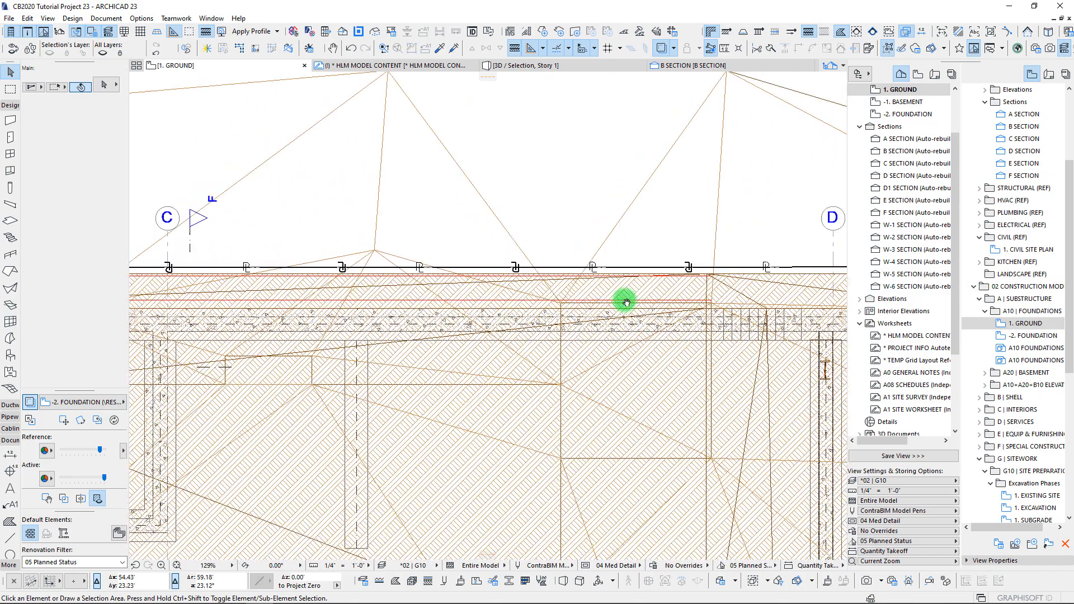
middle_click_drag(201, 287, 379, 272)
scroll(336, 277, "up", 6)
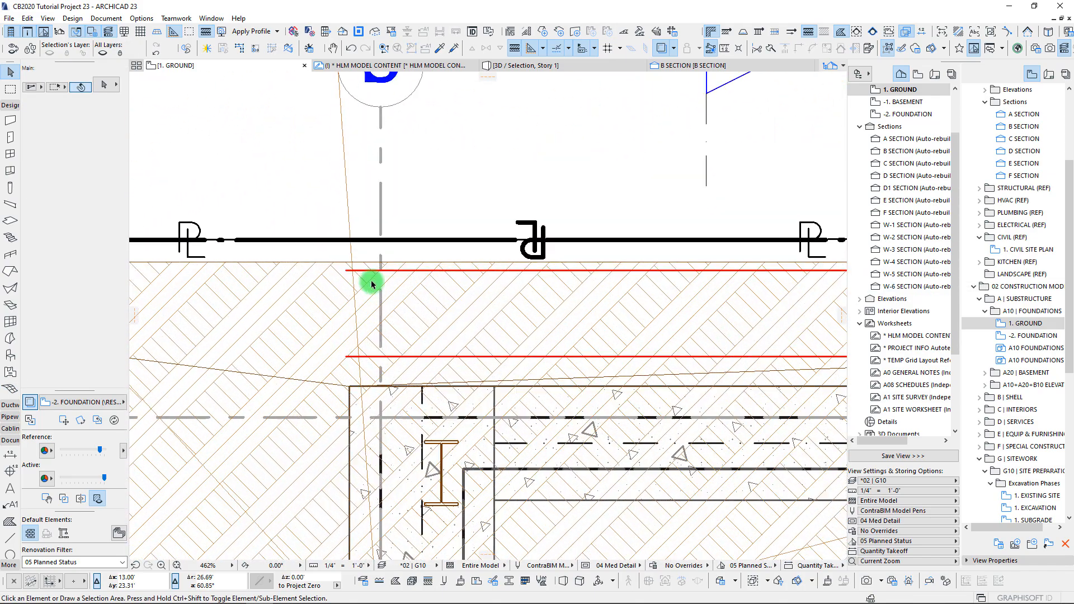
left_click(372, 294)
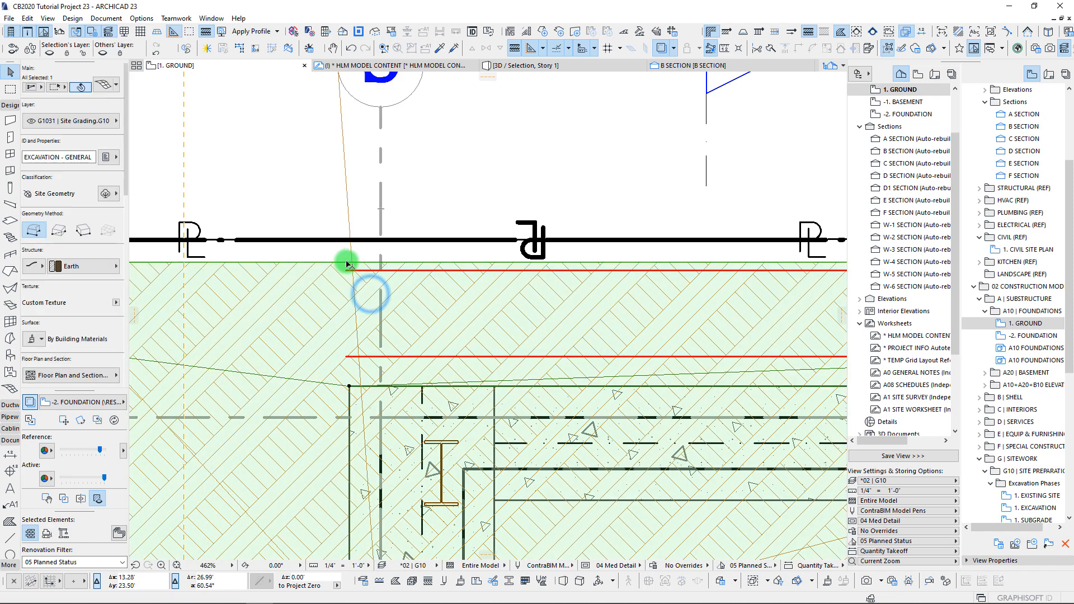
left_click(347, 262)
left_click(397, 316)
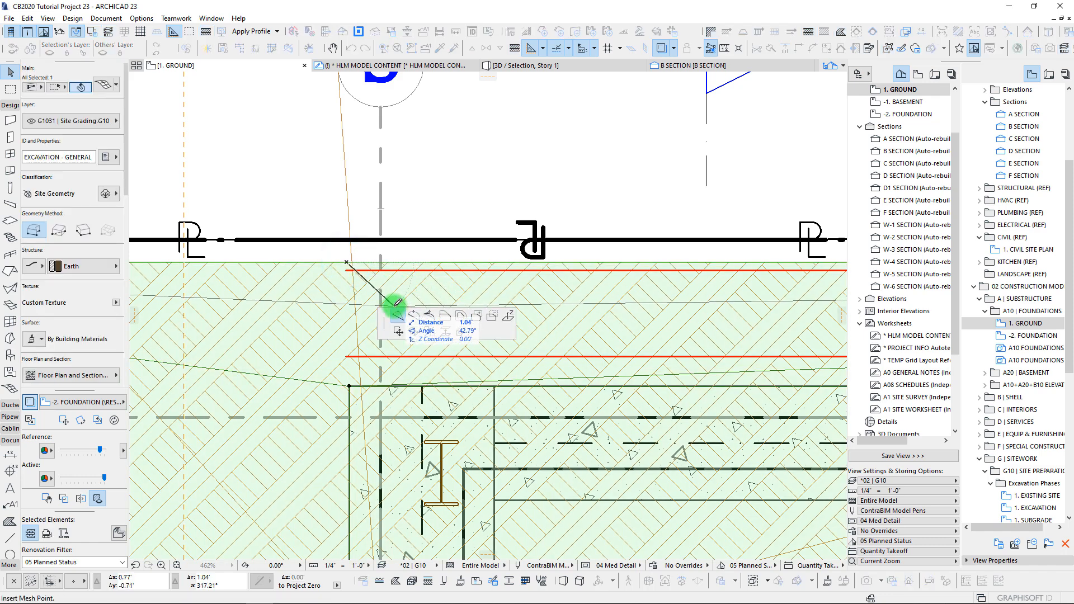
left_click(347, 261)
scroll(362, 280, "up", 3)
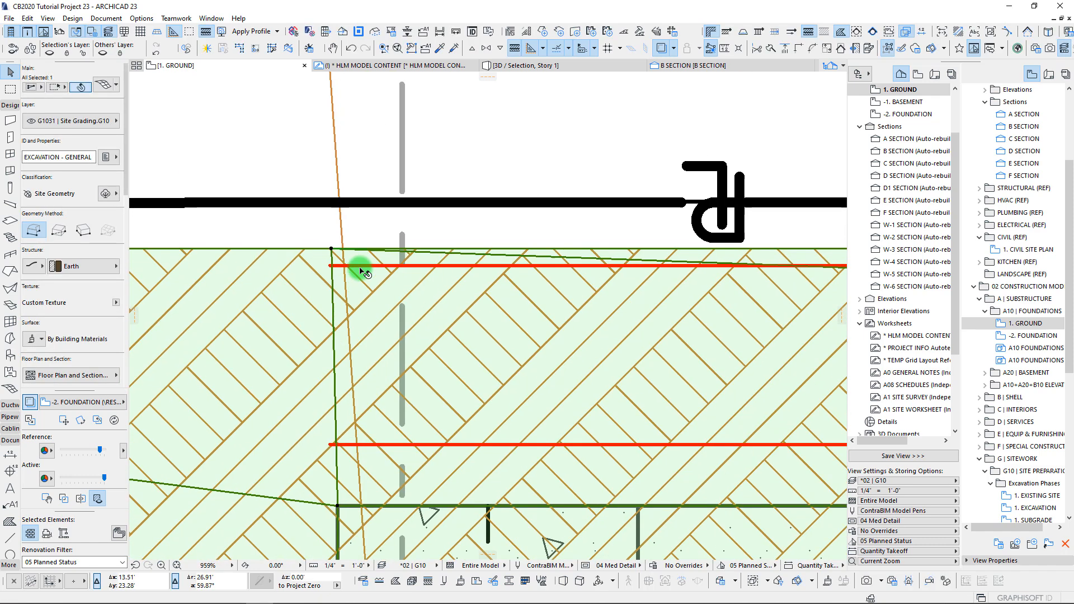
- Add the outer red line to the EXCAVATION - GENERAL mesh as new points, using Fit to User Ridges
left_click(9, 391)
left_click(368, 267)
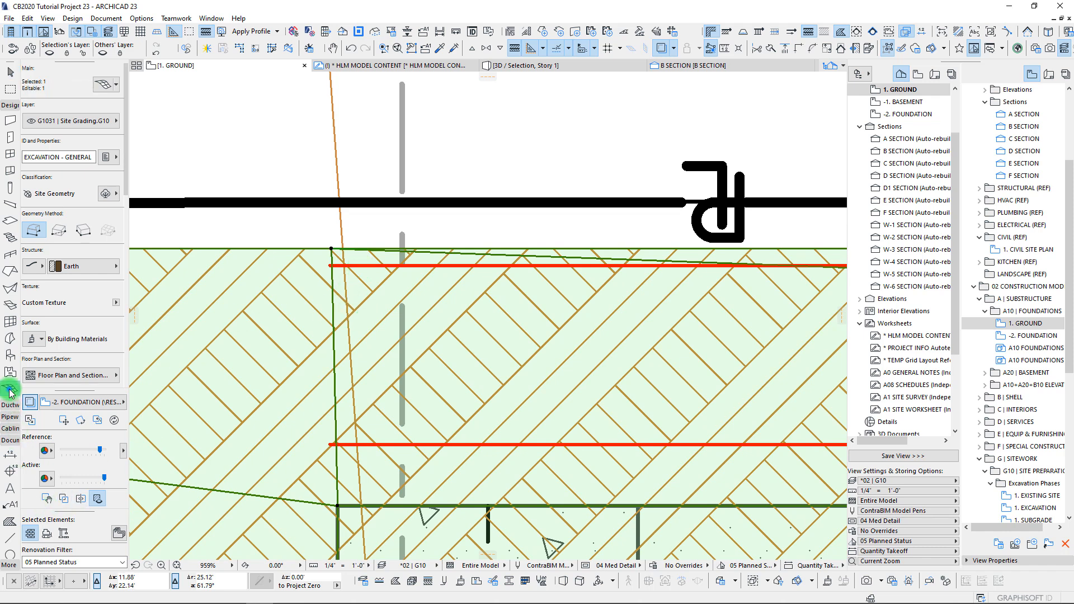
double_click(565, 257)
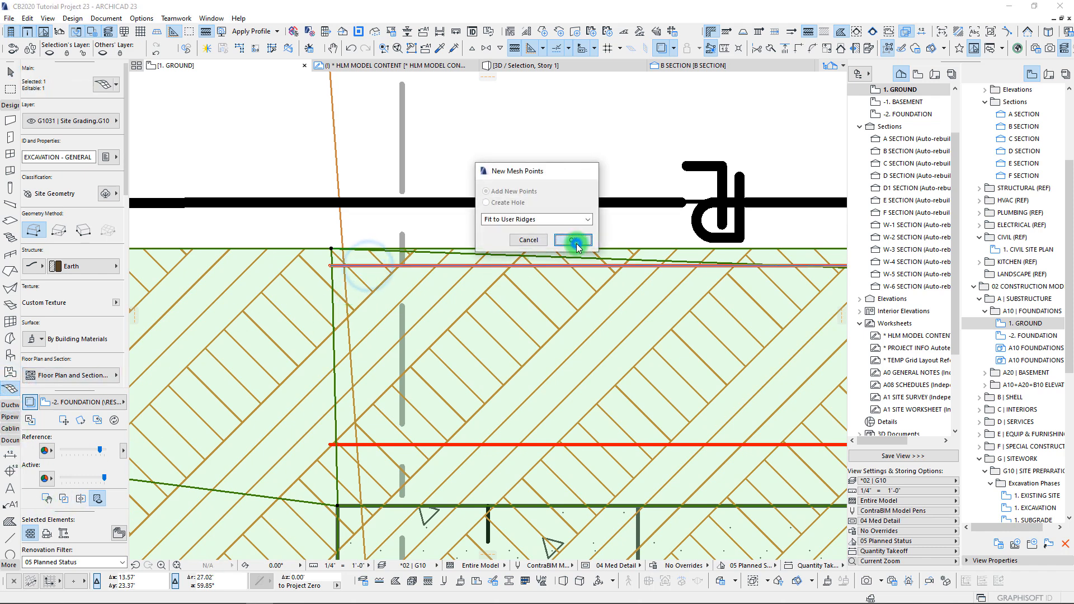
left_click(573, 240)
scroll(448, 279, "down", 10)
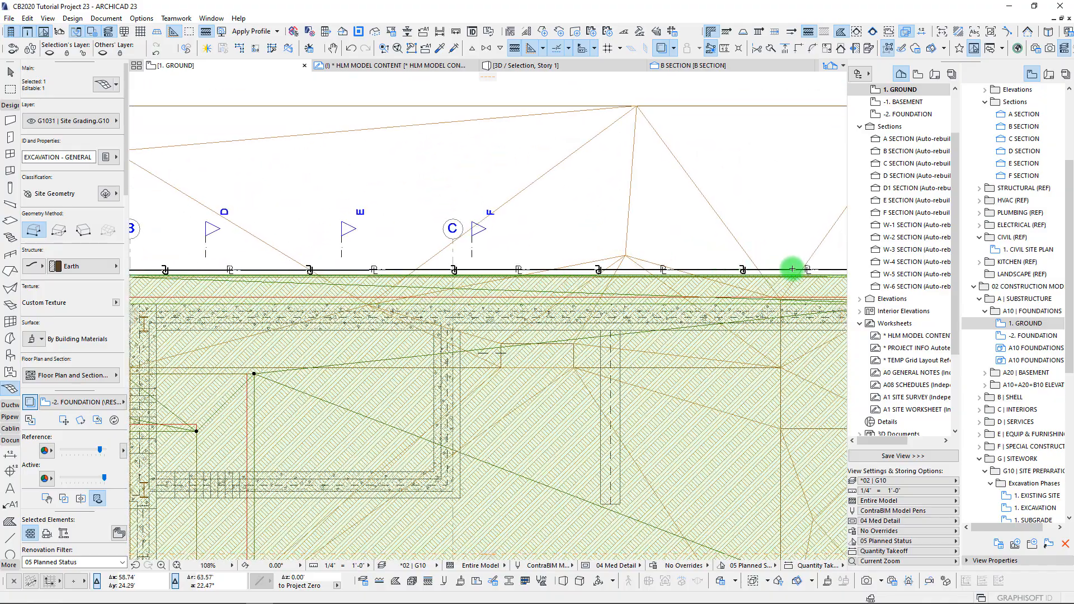
scroll(721, 274, "up", 10)
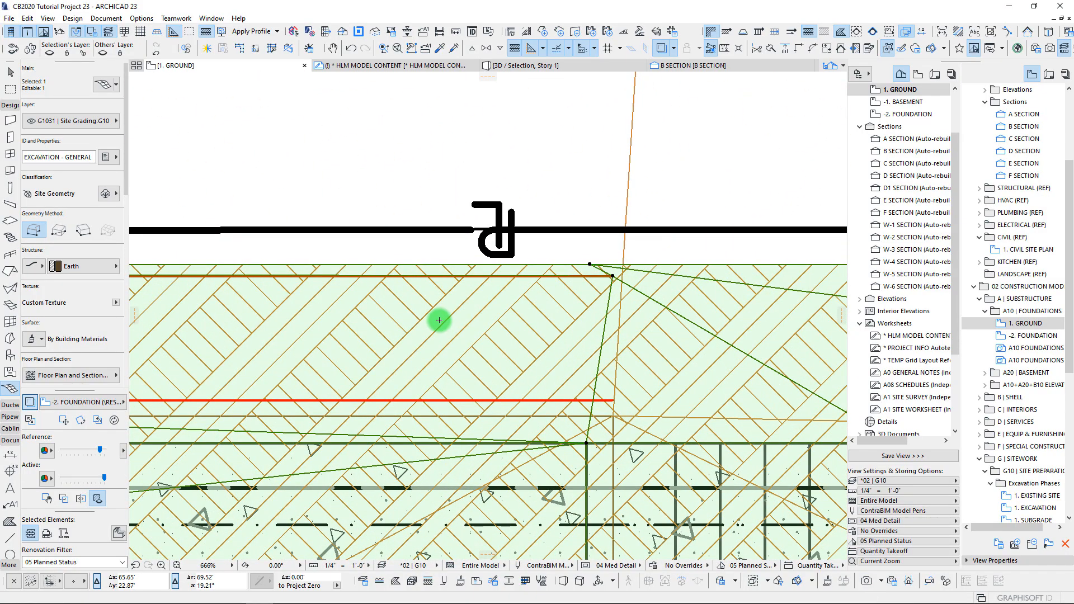
- In the 3D window, lower the near end of the new ridge line to a Z coordinate of about -8.53'
key("F3")
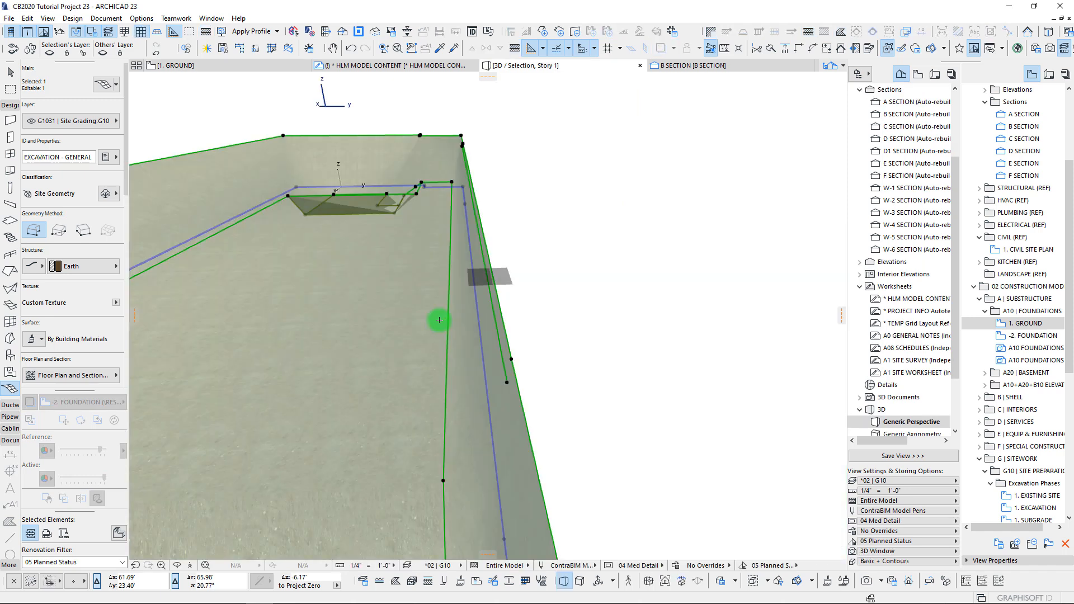
middle_click_drag(439, 320, 488, 297, "shift")
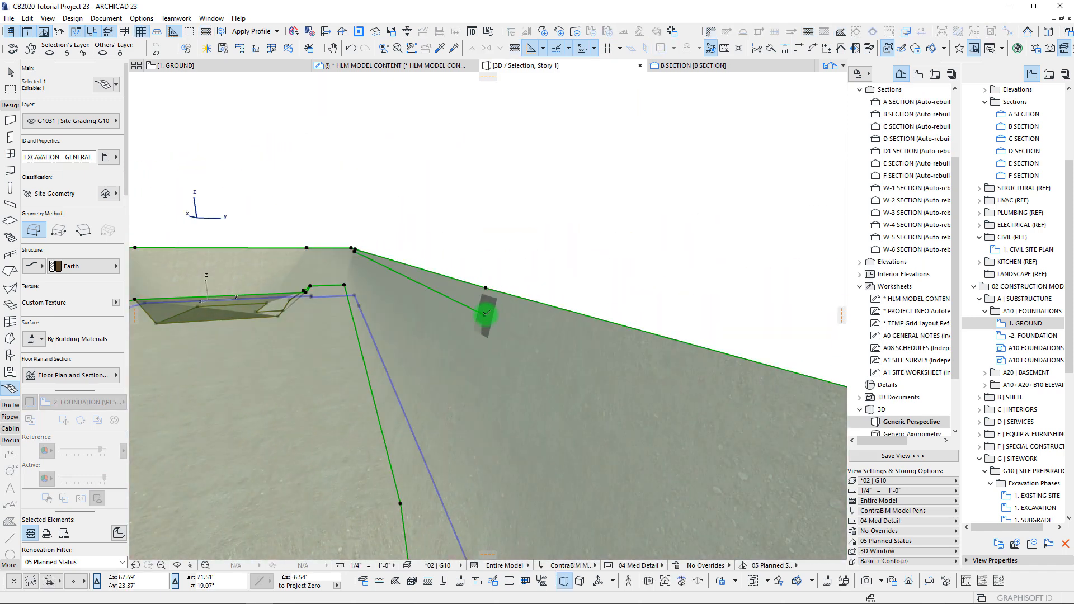
left_click(486, 313)
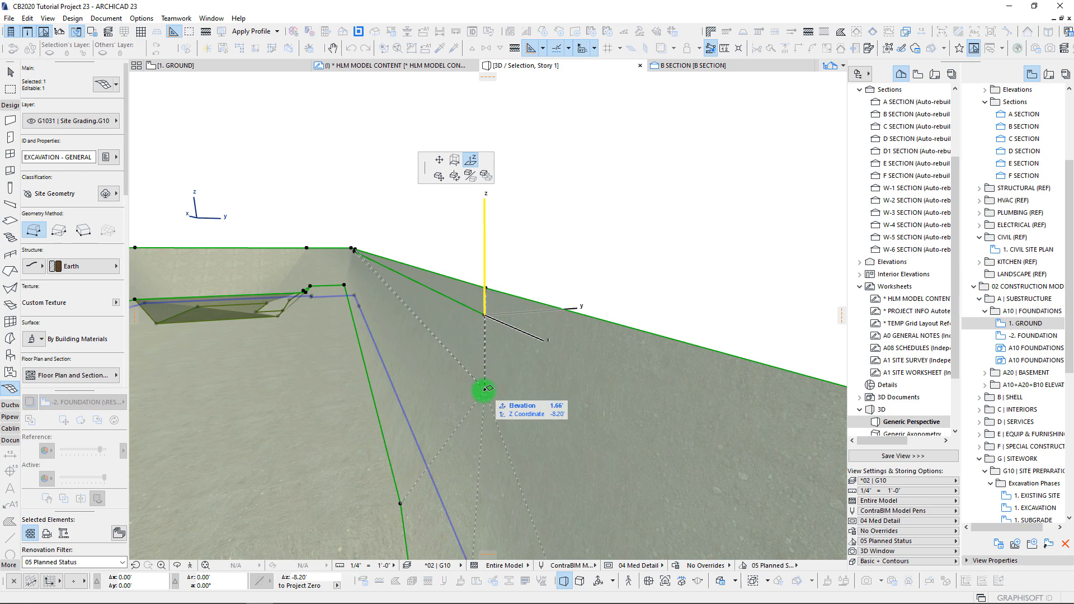
middle_click_drag(481, 407, 450, 341, "shift")
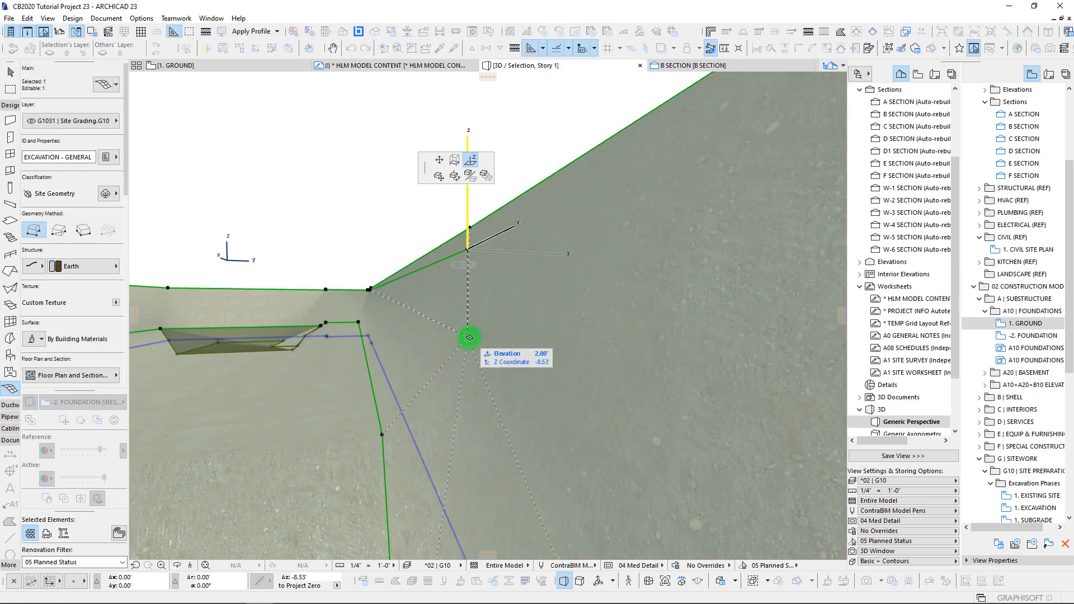
left_click(469, 337)
- Lower the opposite end of the new ridge line near grid B toward the excavation's base
scroll(456, 276, "up", 10)
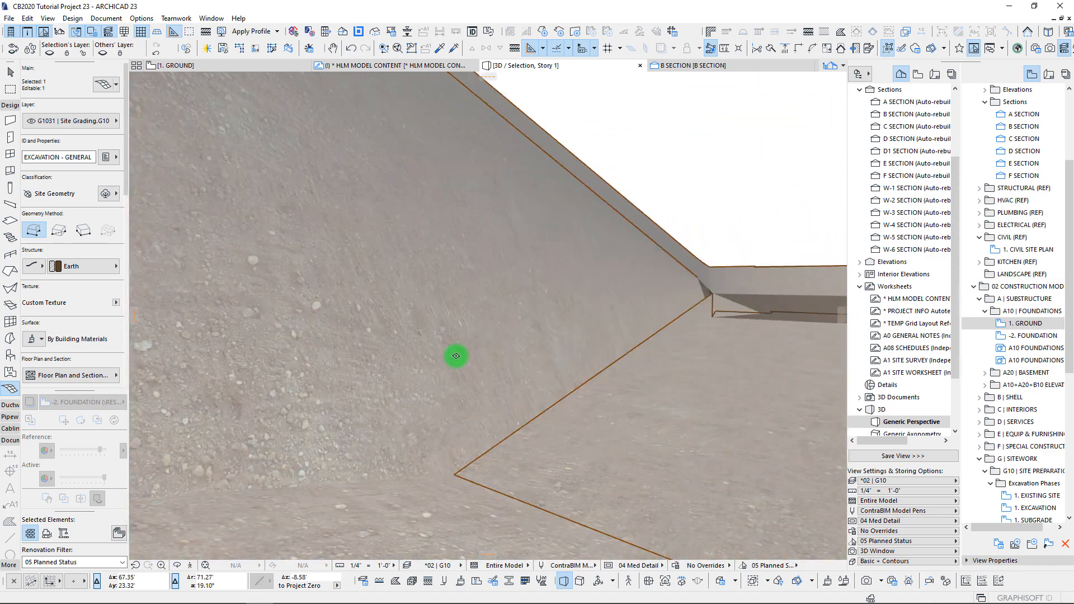
middle_click_drag(456, 356, 470, 329, "shift")
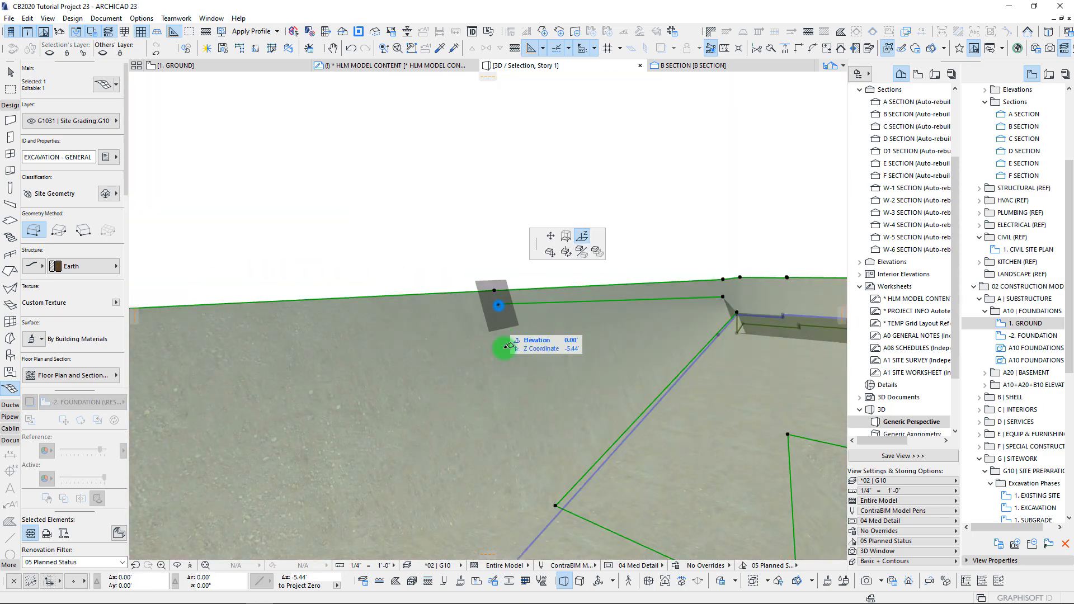
left_click(718, 302)
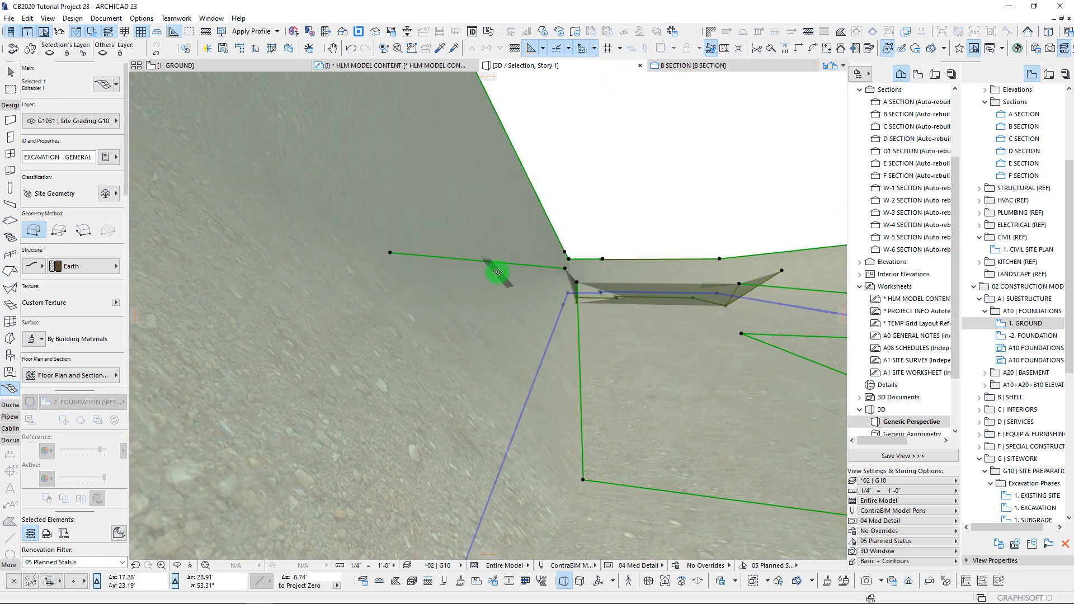
- Measure the distance from the lowered ridge end to the mesh boundary point above it
middle_click_drag(463, 312, 541, 200, "shift")
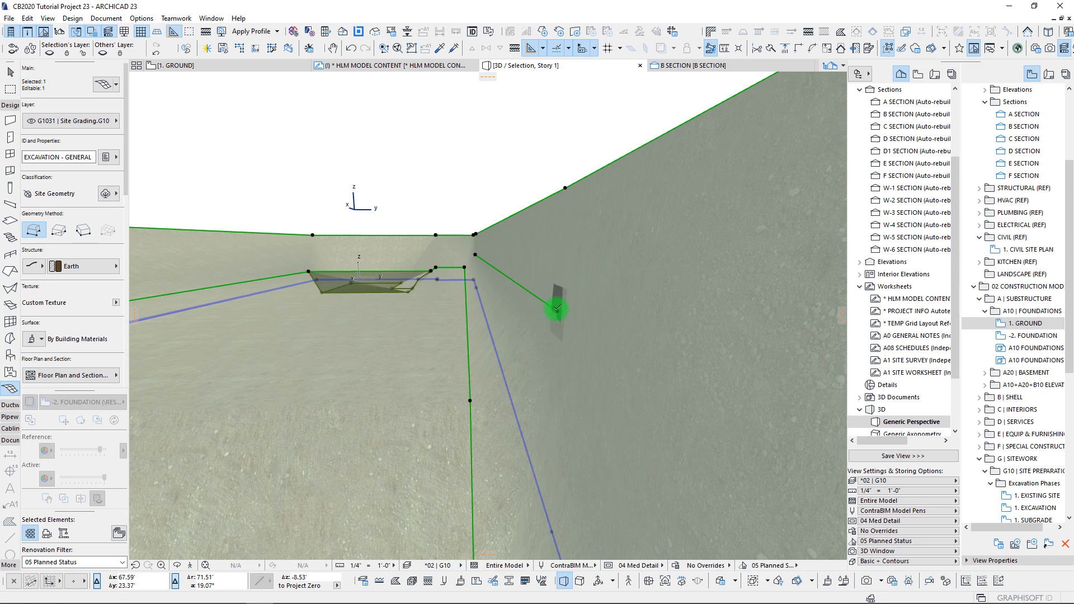
left_click(558, 309)
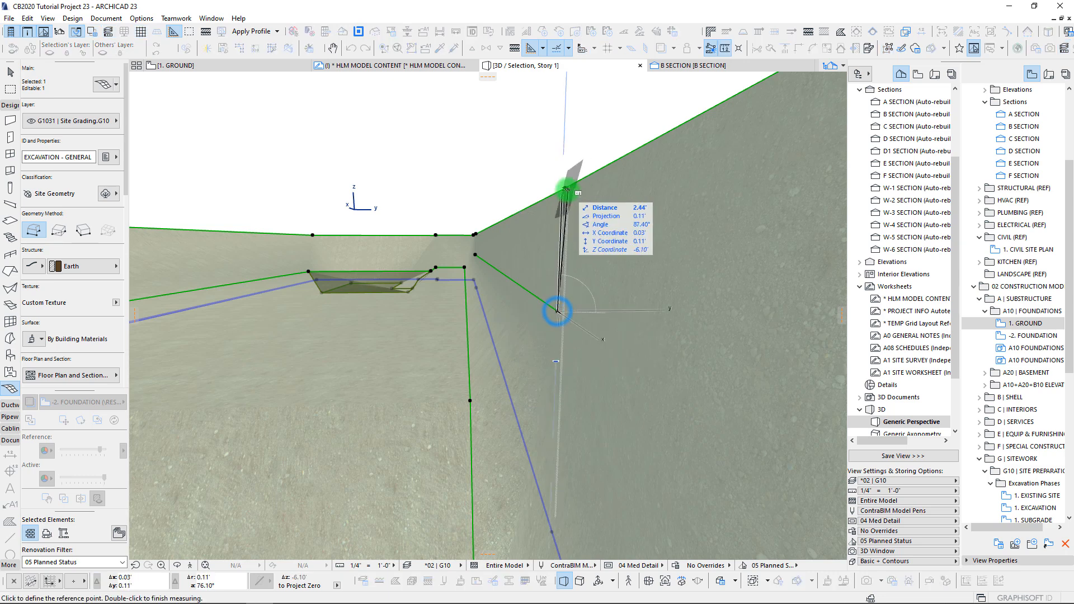
double_click(565, 188)
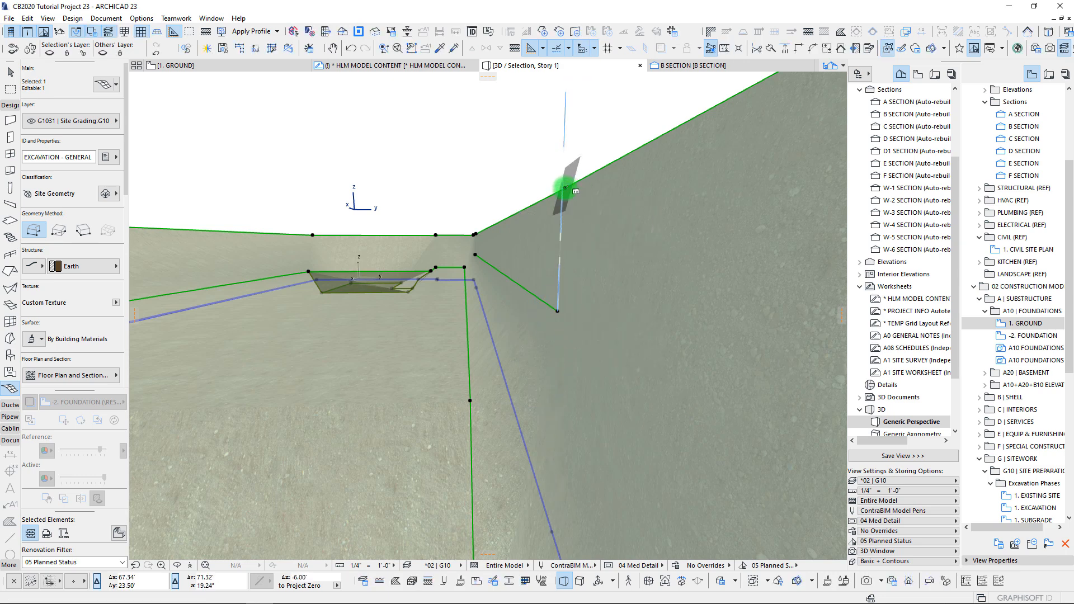
- Inspect the vertical cut, the sloped sides and the stepped base of the excavation mesh from several angles
mouse_move(515, 326)
middle_mouse_down("shift")
mouse_move(527, 199)
mouse_move(597, 277)
mouse_move(559, 300)
mouse_move(531, 200)
mouse_move(539, 192)
middle_mouse_up("shift")
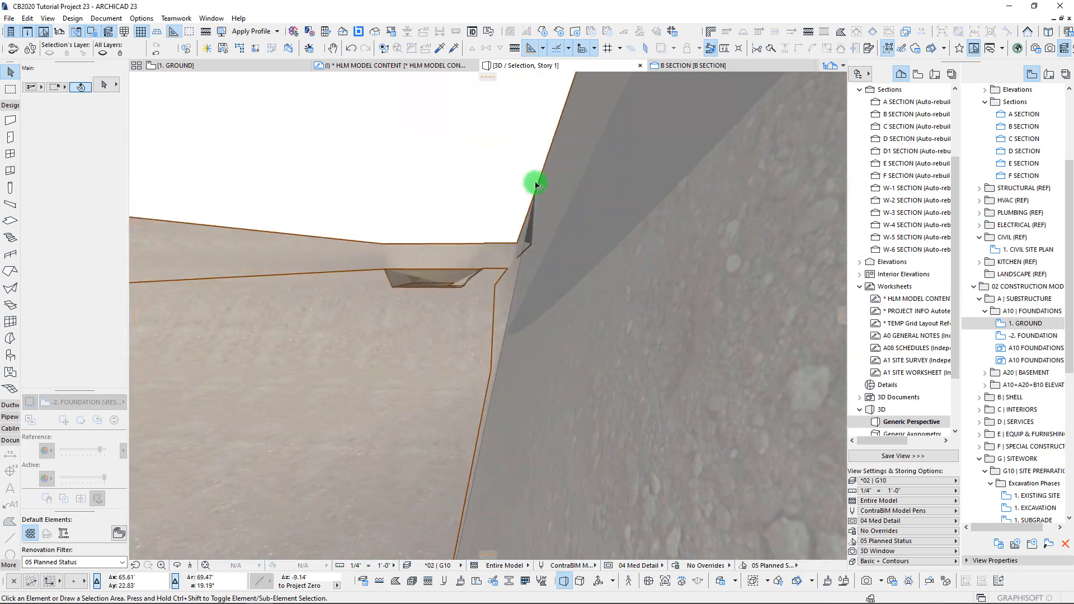
mouse_move(505, 321)
middle_mouse_down("shift")
mouse_move(498, 371)
mouse_move(511, 319)
mouse_move(607, 293)
mouse_move(604, 304)
mouse_move(582, 275)
mouse_move(580, 295)
mouse_move(566, 289)
middle_mouse_up("shift")
left_click(582, 277)
middle_click_drag(604, 232, 522, 312, "shift")
mouse_move(662, 363)
middle_mouse_down("shift")
mouse_move(481, 307)
mouse_move(509, 229)
middle_mouse_up("shift")
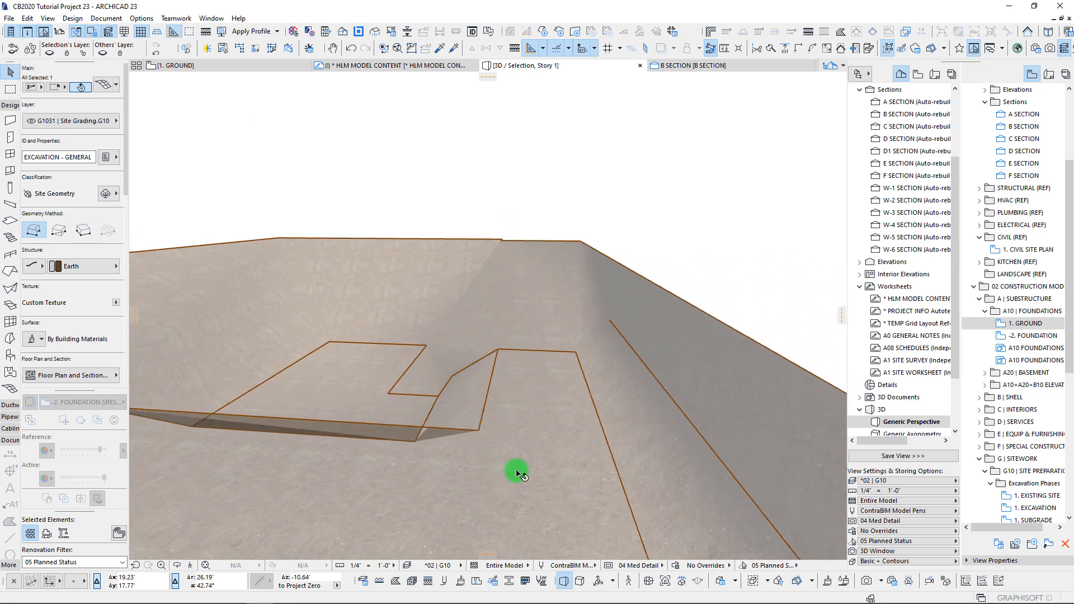
mouse_move(518, 472)
middle_mouse_down("shift")
mouse_move(499, 360)
mouse_move(518, 319)
mouse_move(552, 309)
mouse_move(525, 292)
mouse_move(464, 351)
mouse_move(432, 322)
mouse_move(474, 300)
mouse_move(490, 325)
mouse_move(568, 206)
mouse_move(580, 230)
mouse_move(559, 233)
mouse_move(542, 281)
mouse_move(525, 286)
mouse_move(558, 274)
middle_mouse_up("shift")
mouse_move(540, 216)
middle_mouse_down("shift")
mouse_move(549, 387)
mouse_move(527, 363)
middle_mouse_up("shift")
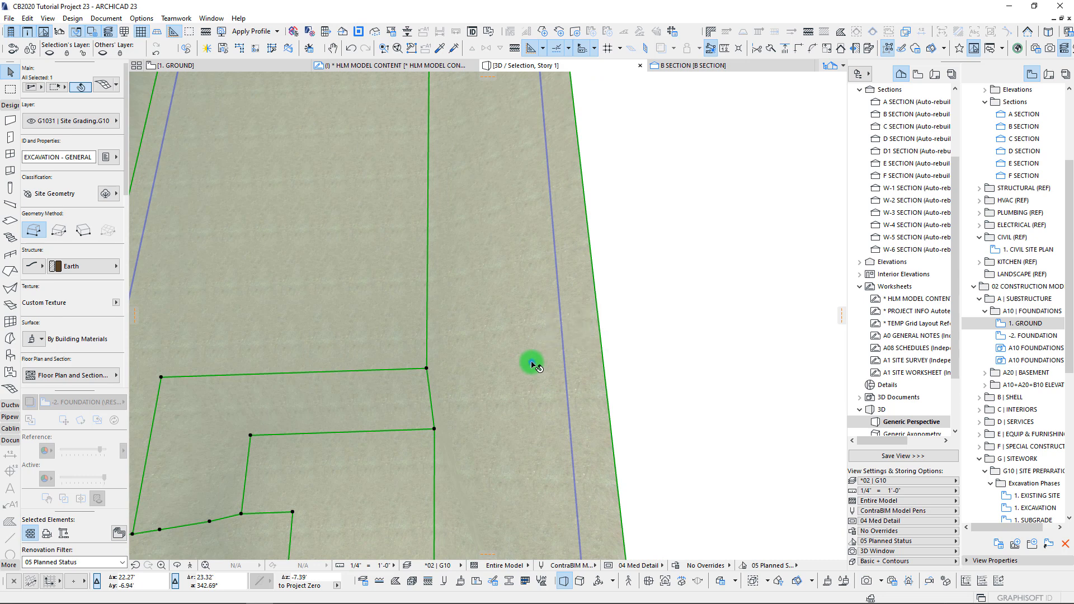
left_click(531, 365)
key("Escape")
key("Escape")
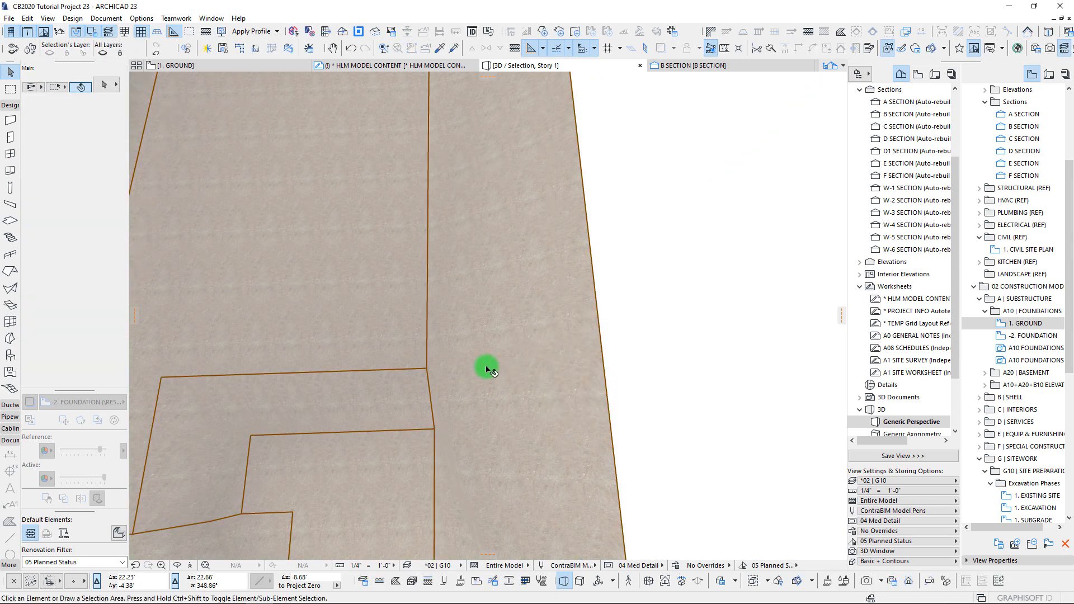
- Switch to the ground floor plan and select the EXCAVATION - GENERAL mesh beside the foundation between grids A and C
key("F2")
left_click(446, 323)
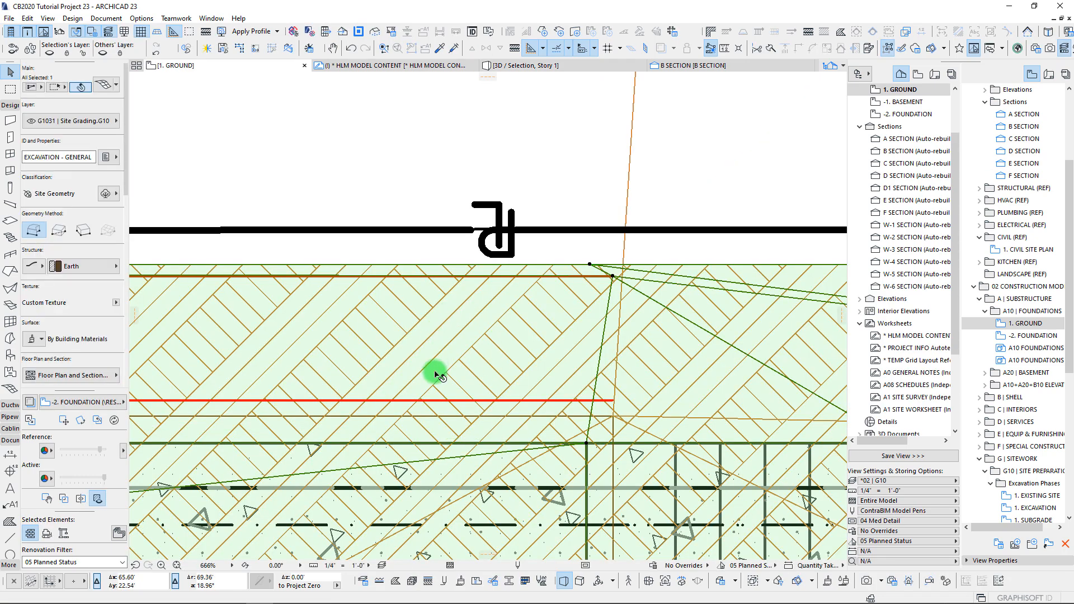
key("Escape")
scroll(413, 406, "down", 6)
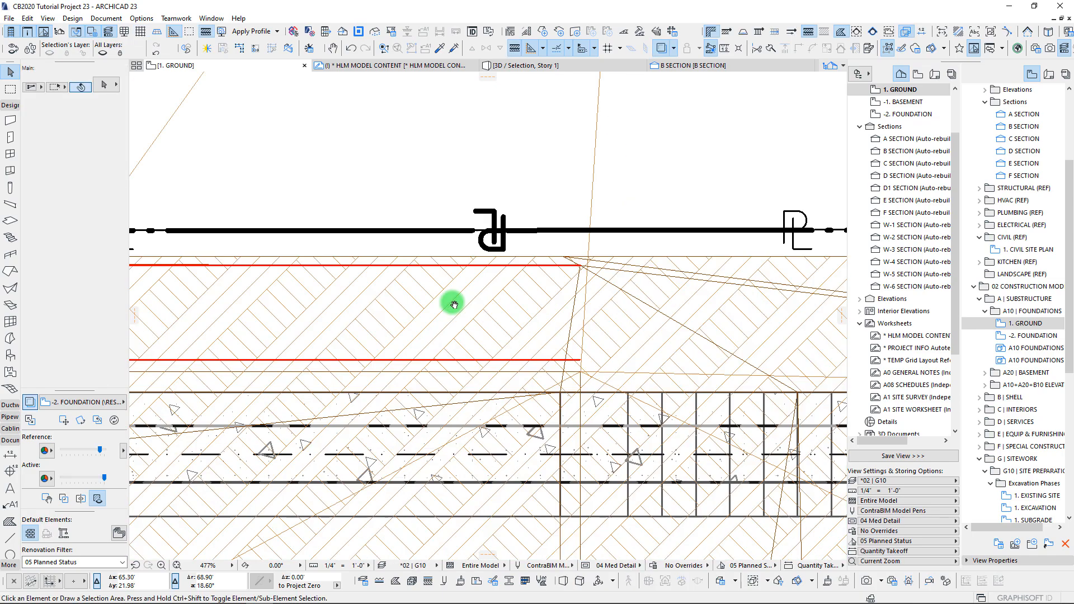
scroll(395, 419, "down", 1)
middle_click_drag(392, 431, 635, 162)
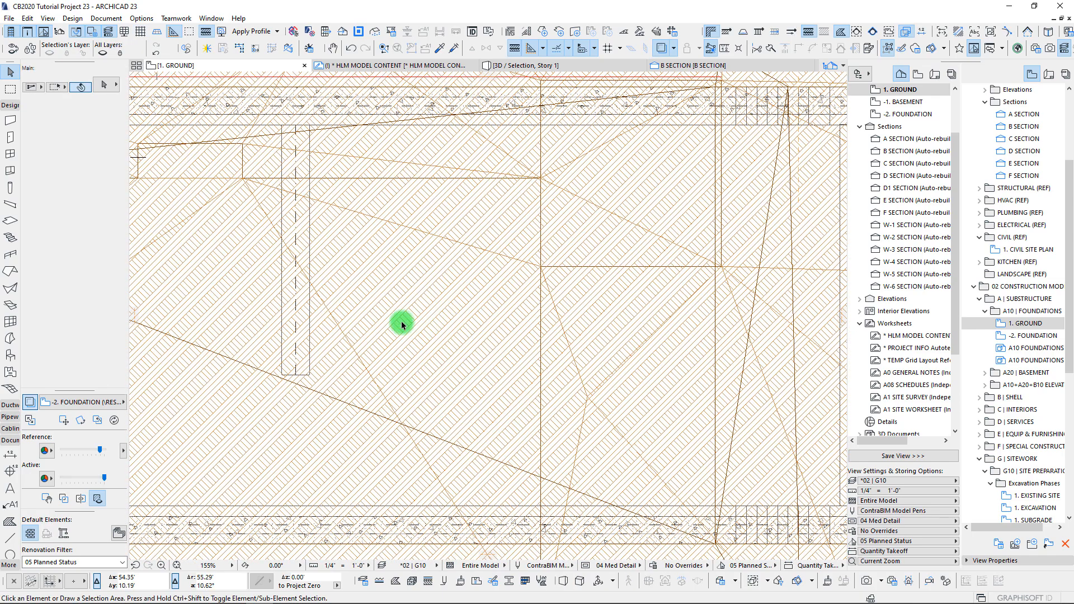
scroll(359, 327, "down", 3)
middle_click_drag(432, 290, 737, 155)
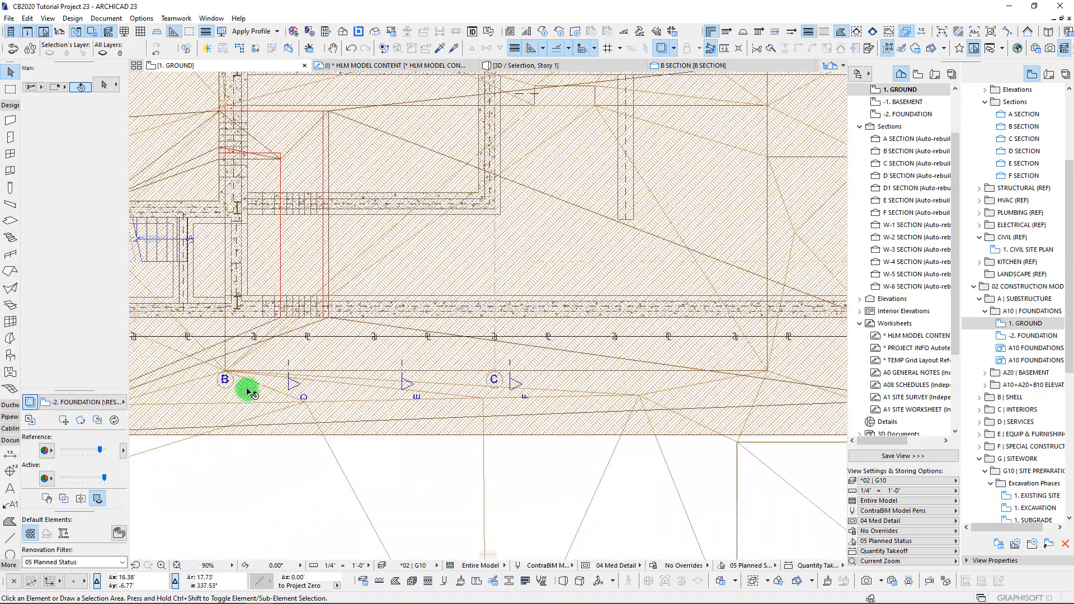
left_click(168, 362)
mouse_move(246, 369)
middle_mouse_down()
mouse_move(503, 371)
mouse_move(526, 322)
middle_mouse_up()
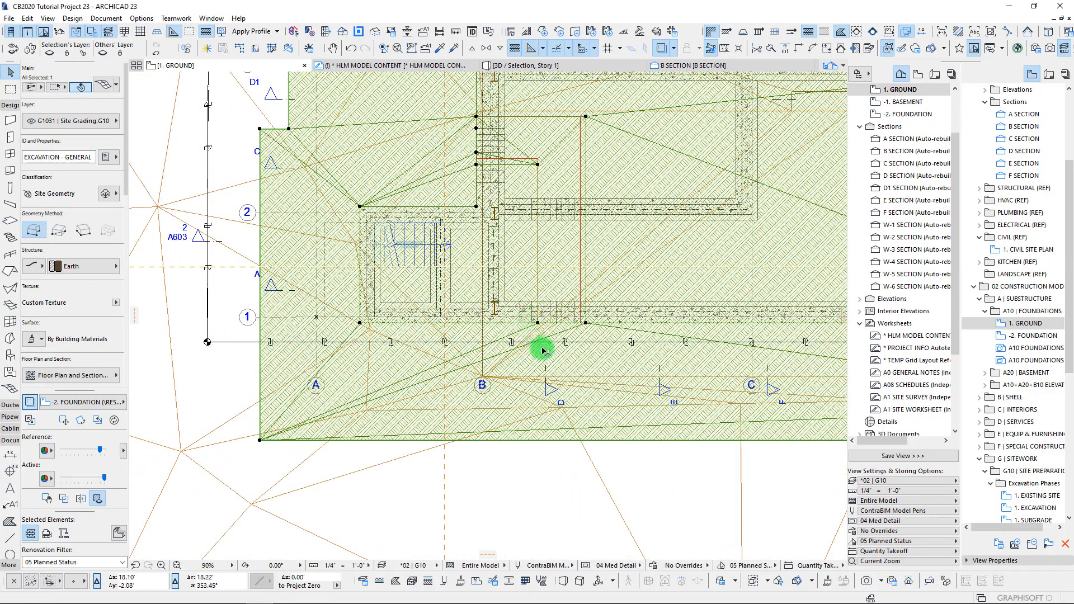
scroll(538, 349, "up", 3)
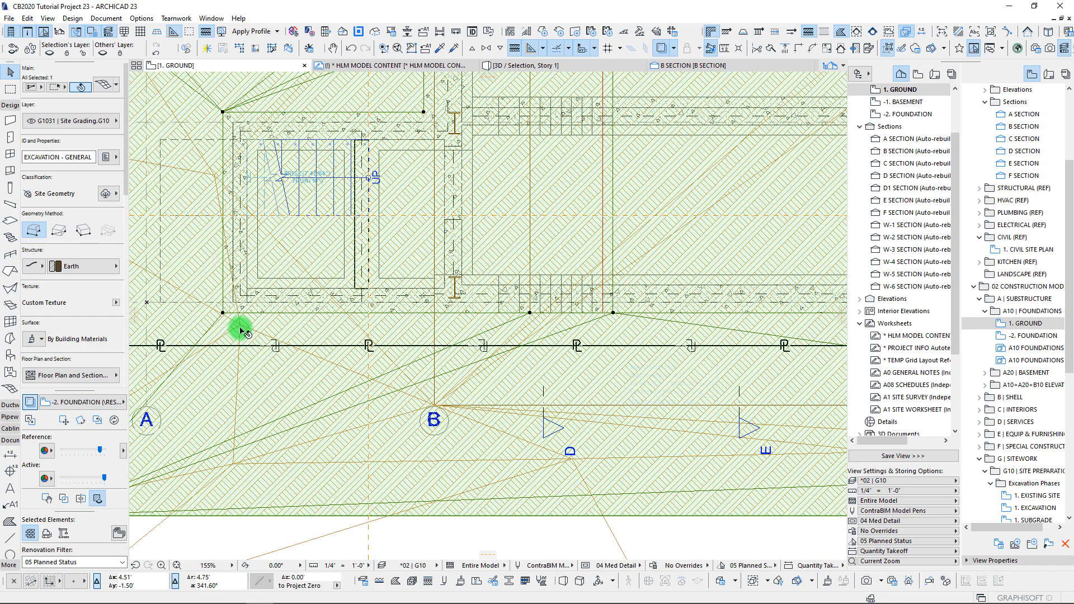
middle_click_drag(236, 337, 580, 401)
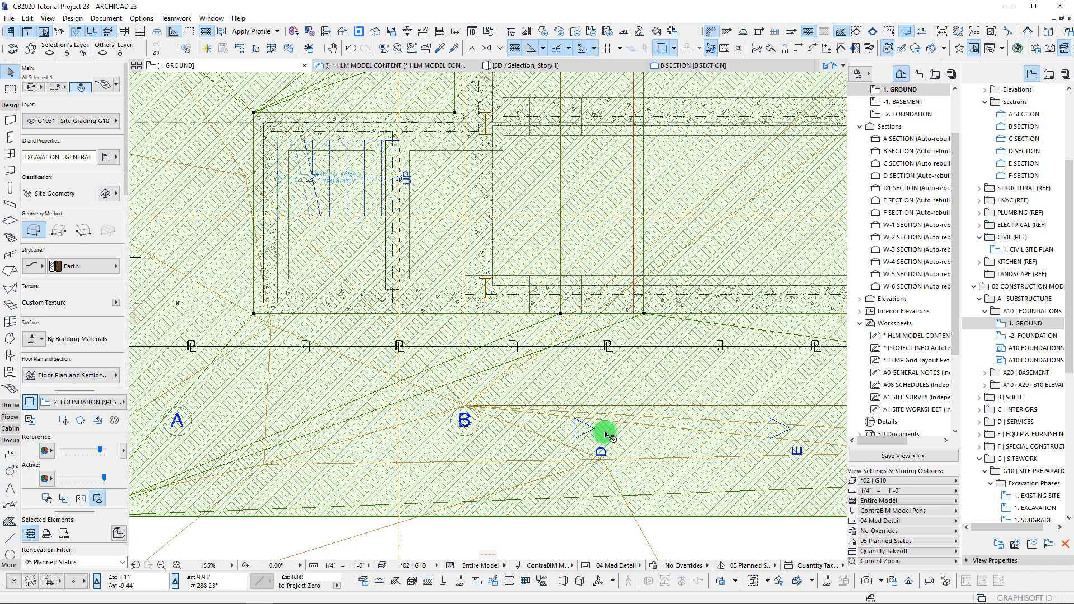
scroll(622, 390, "up", 3)
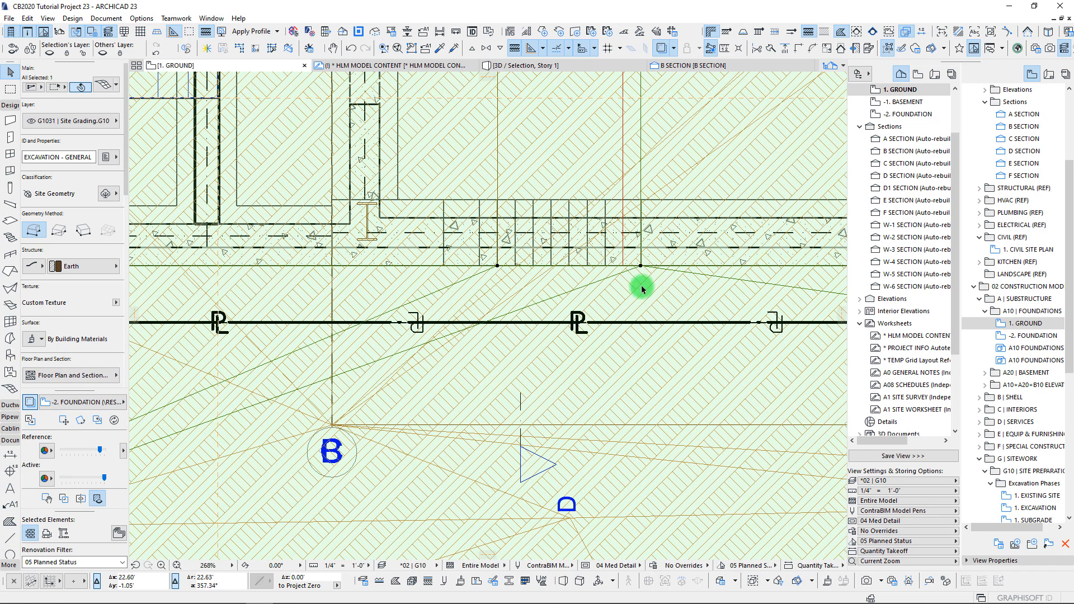
- Add a mesh ridge from beyond the property line to the foundation node between grids B and C, fitted to user ridges
left_click(639, 466)
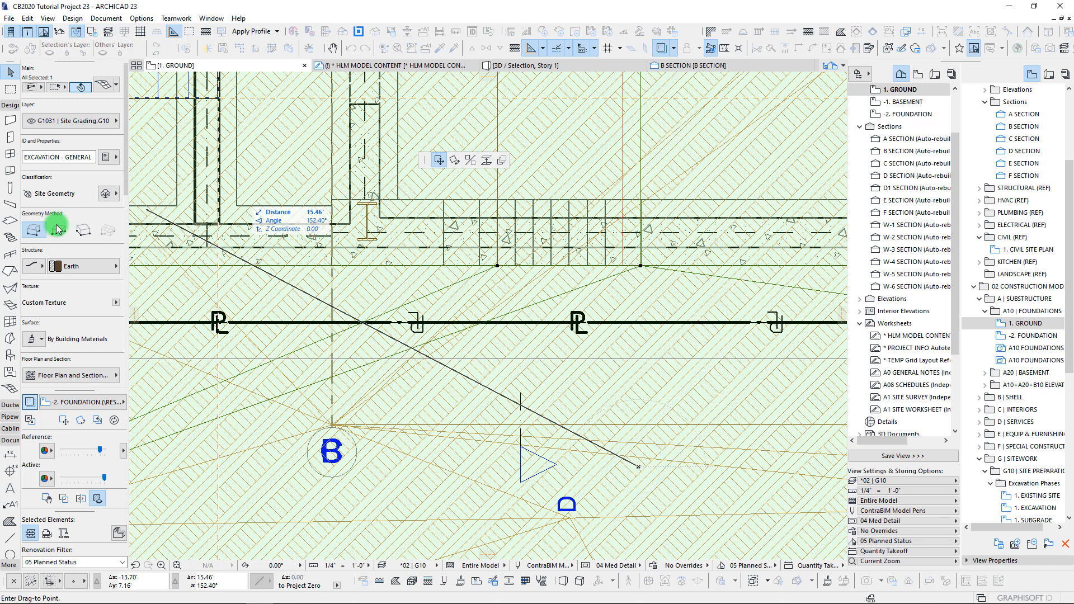
key("Escape")
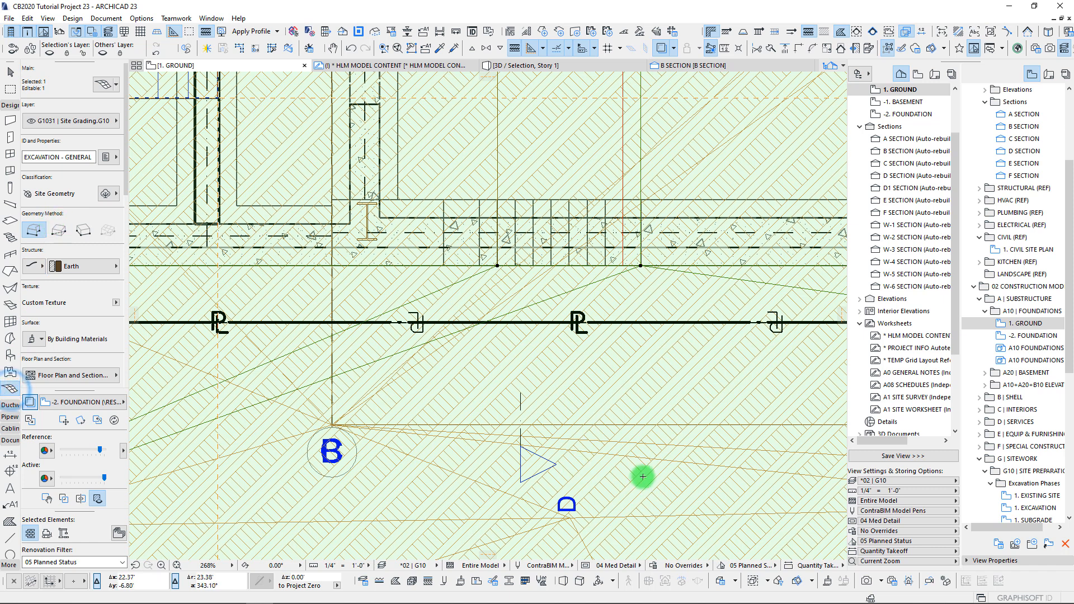
left_click(641, 264)
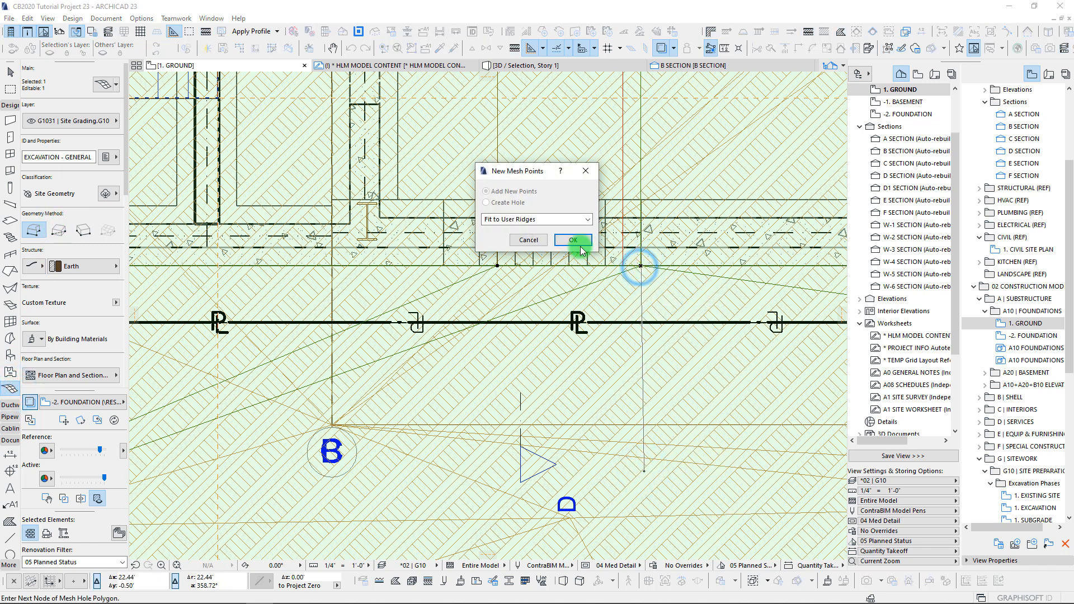
left_click(580, 243)
scroll(373, 429, "down", 4)
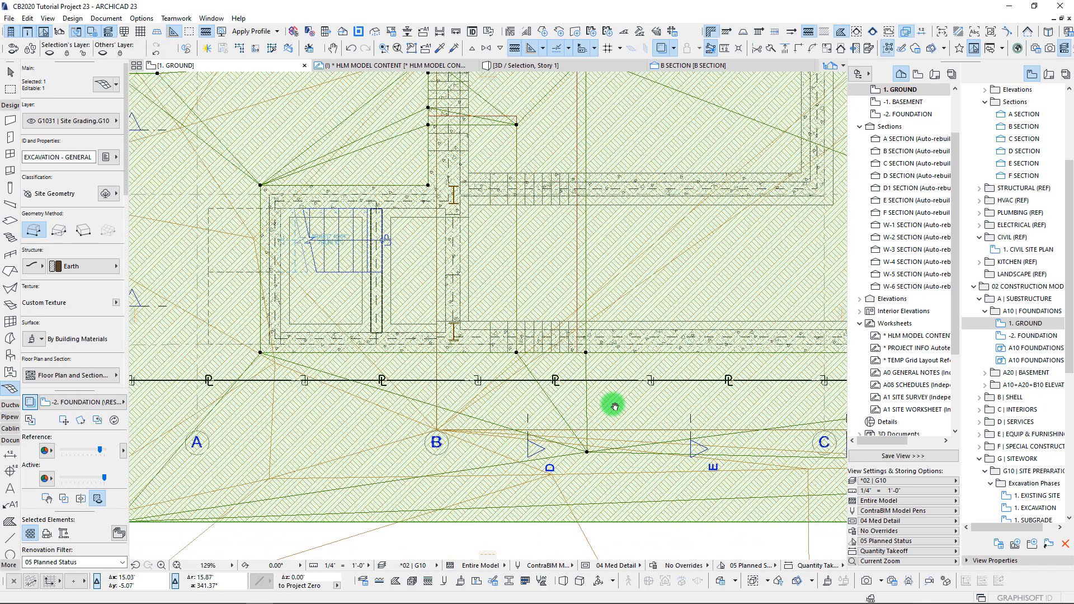
- Add a second mesh ridge outside the property line from near grid A to the outer end of the first ridge
left_click(392, 422)
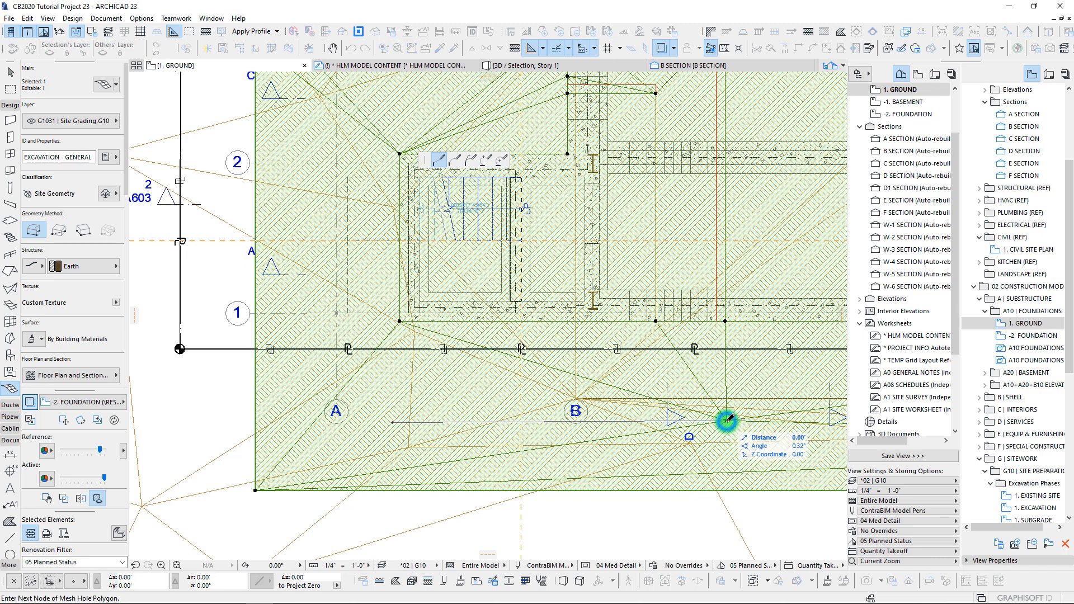
left_click(725, 419)
left_click(575, 241)
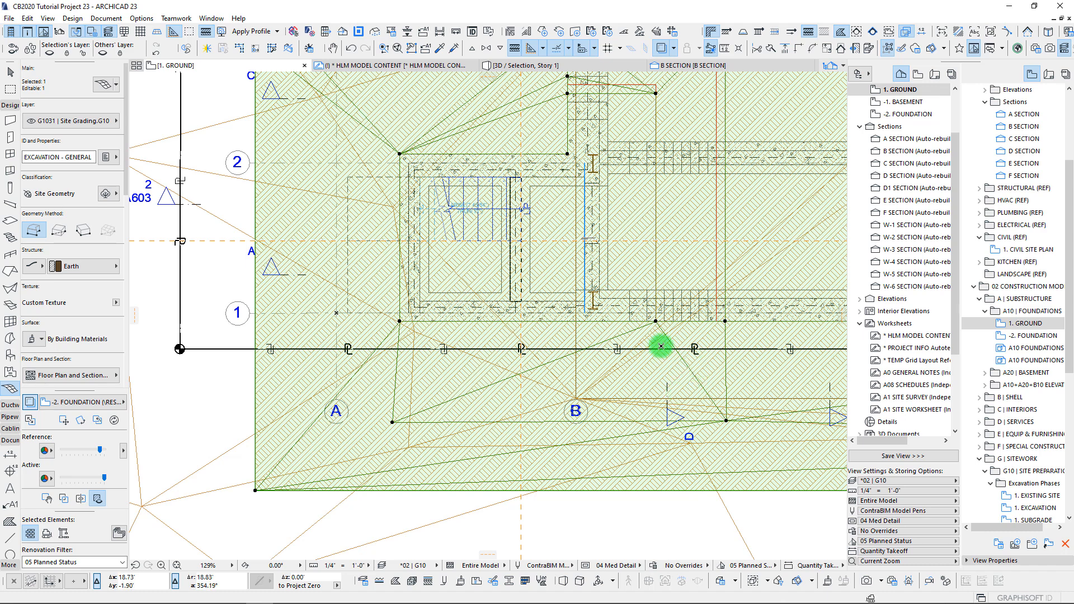
- In the 3D window, lower the corner node where the two new ridges meet along the Z axis
key("F3")
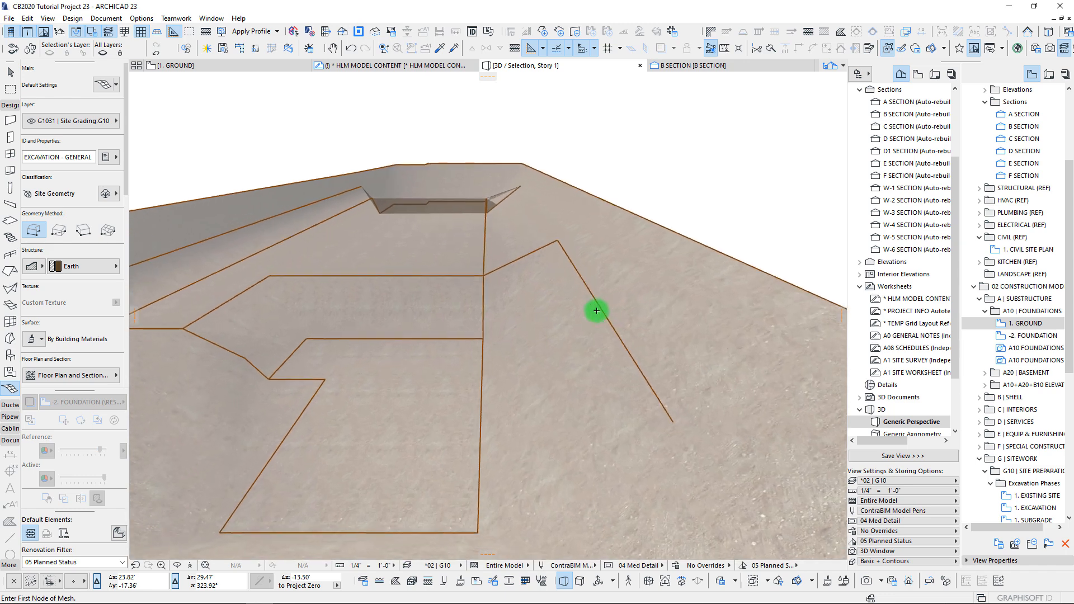
scroll(596, 310, "up", 3)
left_click(553, 213, "shift")
left_click(552, 212)
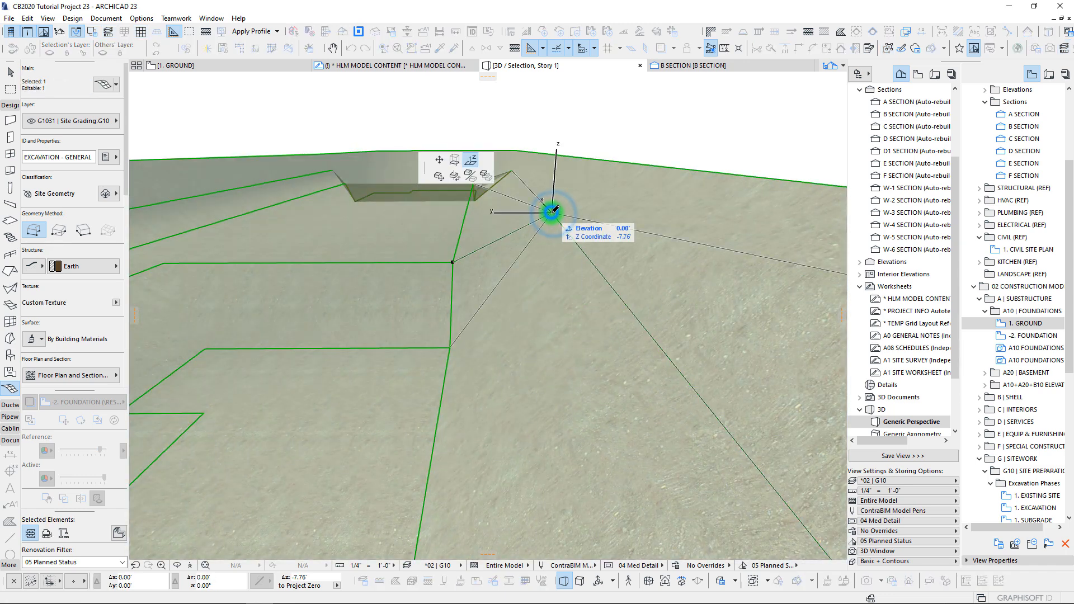
left_click(554, 239)
scroll(636, 265, "down", 5)
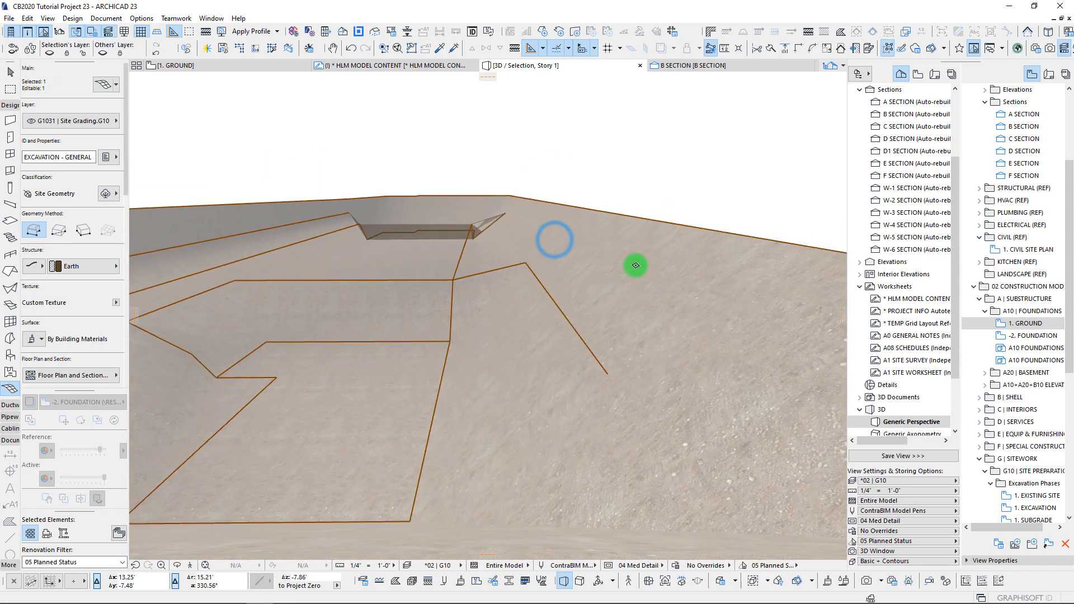
- Match the elevation of the new outer ridge's free end to the corner node at its opposite end
scroll(635, 265, "up", 6)
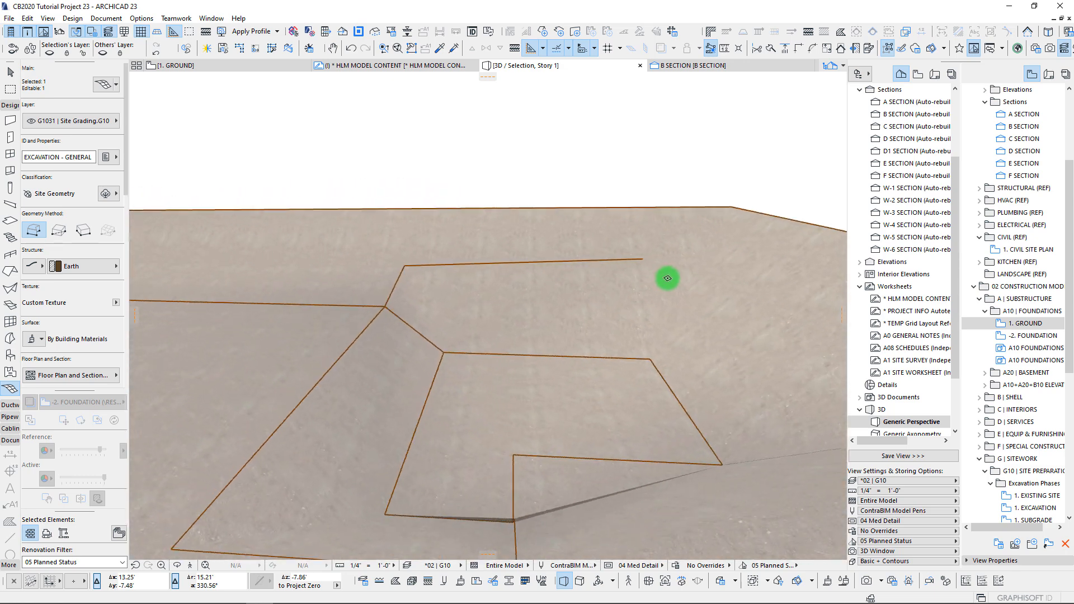
left_click(660, 213)
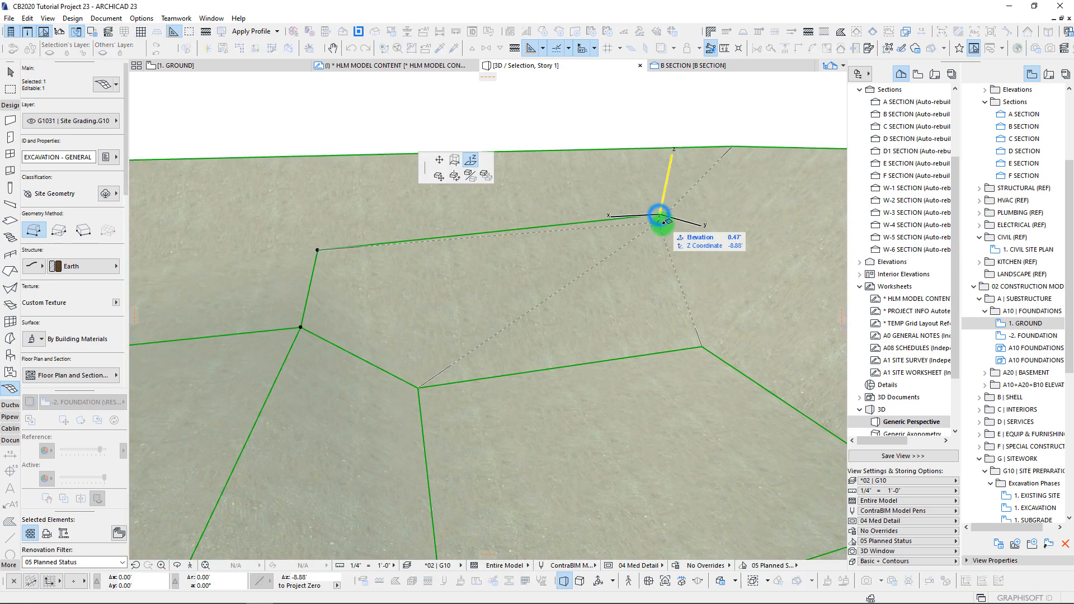
left_click(317, 249)
middle_click_drag(548, 291, 563, 295, "shift")
middle_click_drag(609, 320, 592, 341, "shift")
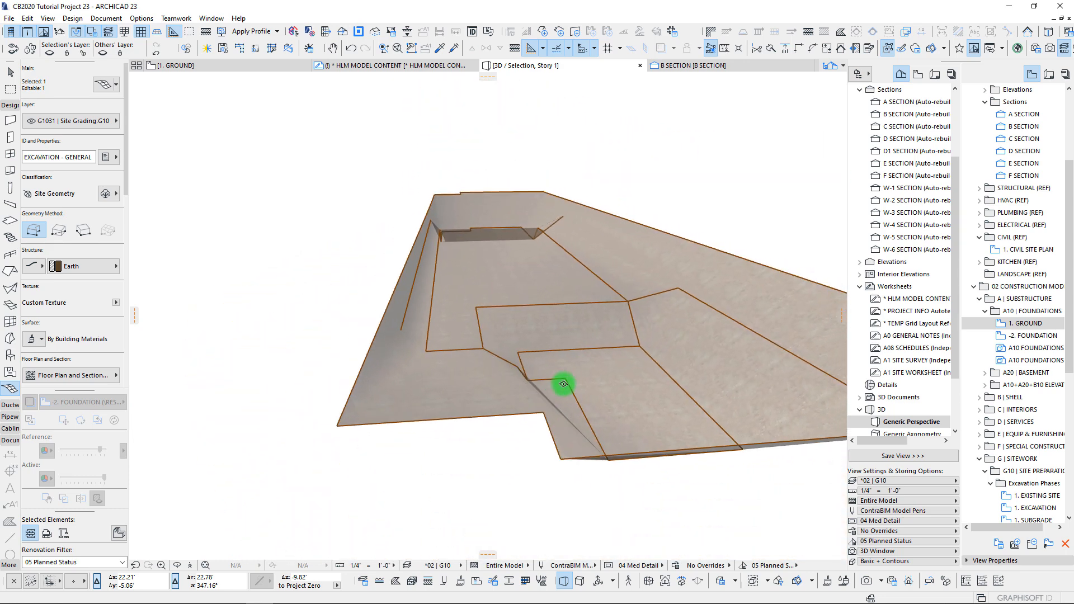
middle_click_drag(563, 384, 539, 435, "shift")
mouse_move(477, 404)
middle_mouse_down("shift")
mouse_move(492, 505)
mouse_move(448, 412)
mouse_move(495, 385)
mouse_move(468, 411)
middle_mouse_up("shift")
middle_click_drag(485, 470, 512, 454, "shift")
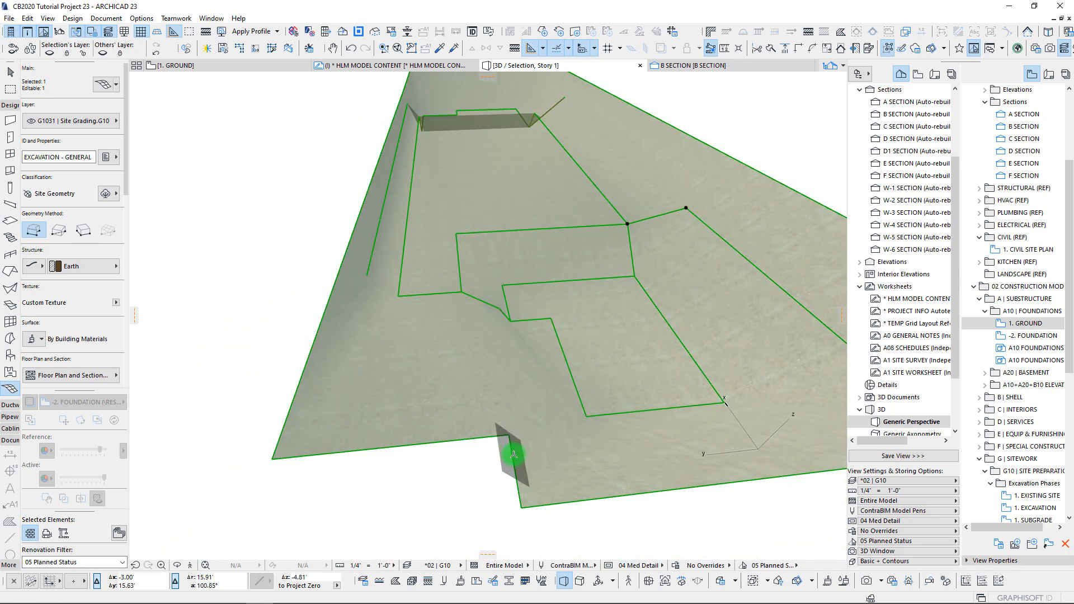
key("Escape")
key("Escape")
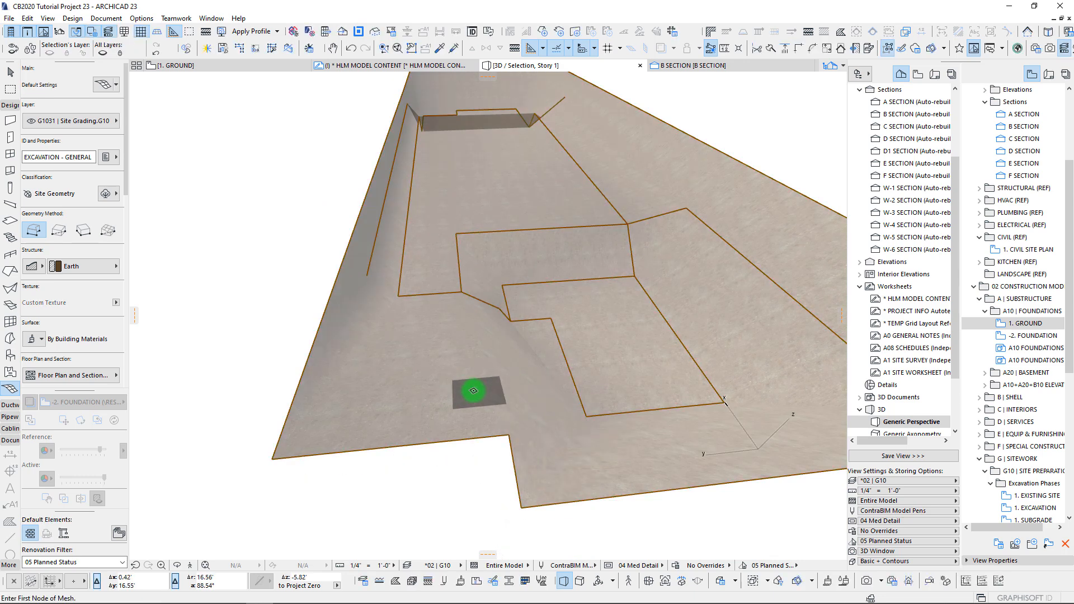
- Straighten the sloped ridge edge at the foundation step by moving its intermediate node in plan to line up with the neighbouring node
left_click(461, 390, "shift")
scroll(524, 482, "down", 3)
middle_click_drag(513, 458, 511, 449, "shift")
left_click(512, 446)
left_click(499, 443)
middle_click_drag(522, 393, 522, 335, "shift")
scroll(509, 308, "up", 2)
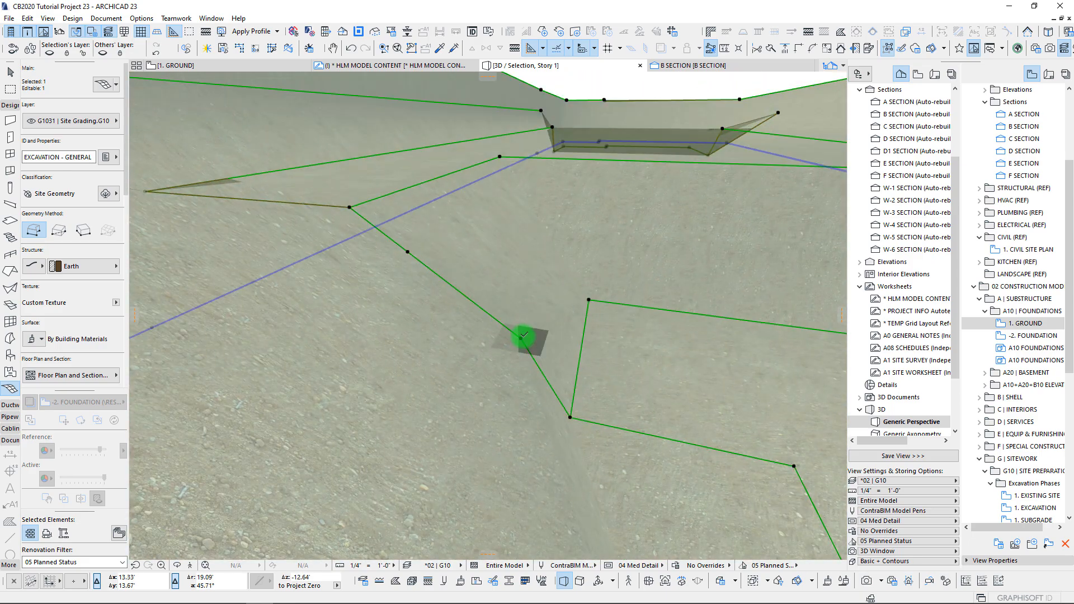
left_click(522, 335)
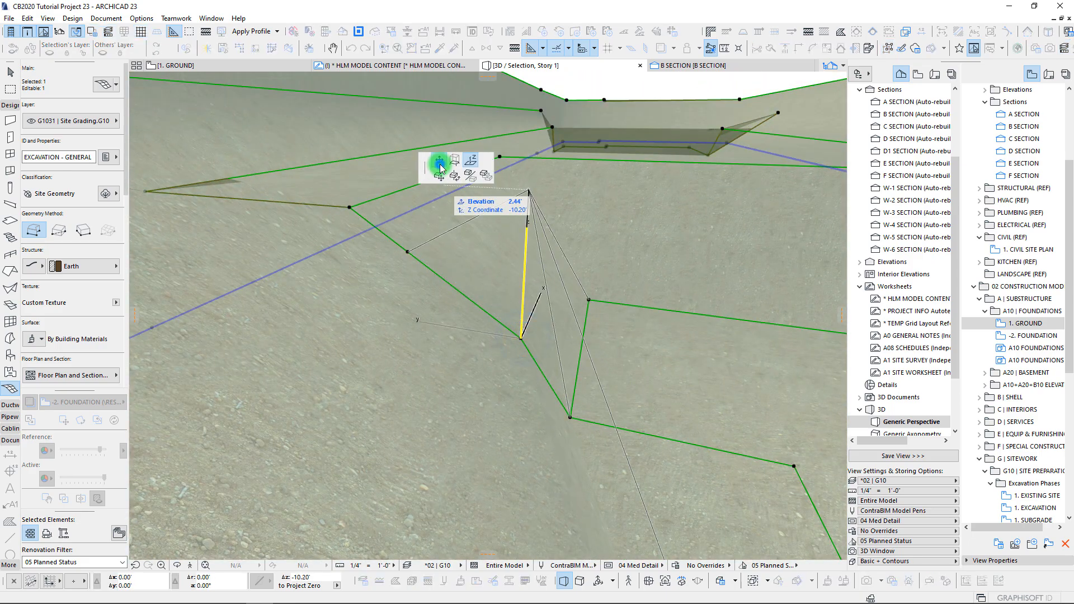
left_click(409, 250)
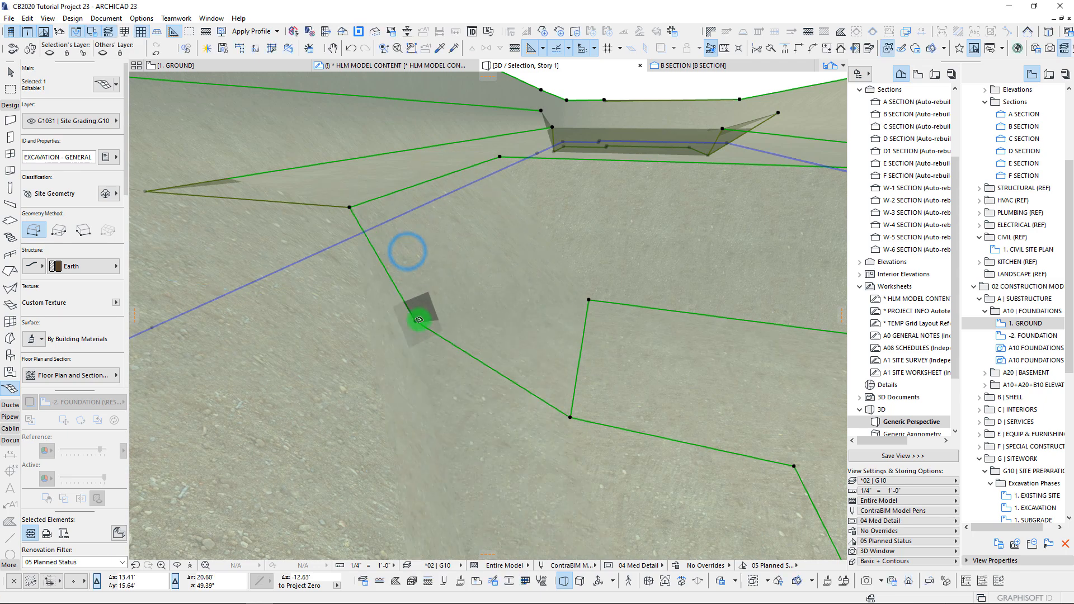
left_click(417, 319)
middle_click_drag(447, 299, 415, 276, "shift")
left_click(259, 226)
- Change the excavation mesh's structure from surface only to a solid body
middle_click_drag(257, 228, 472, 302, "shift")
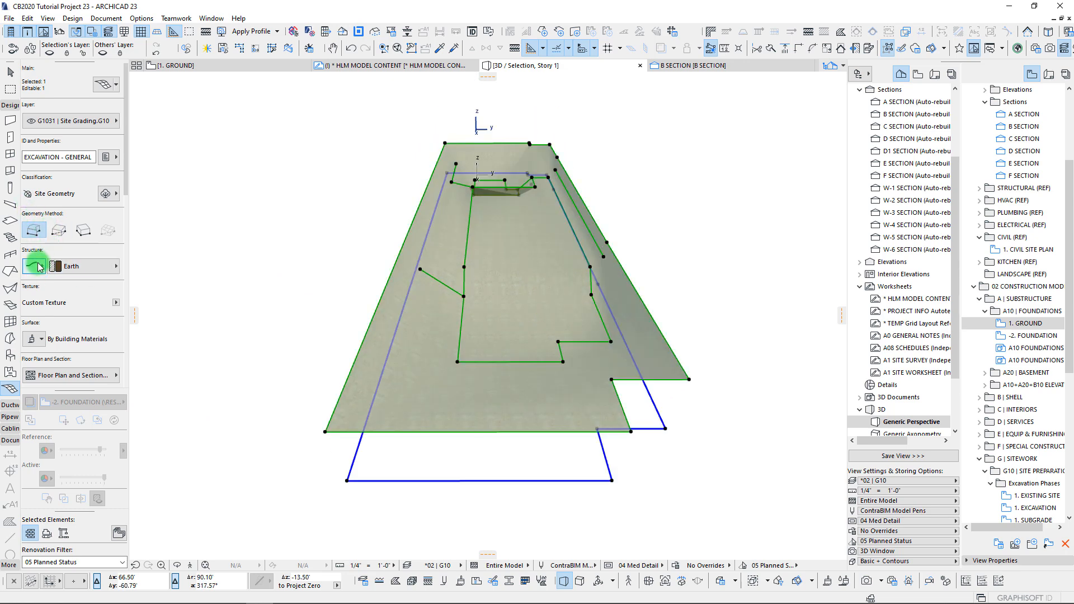
middle_click_drag(506, 268, 419, 275, "shift")
middle_click_drag(496, 275, 404, 163, "shift")
- Check the excavation mesh's volume in the Element Information palette, and close the palette
left_click(178, 18)
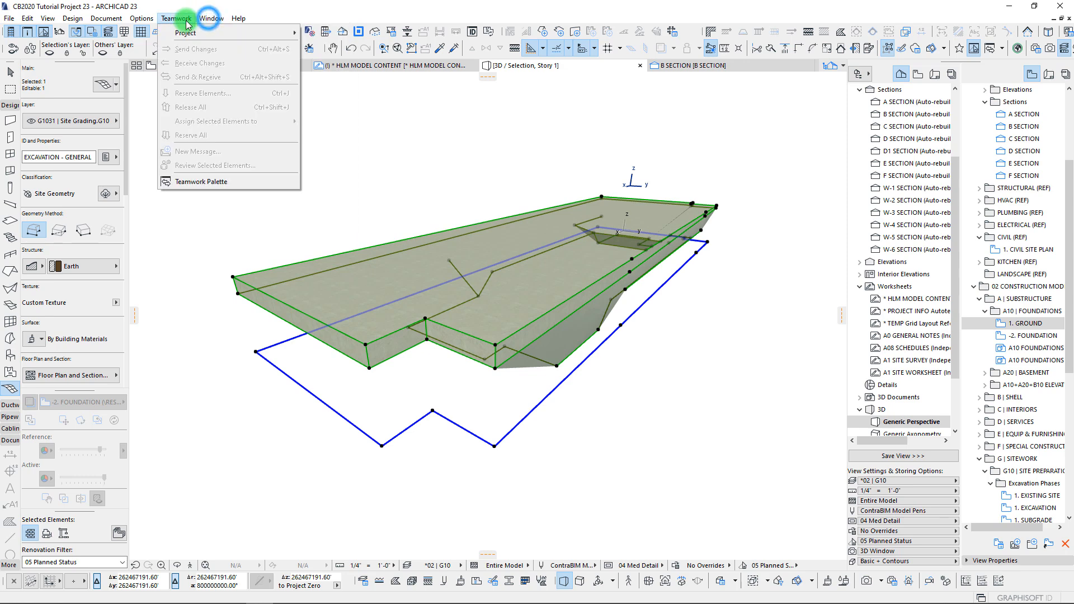
left_click(200, 19)
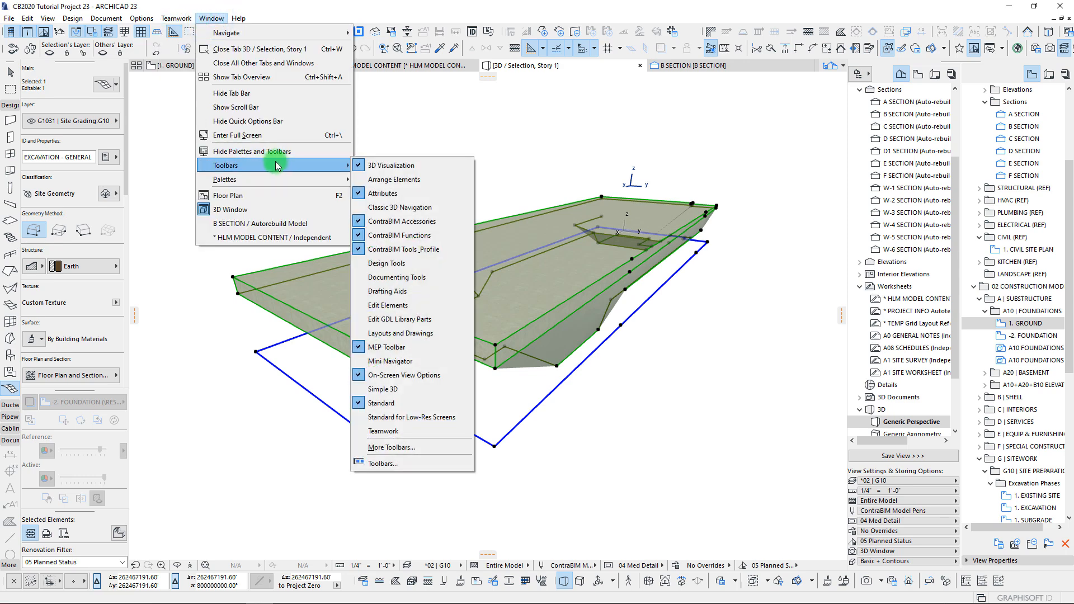
mouse_move(279, 179)
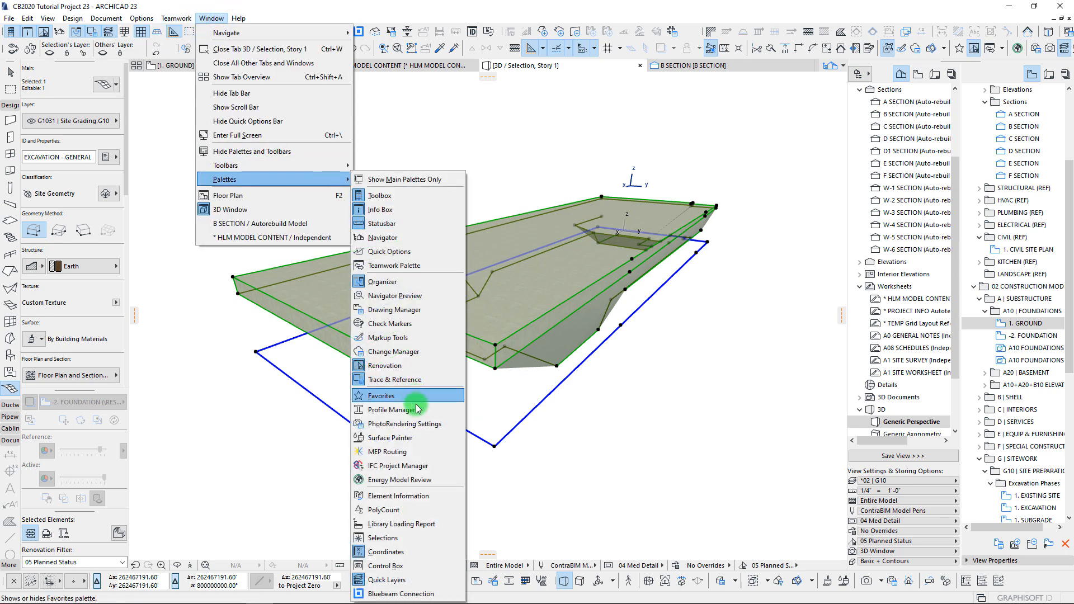
left_click(429, 494)
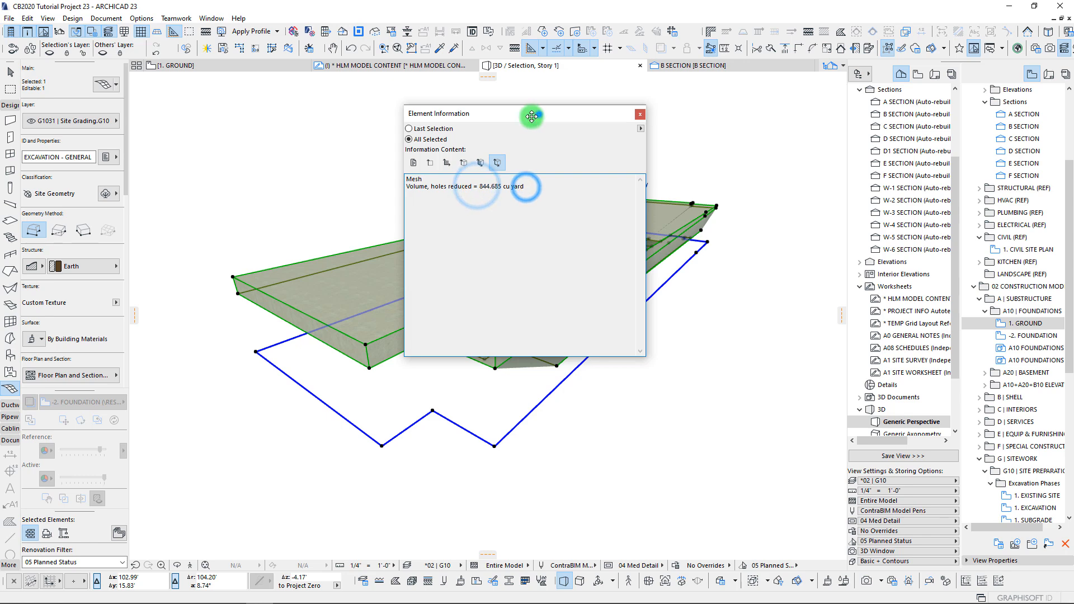
left_click_drag(539, 114, 489, 133)
left_click(585, 134)
- Show all elements in 3D and inspect the excavation mesh against the foundation, property lines and surrounding site
mouse_move(464, 252)
middle_mouse_down()
mouse_move(464, 267)
mouse_move(481, 250)
middle_mouse_up()
middle_click_drag(572, 270, 575, 269, "shift")
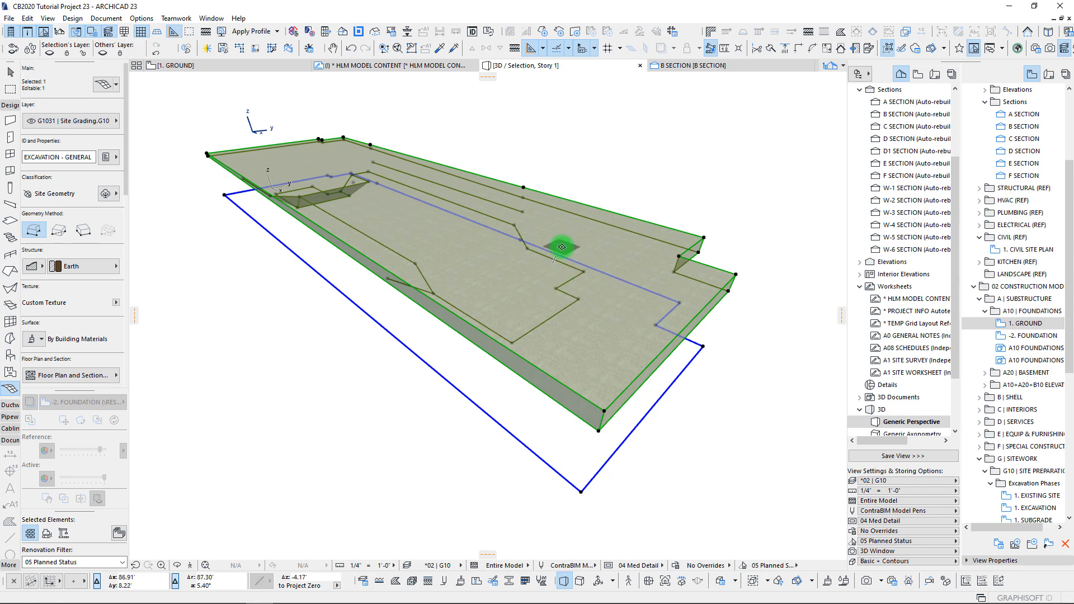
key("Escape")
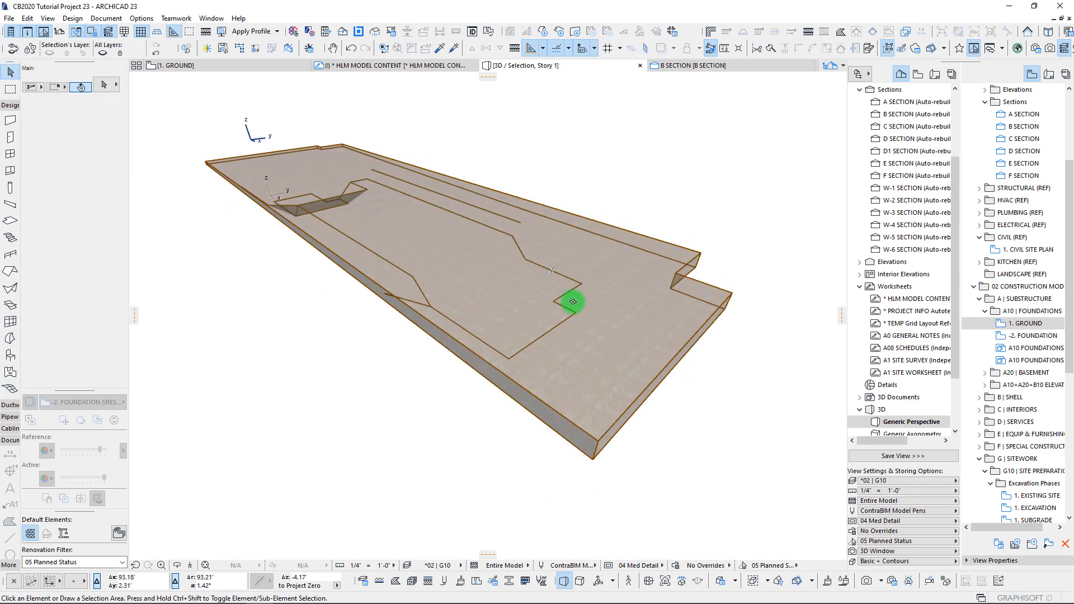
key("ctrl+F5")
middle_click_drag(573, 302, 525, 437, "shift")
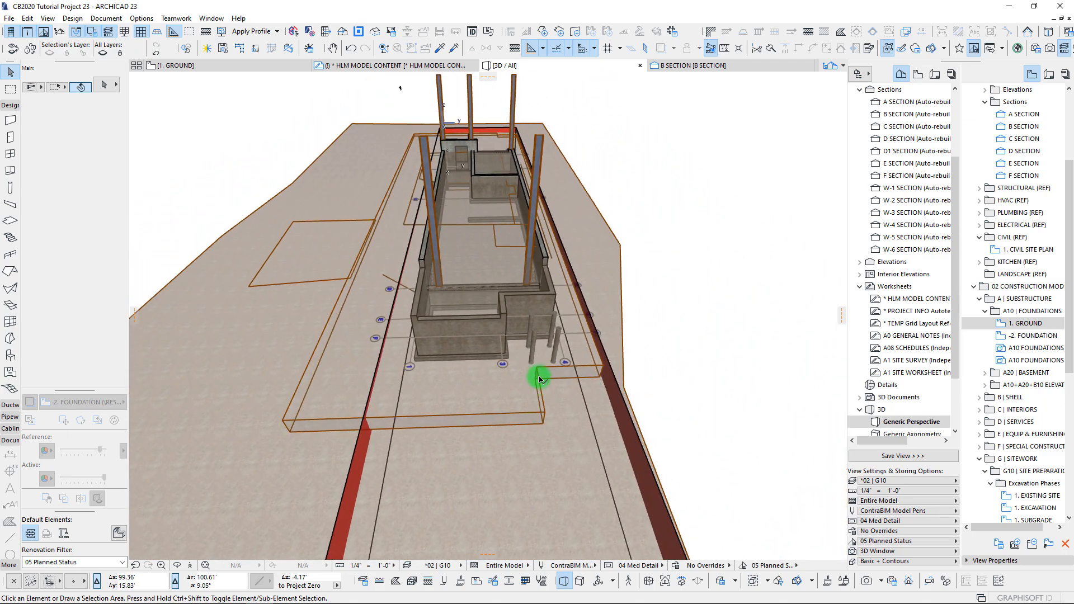
middle_click_drag(540, 379, 500, 360, "shift")
left_click(485, 356)
middle_click_drag(326, 444, 317, 422, "shift")
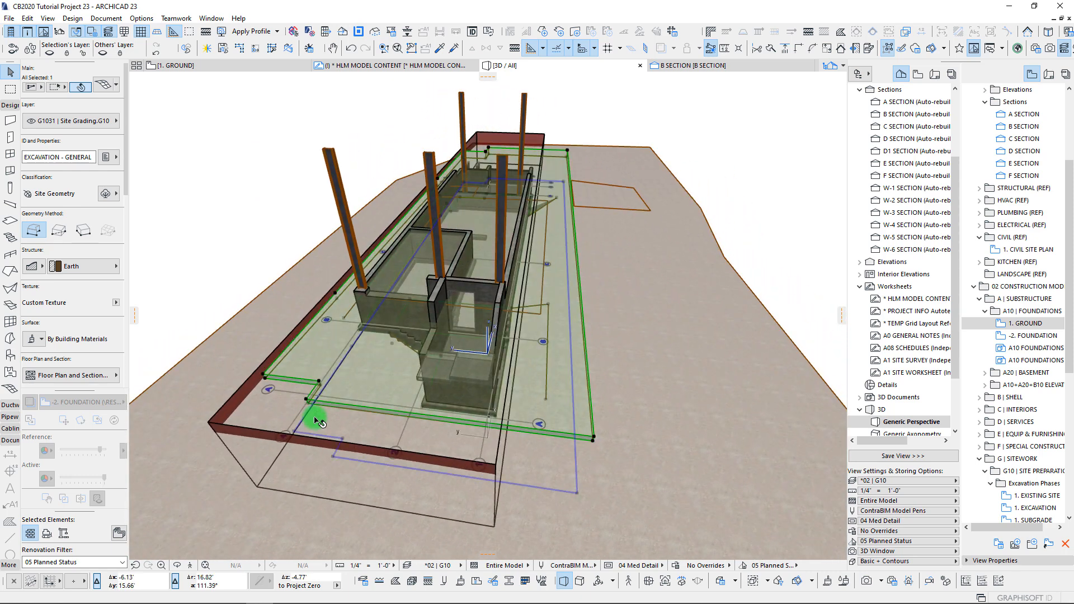
- Isolate the selected excavation mesh in 3D, and view its full extent in the ground floor plan
key("F5")
middle_click_drag(519, 434, 391, 369, "shift")
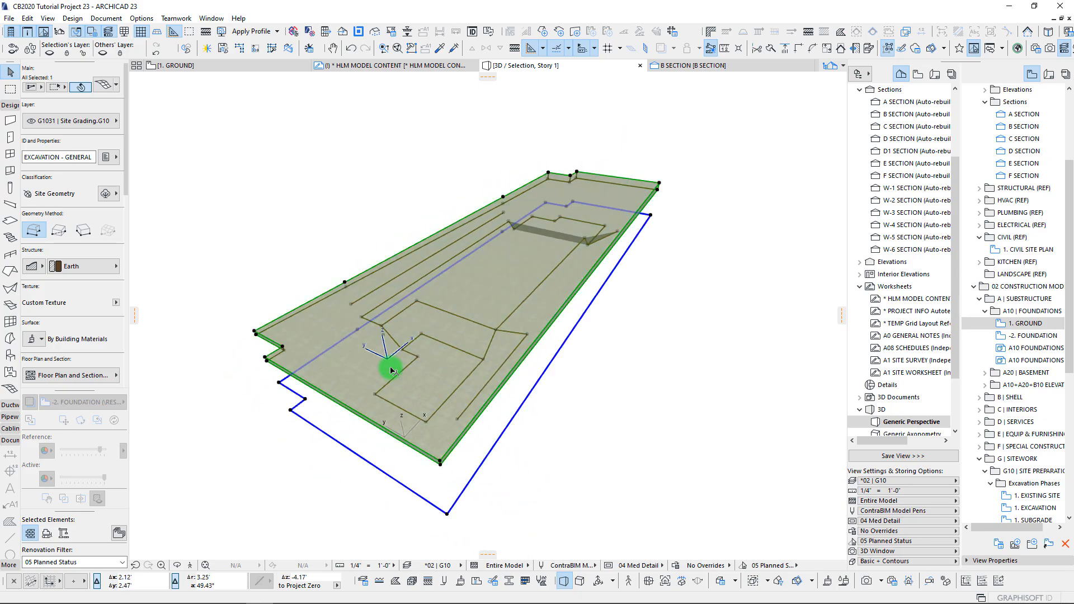
key("F2")
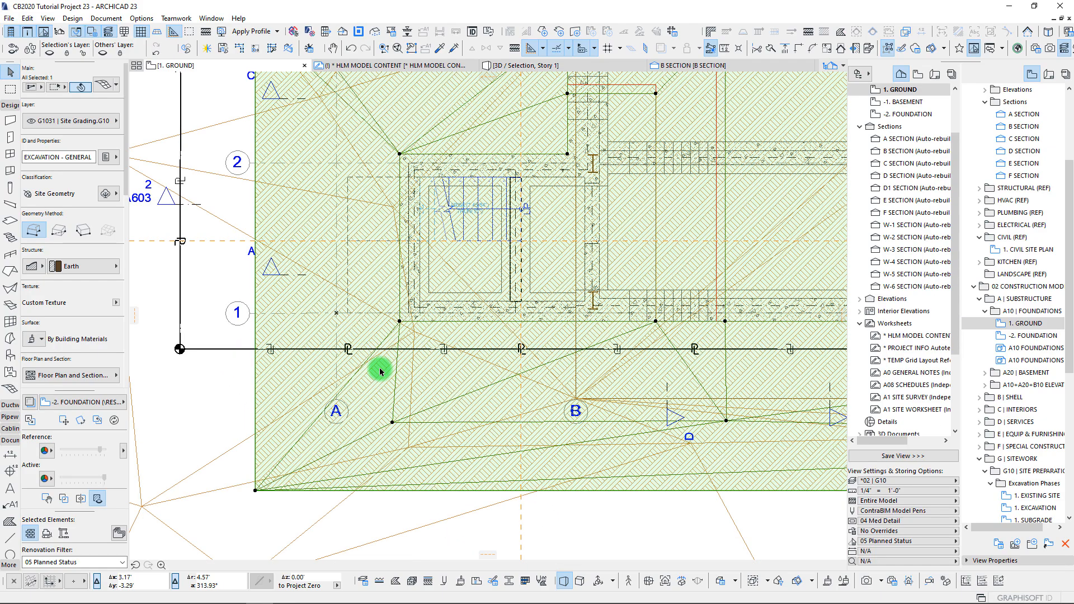
scroll(353, 342, "down", 8)
middle_click_drag(507, 315, 484, 332)
scroll(508, 334, "up", 3)
scroll(468, 340, "down", 1)
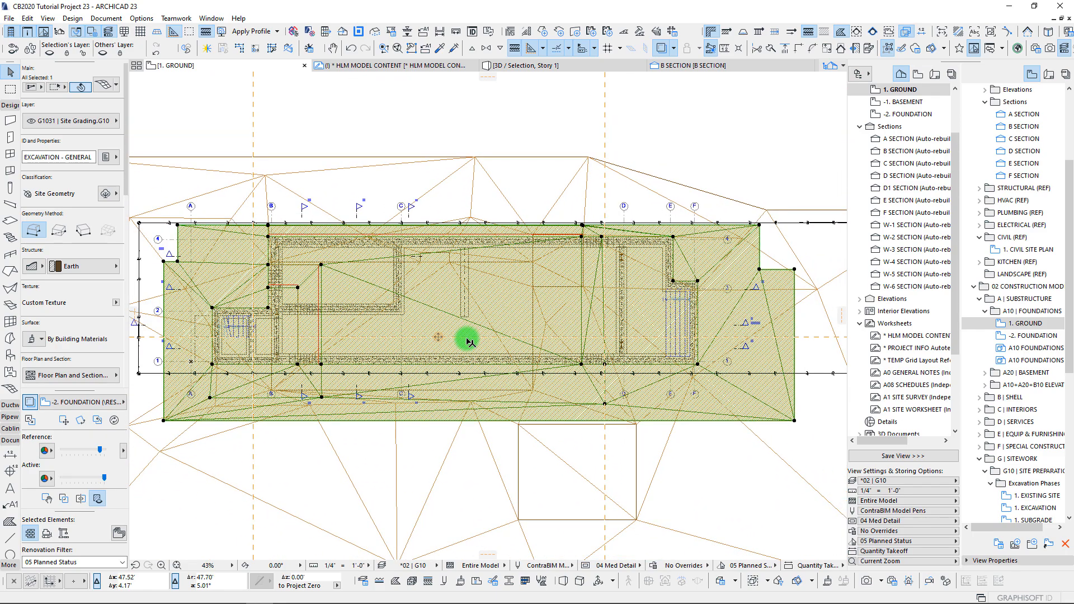